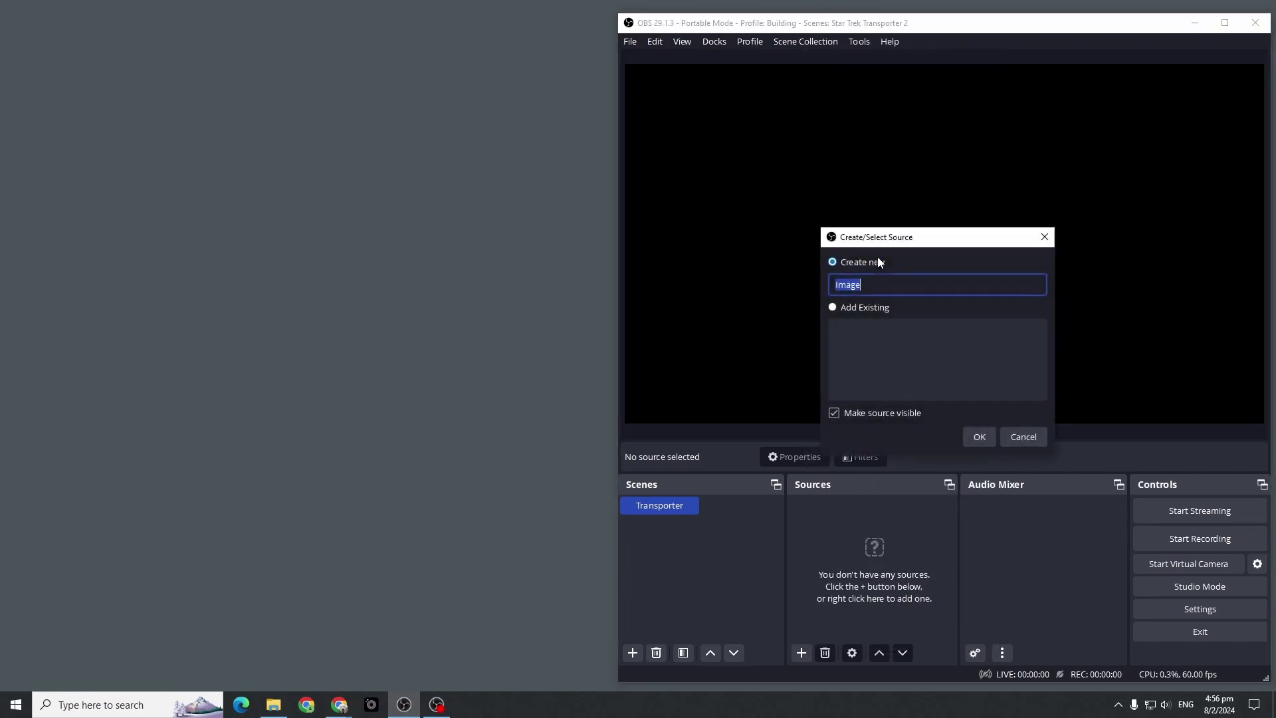
Create an image source named Transporter Room from the Galaxy_class_transporter_room.webp file.
{"action": "type", "text": "T"}
{"action": "left_click", "coordinate": [975, 439]}
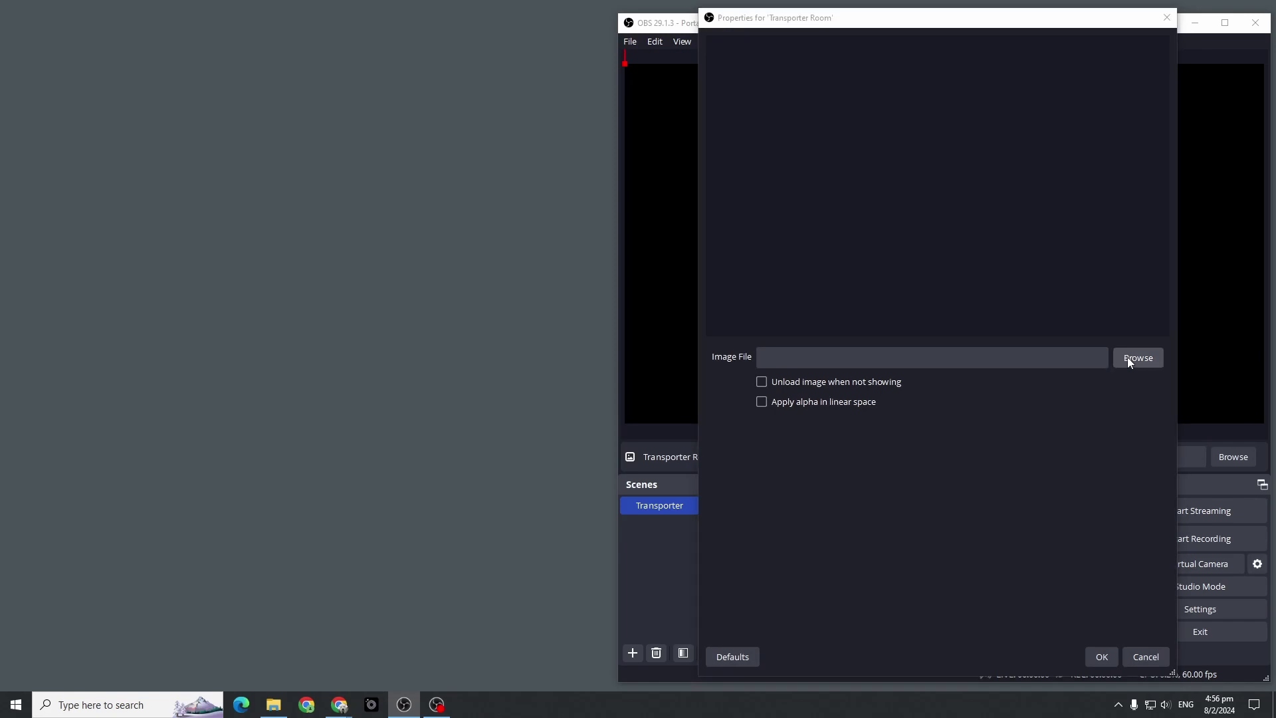
{"action": "left_click", "coordinate": [1128, 357]}
{"action": "left_click", "coordinate": [795, 135]}
{"action": "left_click", "coordinate": [1163, 364]}
{"action": "left_click", "coordinate": [1101, 658]}
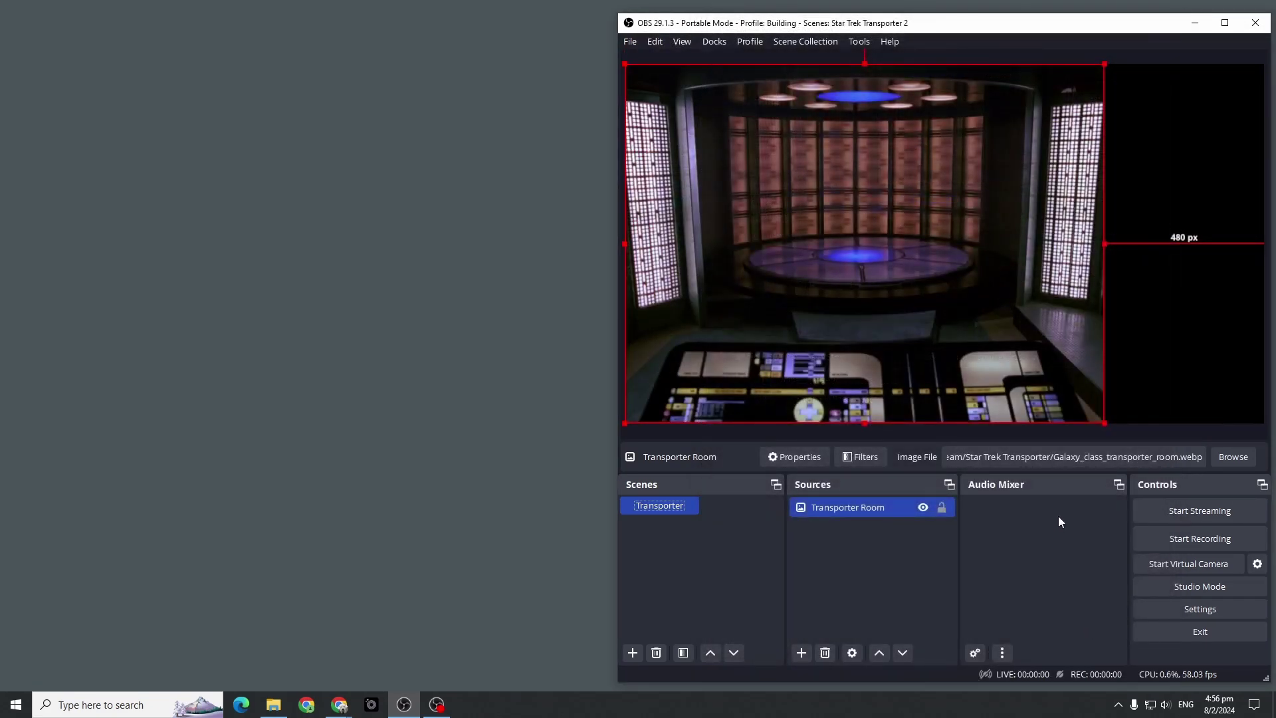
Enlarge the Transporter Room image to fill the full canvas width, and lock the source.
{"action": "left_click", "coordinate": [1155, 296]}
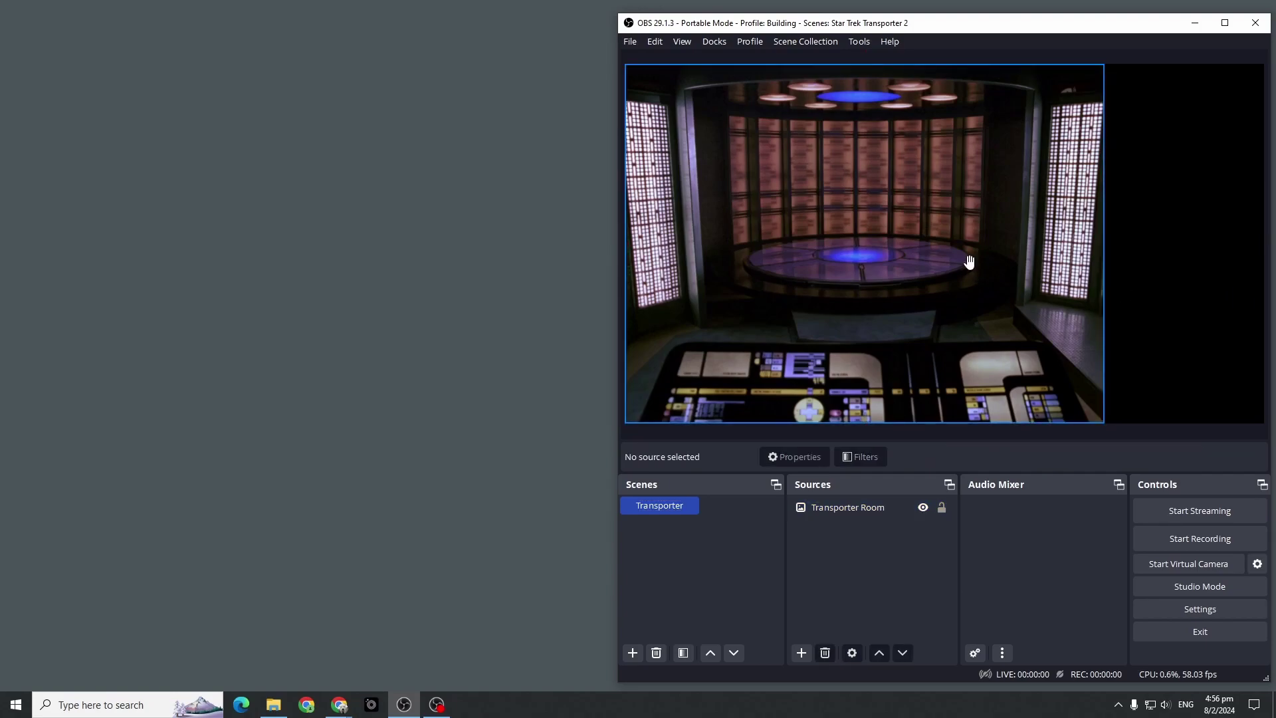
{"action": "scroll", "coordinate": [969, 262], "scroll_direction": "down", "scroll_amount": 2}
{"action": "left_click", "coordinate": [1055, 345]}
{"action": "left_click_drag", "start_coordinate": [1057, 369], "coordinate": [1170, 438]}
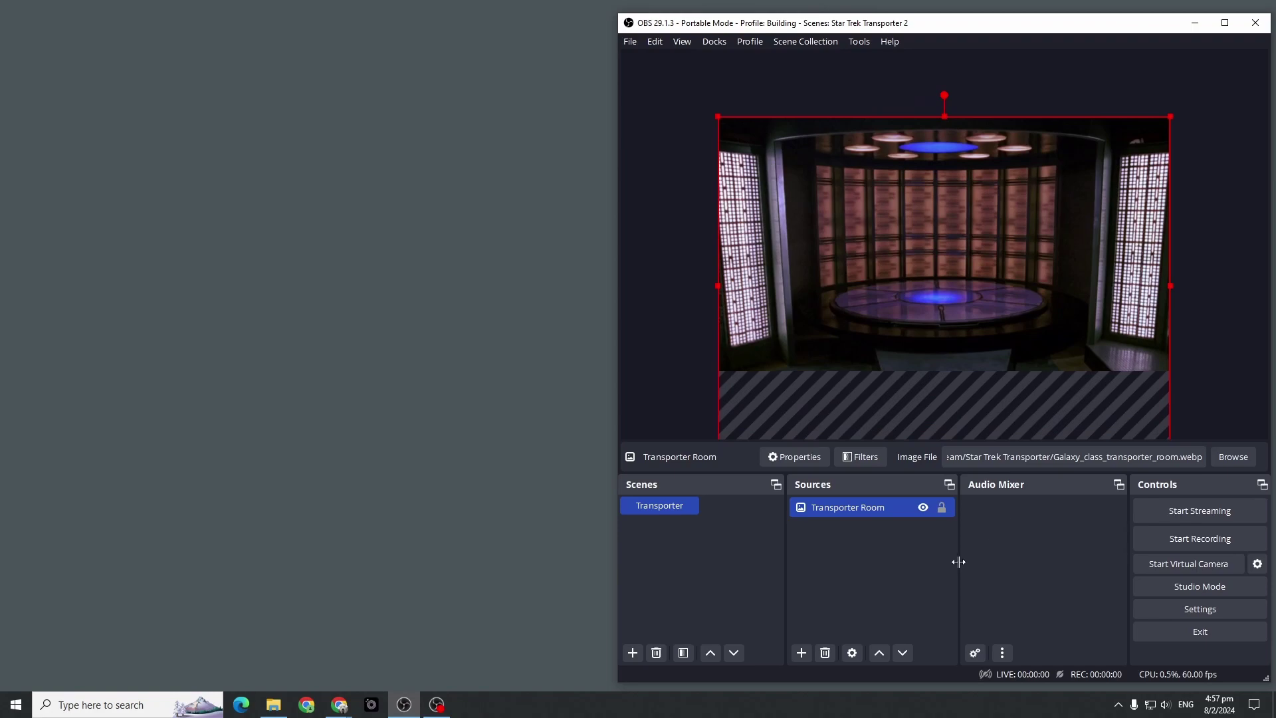
{"action": "left_click", "coordinate": [915, 520]}
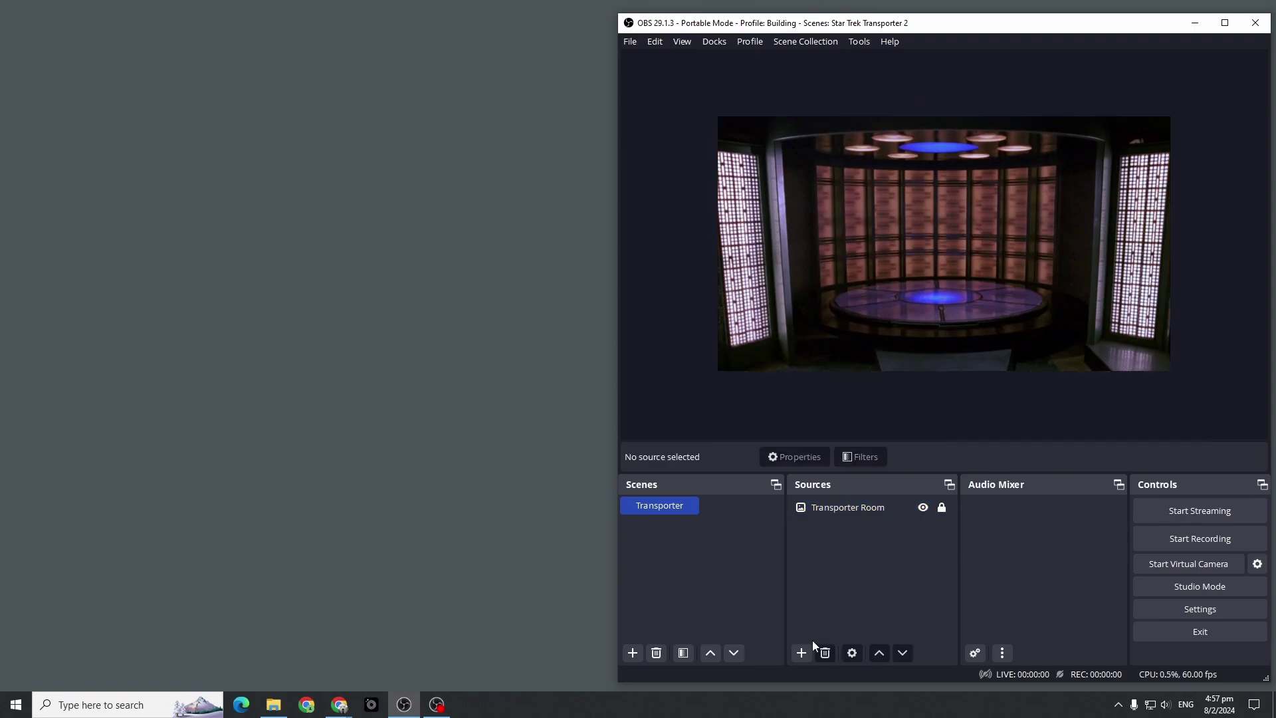
Add a video capture device source named Cam and select the webcam as its device.
{"action": "left_click", "coordinate": [802, 654]}
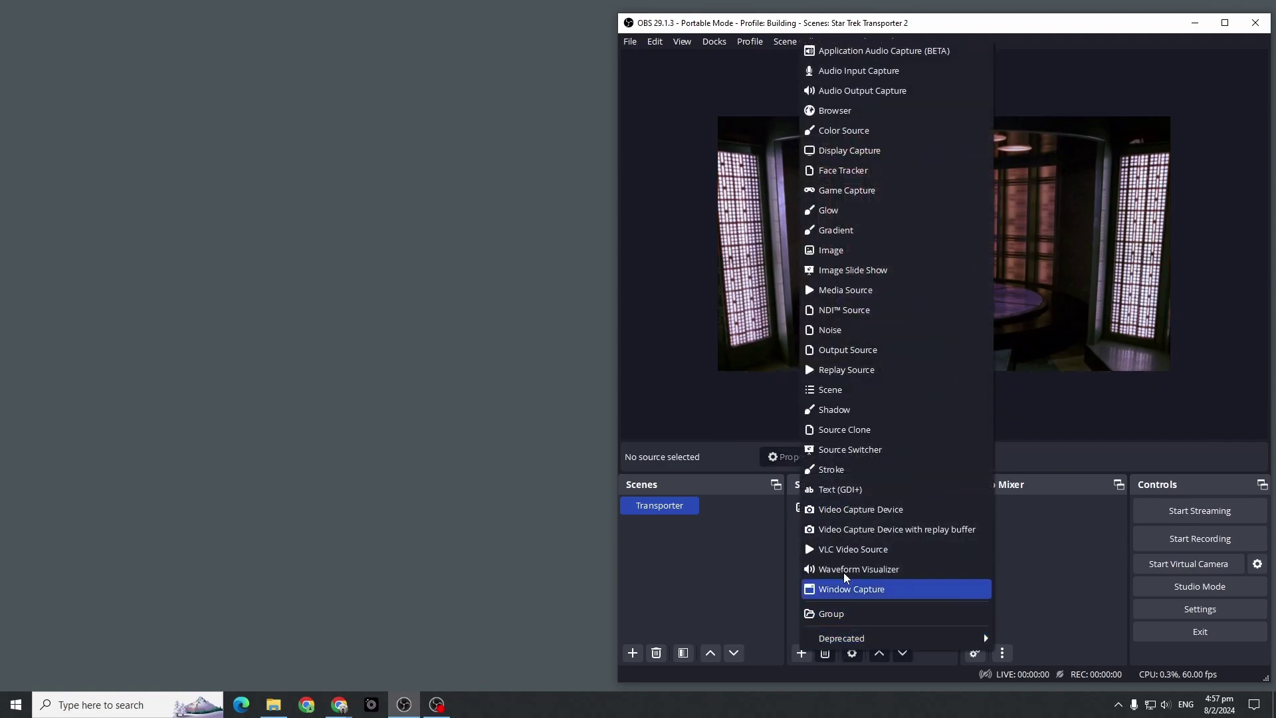
{"action": "left_click", "coordinate": [861, 510]}
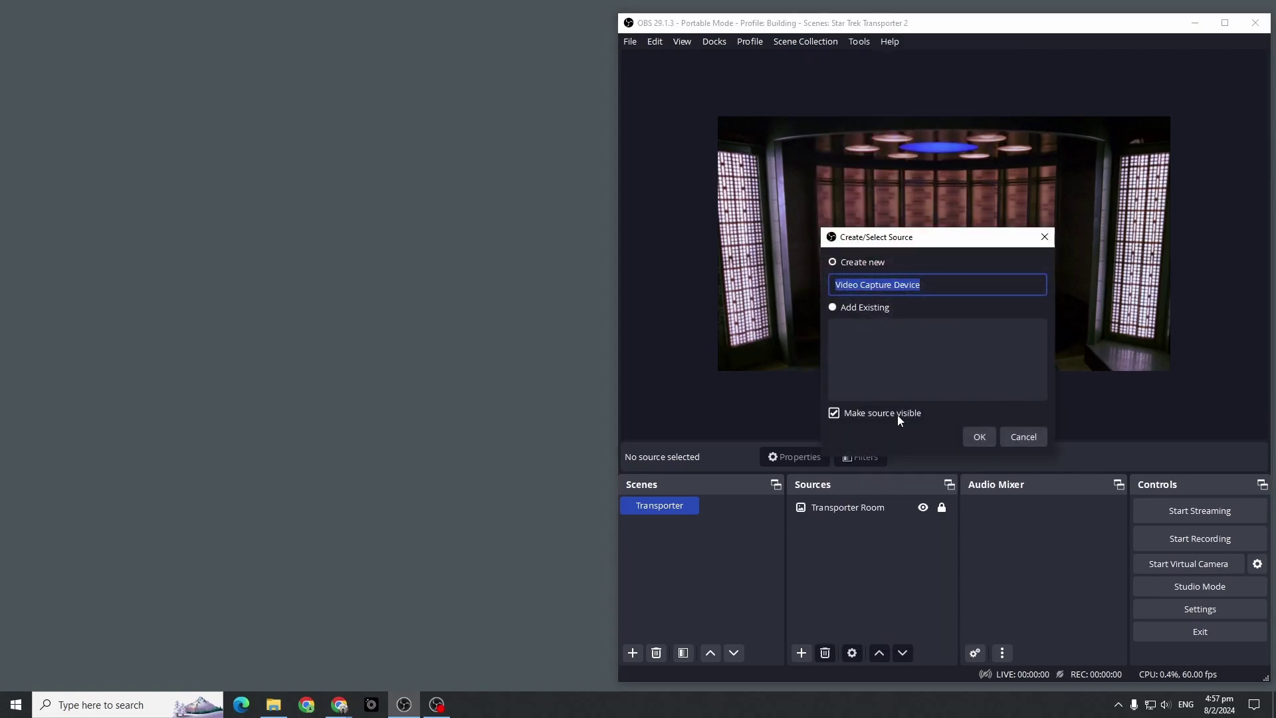
{"action": "type", "text": "Cam"}
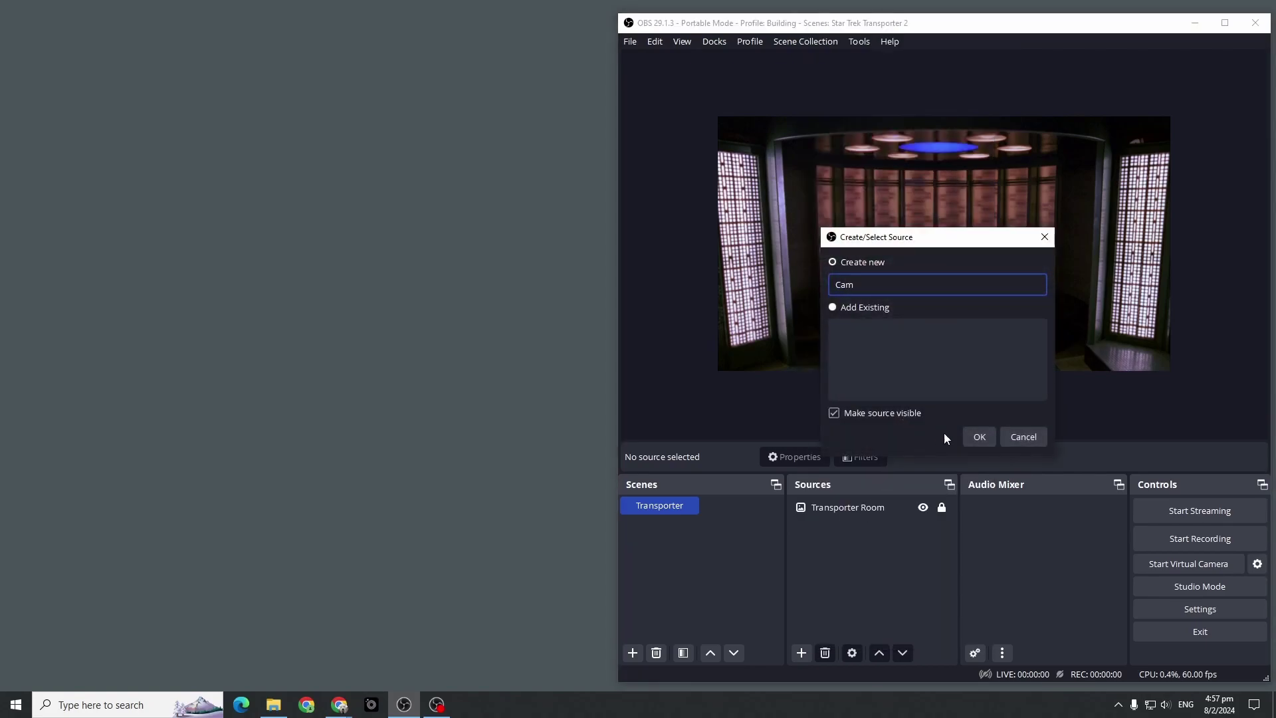
{"action": "left_click", "coordinate": [976, 440]}
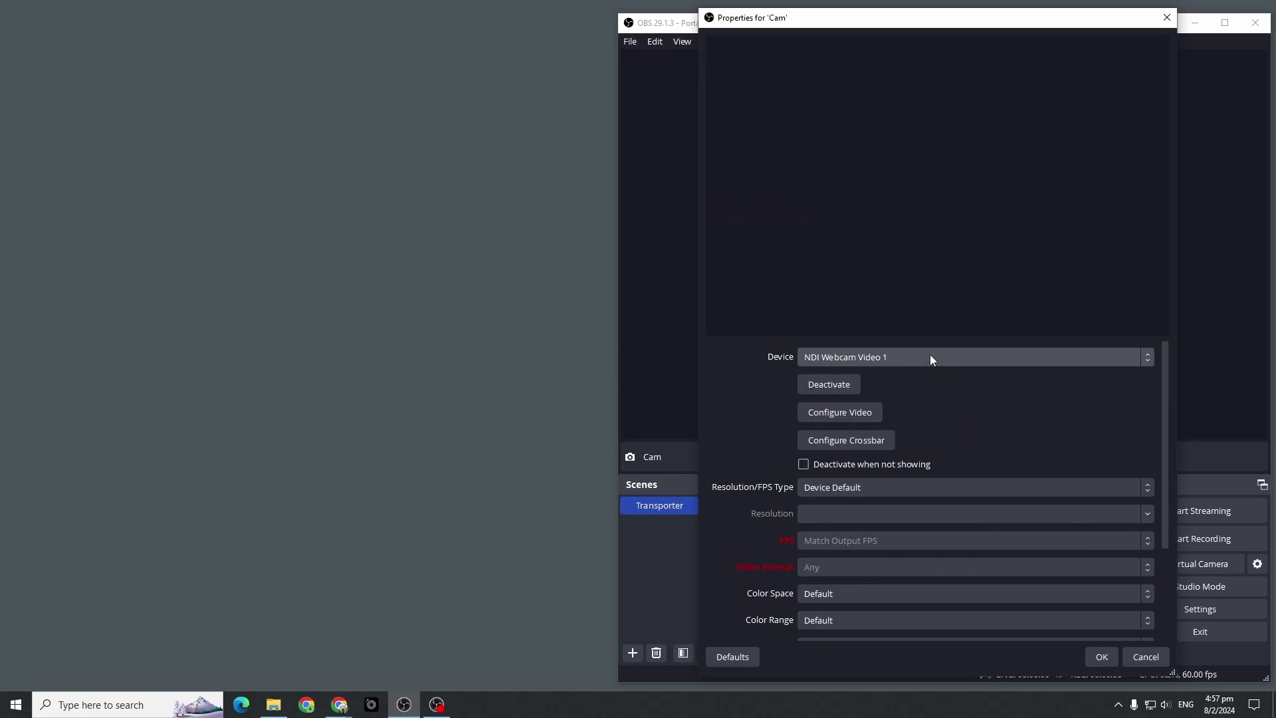
{"action": "left_click", "coordinate": [931, 358]}
{"action": "left_click", "coordinate": [913, 455]}
{"action": "left_click", "coordinate": [1098, 658]}
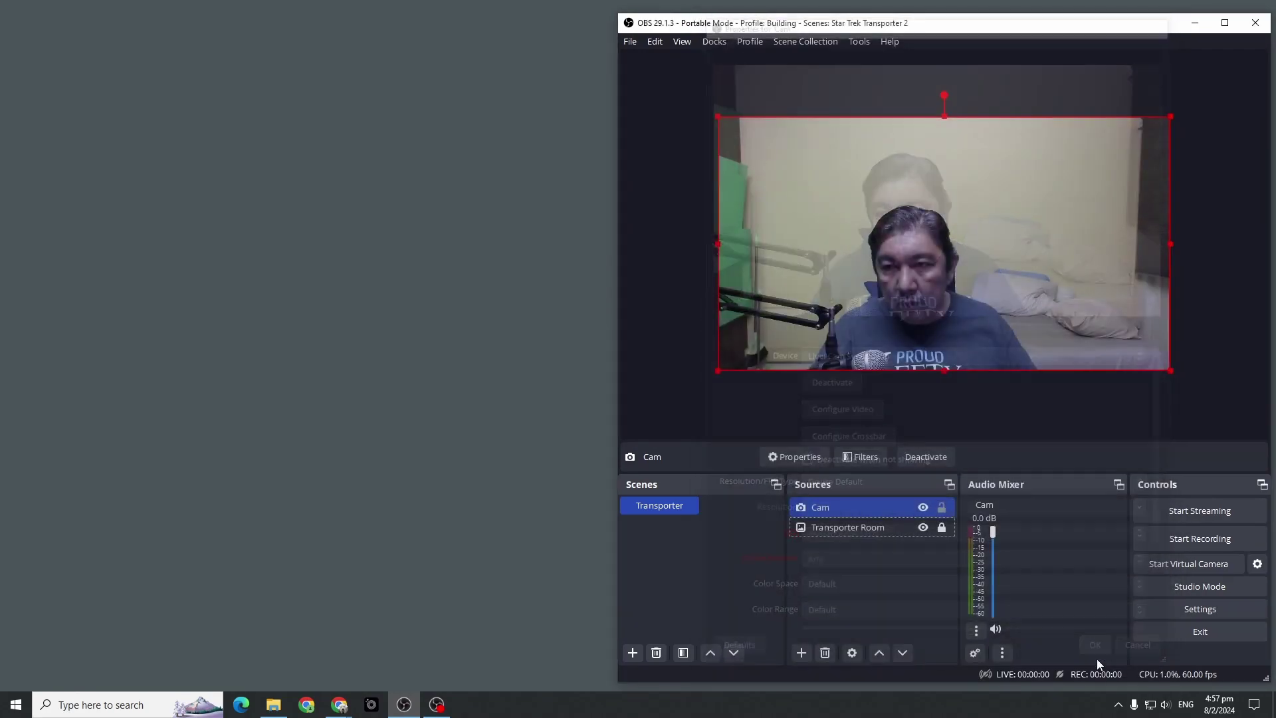
Add an NVIDIA Background Removal filter to the Cam source in Quality mode, and lock Cam.
{"action": "right_click", "coordinate": [849, 530]}
{"action": "left_click", "coordinate": [829, 507]}
{"action": "right_click", "coordinate": [828, 507]}
{"action": "left_click", "coordinate": [850, 518]}
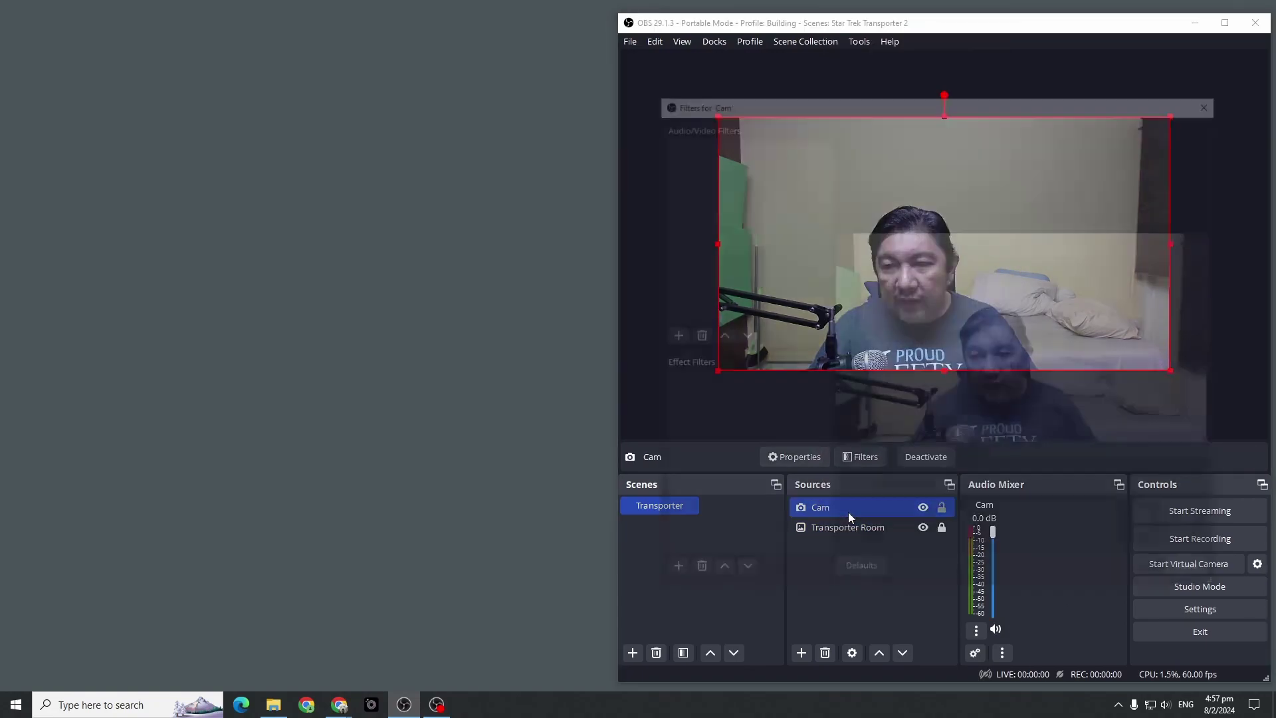
{"action": "left_click", "coordinate": [668, 574]}
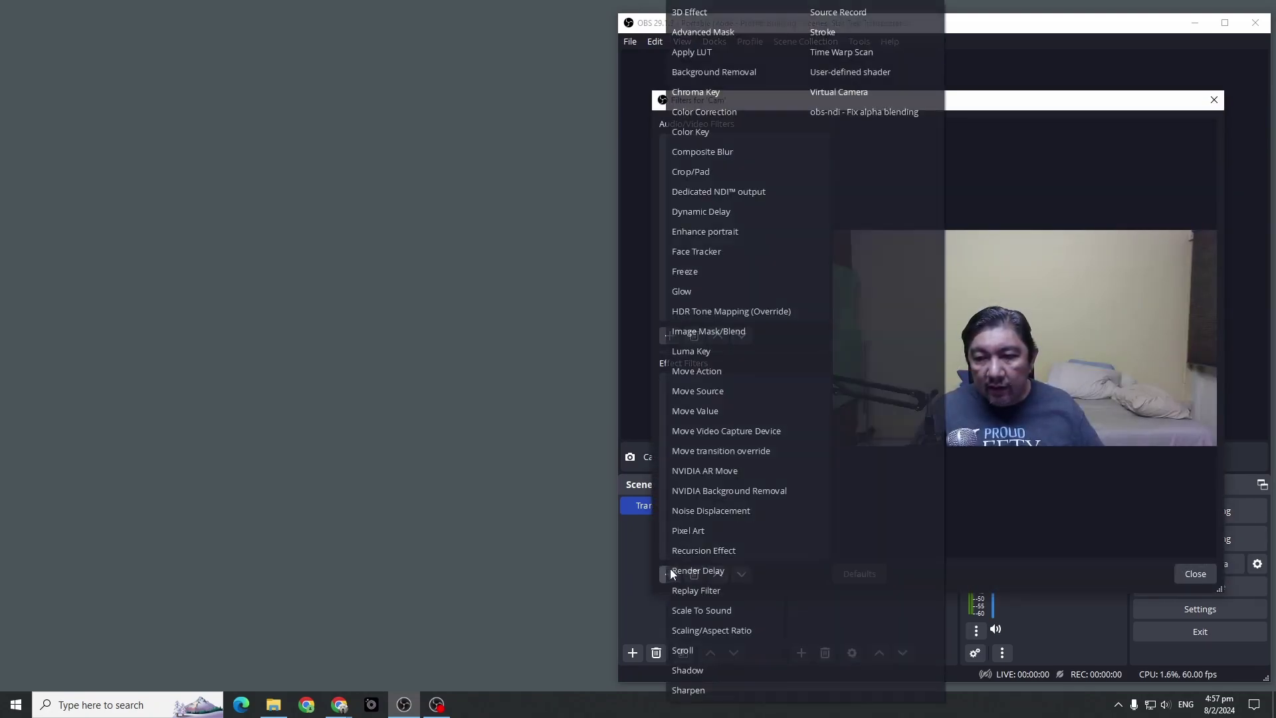
{"action": "left_click", "coordinate": [786, 492]}
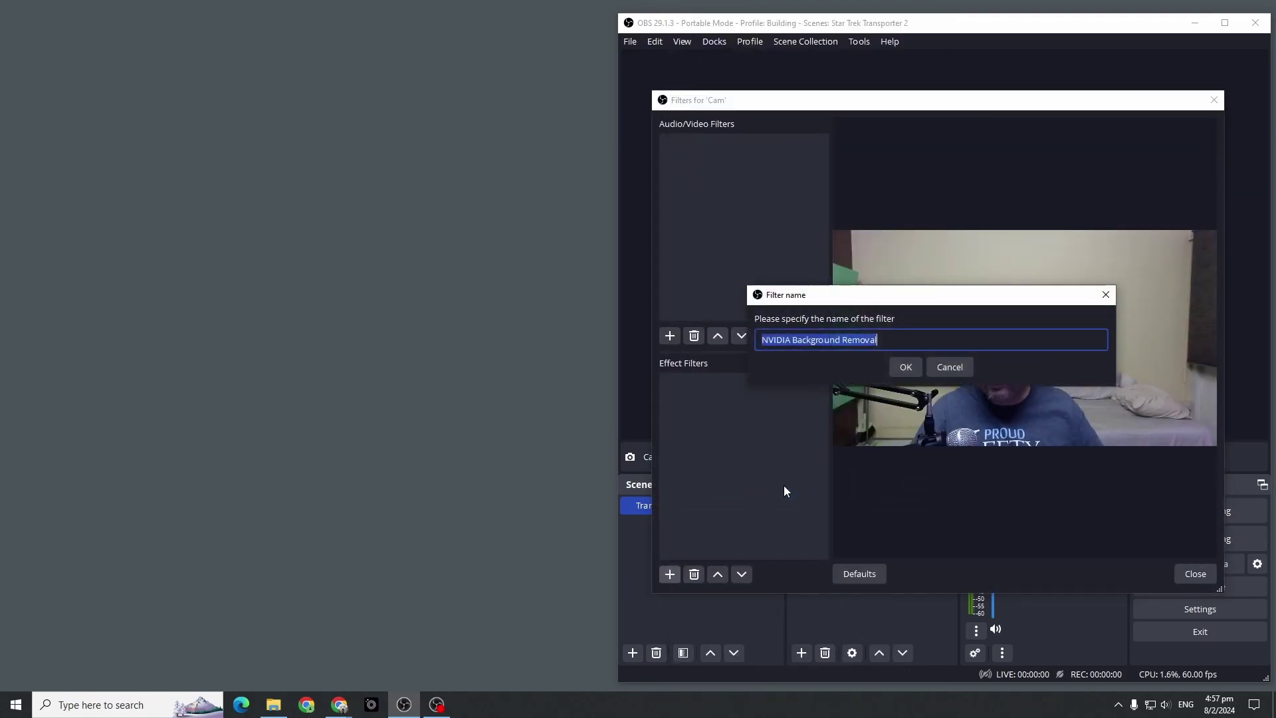
{"action": "left_click", "coordinate": [907, 367]}
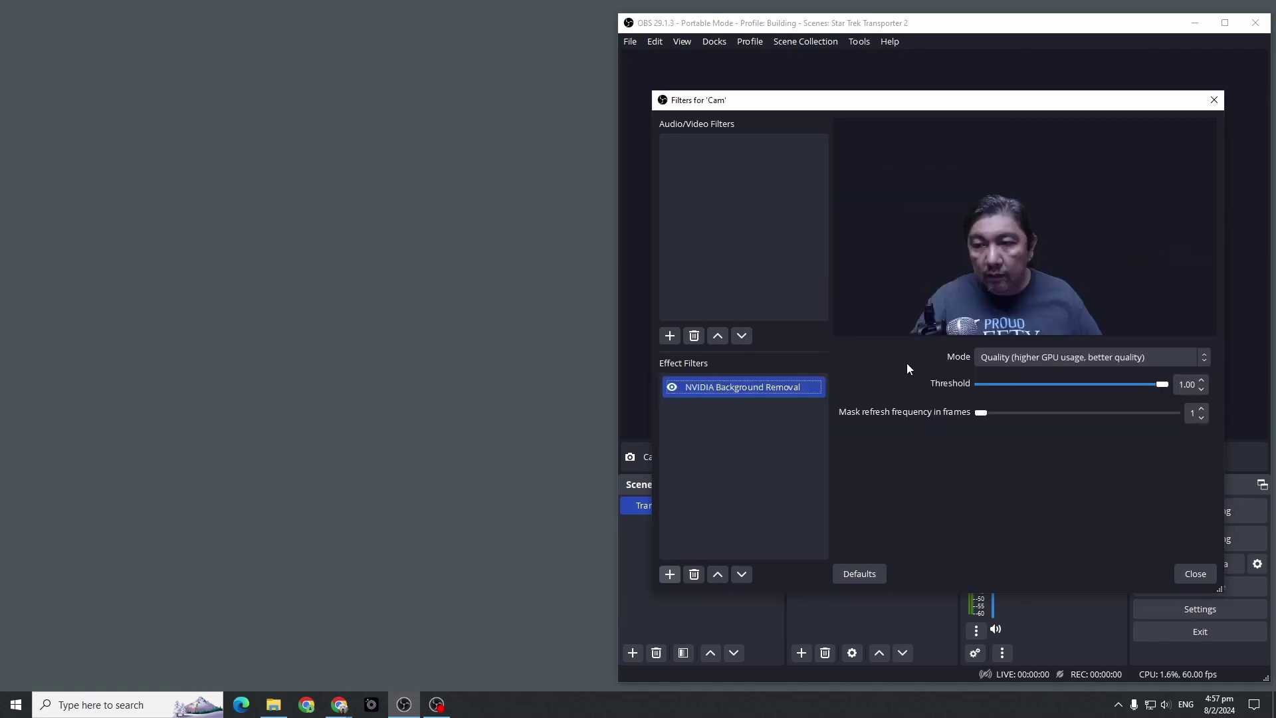
{"action": "left_click", "coordinate": [1190, 573]}
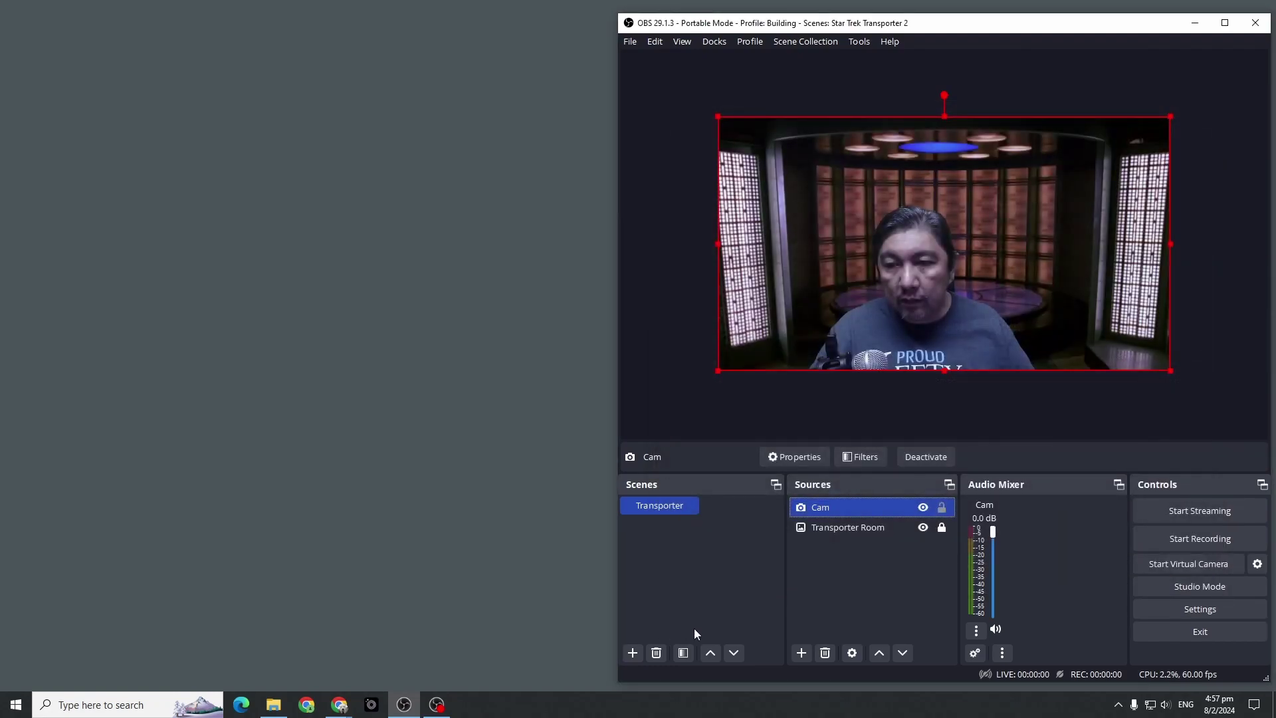
{"action": "left_click", "coordinate": [942, 528]}
{"action": "left_click", "coordinate": [942, 507]}
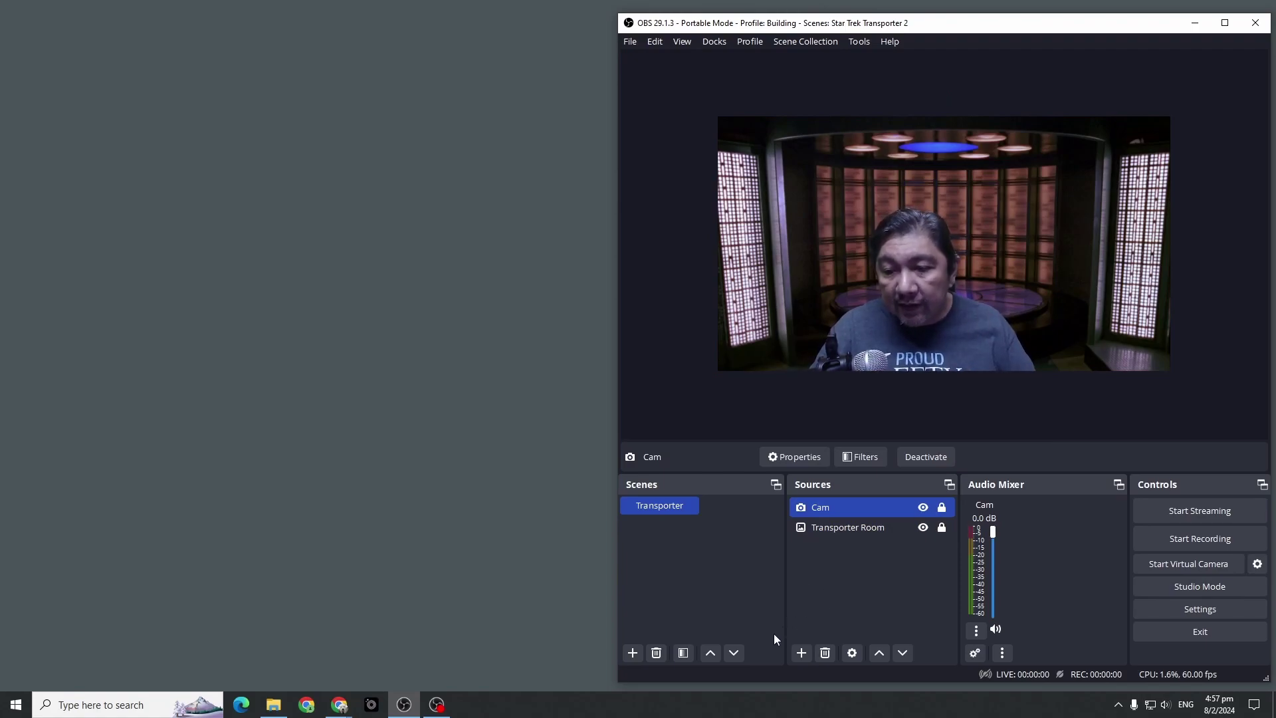
Add an image source named Tribble from the Tribble.png file and lock it.
{"action": "left_click", "coordinate": [803, 655]}
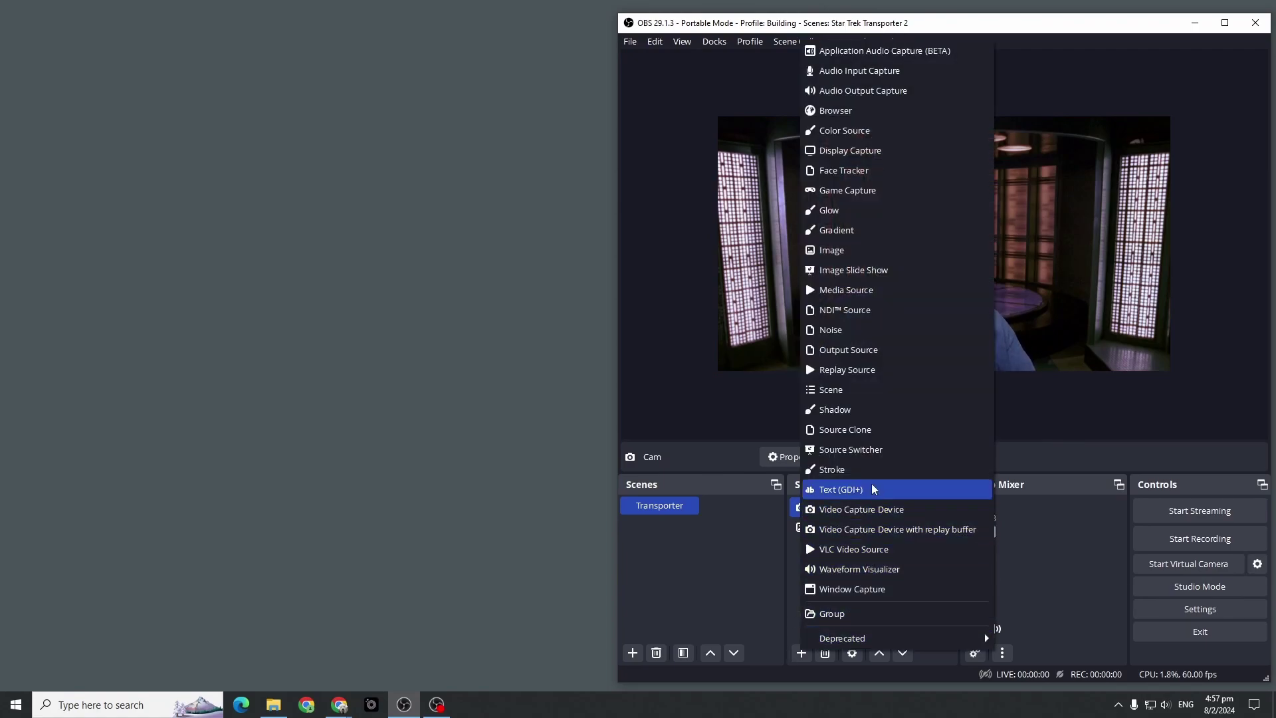
{"action": "left_click", "coordinate": [872, 249]}
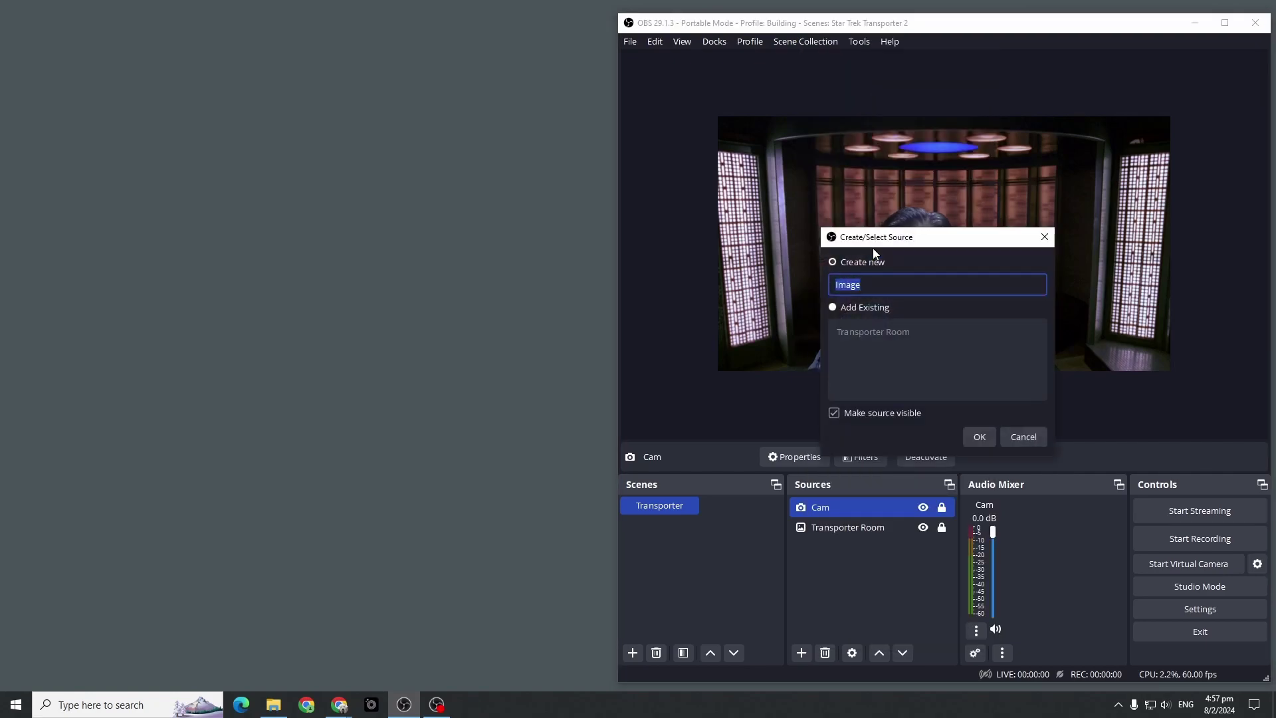
{"action": "type", "text": "Tribble"}
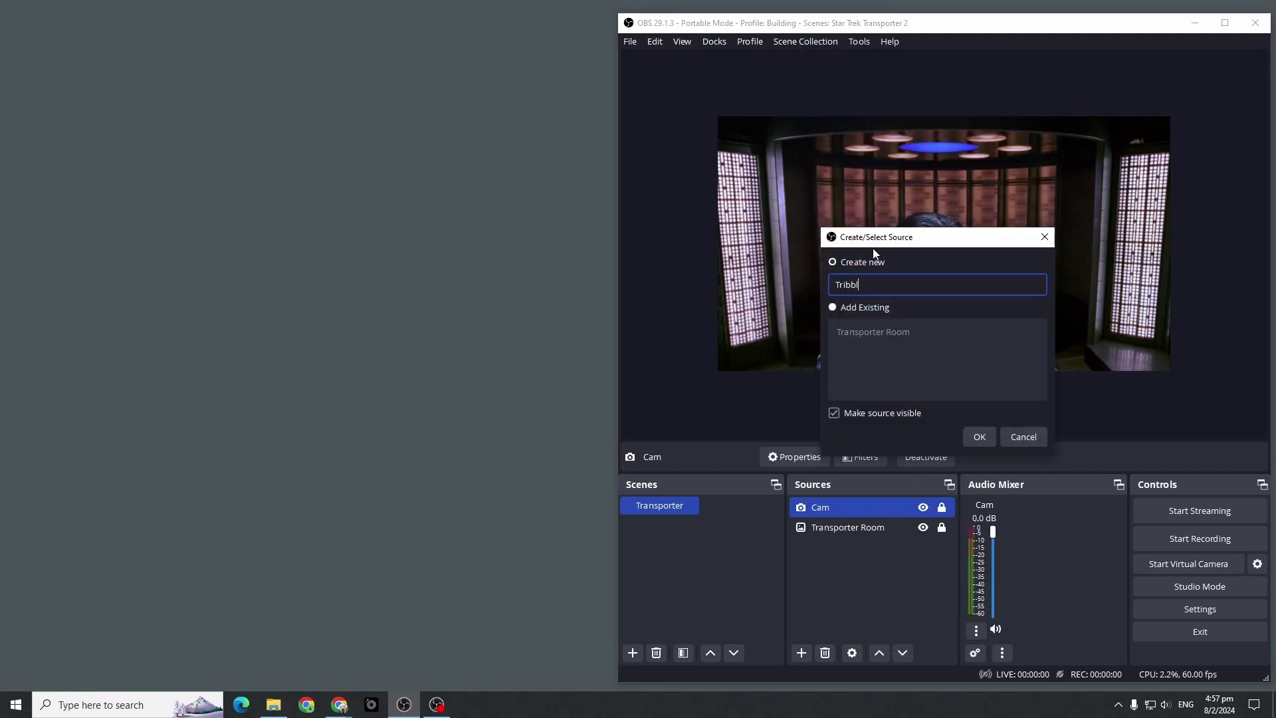
{"action": "key", "text": "Return"}
{"action": "left_click", "coordinate": [1138, 358]}
{"action": "left_click", "coordinate": [970, 163]}
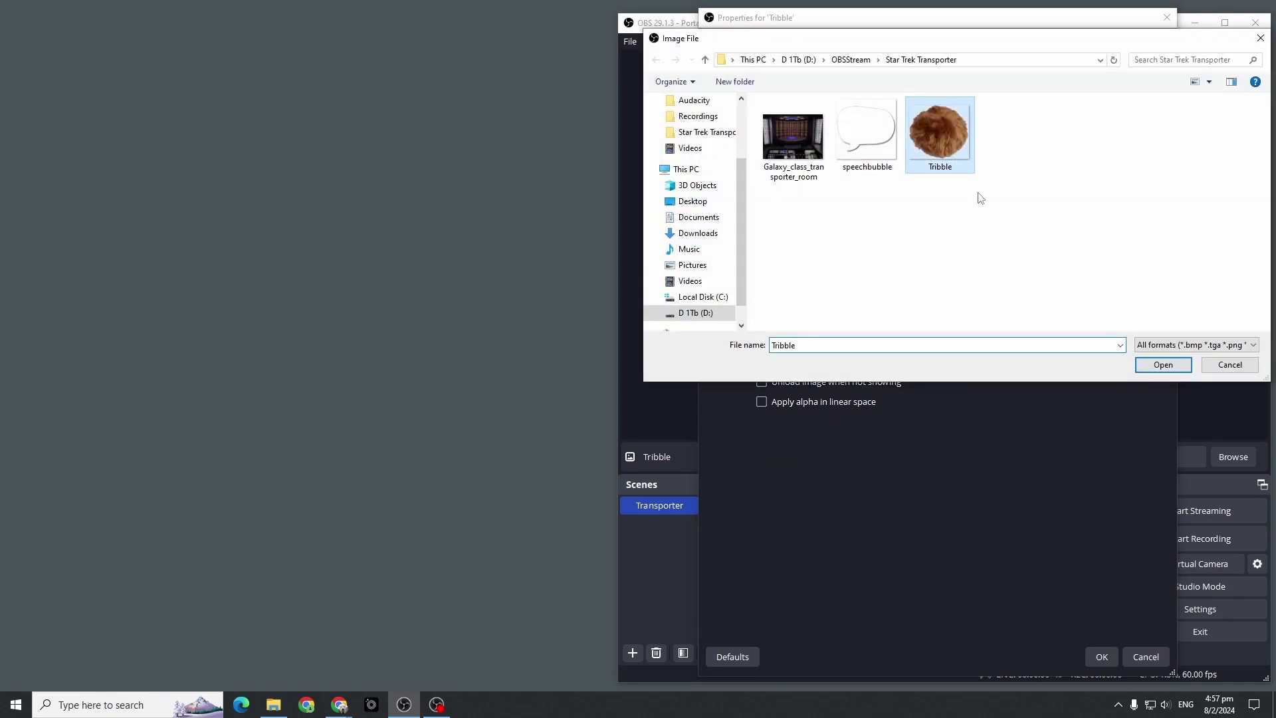
{"action": "left_click", "coordinate": [1162, 365]}
{"action": "left_click", "coordinate": [1098, 657]}
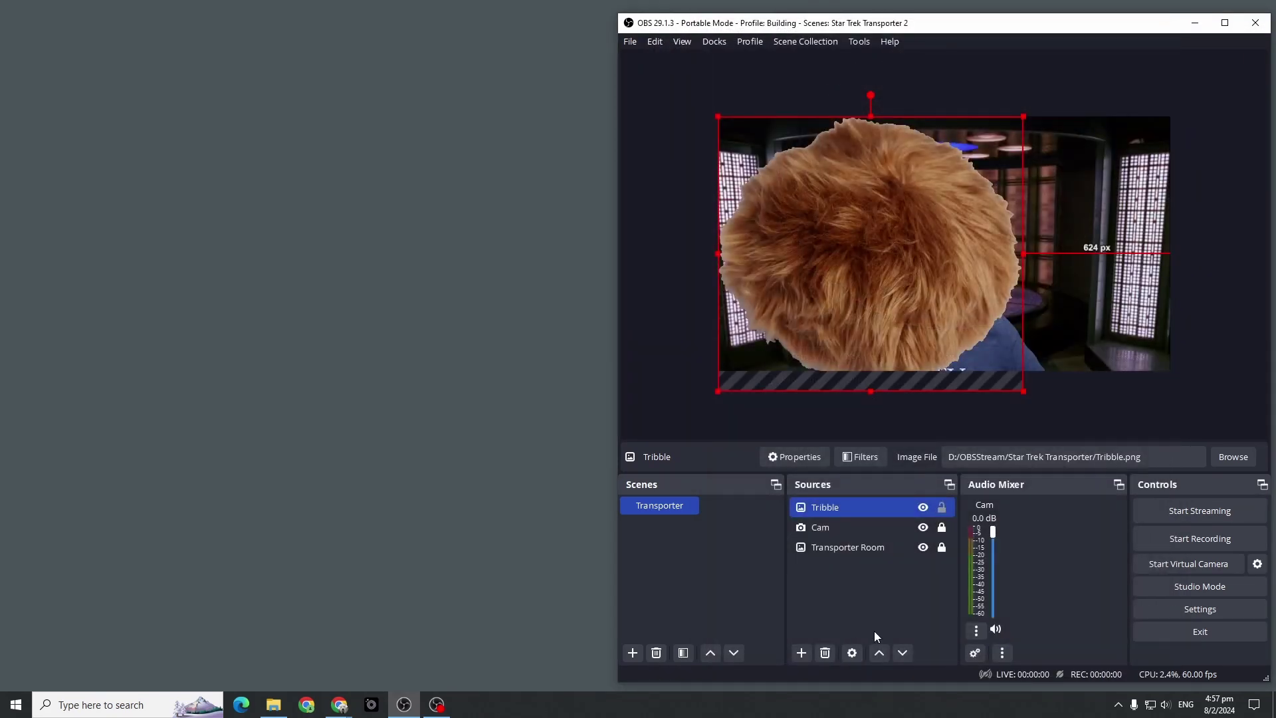
{"action": "left_click", "coordinate": [912, 598]}
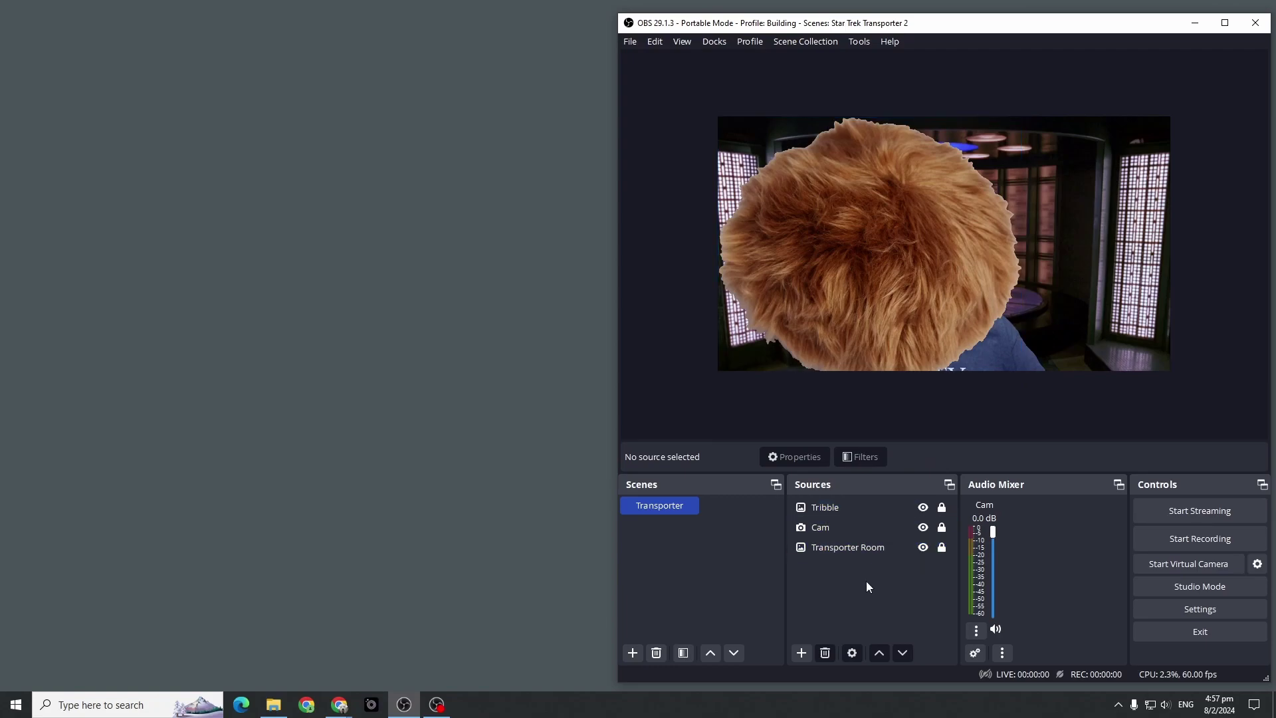
Add a looping media source named Transporter Energy from Transporter Spin EFX.mp4, and lock it.
{"action": "left_click", "coordinate": [804, 651]}
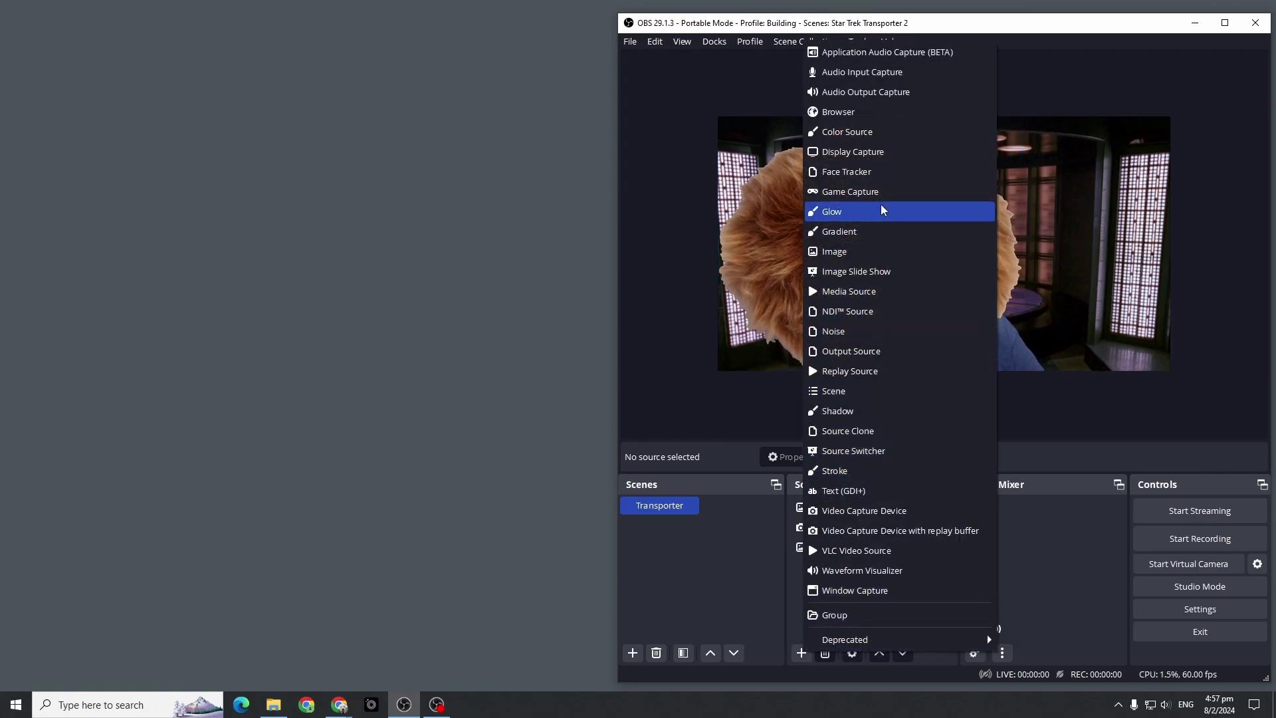
{"action": "left_click", "coordinate": [883, 293]}
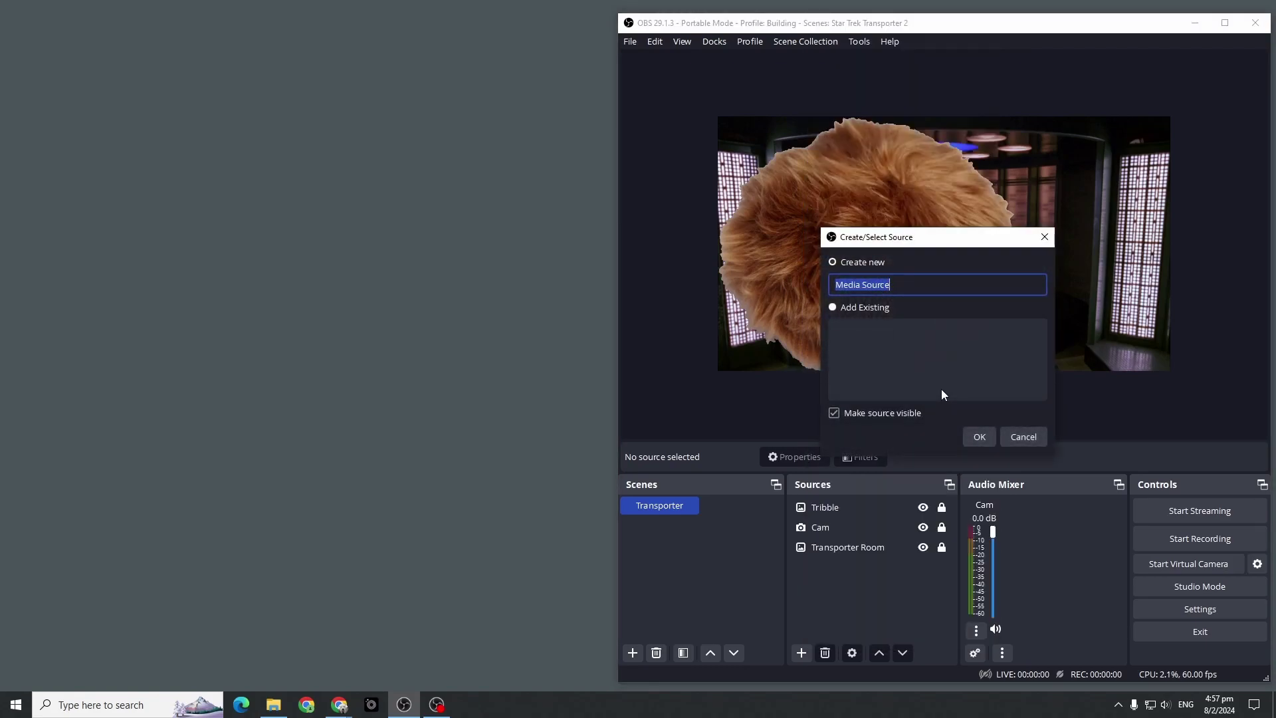
{"action": "type", "text": "Transporter Energy"}
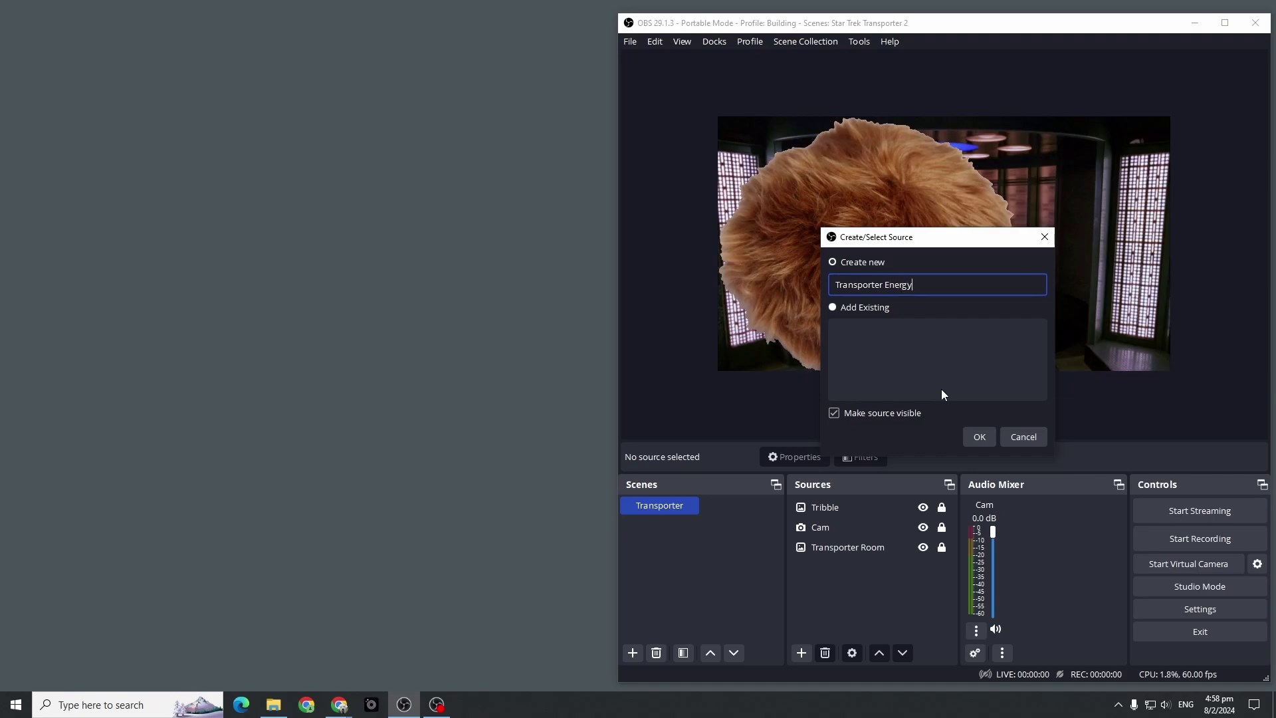
{"action": "left_click", "coordinate": [978, 437]}
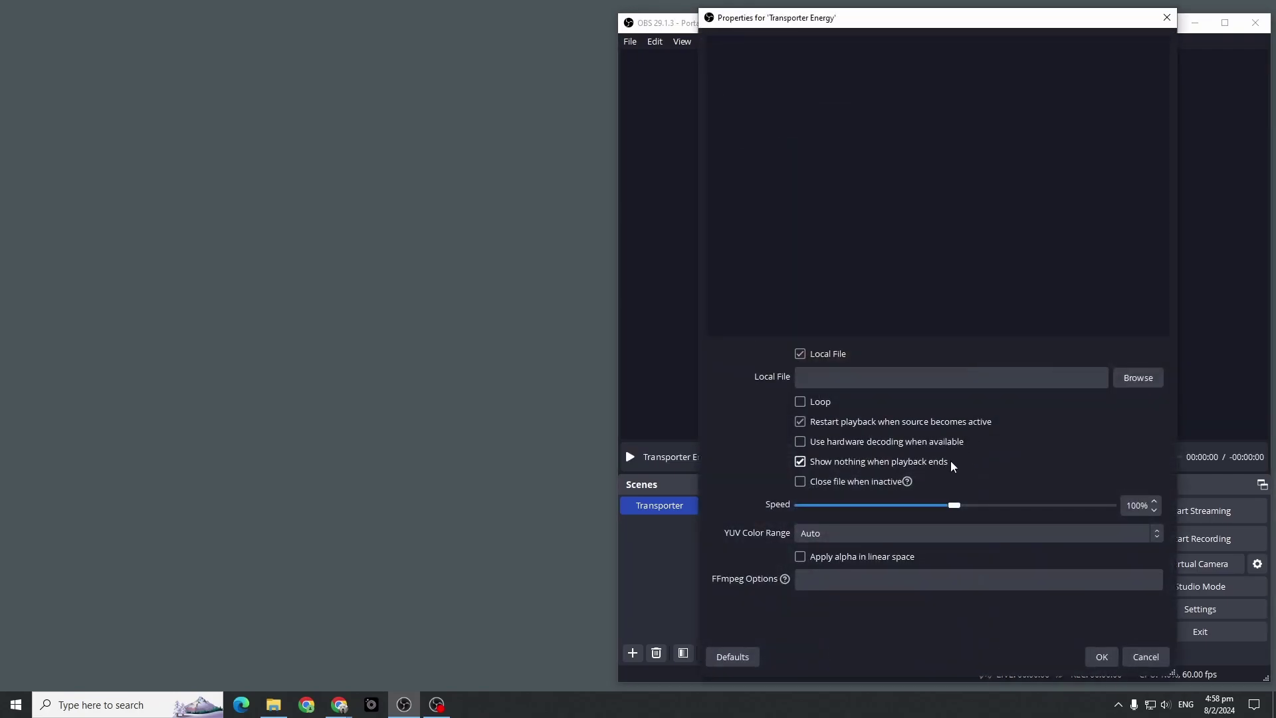
{"action": "left_click", "coordinate": [1138, 378]}
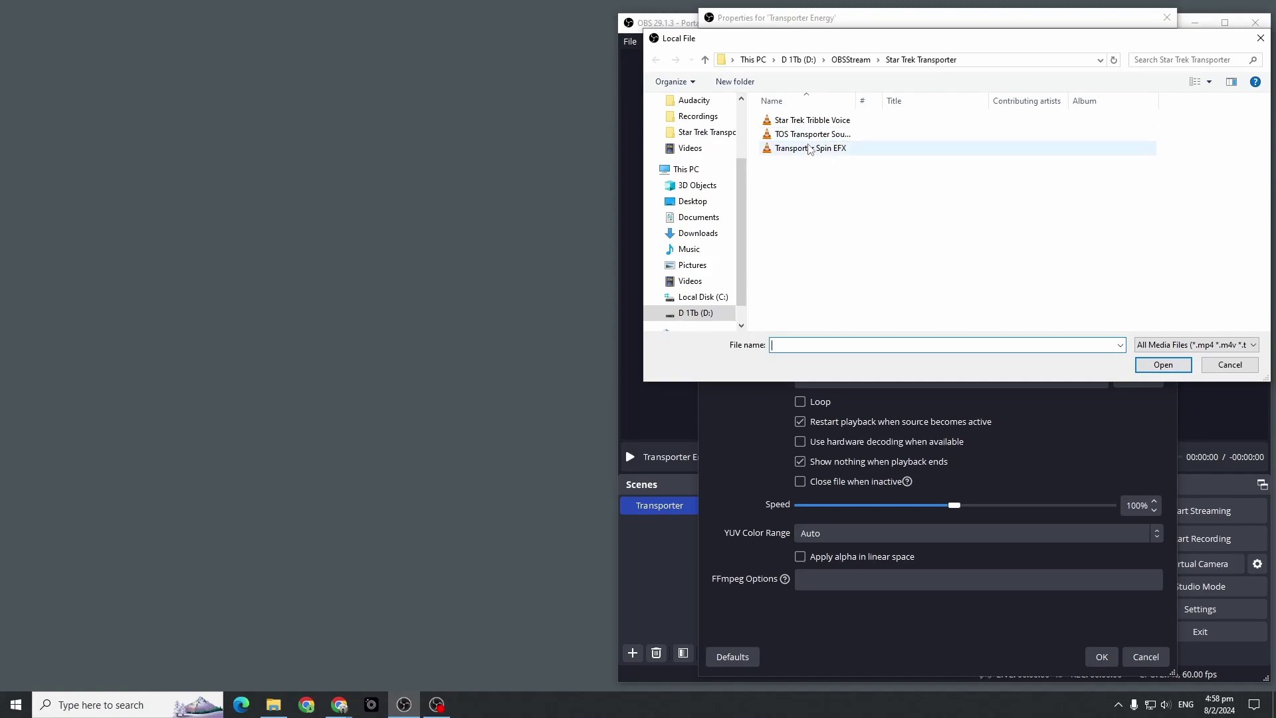
{"action": "left_click", "coordinate": [811, 148]}
{"action": "left_click", "coordinate": [1138, 367]}
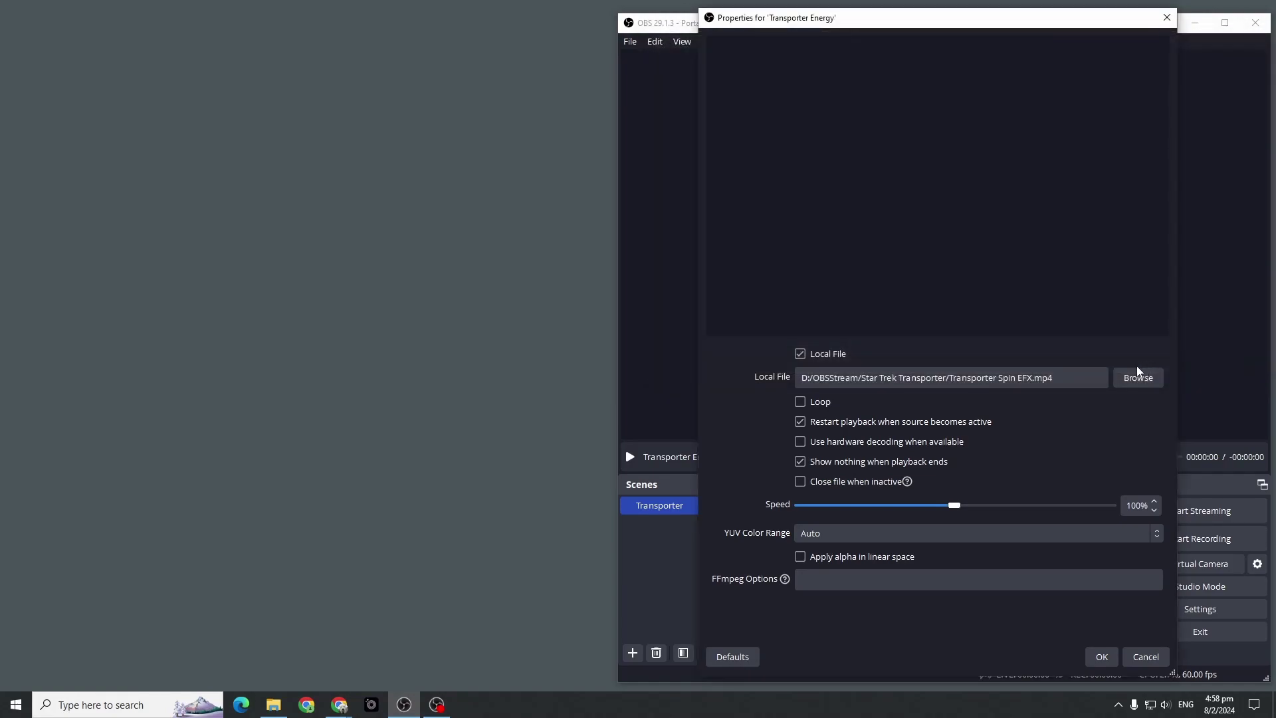
{"action": "left_click", "coordinate": [801, 402]}
{"action": "left_click", "coordinate": [1101, 657]}
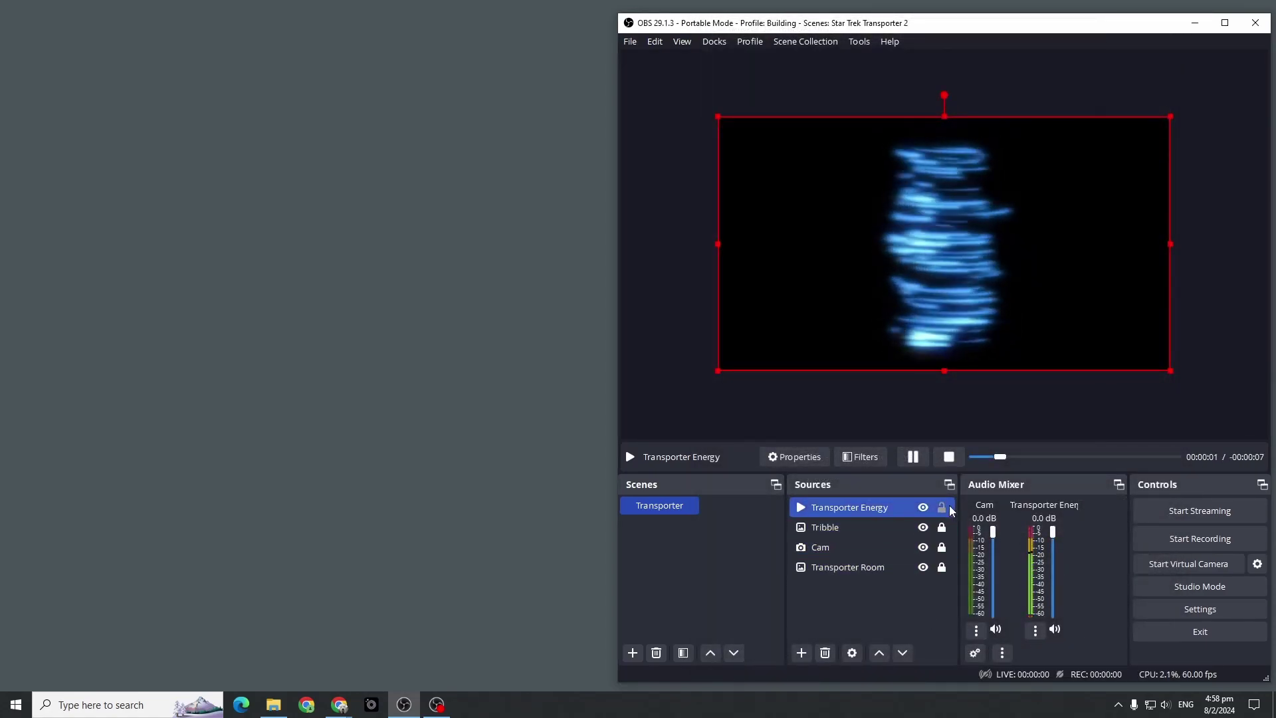
Add a media source named Transporter sound from TOS Transporter Sound.mp3, without looping, and lock it.
{"action": "left_click", "coordinate": [801, 653]}
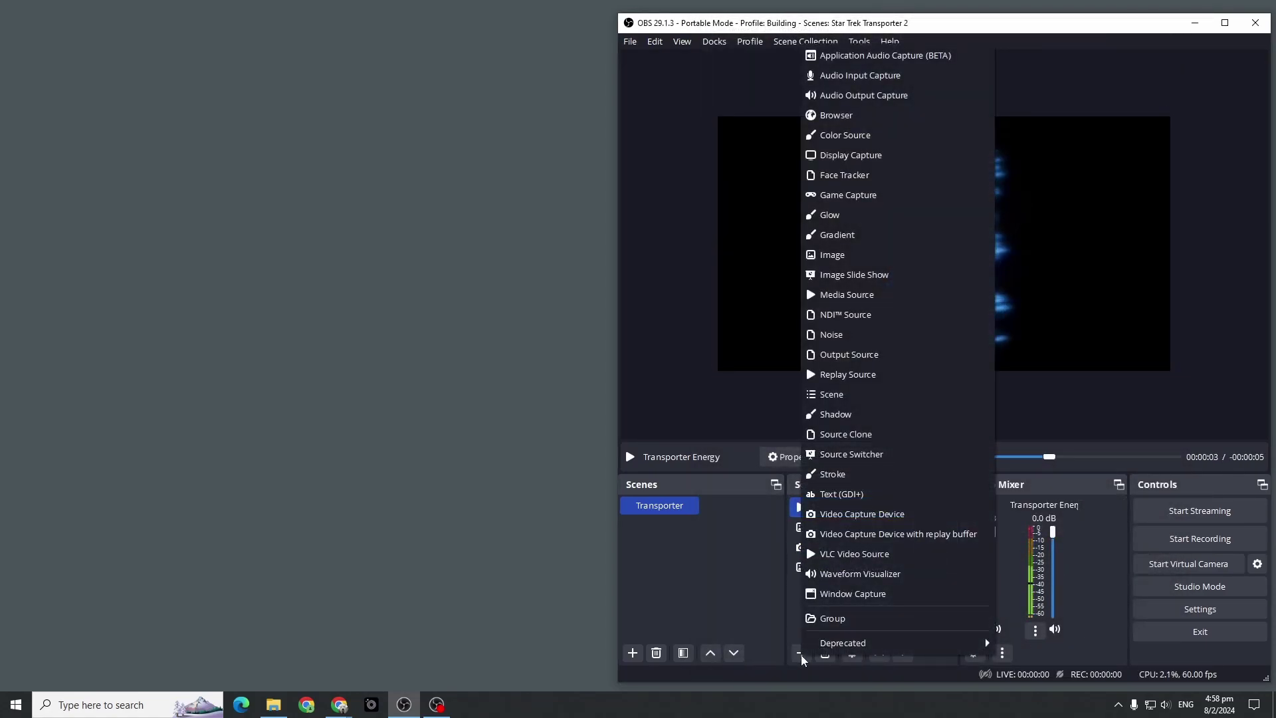
{"action": "left_click", "coordinate": [898, 295]}
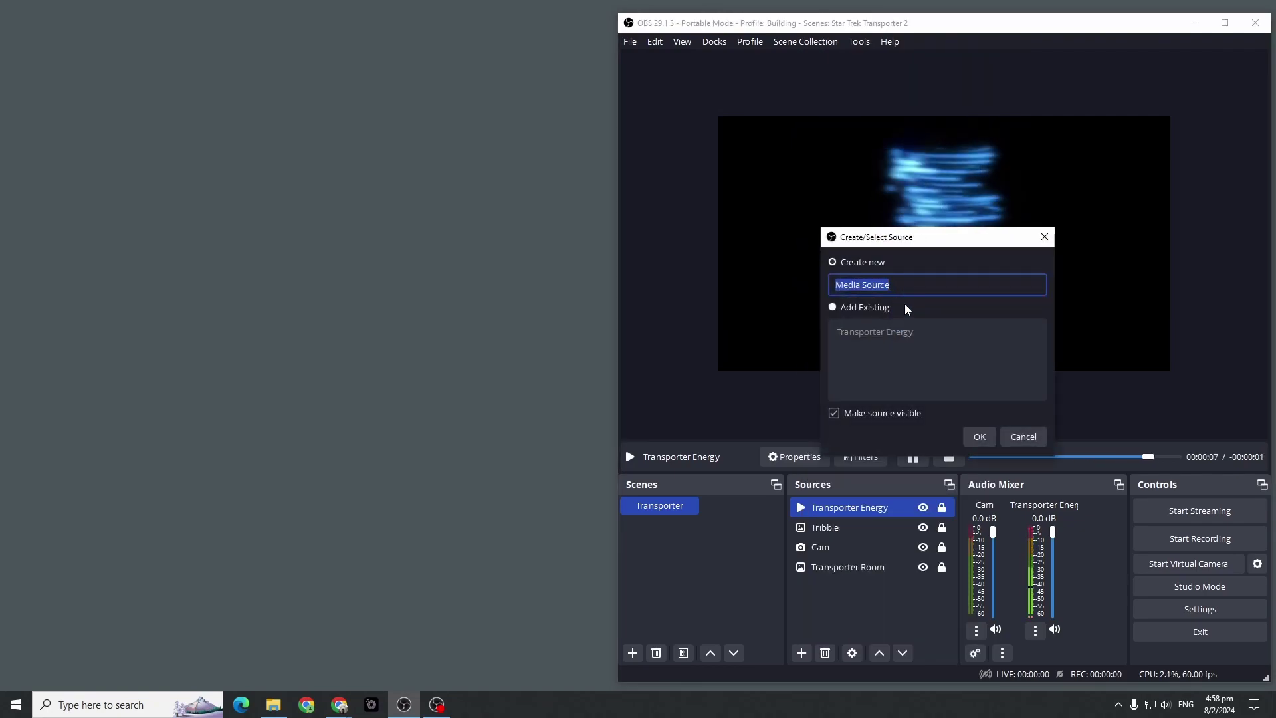
{"action": "type", "text": "Transp"}
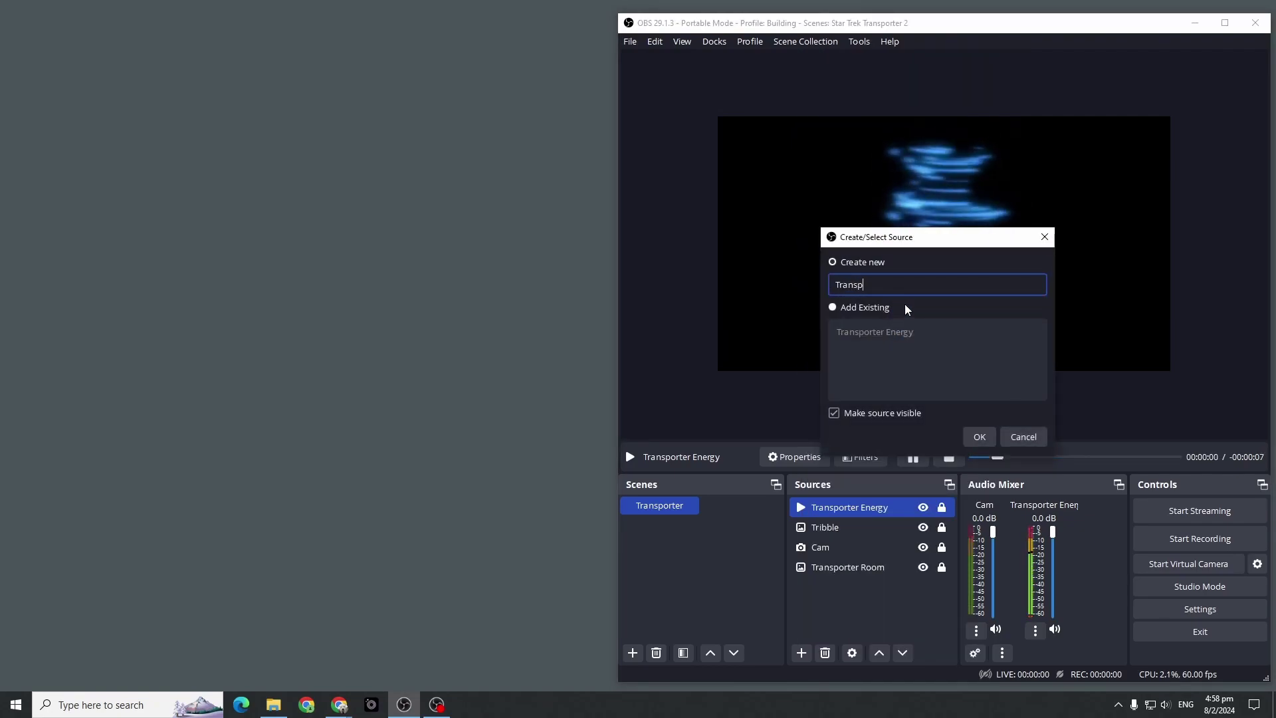
{"action": "type", "text": "orter sound"}
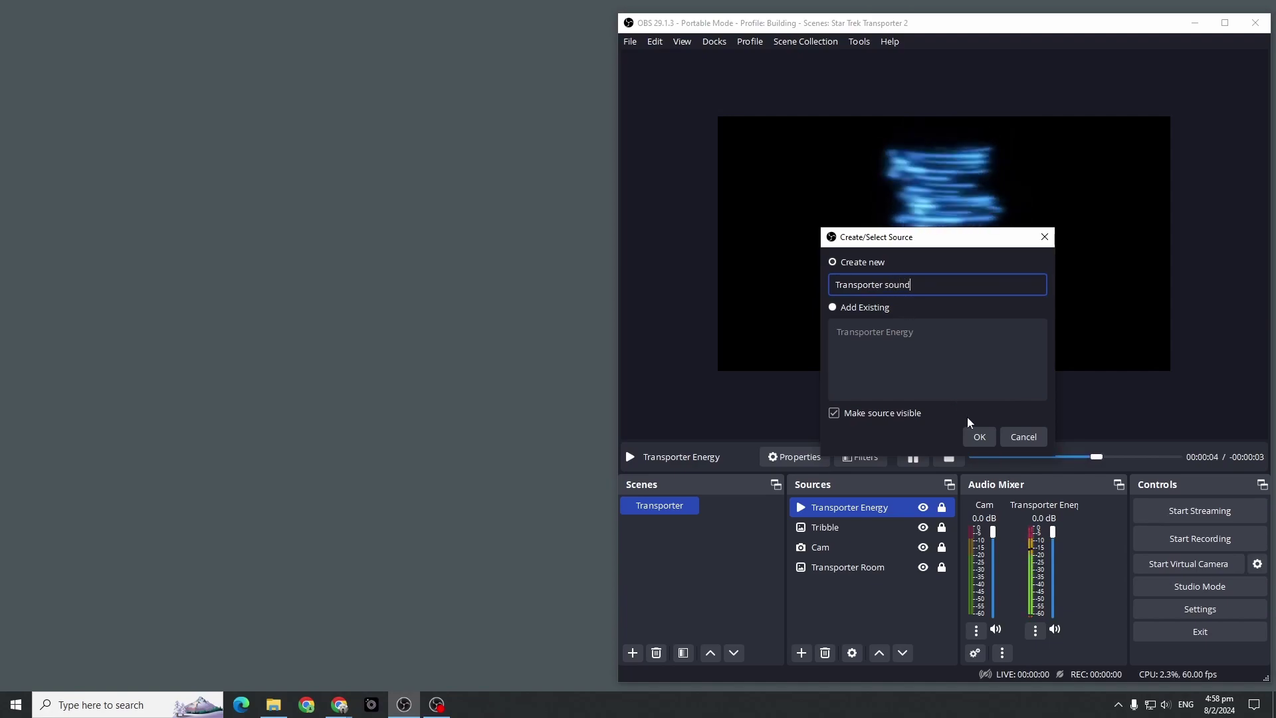
{"action": "left_click", "coordinate": [980, 439]}
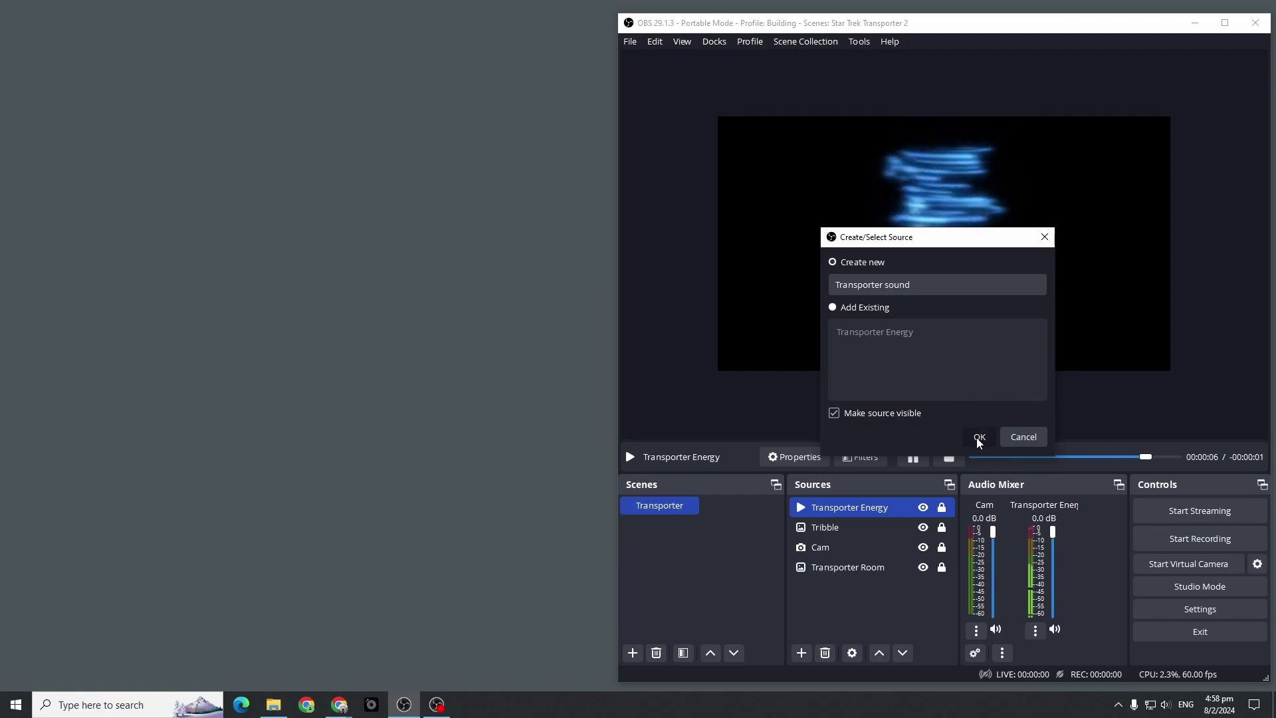
{"action": "left_click", "coordinate": [979, 439]}
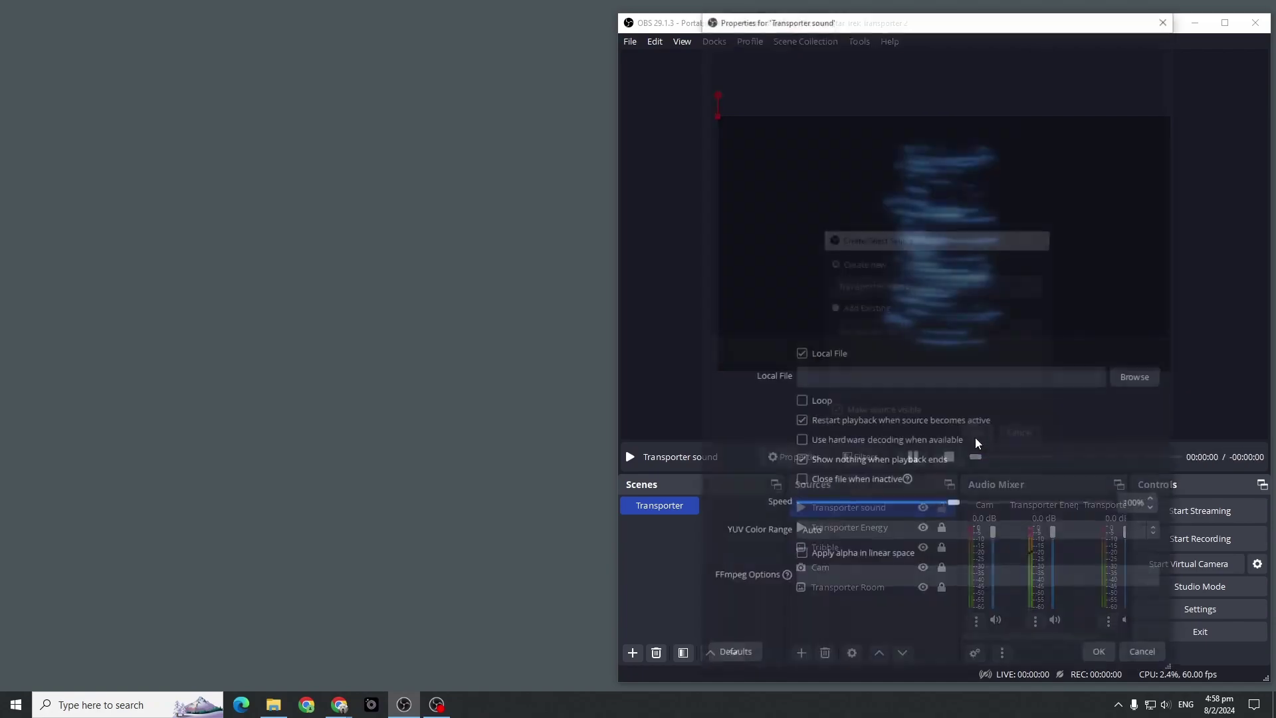
{"action": "left_click", "coordinate": [1134, 378]}
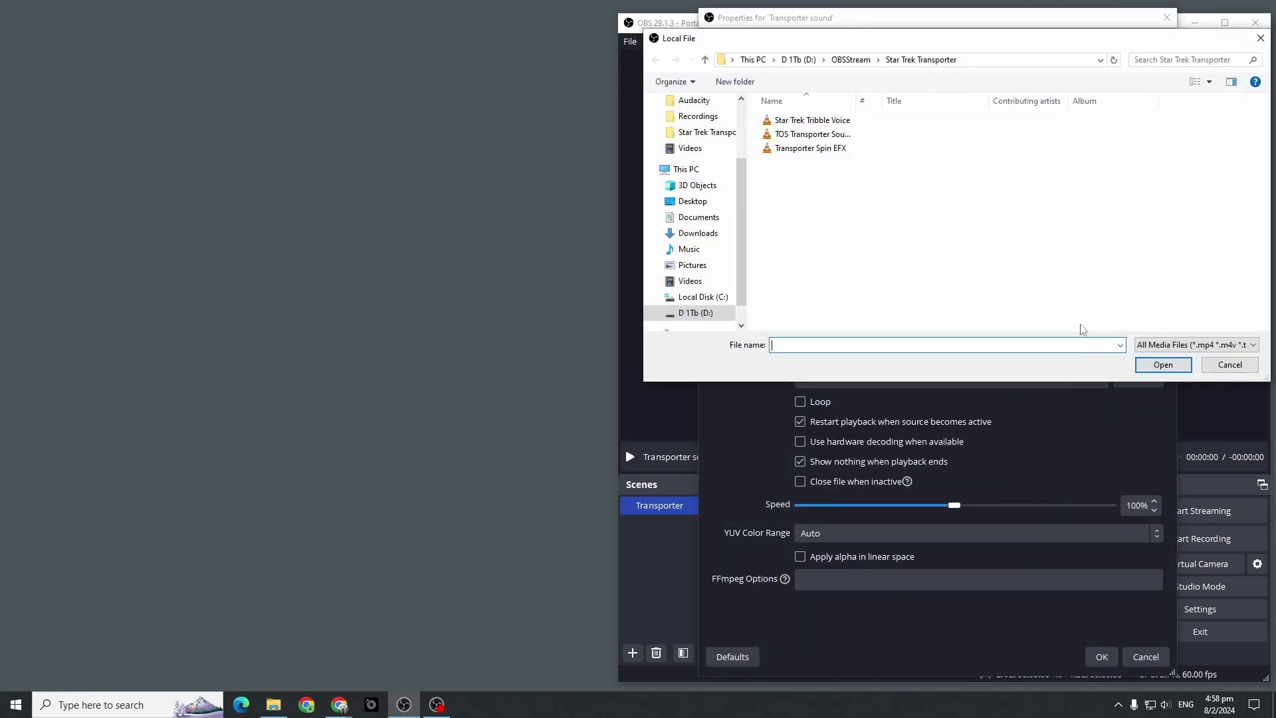
{"action": "left_click", "coordinate": [845, 136]}
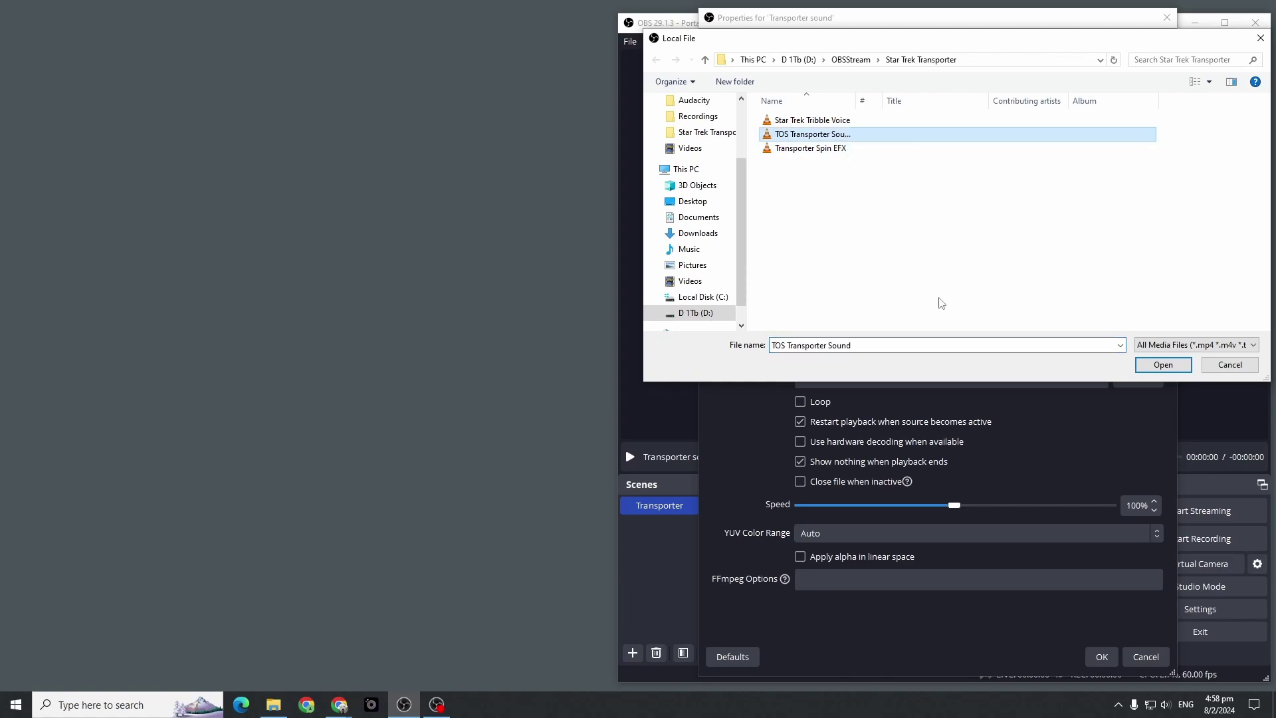
{"action": "left_click", "coordinate": [1162, 364]}
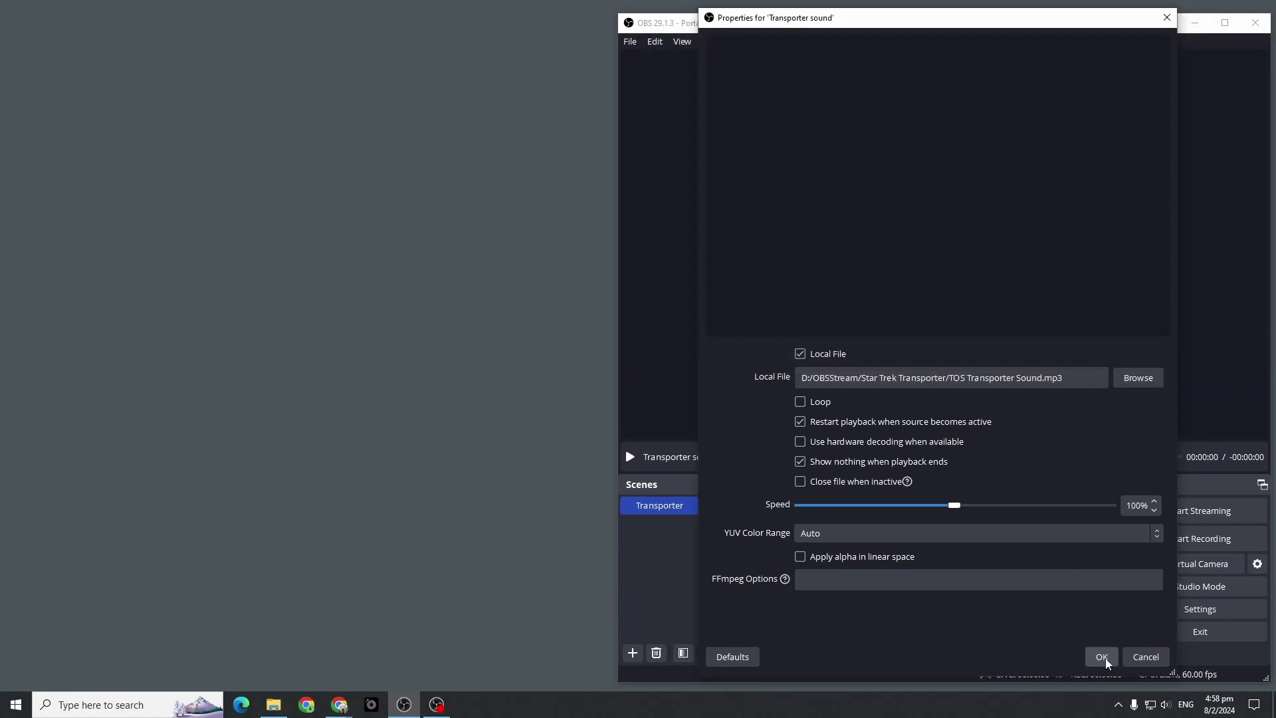
{"action": "left_click", "coordinate": [1102, 657]}
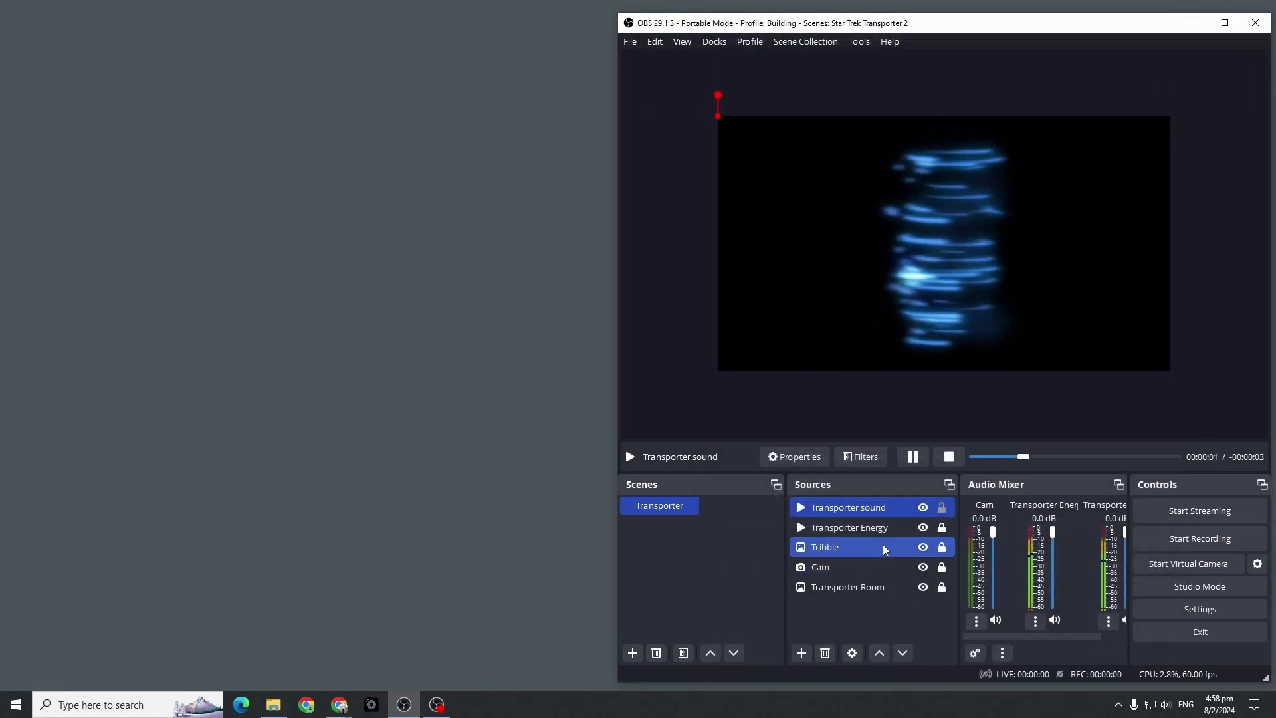
{"action": "left_click", "coordinate": [942, 508]}
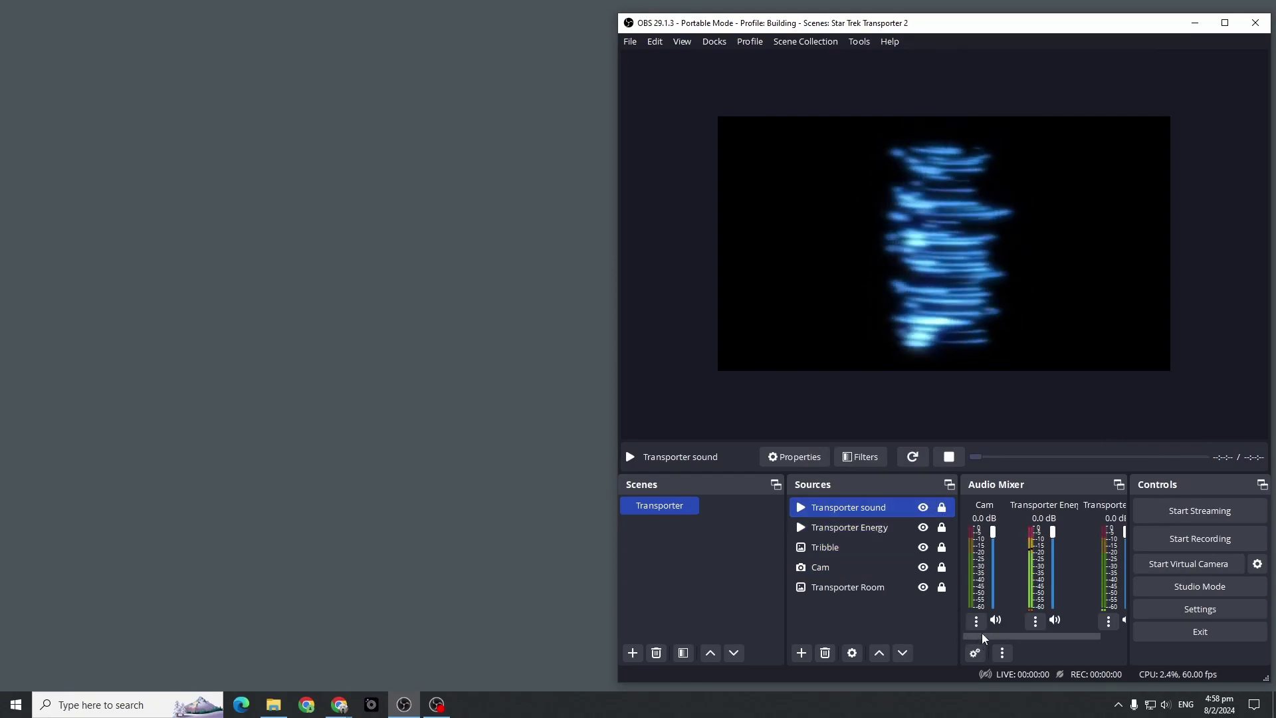
Hide the Transporter sound, Transporter Energy and Tribble sources.
{"action": "left_click", "coordinate": [924, 508]}
{"action": "left_click", "coordinate": [924, 528]}
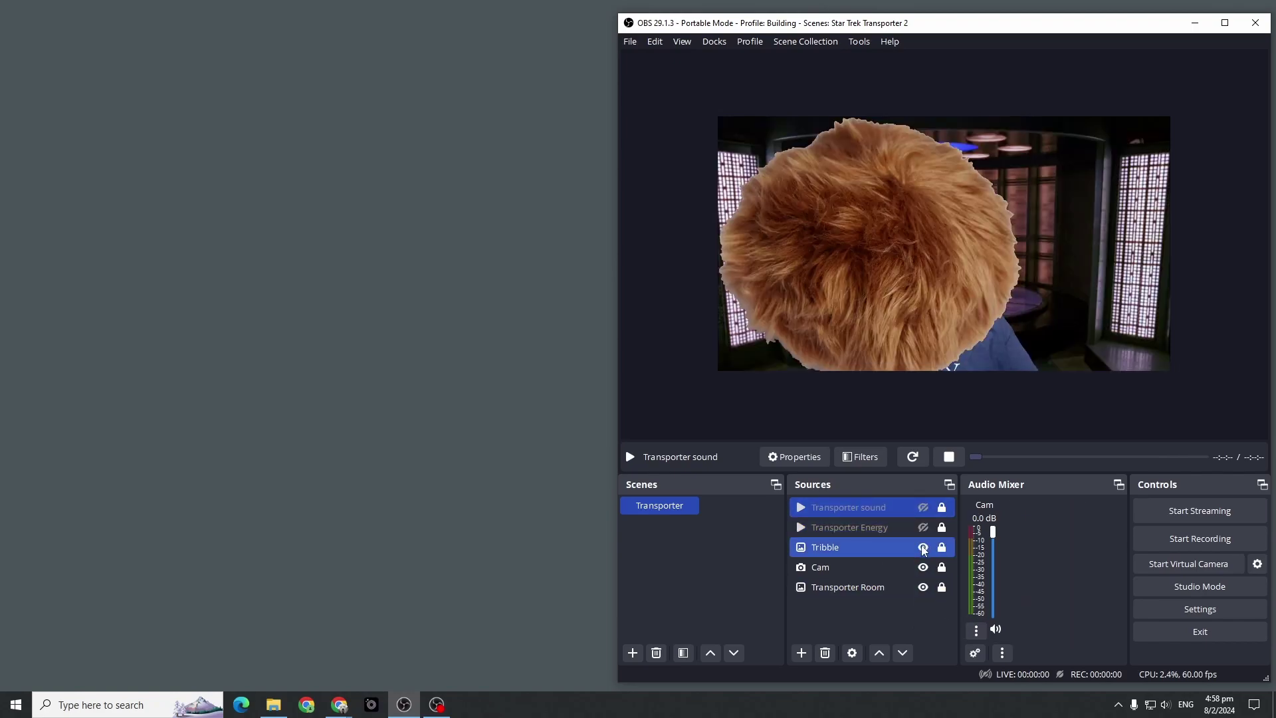
{"action": "left_click", "coordinate": [923, 548]}
Unlock Cam, shrink and centre it over the transporter pad with its lower edge about 289 px above the canvas bottom, and relock it.
{"action": "left_click", "coordinate": [942, 567]}
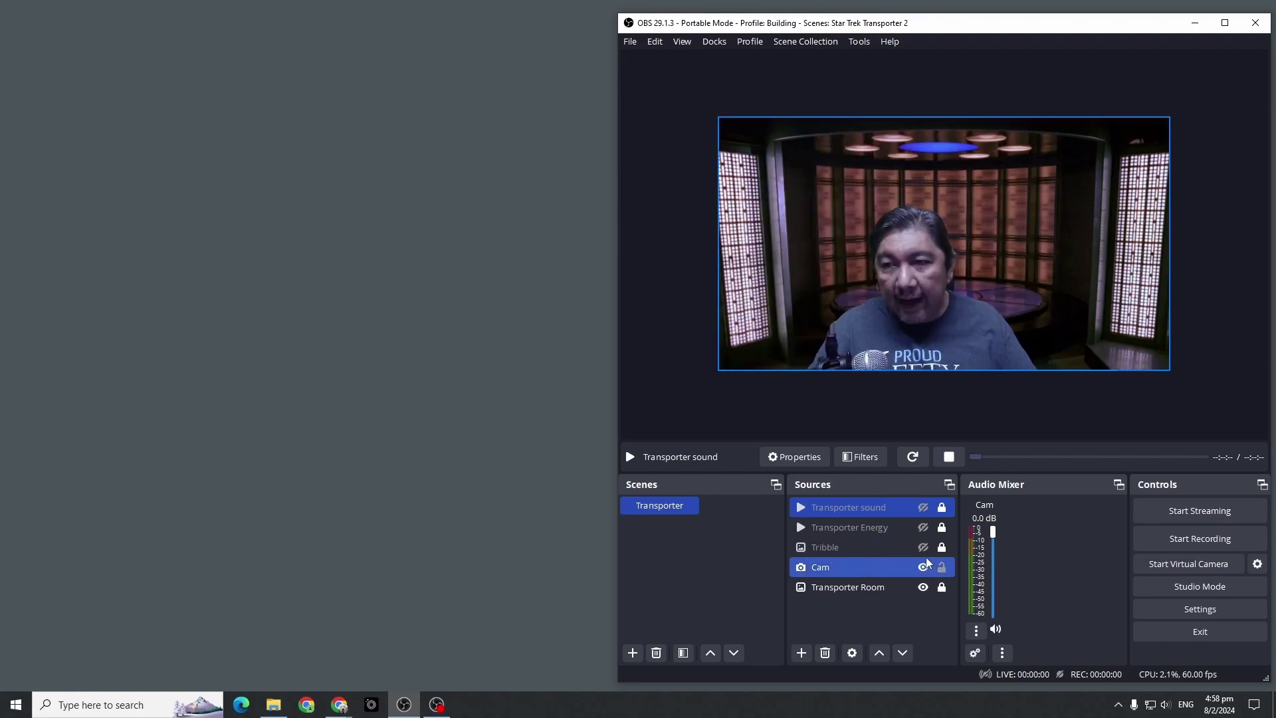
{"action": "left_click", "coordinate": [940, 321]}
{"action": "left_click_drag", "start_coordinate": [722, 370], "coordinate": [839, 277]}
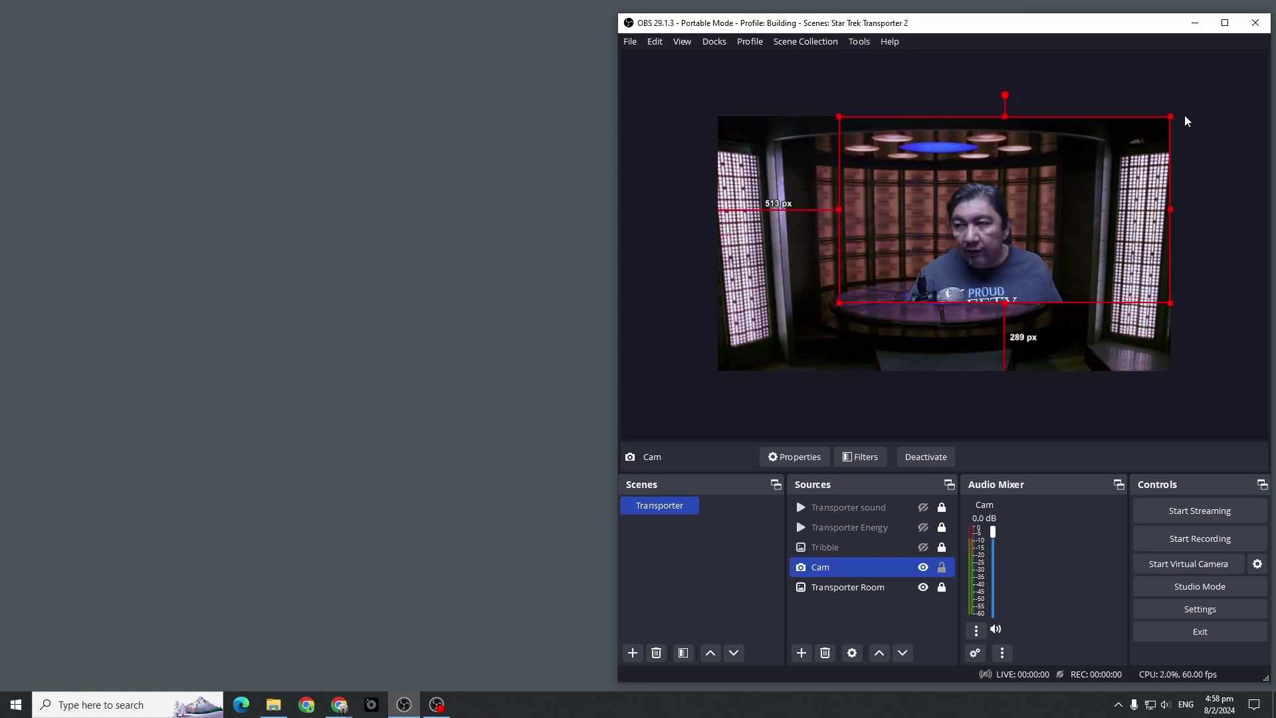
{"action": "left_click_drag", "start_coordinate": [1172, 117], "coordinate": [952, 189]}
{"action": "left_click_drag", "start_coordinate": [930, 284], "coordinate": [940, 284]}
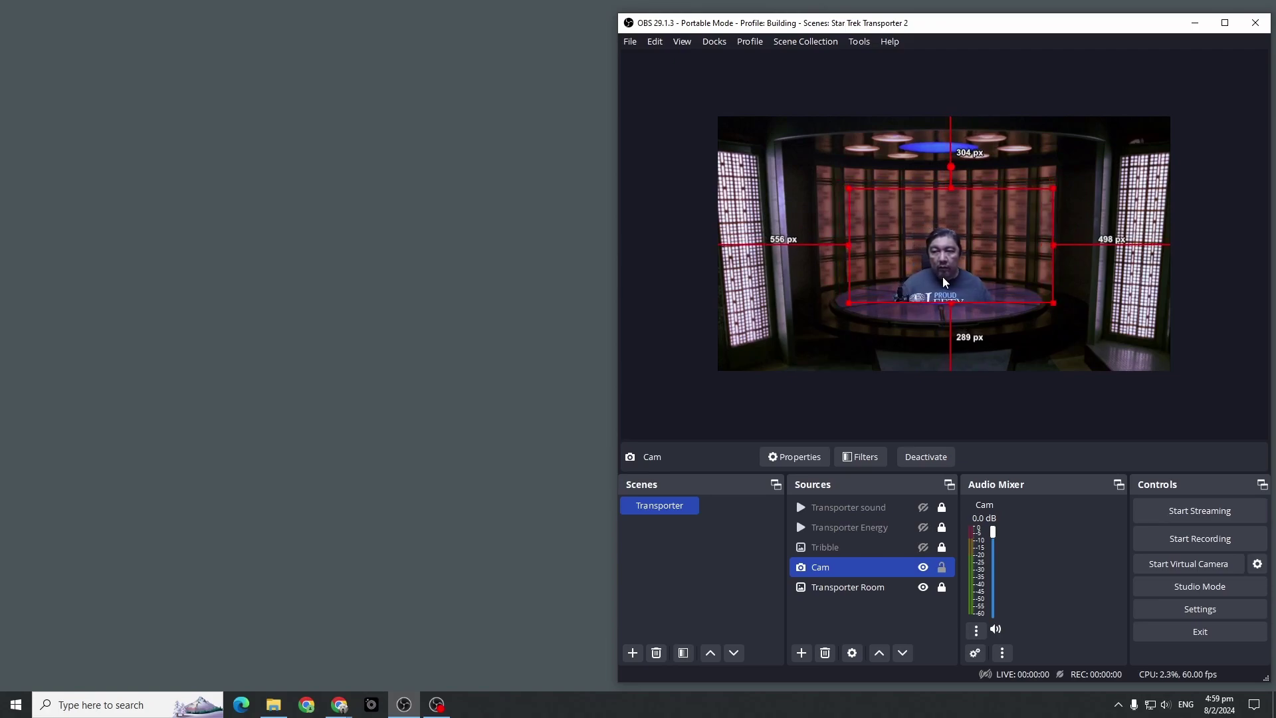
{"action": "left_click", "coordinate": [943, 568]}
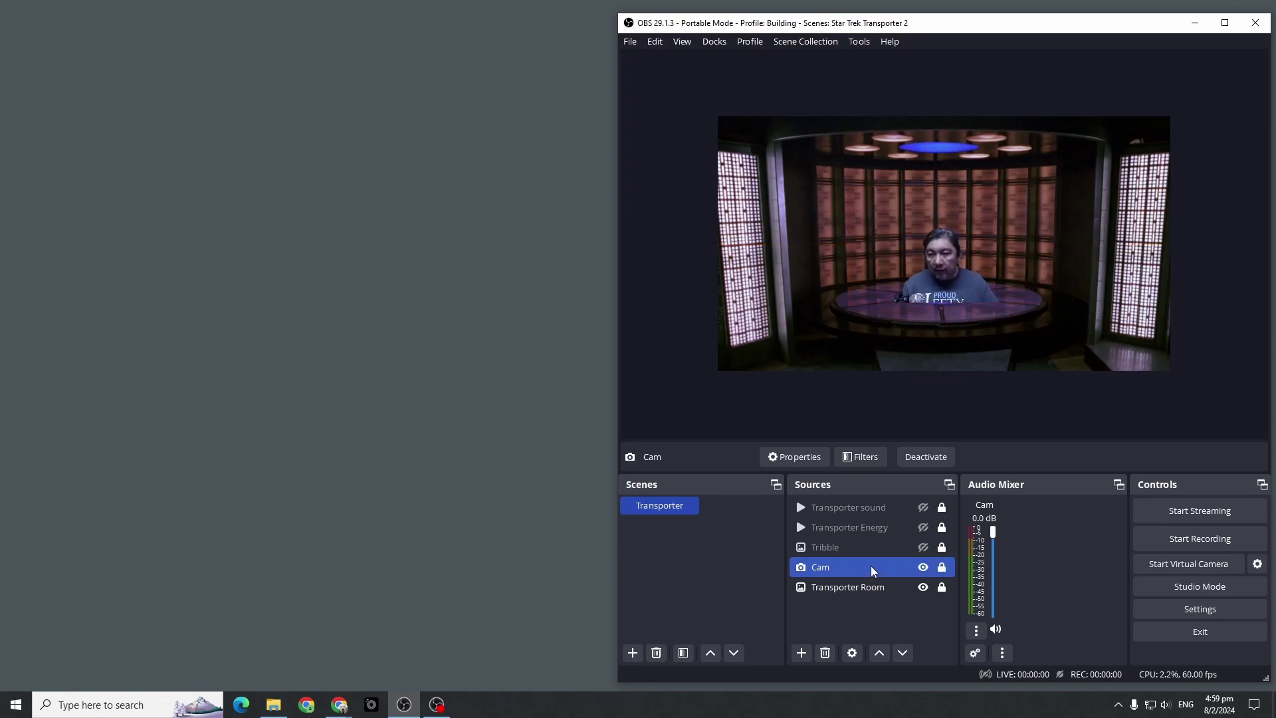
Add a Glow filter with its default name to the Cam source.
{"action": "right_click", "coordinate": [847, 570]}
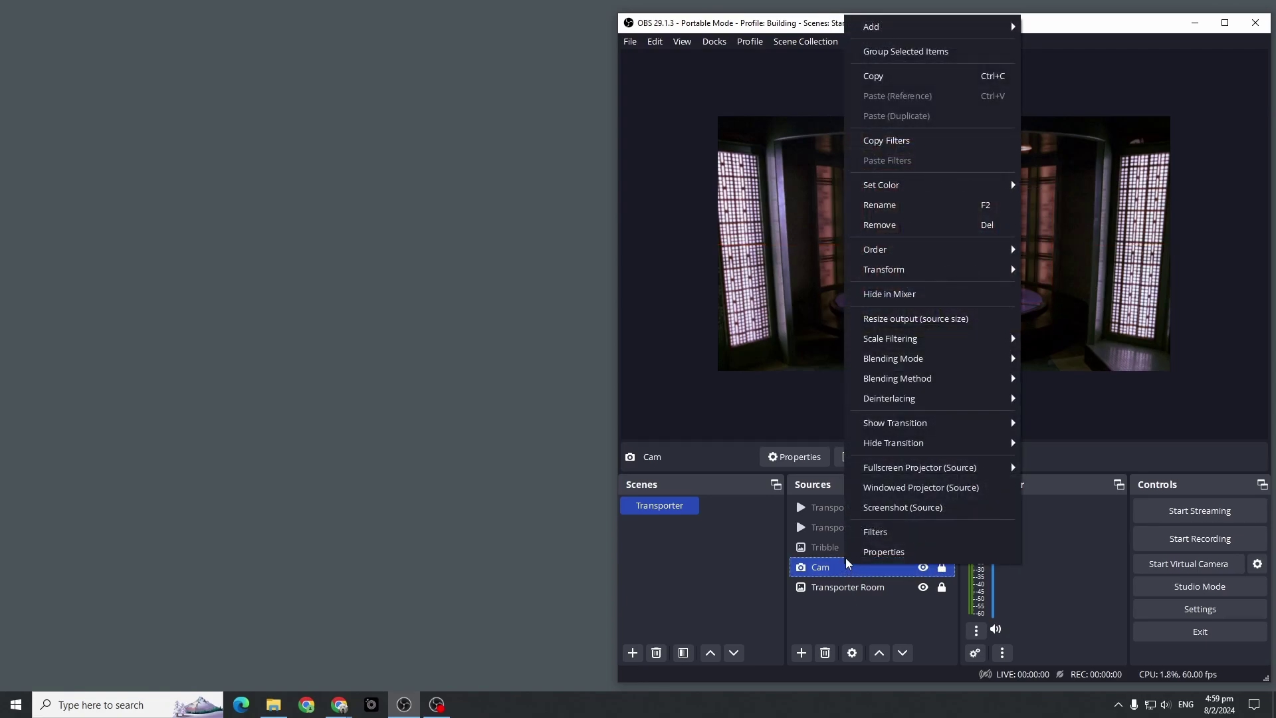
{"action": "left_click", "coordinate": [873, 530]}
{"action": "left_click_drag", "start_coordinate": [1008, 94], "coordinate": [406, 33]}
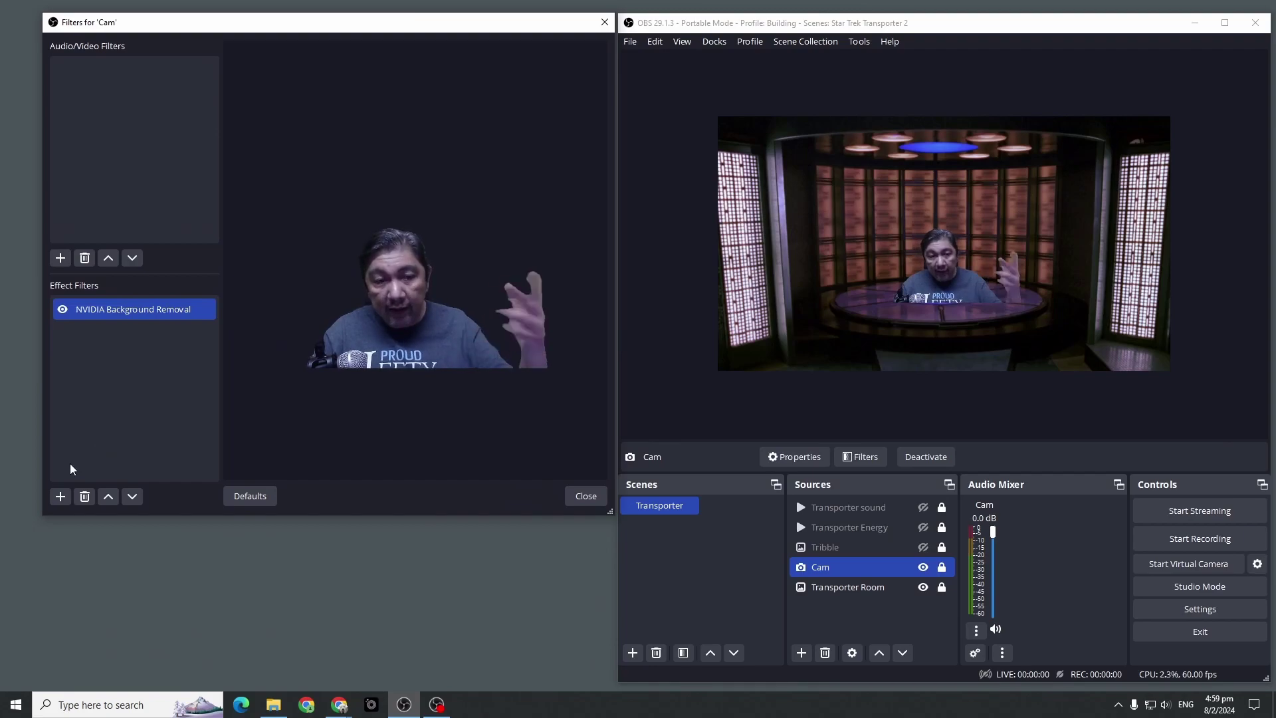
{"action": "left_click", "coordinate": [60, 497]}
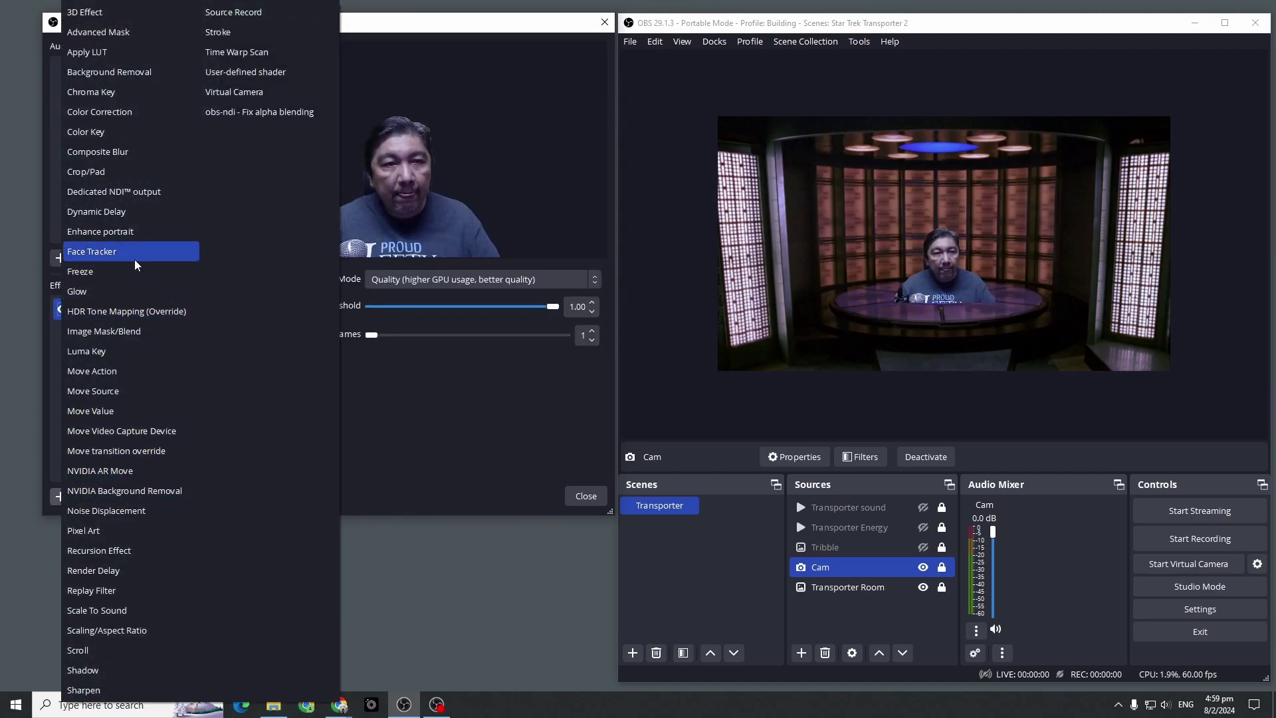
{"action": "left_click", "coordinate": [133, 292]}
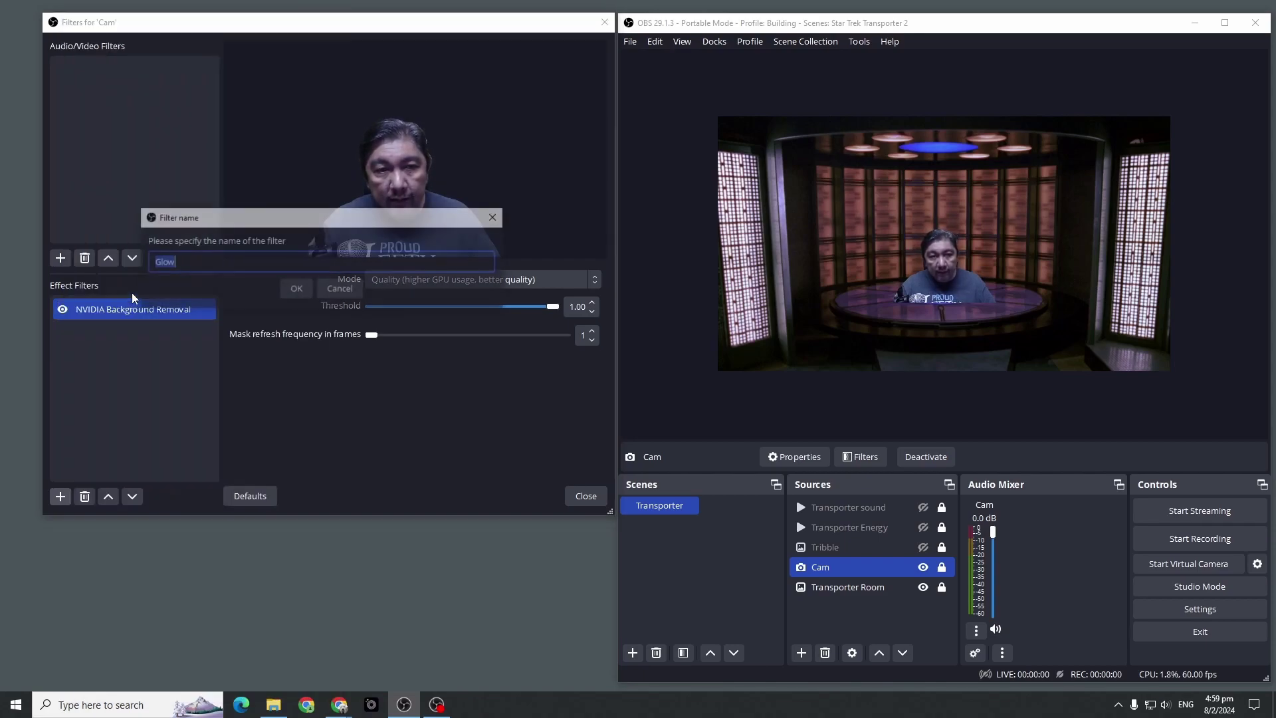
{"action": "left_click", "coordinate": [293, 293]}
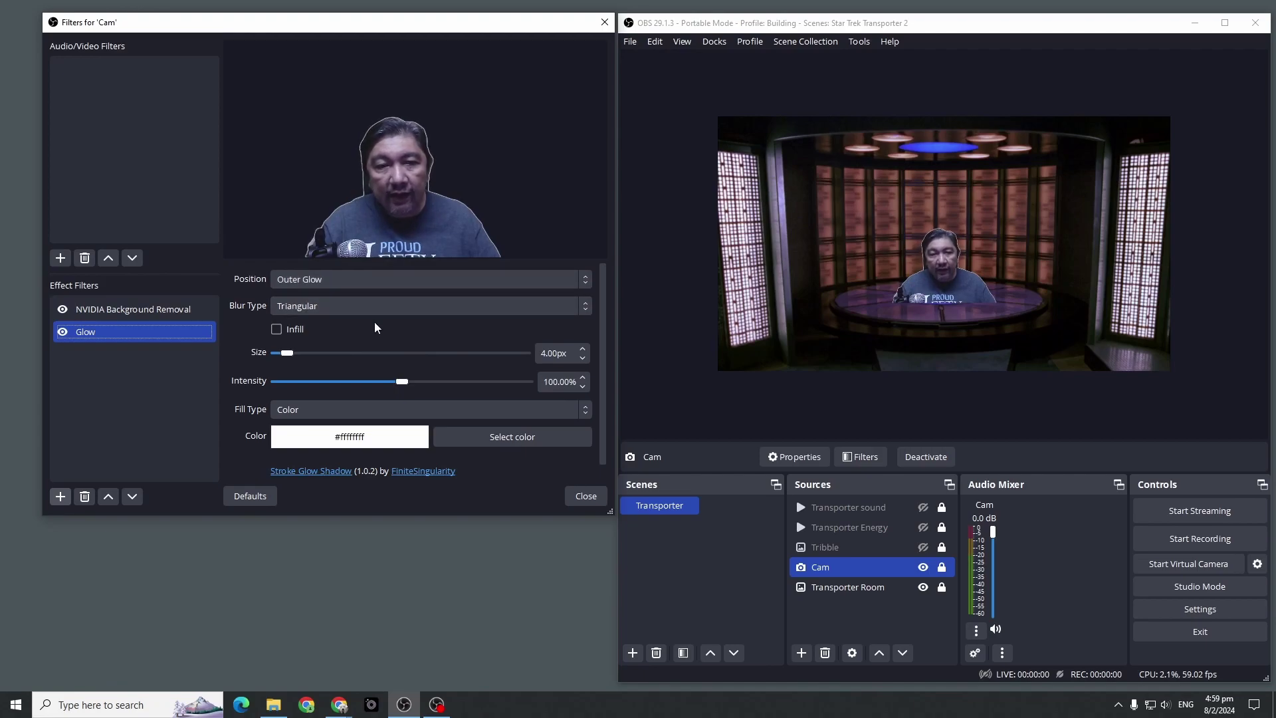
Set the Glow filter's blur type to Dual Kawase, size to 40 px and intensity to 100%.
{"action": "left_click", "coordinate": [343, 308]}
{"action": "left_click", "coordinate": [335, 338]}
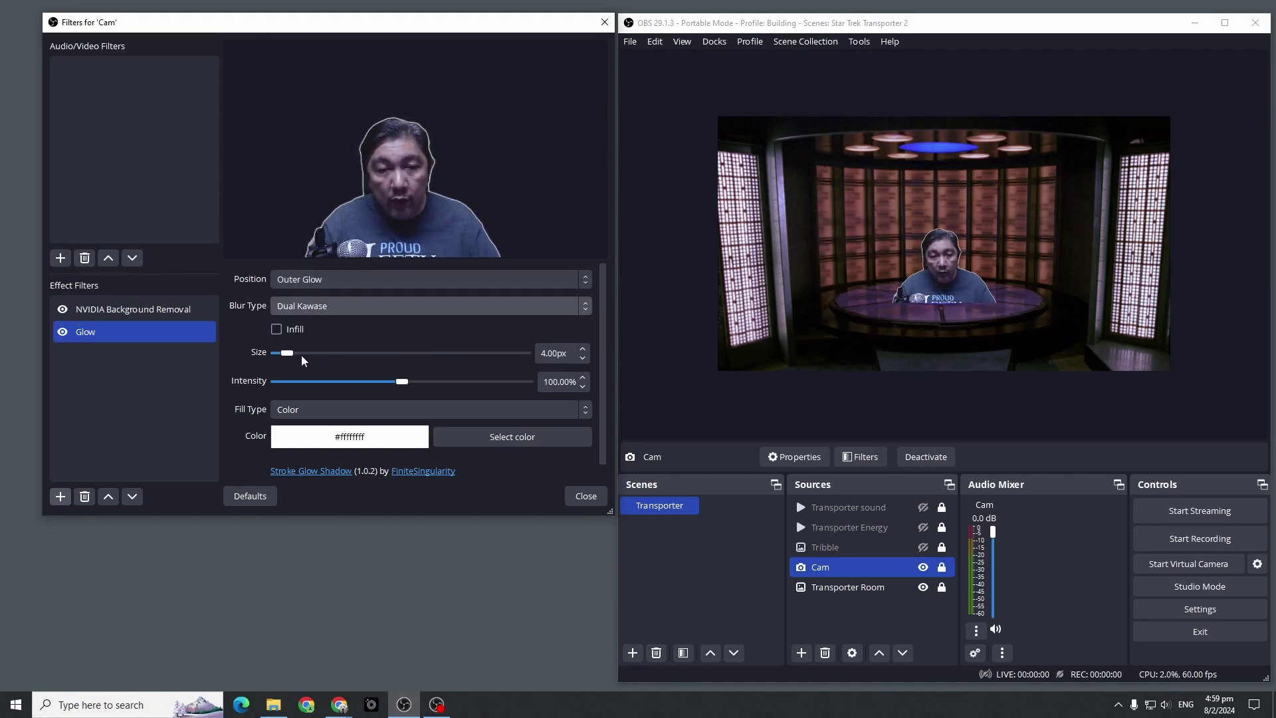
{"action": "left_click_drag", "start_coordinate": [288, 359], "coordinate": [381, 358]}
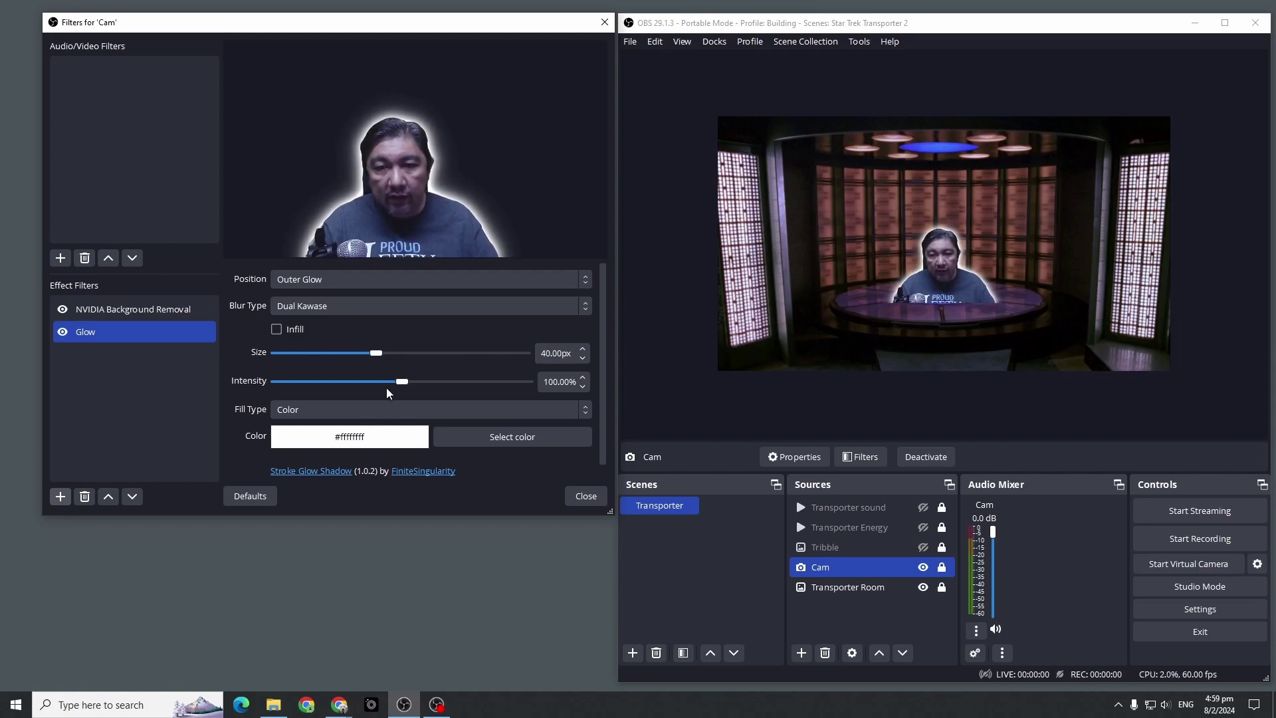
{"action": "mouse_move", "coordinate": [403, 386]}
{"action": "left_mouse_down"}
{"action": "mouse_move", "coordinate": [437, 383]}
{"action": "mouse_move", "coordinate": [381, 381]}
{"action": "mouse_move", "coordinate": [430, 378]}
{"action": "mouse_move", "coordinate": [393, 379]}
{"action": "mouse_move", "coordinate": [413, 379]}
{"action": "left_mouse_up"}
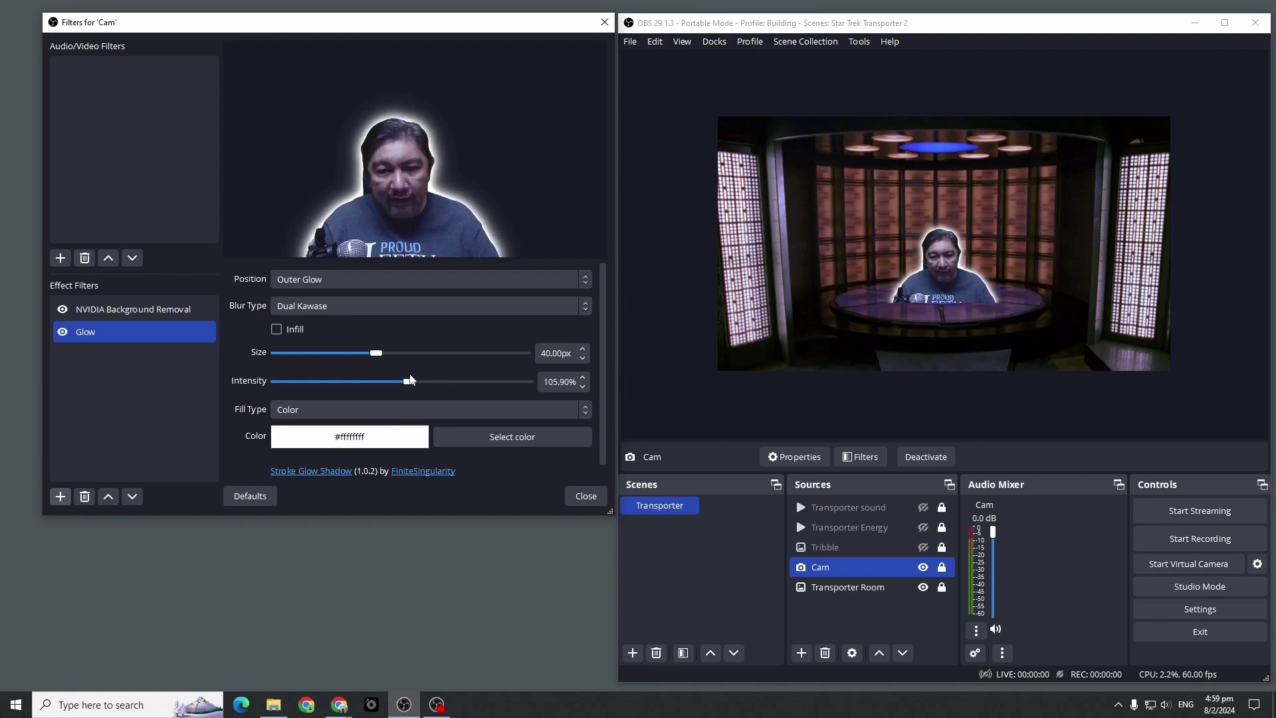
{"action": "left_click_drag", "start_coordinate": [579, 382], "coordinate": [531, 381]}
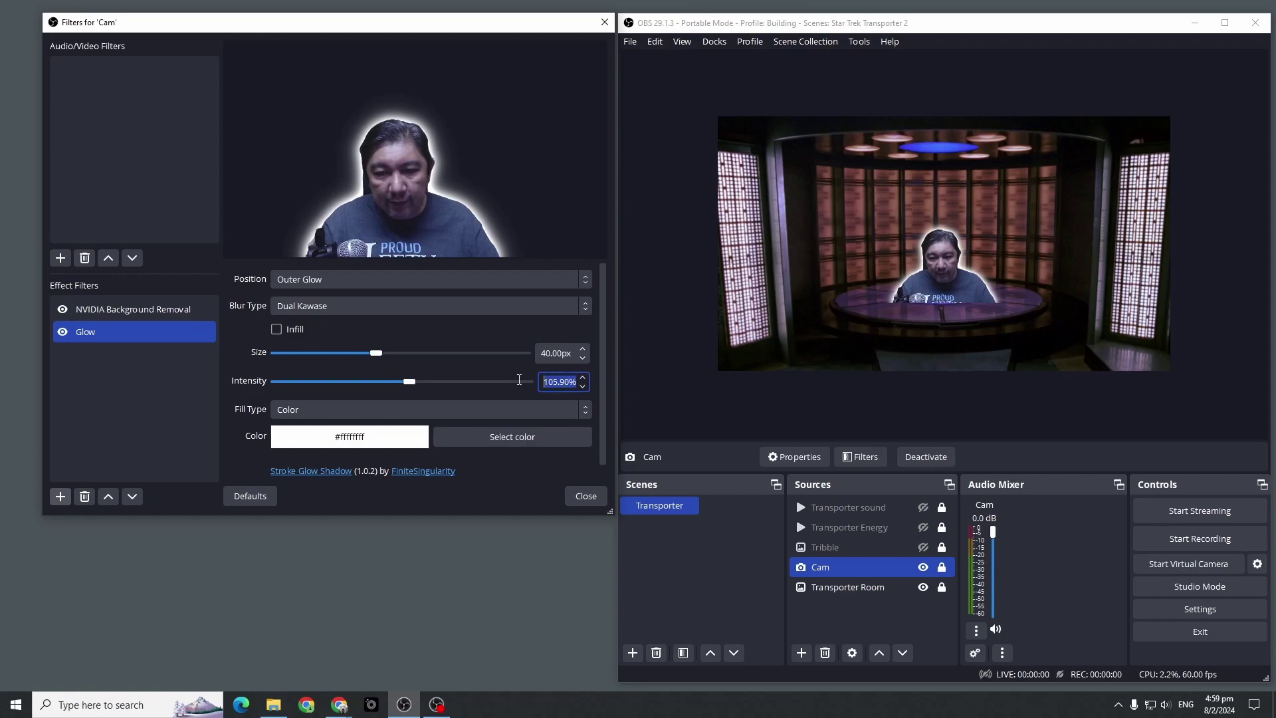
{"action": "type", "text": "100"}
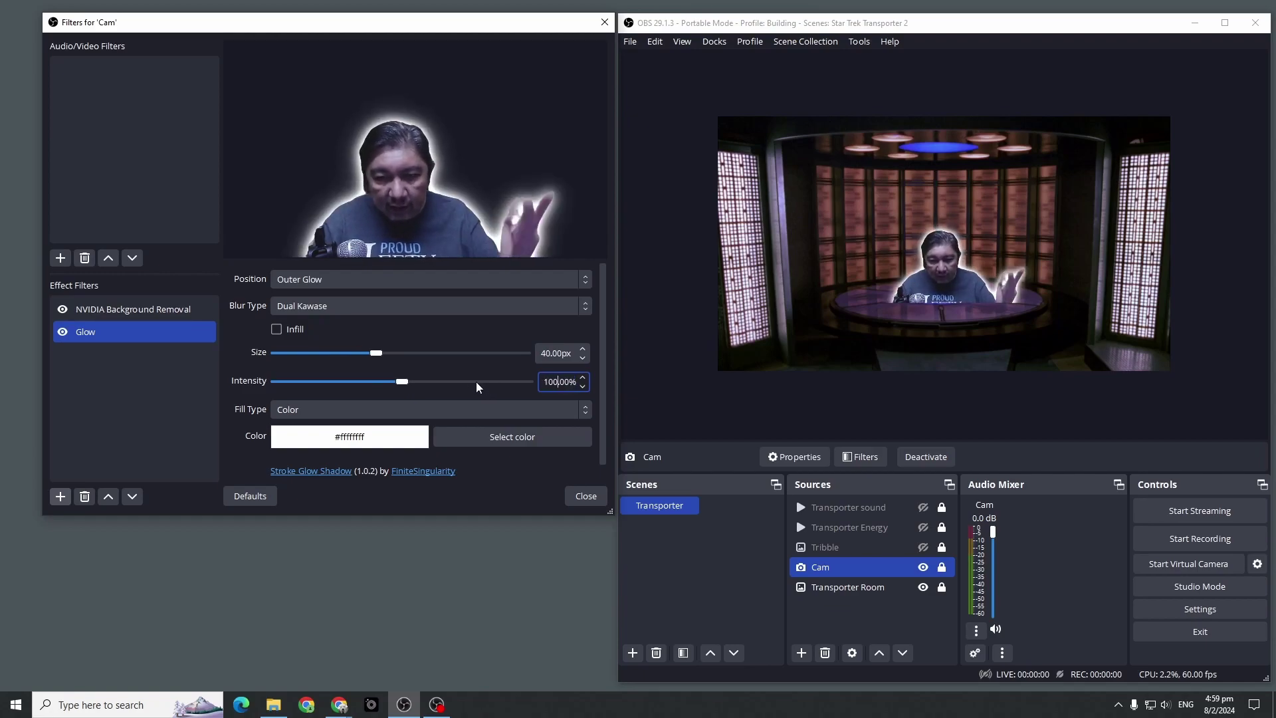
{"action": "key", "text": "Return"}
Change the Glow filter's color to pure blue, #0000ff.
{"action": "left_click", "coordinate": [476, 439]}
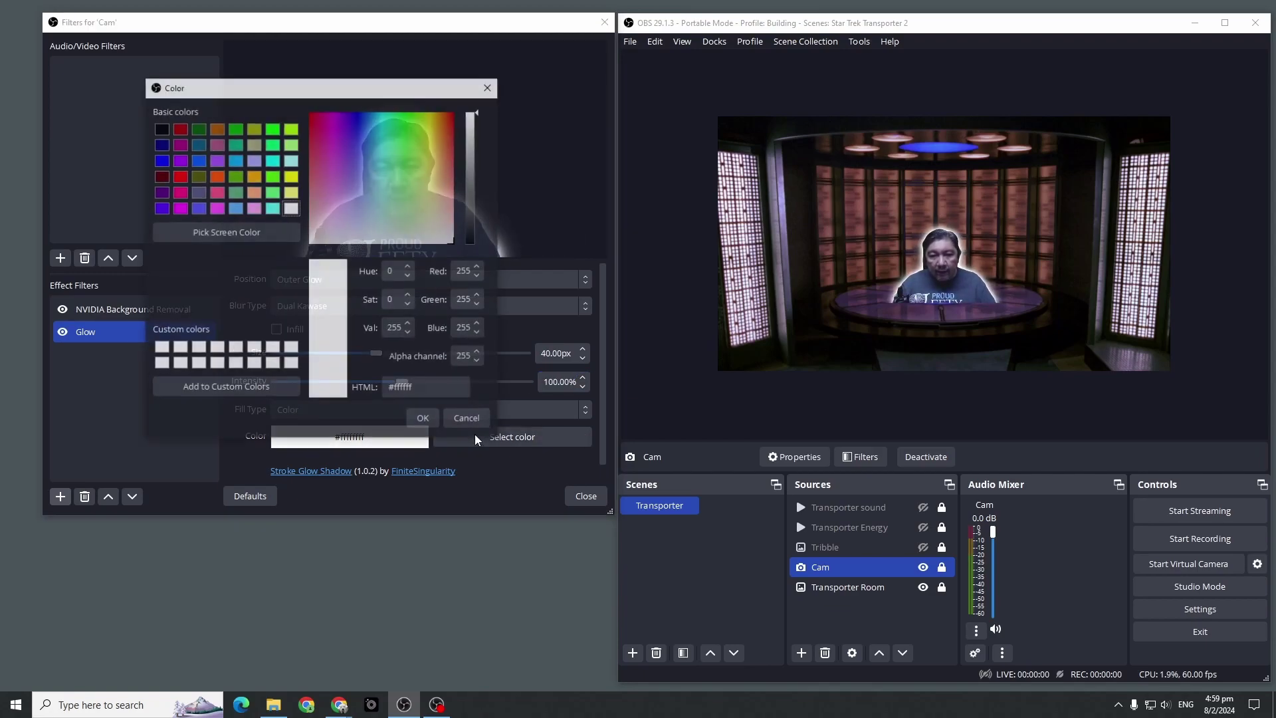
{"action": "left_click", "coordinate": [159, 165]}
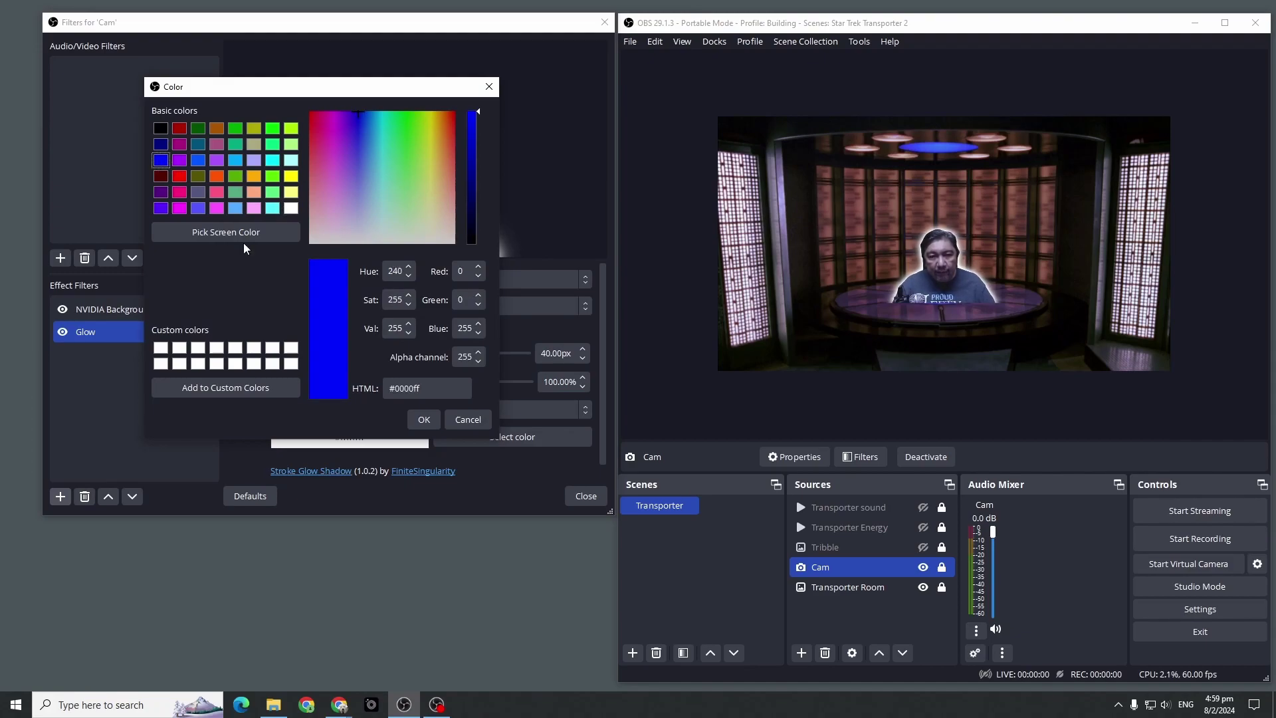
{"action": "left_click", "coordinate": [423, 419]}
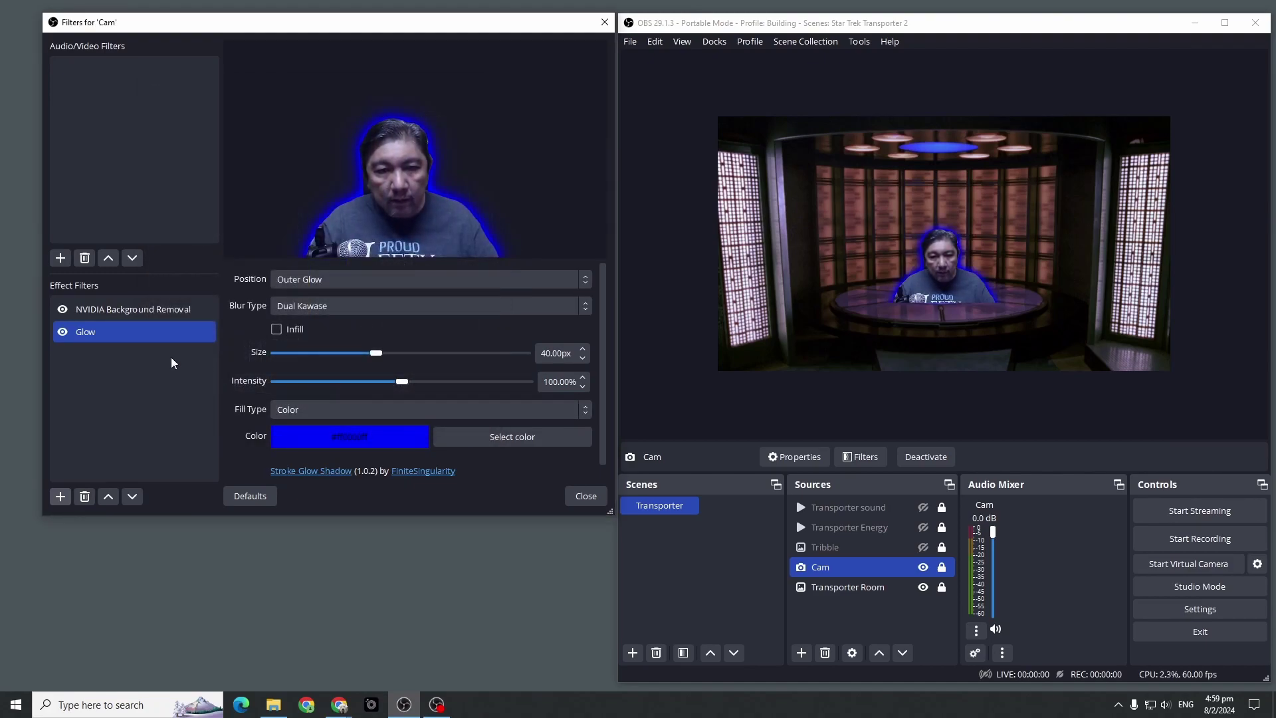
{"action": "left_click", "coordinate": [160, 399]}
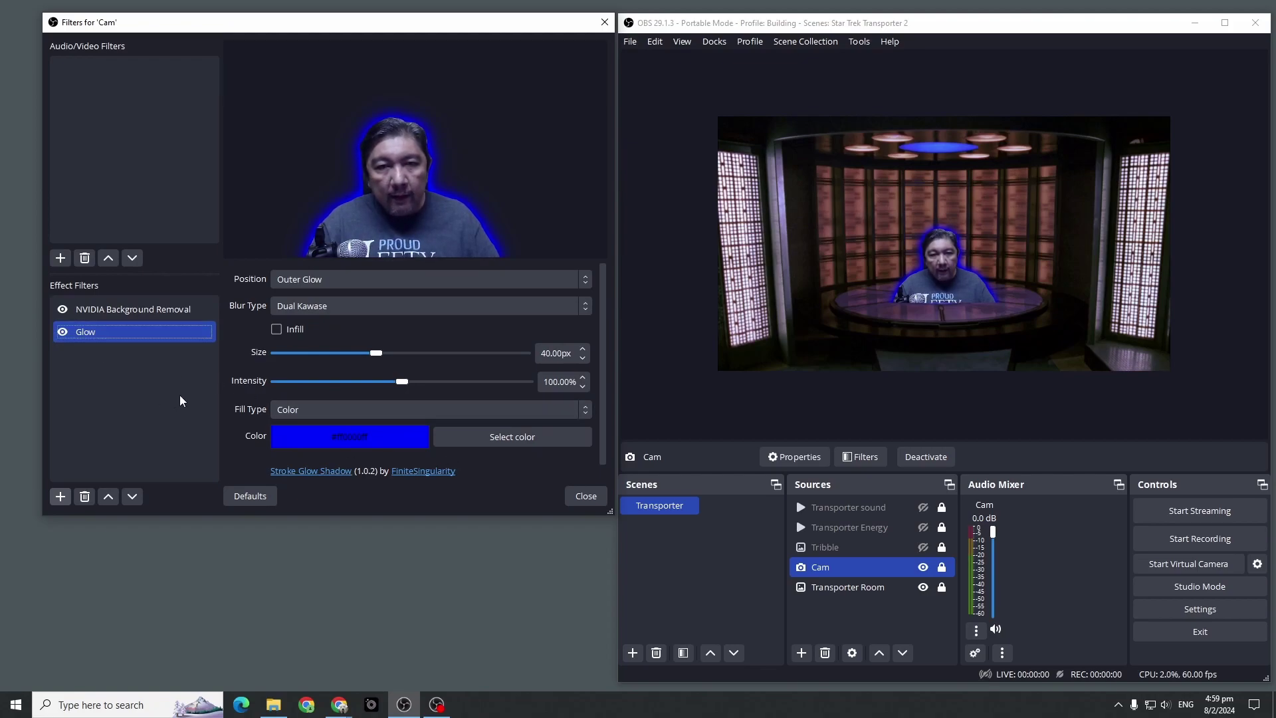
Add a Noise Displacement filter with its default name to the Cam source.
{"action": "left_click", "coordinate": [61, 497]}
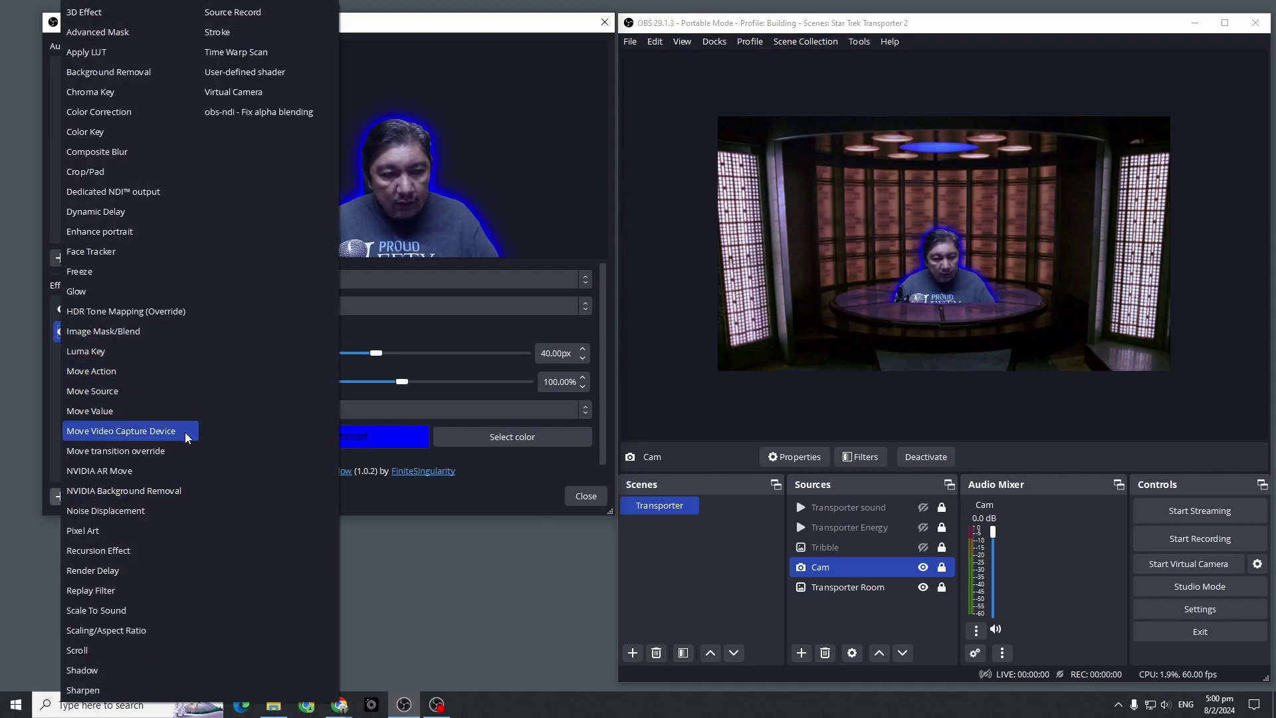
{"action": "left_click", "coordinate": [158, 510]}
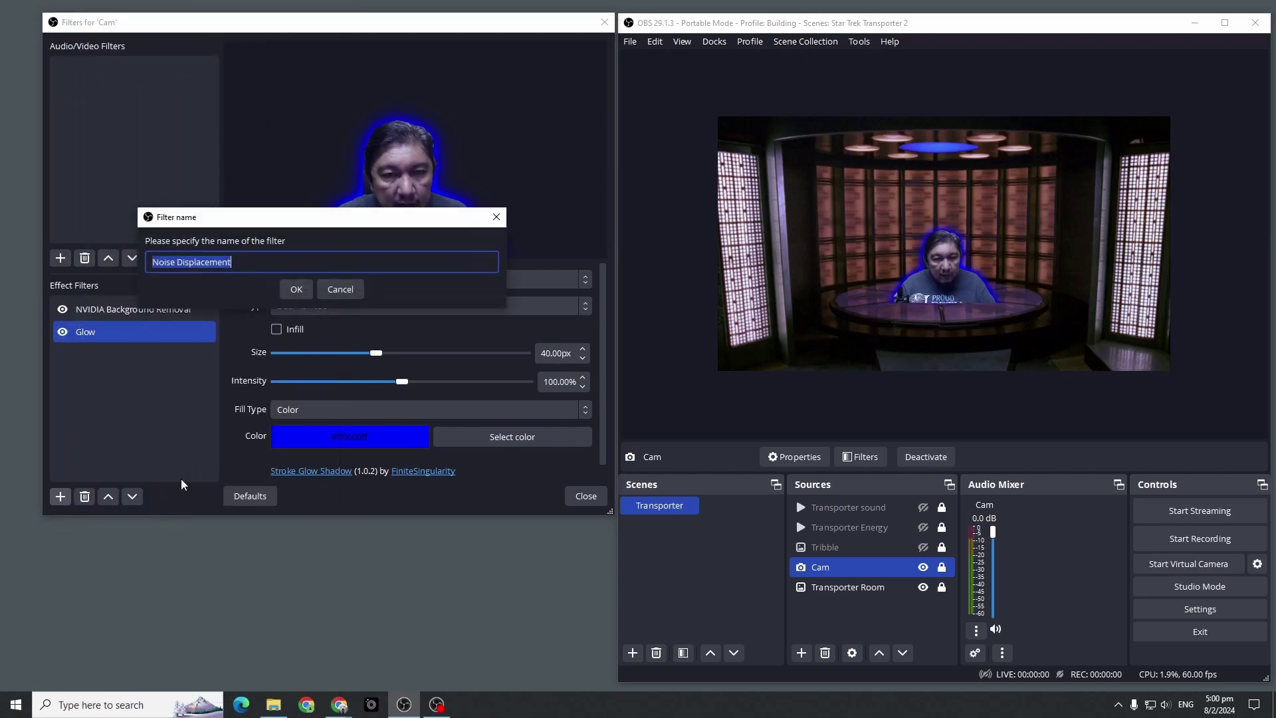
{"action": "left_click", "coordinate": [292, 291]}
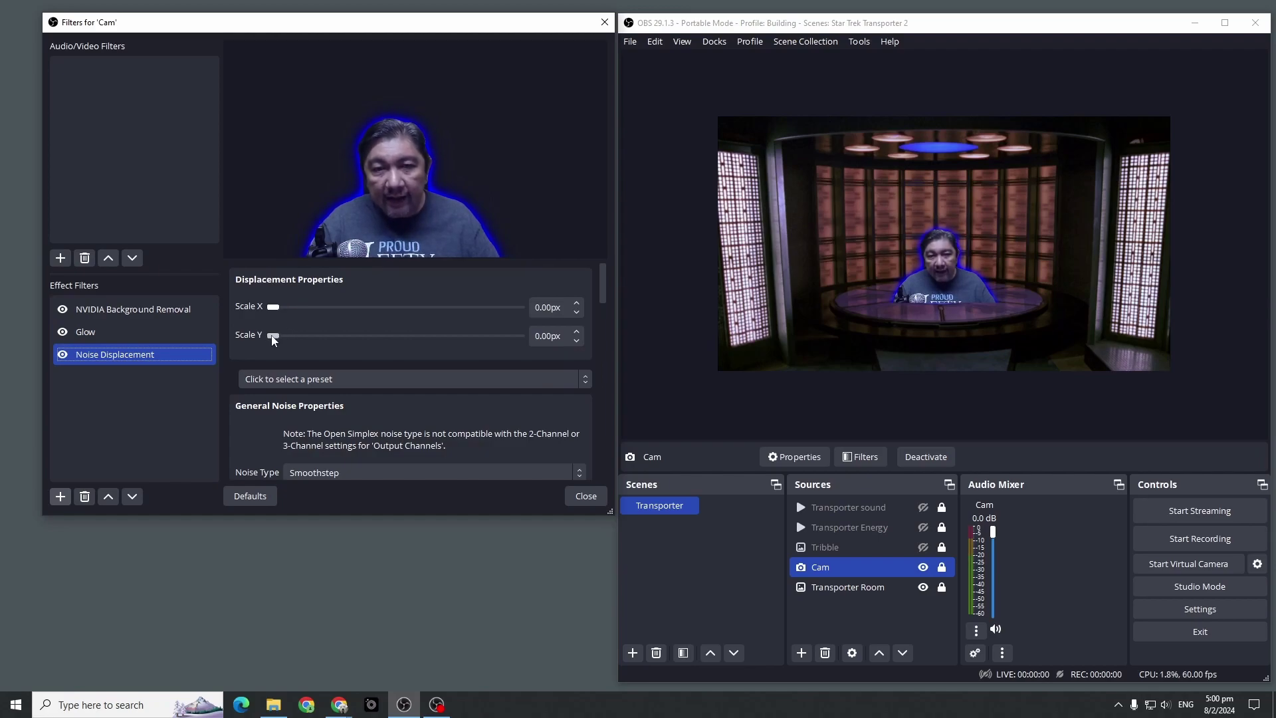
Set the Noise Displacement filter's Scale Y to 100 px.
{"action": "left_click_drag", "start_coordinate": [271, 335], "coordinate": [342, 339]}
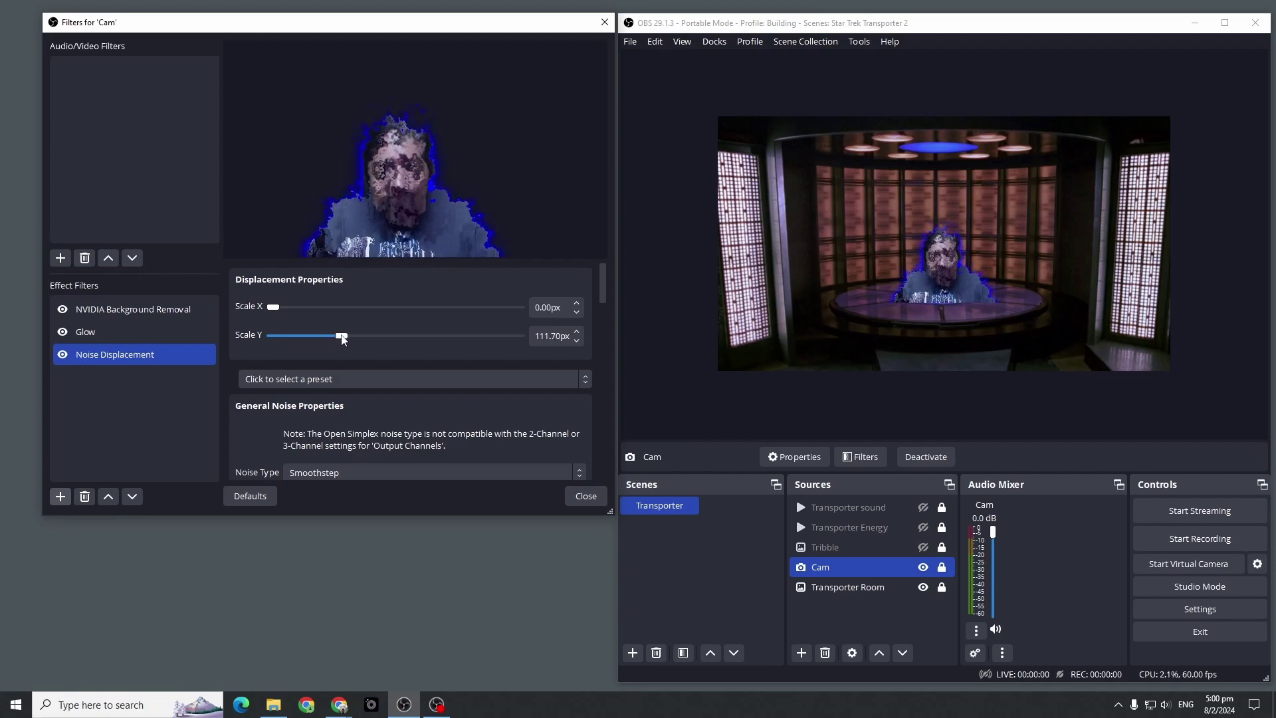
{"action": "left_click", "coordinate": [577, 331]}
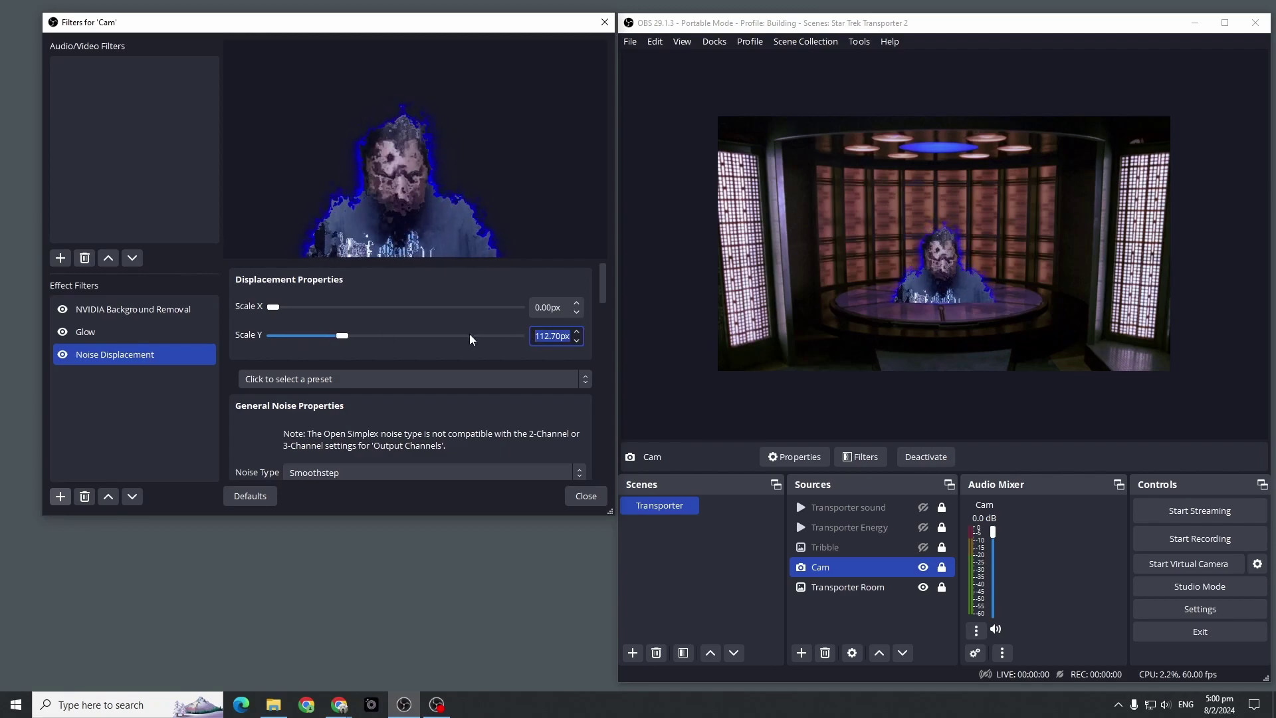
{"action": "type", "text": "100"}
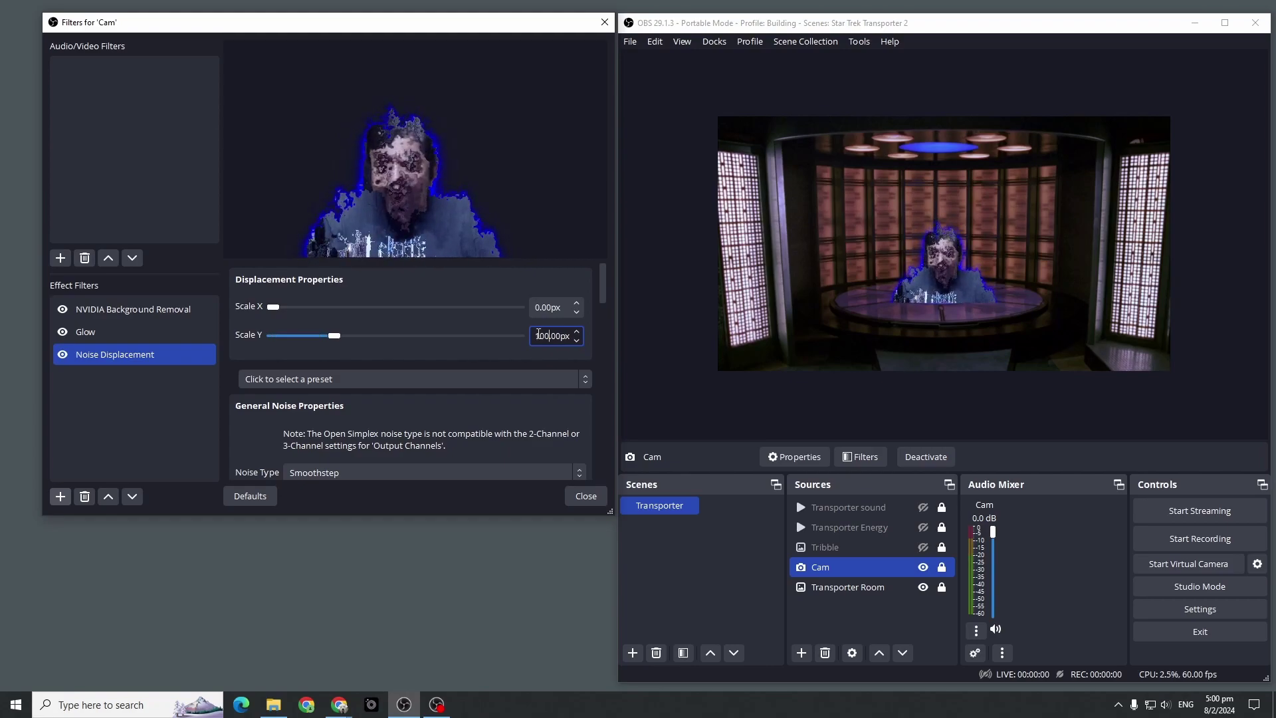
Set the Noise Displacement filter's base pixel width and base pixel height to 30 px each.
{"action": "left_click", "coordinate": [603, 287]}
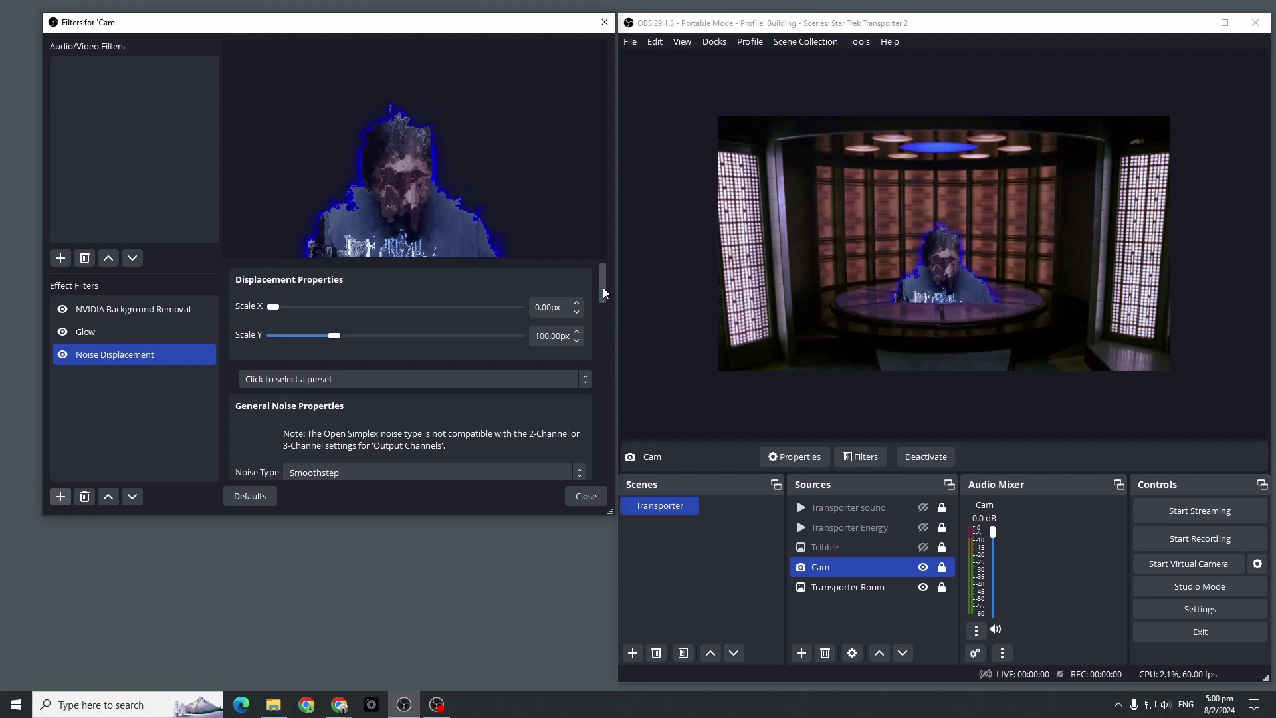
{"action": "mouse_move", "coordinate": [603, 287]}
{"action": "left_mouse_down"}
{"action": "mouse_move", "coordinate": [602, 314]}
{"action": "mouse_move", "coordinate": [605, 281]}
{"action": "left_mouse_up"}
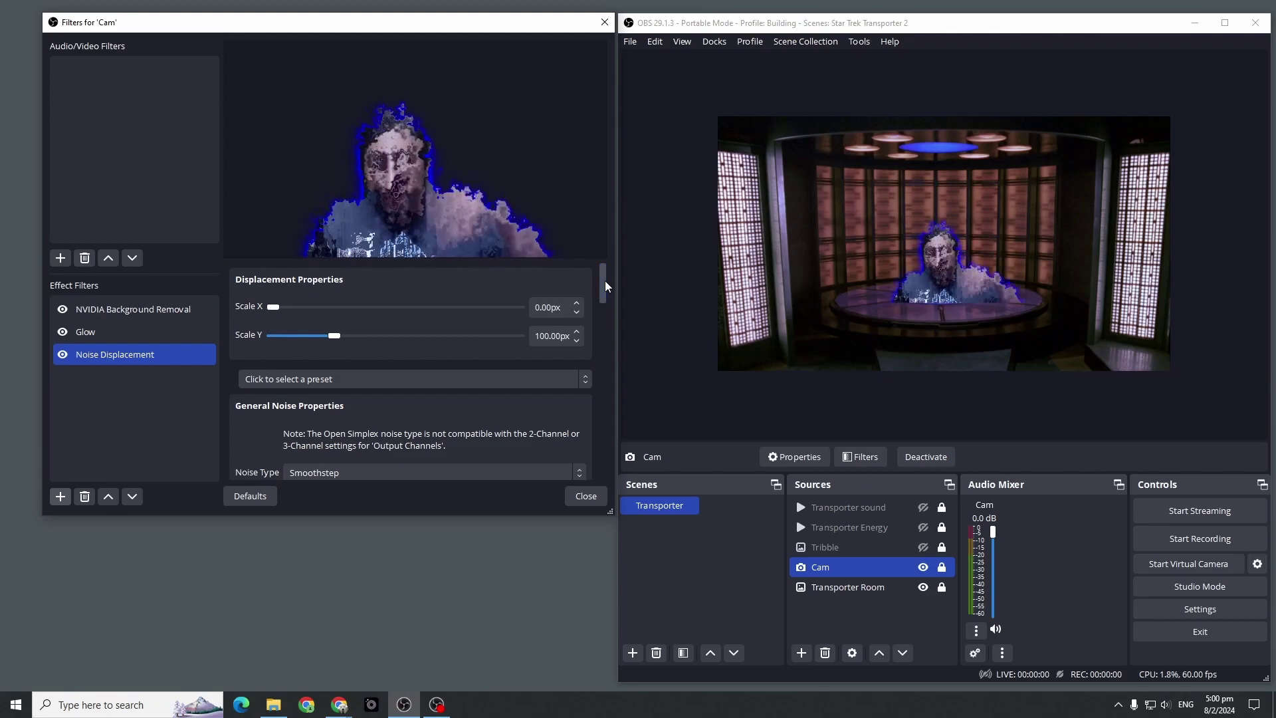
{"action": "left_click_drag", "start_coordinate": [604, 280], "coordinate": [604, 355]}
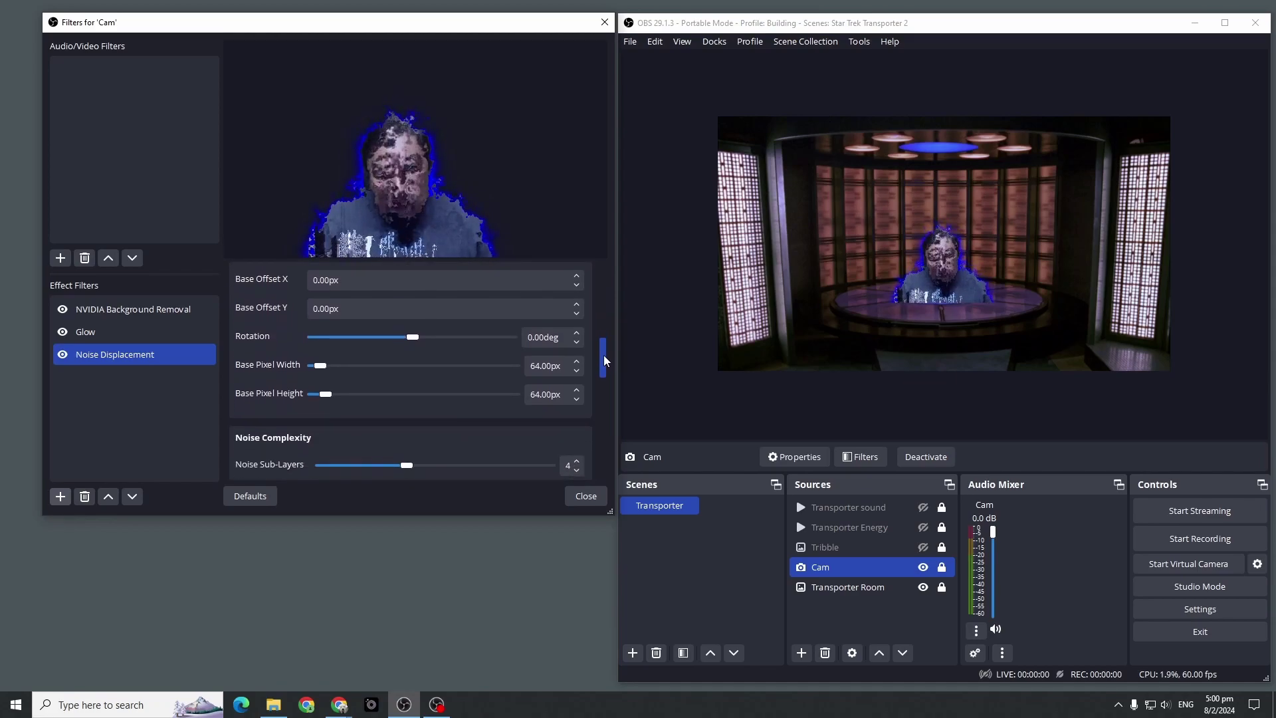
{"action": "left_click", "coordinate": [542, 367]}
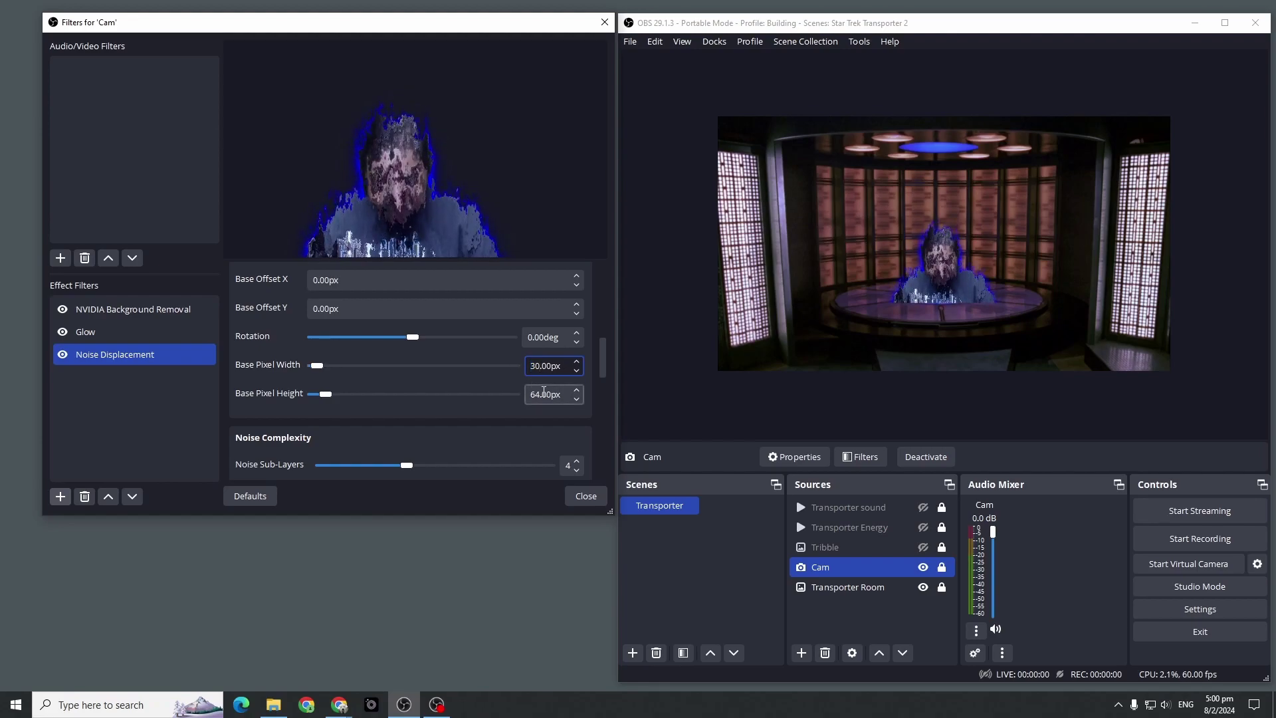
{"action": "double_click", "coordinate": [542, 394]}
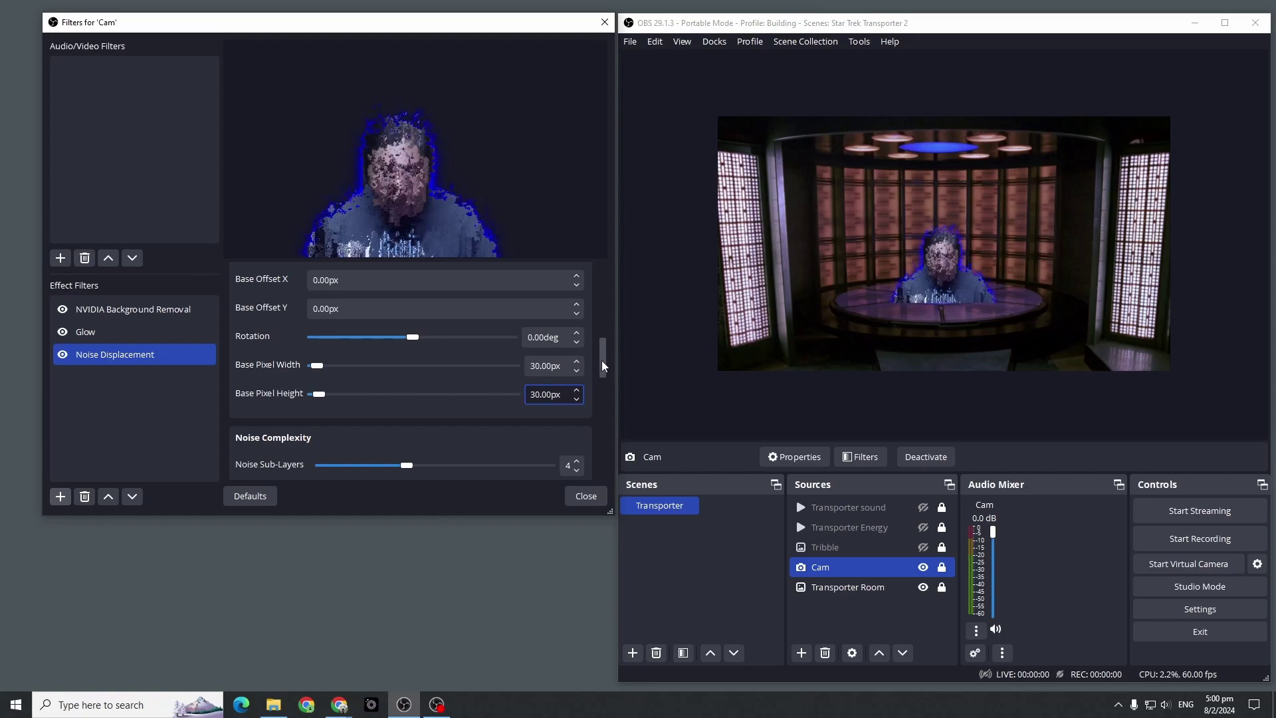
Set the width scale and height scale in the Noise Displacement subscale properties to 10 each.
{"action": "left_click_drag", "start_coordinate": [603, 363], "coordinate": [604, 417]}
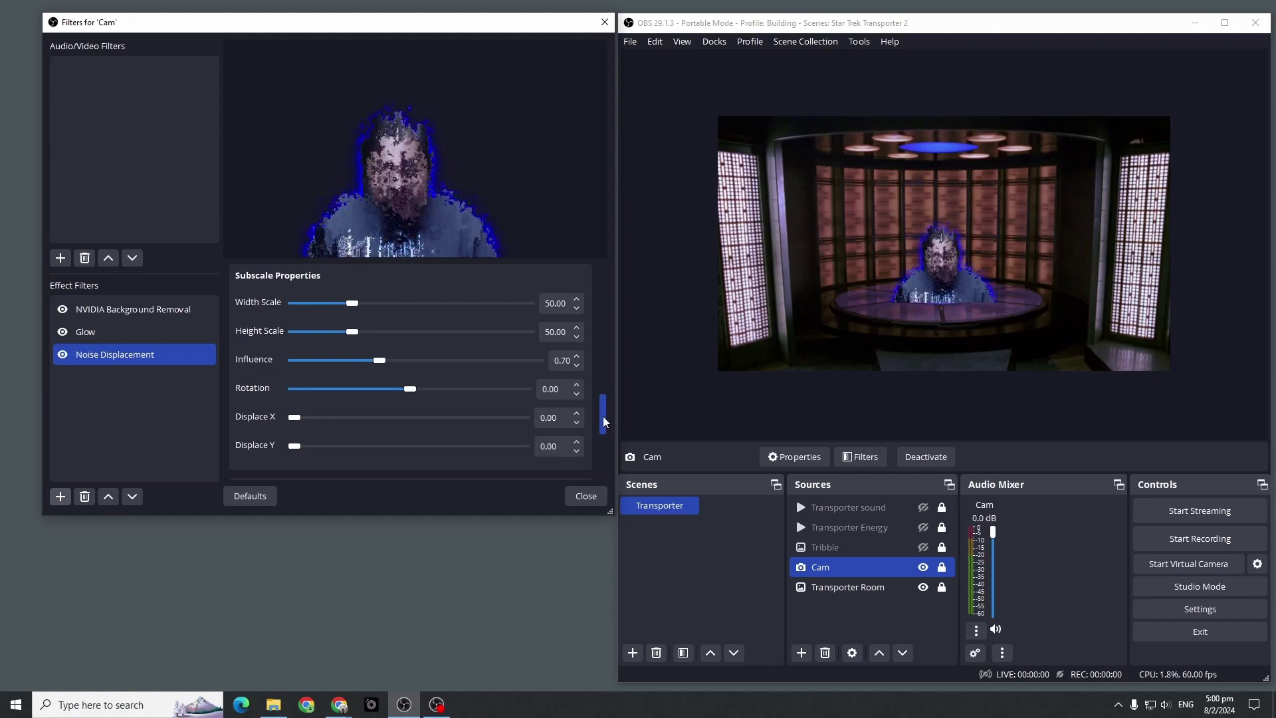
{"action": "left_click", "coordinate": [546, 300]}
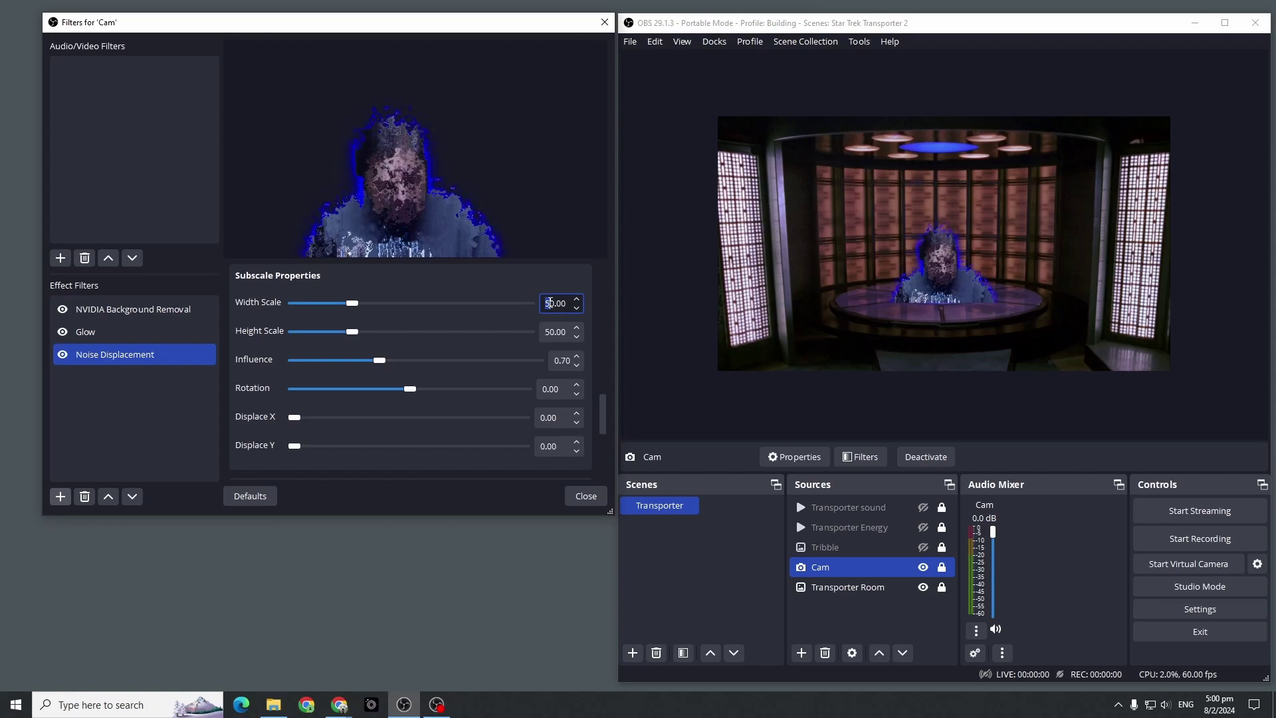
{"action": "left_click", "coordinate": [550, 331]}
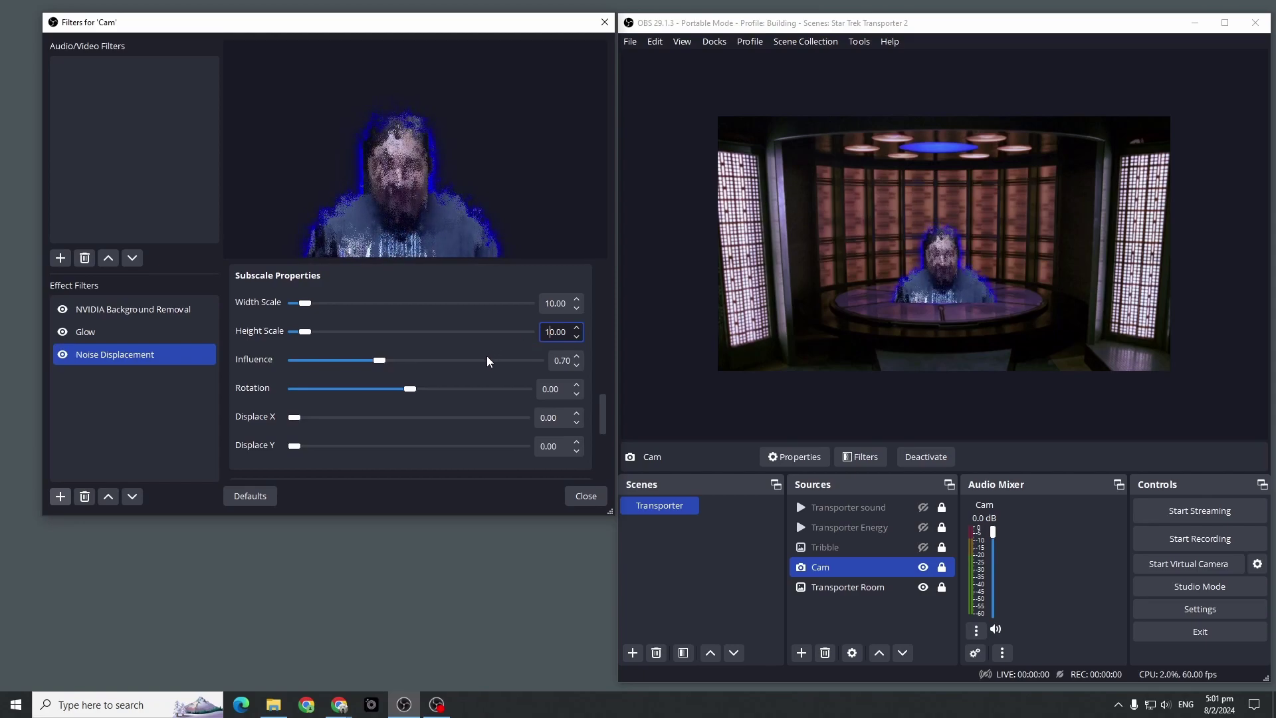
{"action": "left_click", "coordinate": [168, 400]}
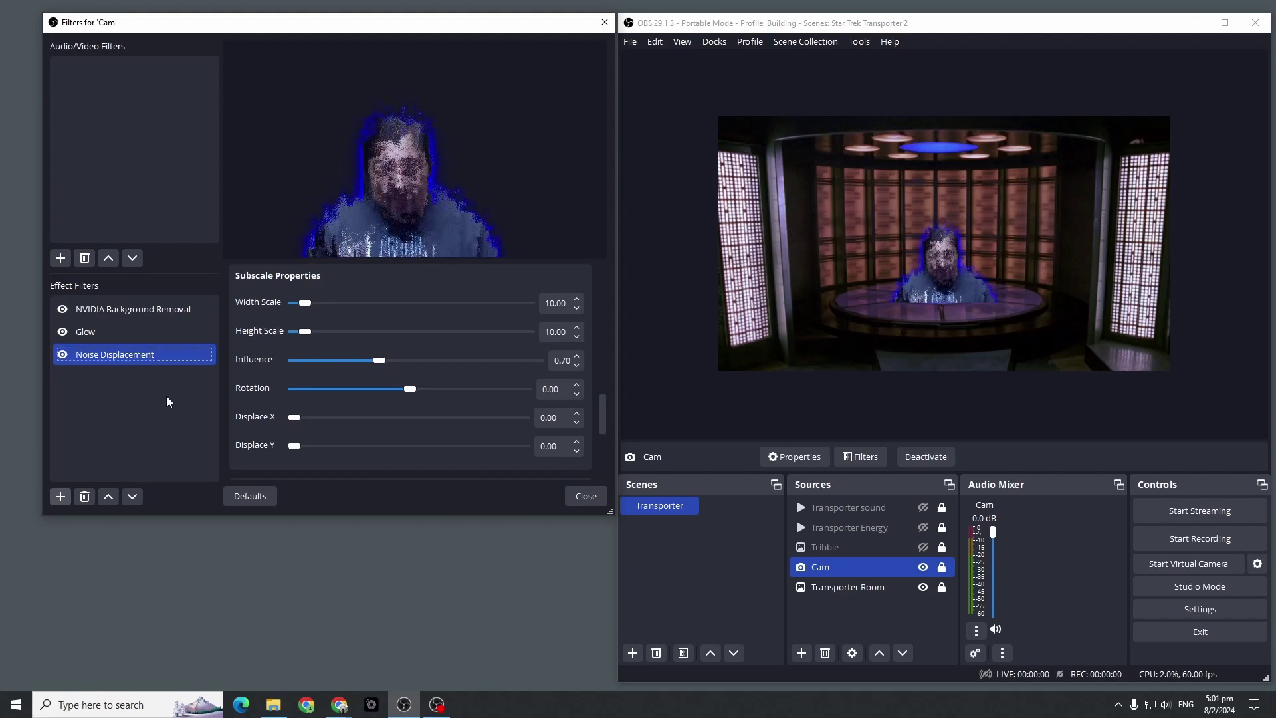
Add a Color Correction filter with its default name to Cam and raise its saturation to 0.72.
{"action": "left_click", "coordinate": [60, 496]}
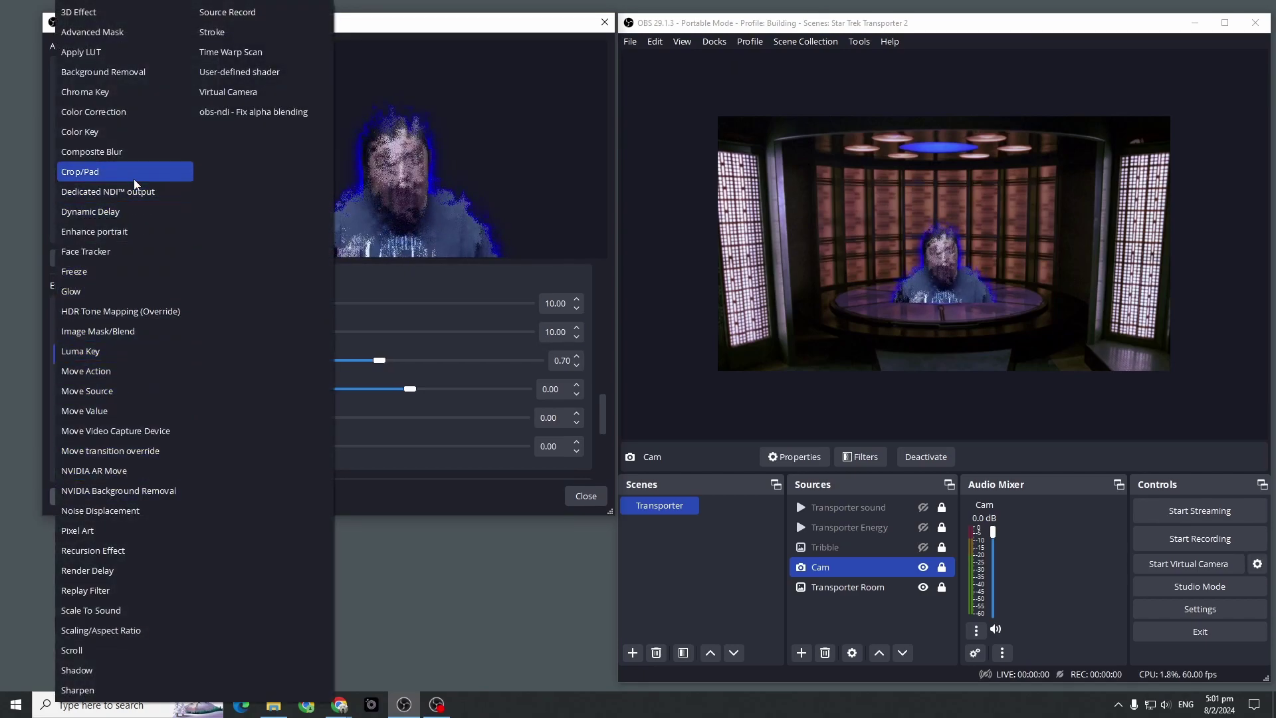
{"action": "left_click", "coordinate": [135, 118]}
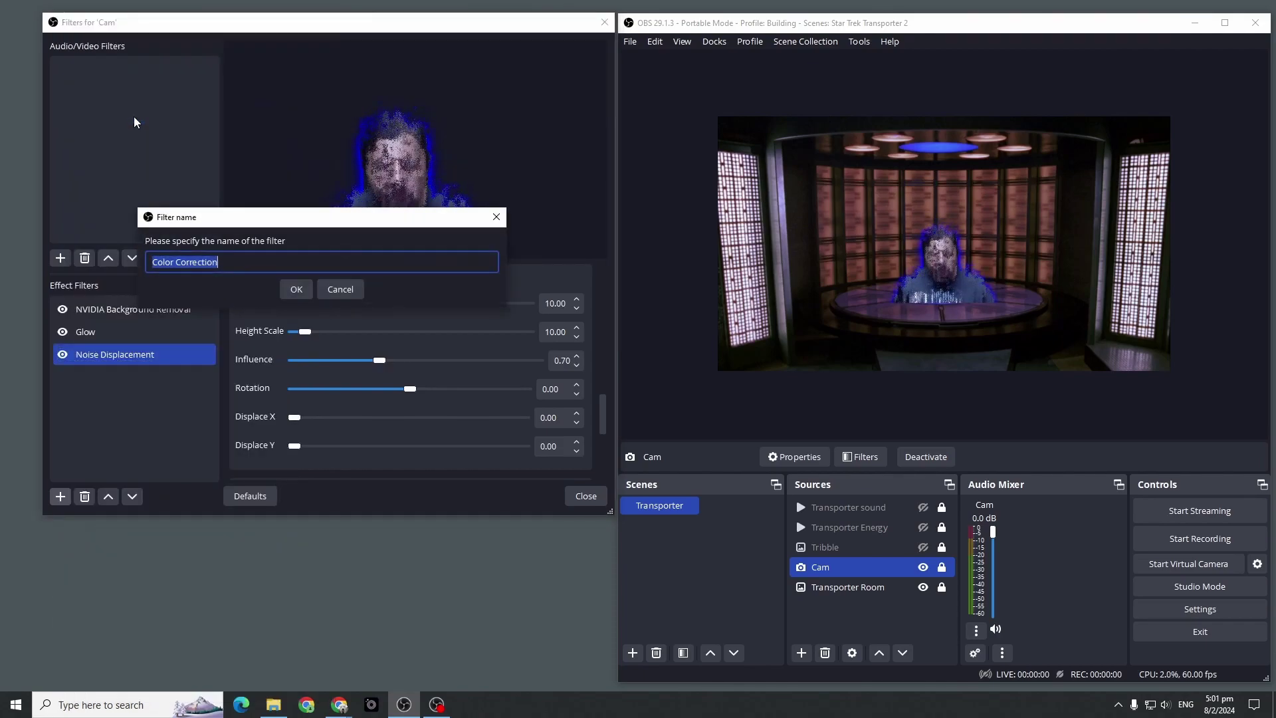
{"action": "left_click", "coordinate": [296, 290]}
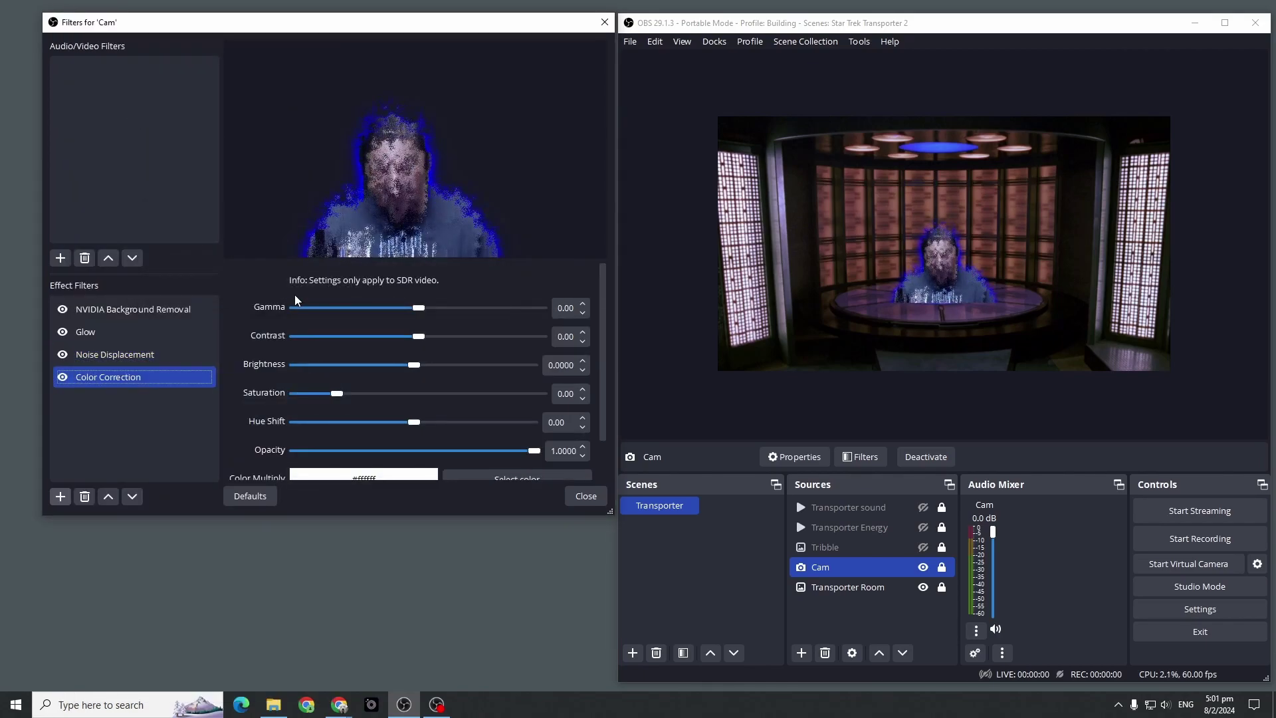
{"action": "left_click_drag", "start_coordinate": [604, 322], "coordinate": [604, 368]}
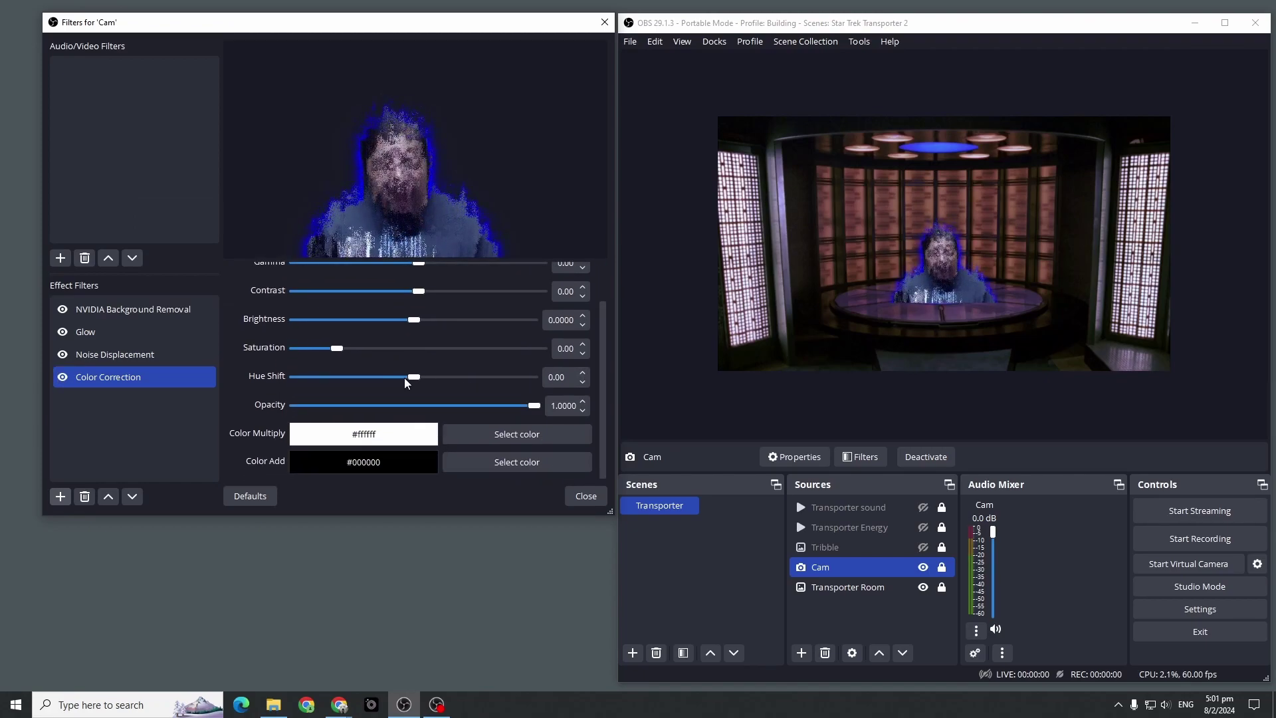
{"action": "left_click_drag", "start_coordinate": [337, 350], "coordinate": [367, 351]}
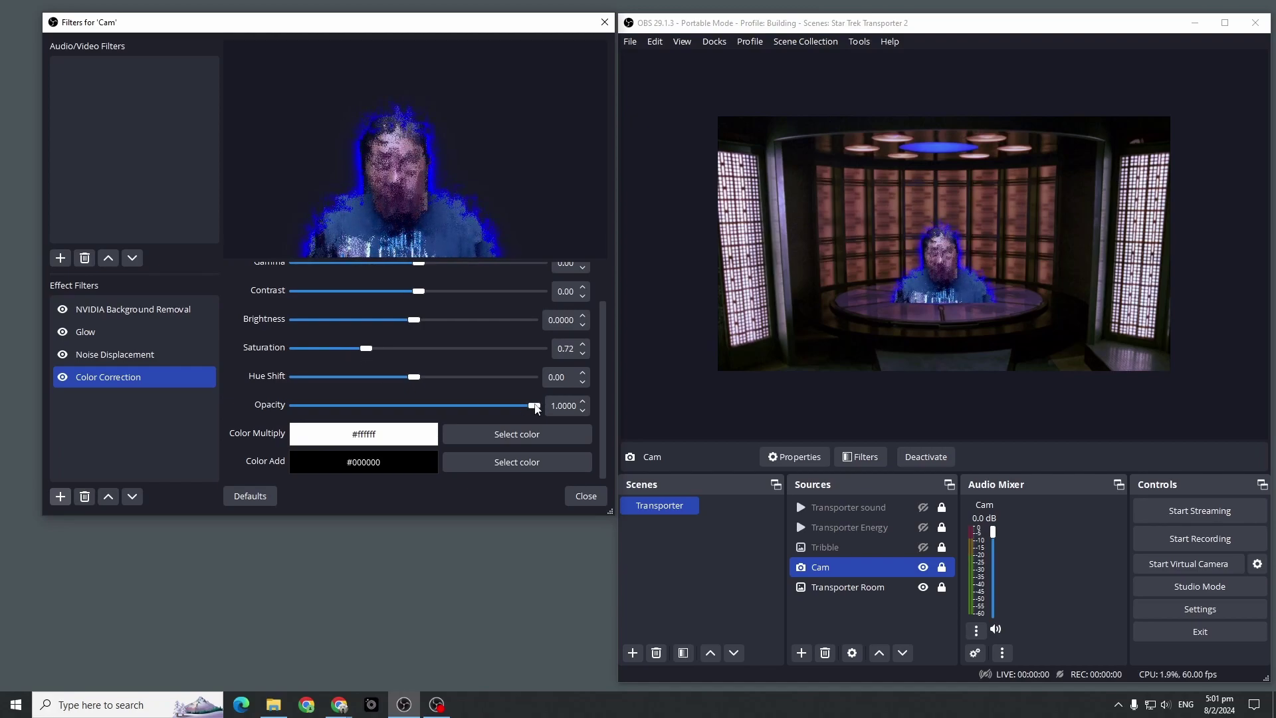
Lower the Color Correction opacity to 0 and restore it to 1.
{"action": "left_click_drag", "start_coordinate": [535, 406], "coordinate": [281, 396]}
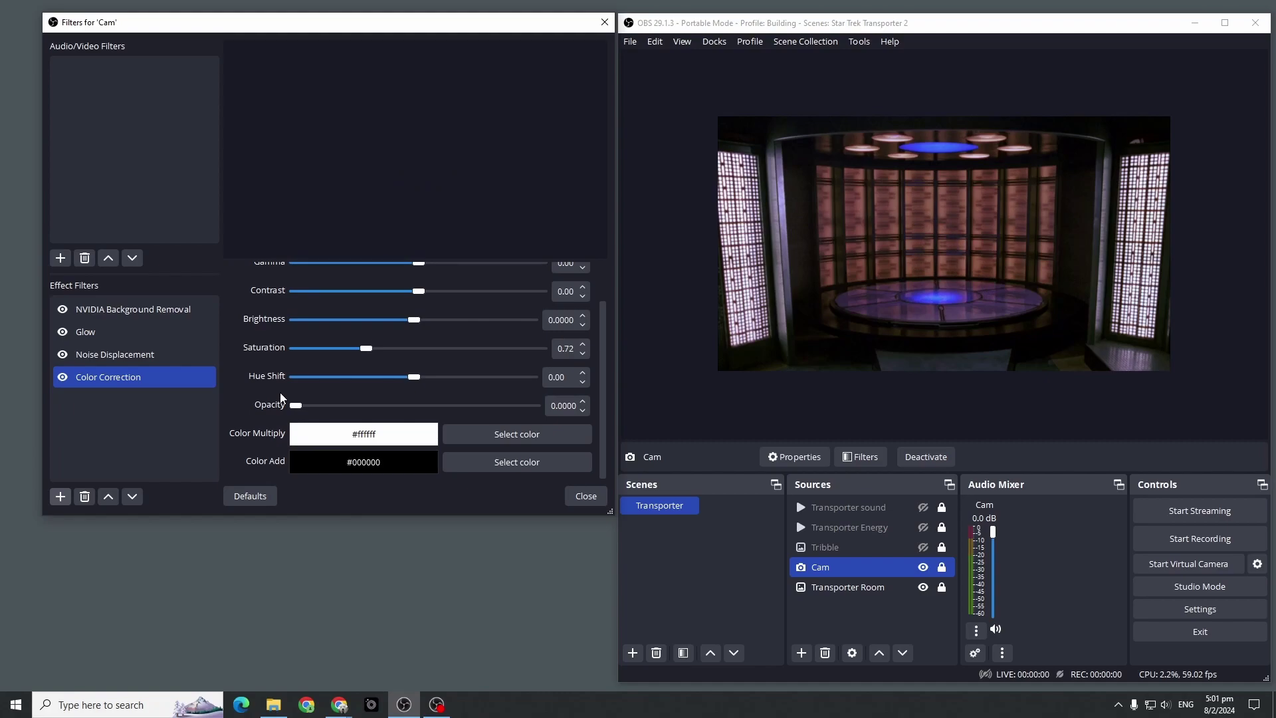
{"action": "left_click_drag", "start_coordinate": [281, 395], "coordinate": [517, 402]}
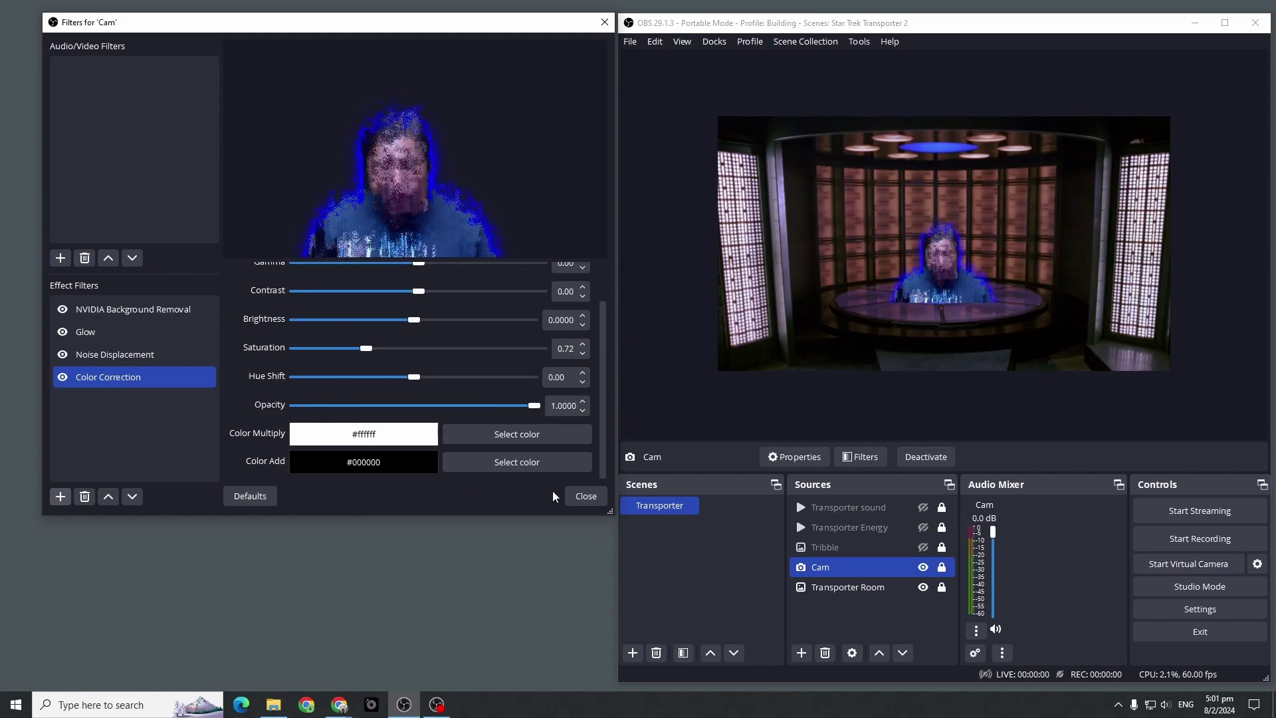
Add a Move Value filter named "Glow ON" to the Cam source.
{"action": "right_click", "coordinate": [136, 419]}
{"action": "mouse_move", "coordinate": [156, 426]}
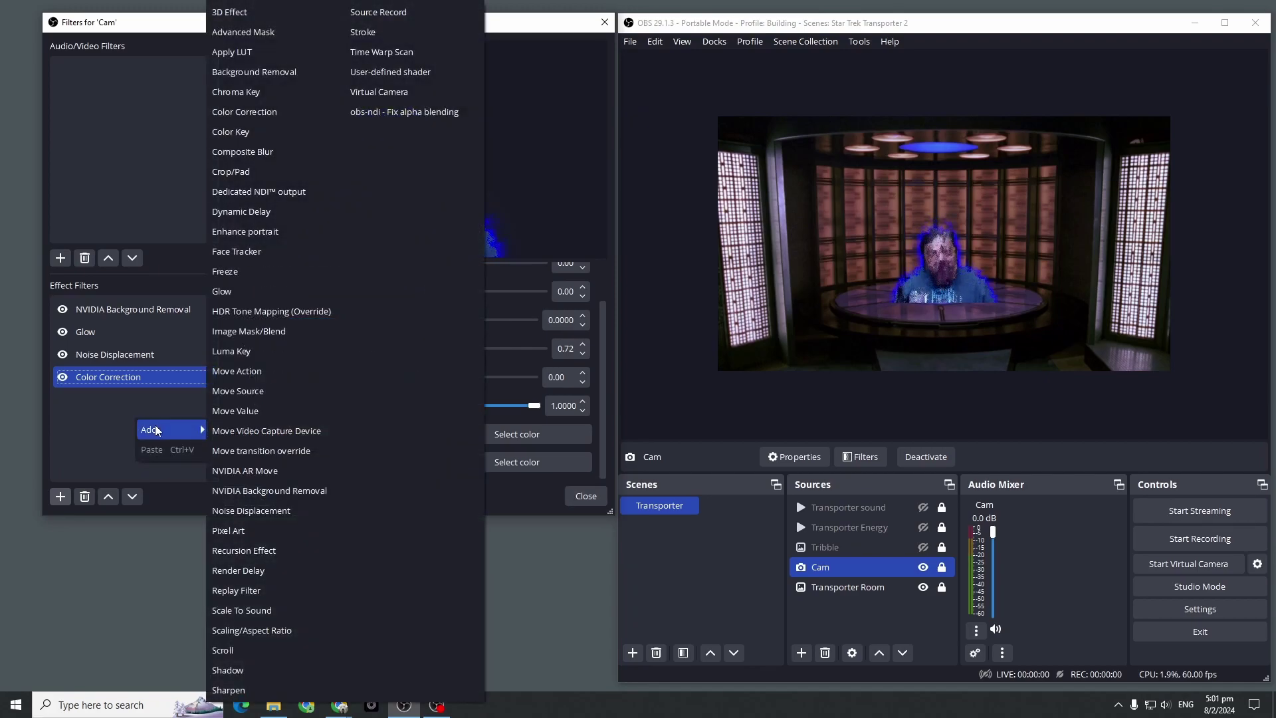
{"action": "left_click", "coordinate": [266, 412]}
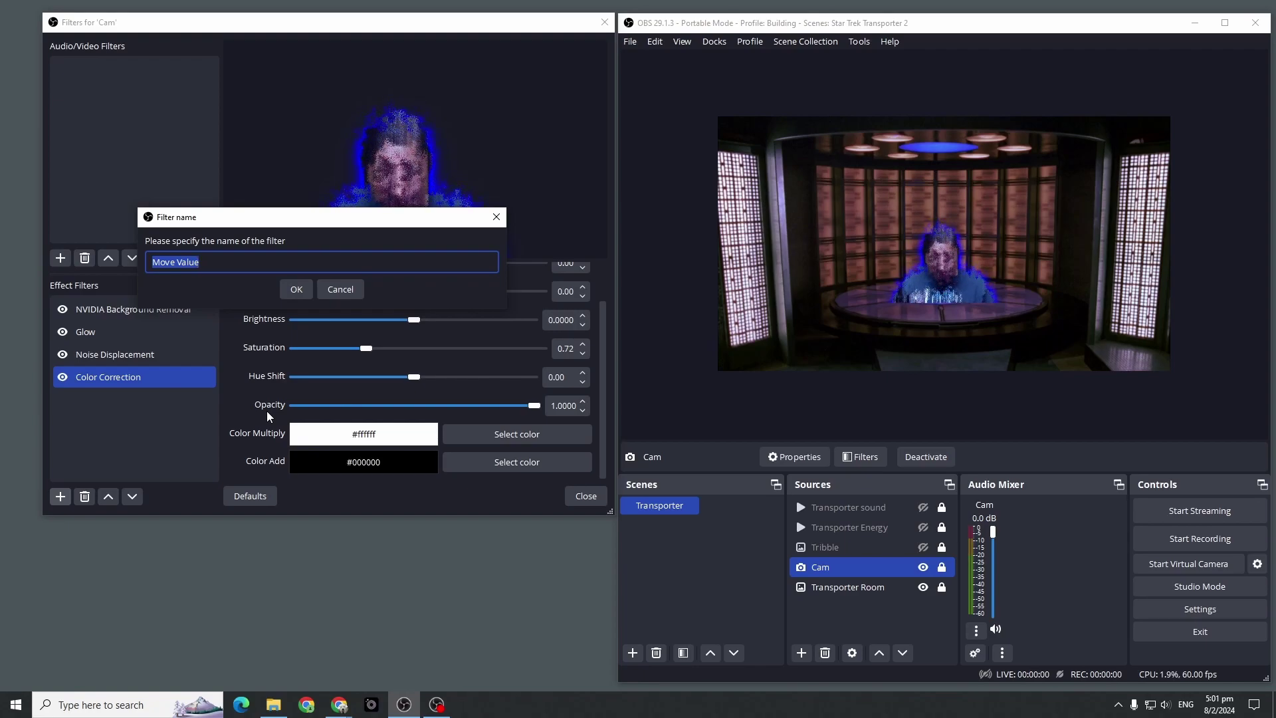
{"action": "type", "text": "Gl"}
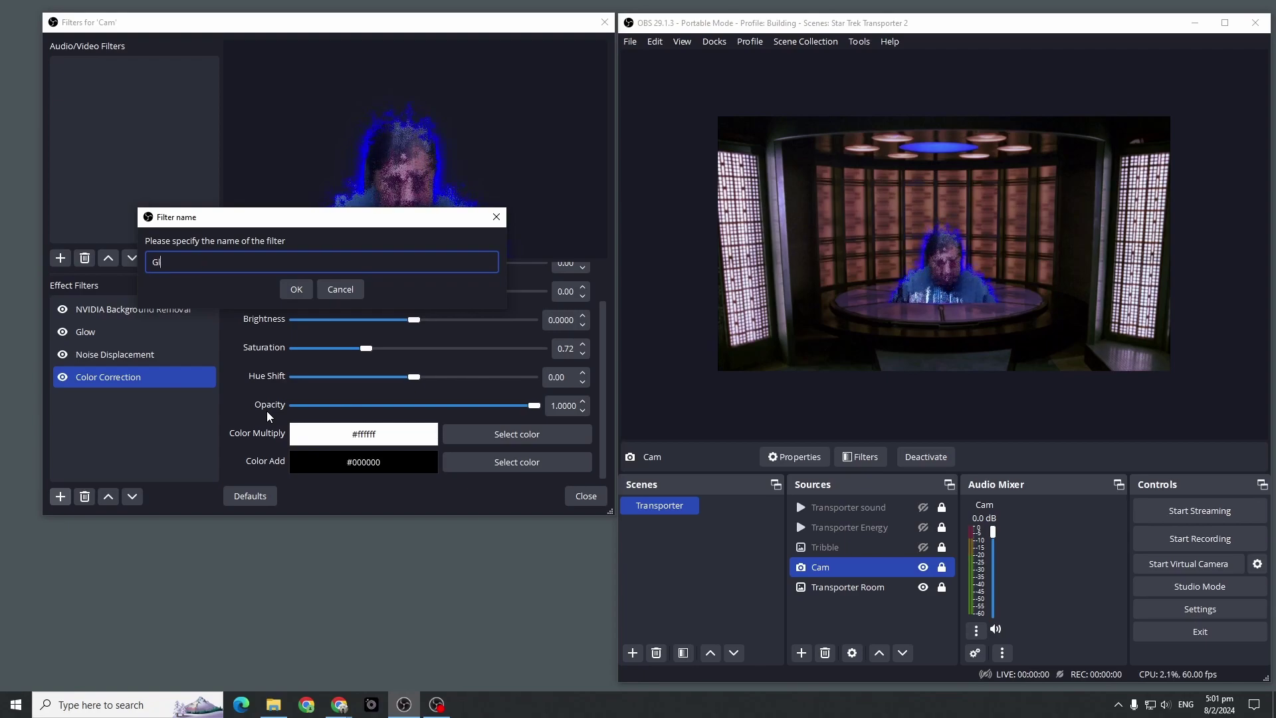
{"action": "type", "text": "ow ON"}
{"action": "left_click", "coordinate": [296, 289]}
Target the Glow filter's Size setting in Glow ON and fetch its current value of 40 px.
{"action": "left_click", "coordinate": [422, 276]}
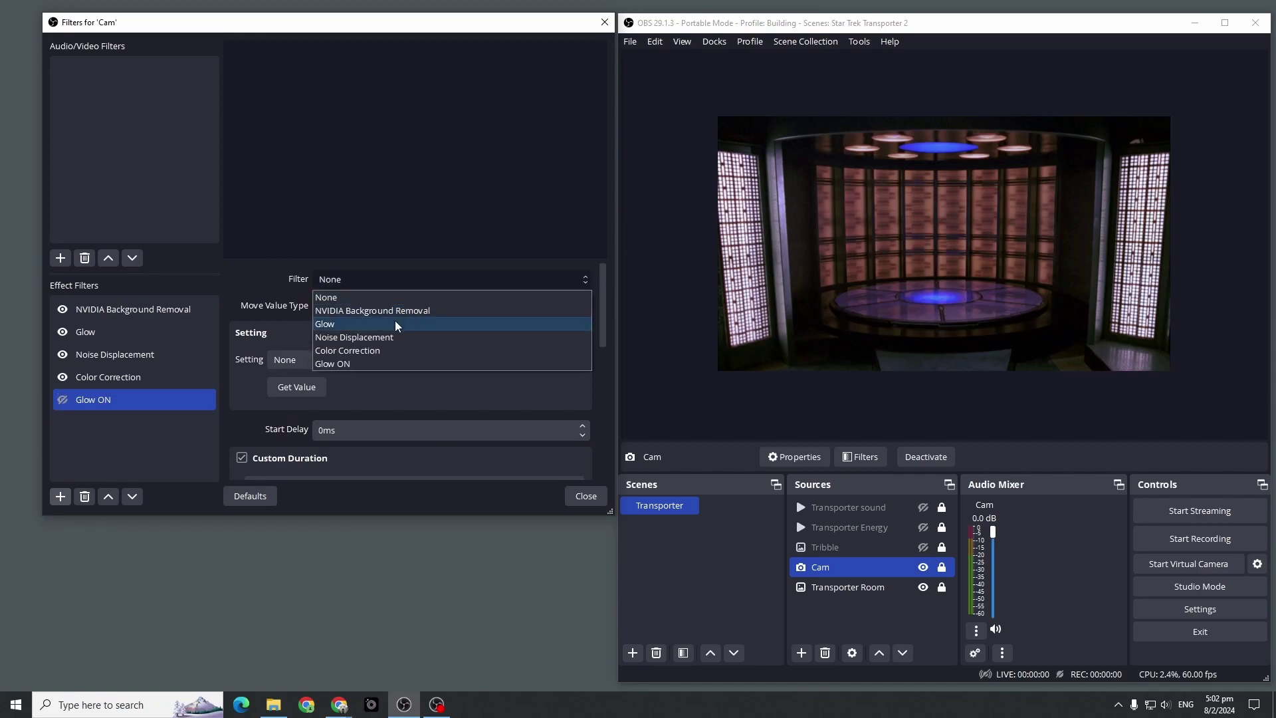
{"action": "left_click", "coordinate": [396, 325]}
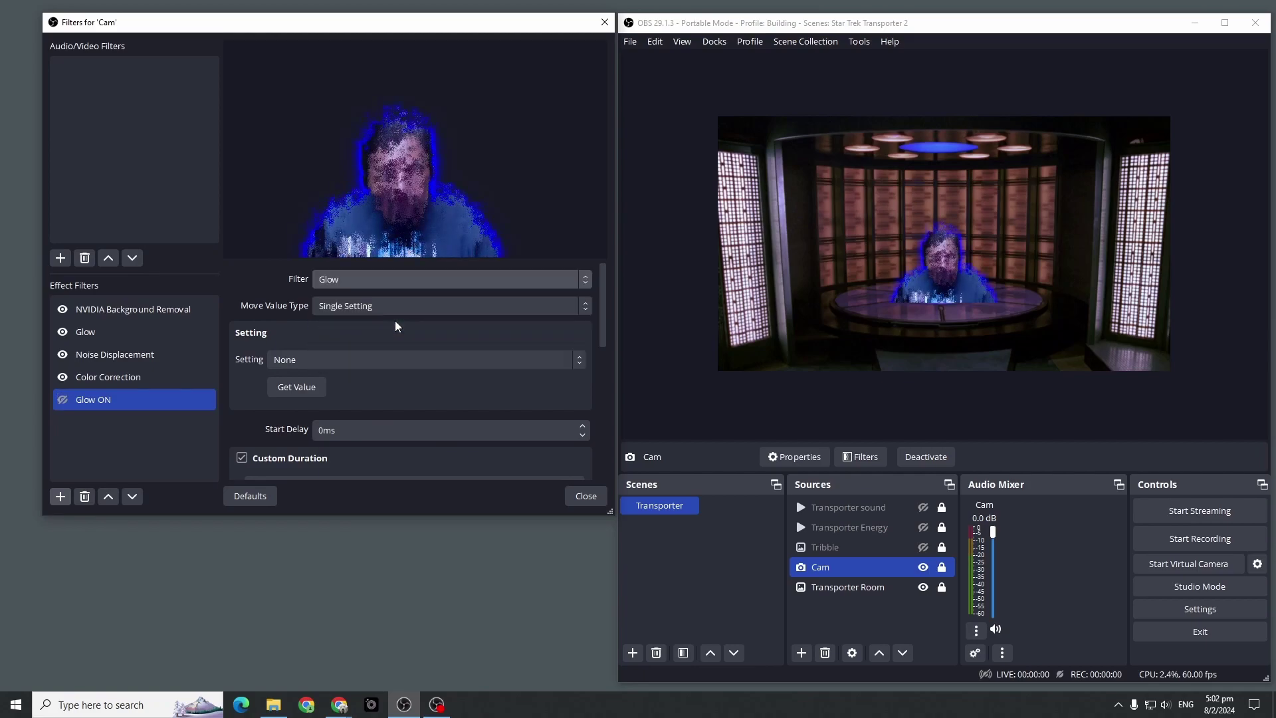
{"action": "left_click", "coordinate": [372, 359]}
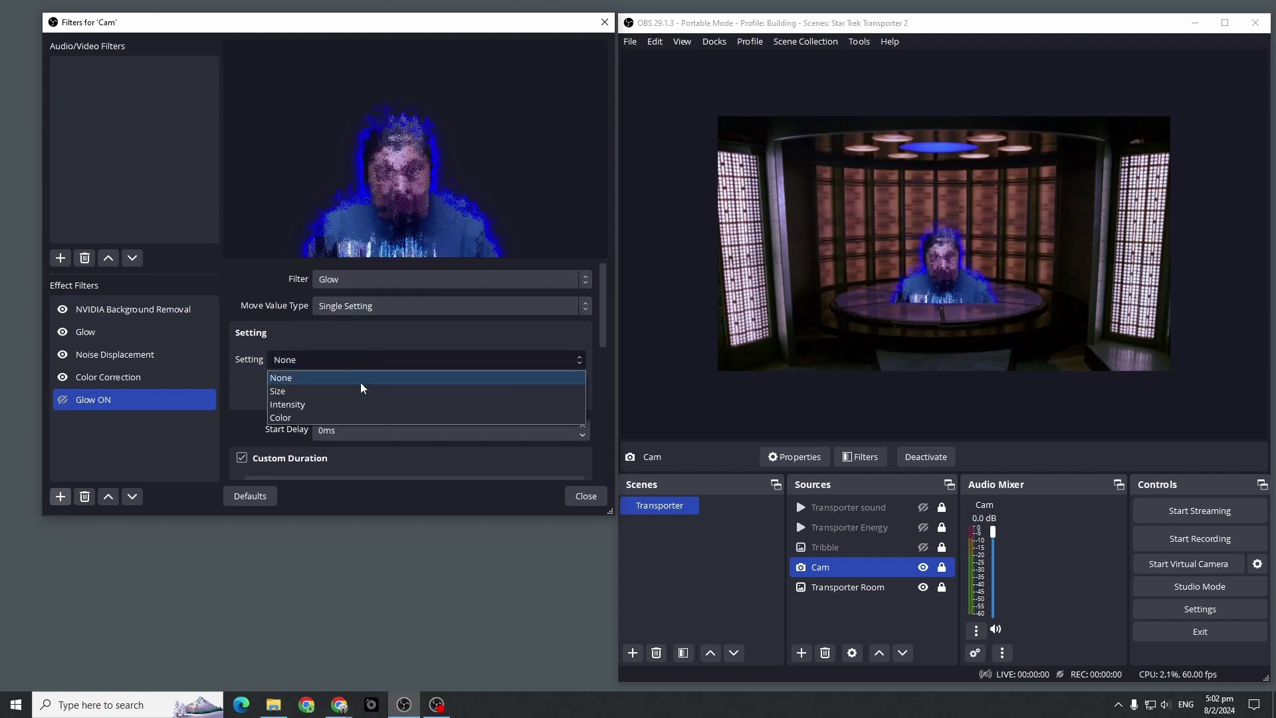
{"action": "left_click", "coordinate": [359, 392]}
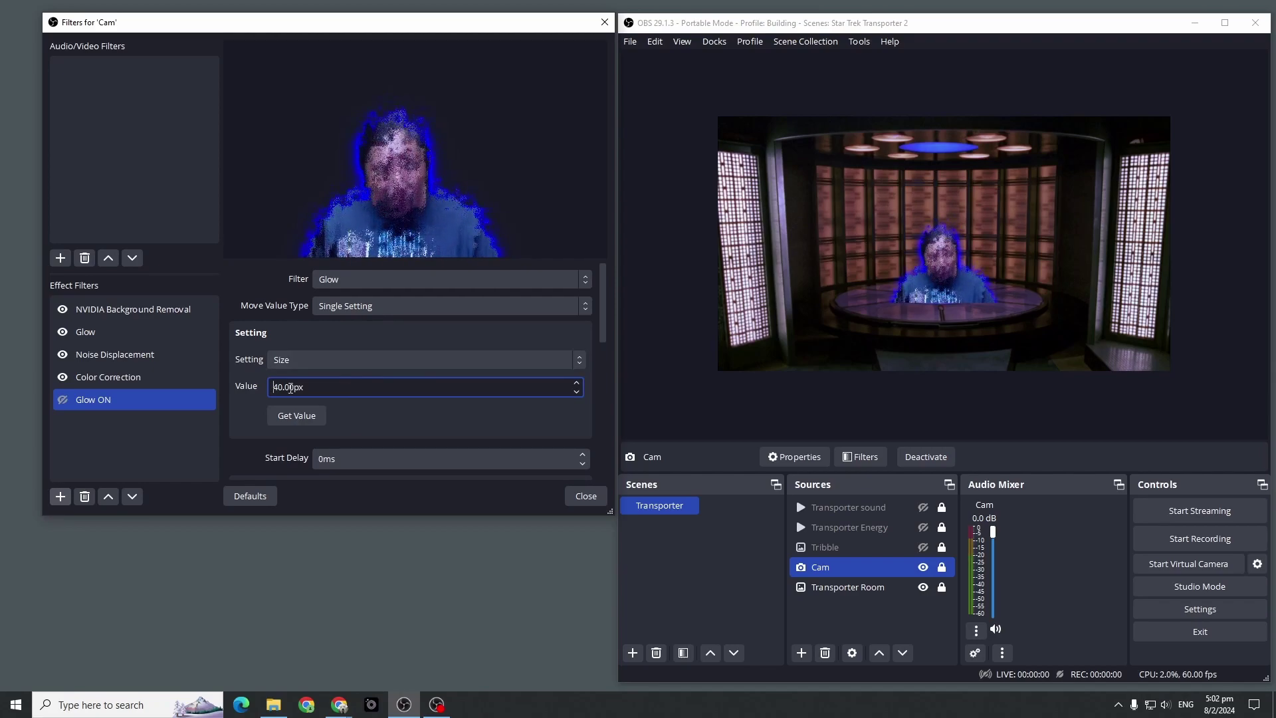
{"action": "left_click", "coordinate": [287, 419]}
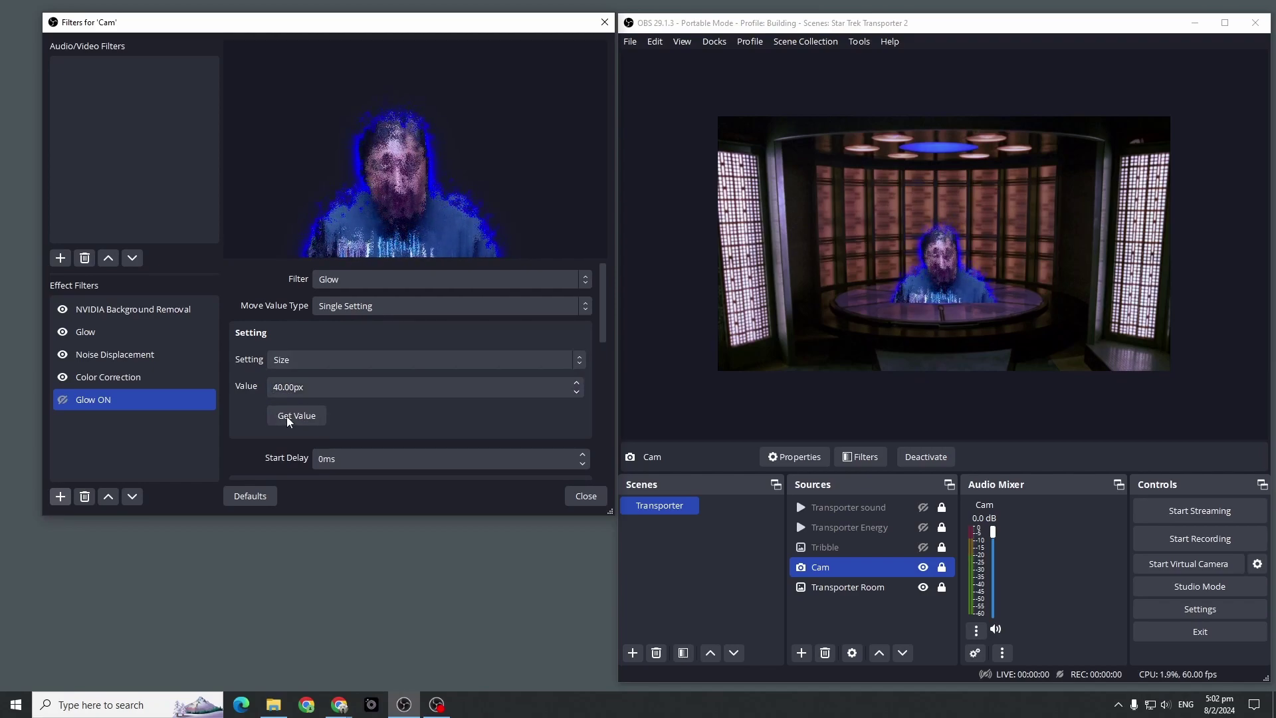
Set Glow ON's custom duration to 500 ms and its easing to No easing.
{"action": "left_click_drag", "start_coordinate": [604, 325], "coordinate": [606, 374]}
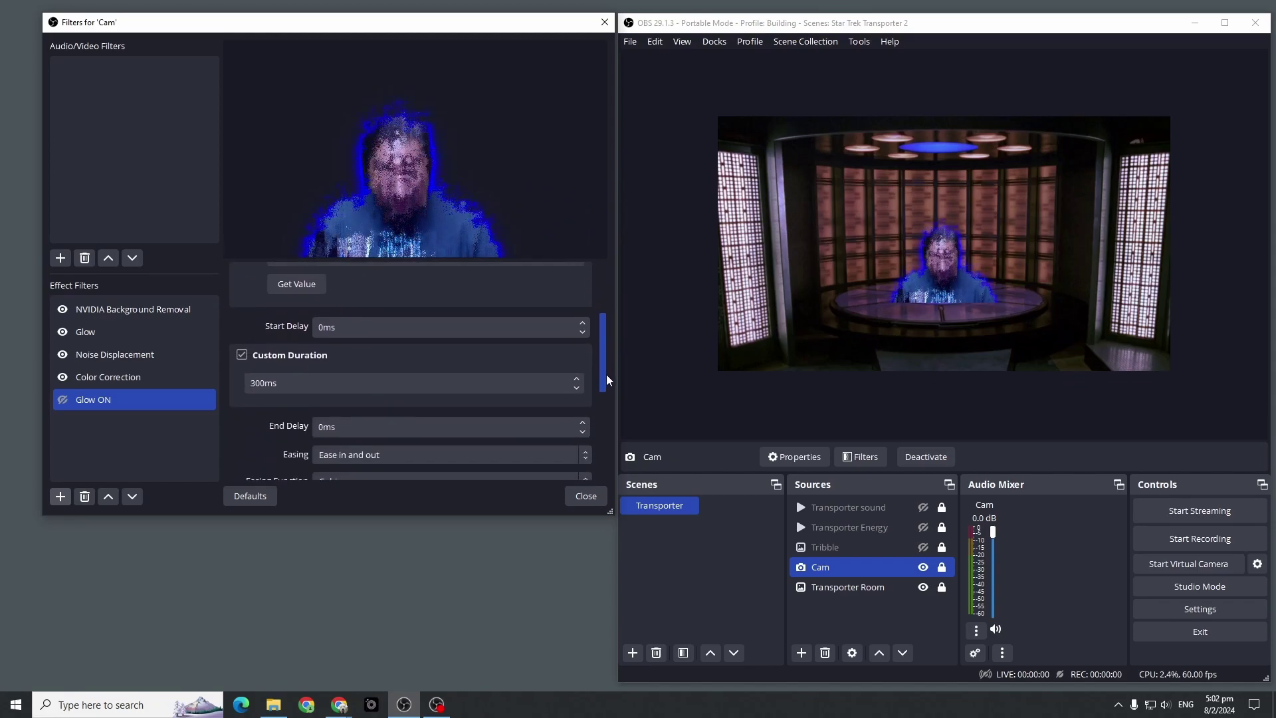
{"action": "left_click", "coordinate": [250, 383]}
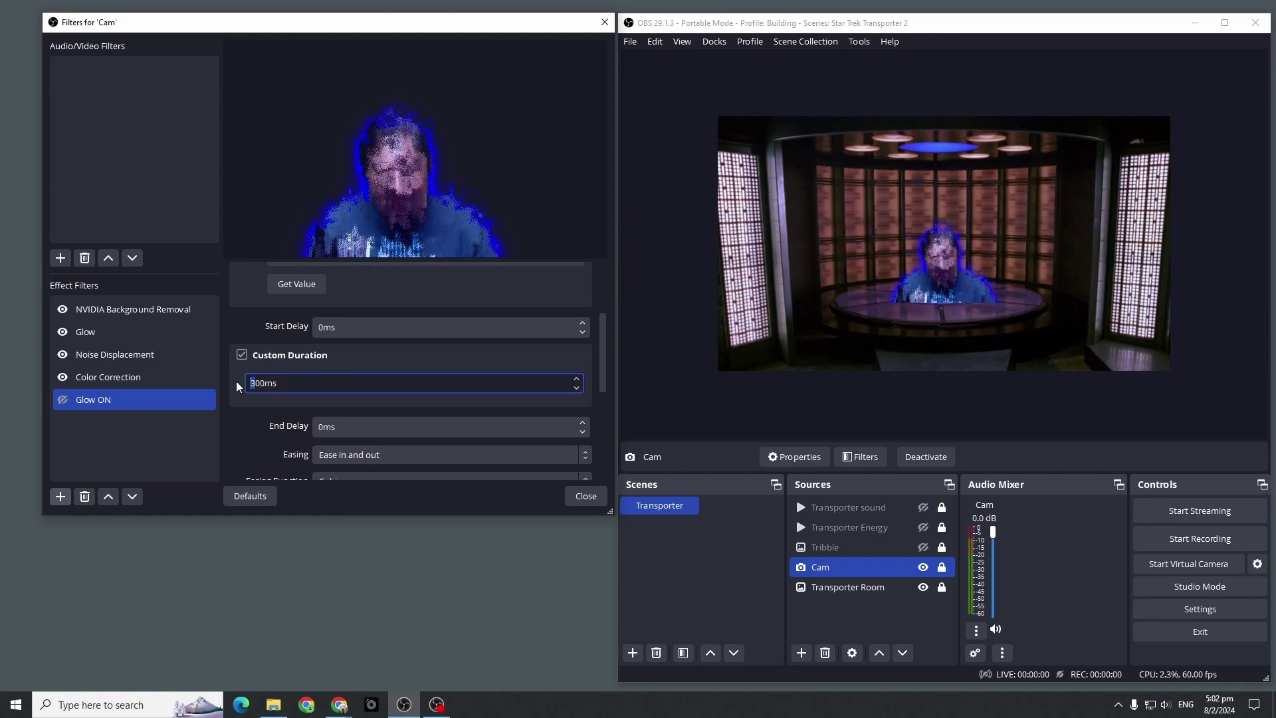
{"action": "type", "text": "5"}
{"action": "left_click", "coordinate": [406, 457]}
{"action": "left_click", "coordinate": [386, 469]}
{"action": "left_click_drag", "start_coordinate": [603, 356], "coordinate": [605, 397]}
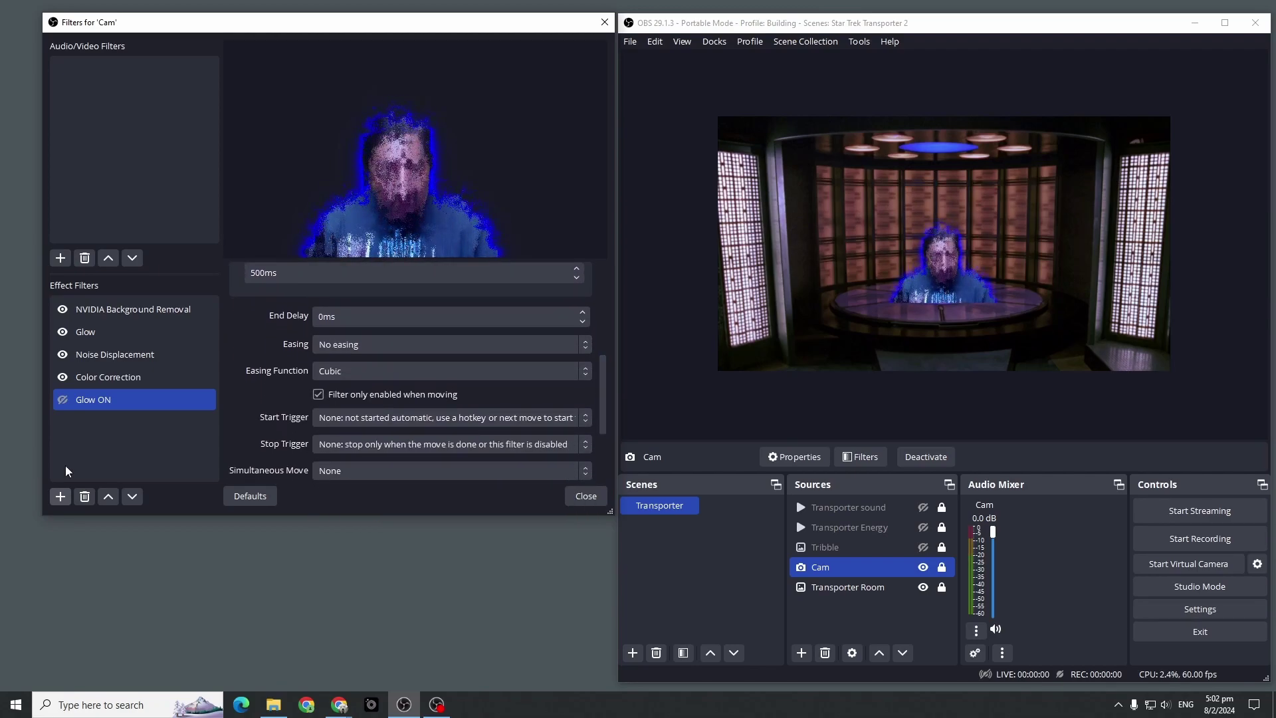
Duplicate the Glow ON filter on the Cam source and name the copy "Glow OFF".
{"action": "right_click", "coordinate": [150, 400]}
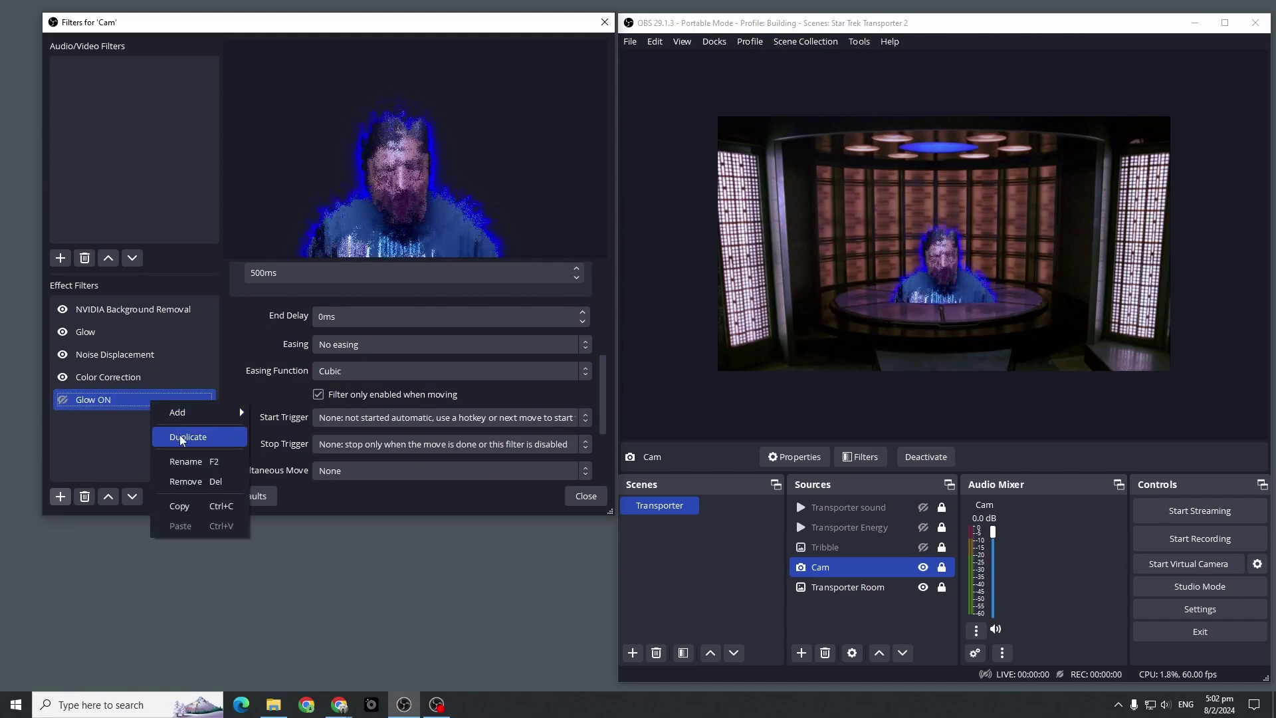
{"action": "left_click", "coordinate": [186, 436]}
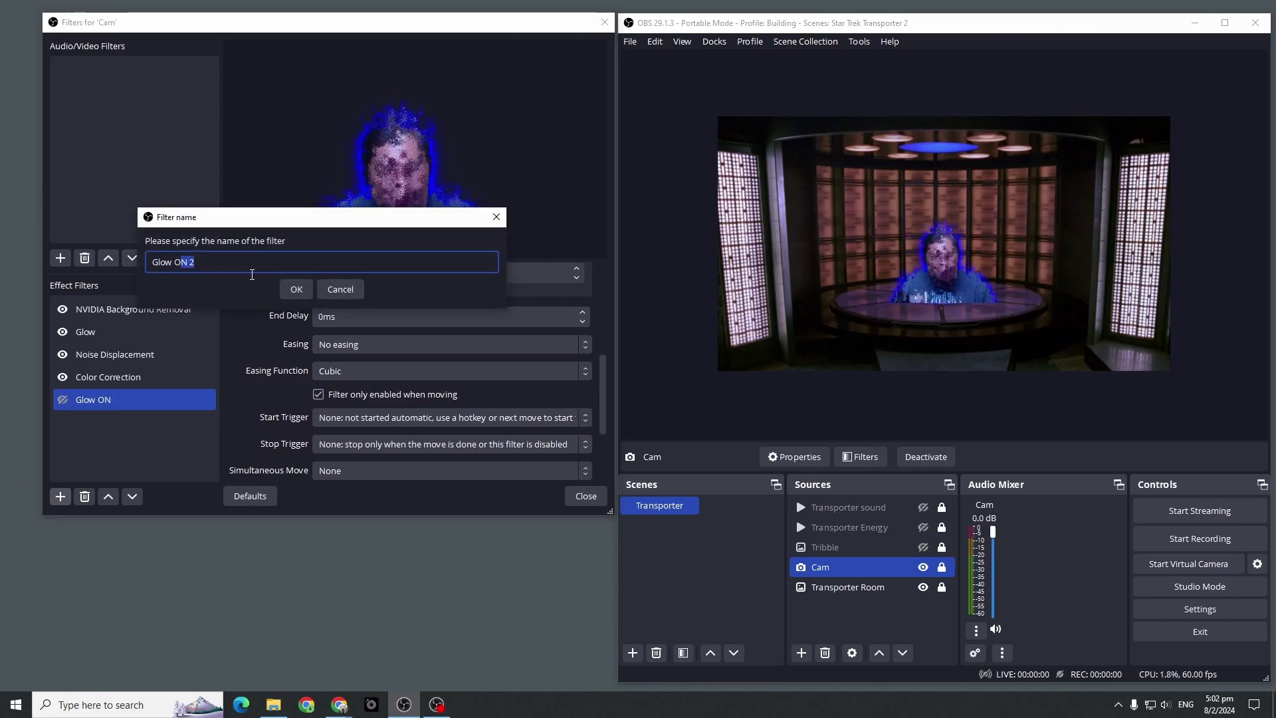
{"action": "type", "text": "FF"}
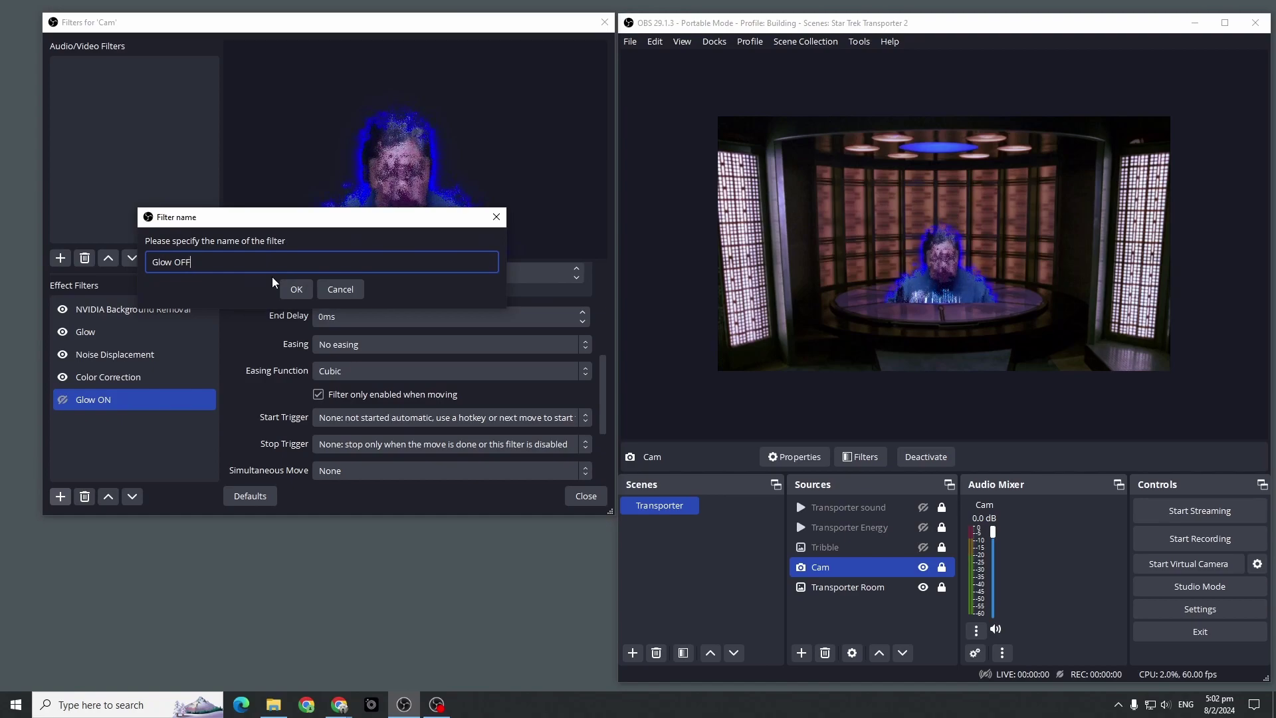
{"action": "left_click", "coordinate": [293, 292]}
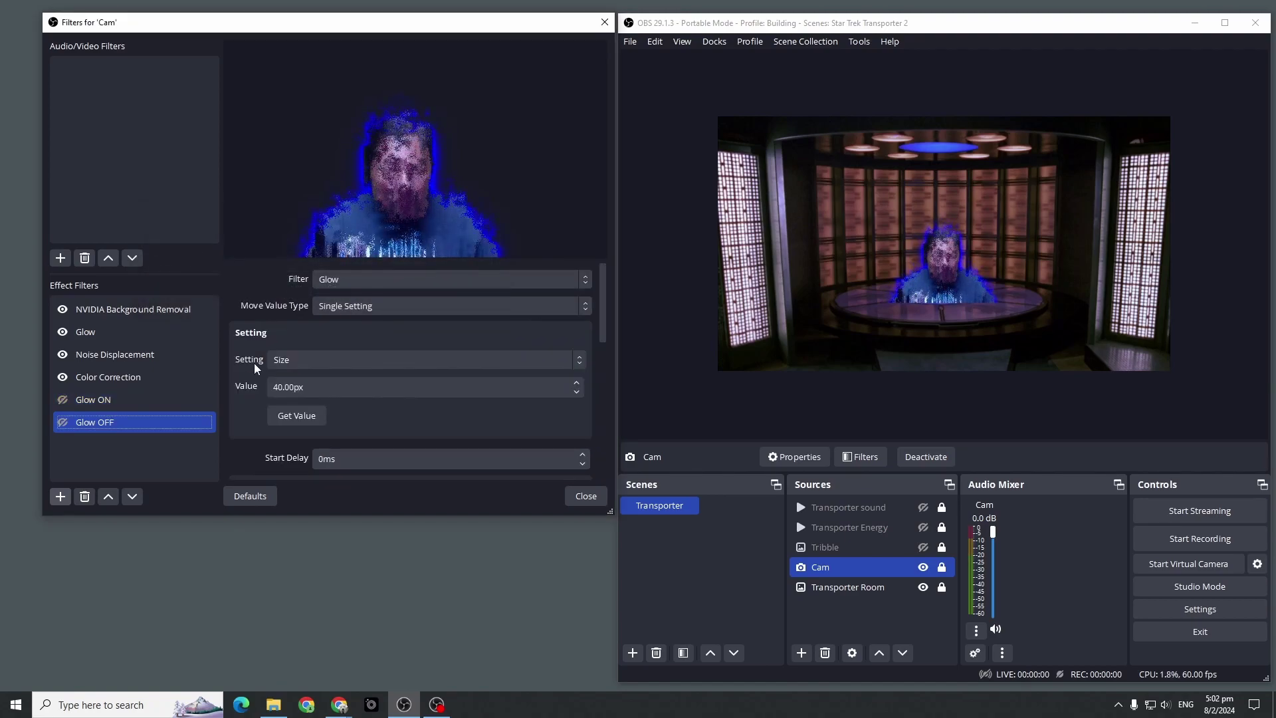
Reduce the Glow filter's Size to 0 px and fetch that value into the Glow OFF filter.
{"action": "left_click", "coordinate": [137, 337]}
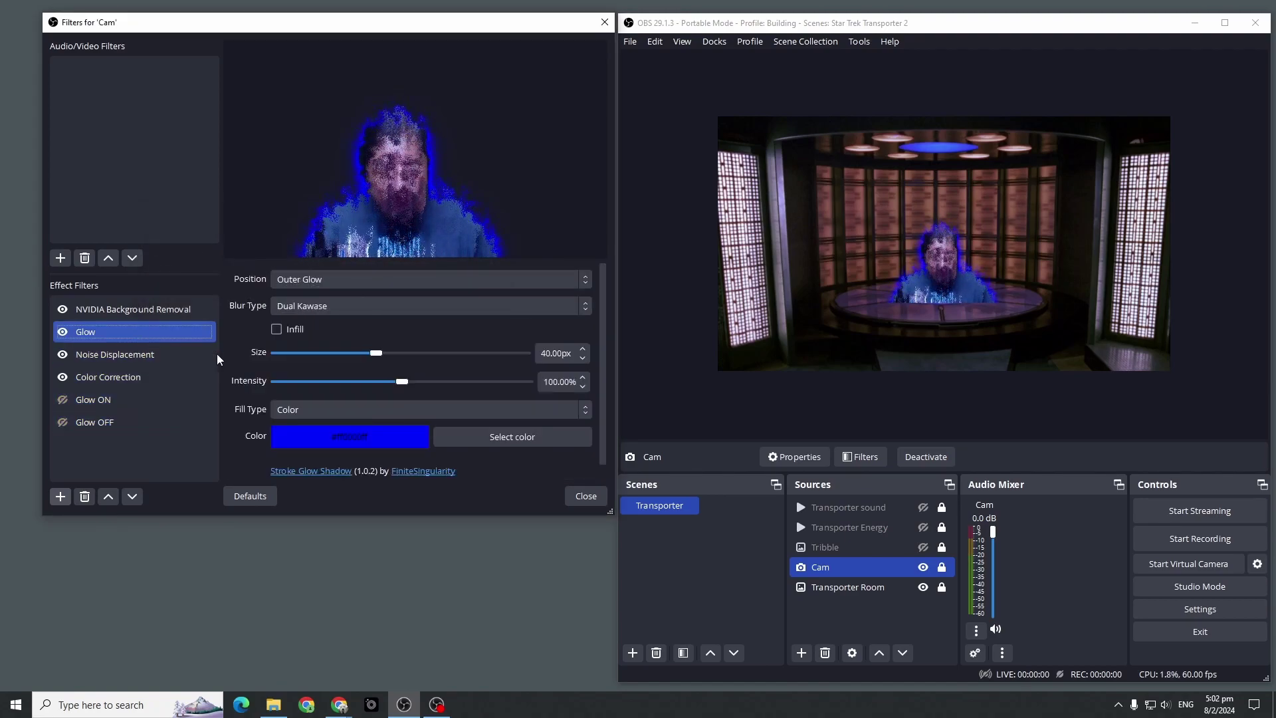
{"action": "left_click_drag", "start_coordinate": [375, 353], "coordinate": [237, 342]}
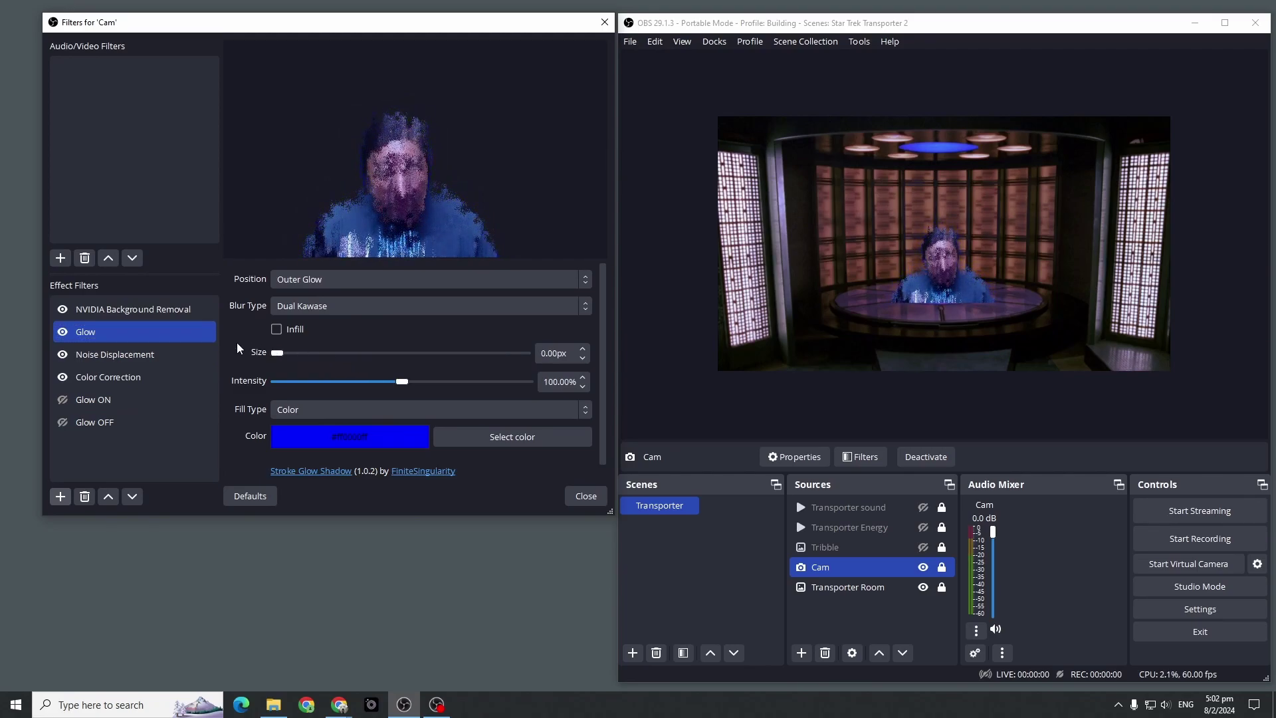
{"action": "left_click", "coordinate": [147, 421]}
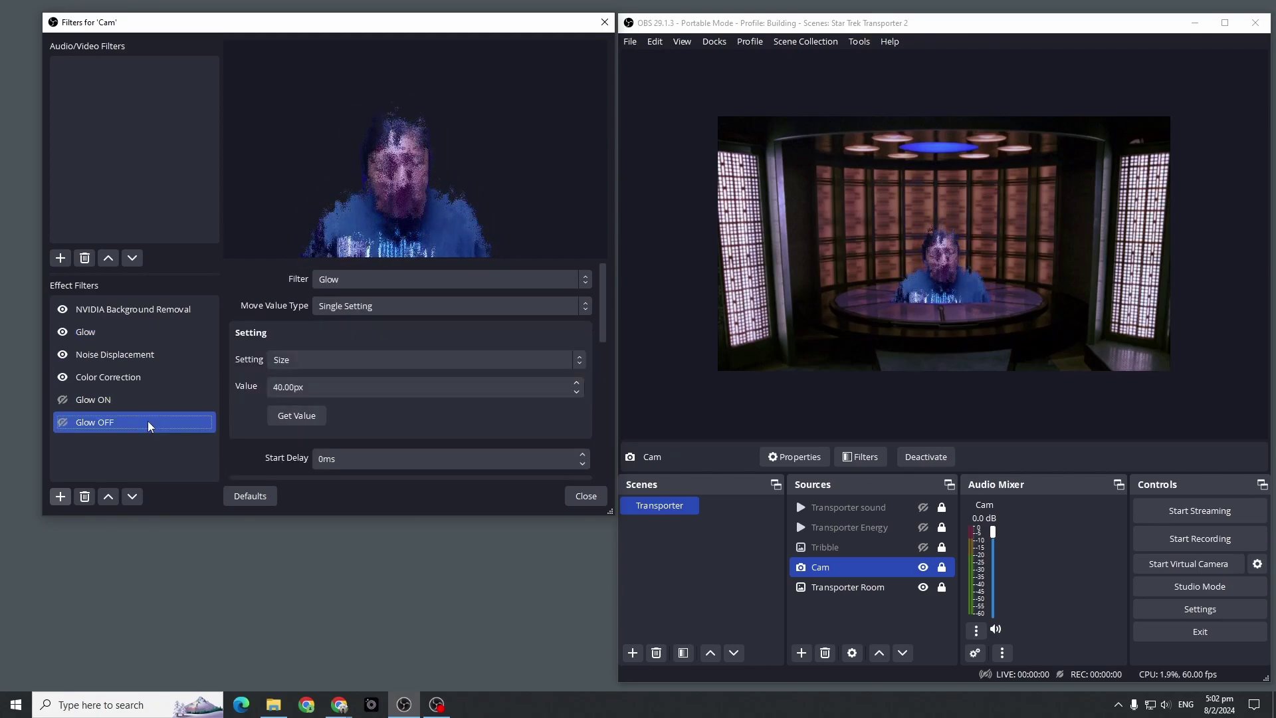
{"action": "left_click", "coordinate": [305, 416]}
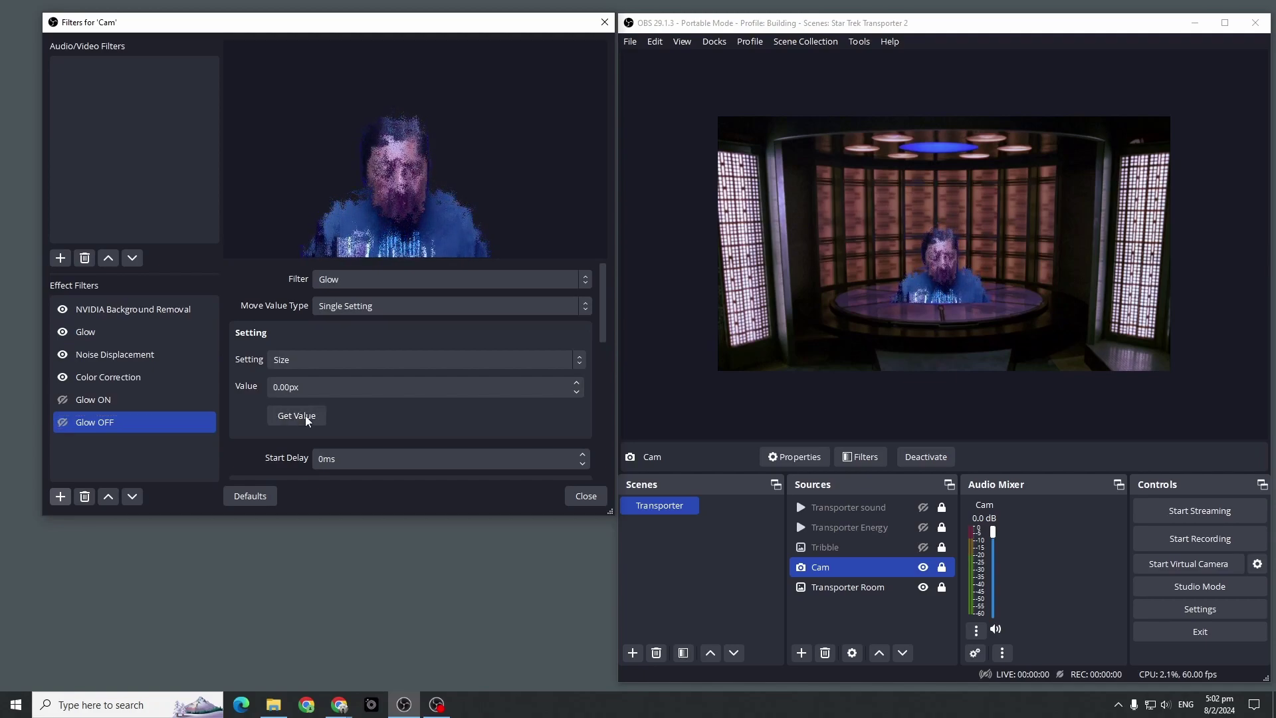
Test the glow animation by enabling Glow ON and Glow OFF in turn.
{"action": "left_click", "coordinate": [66, 398], "text": "ctrl"}
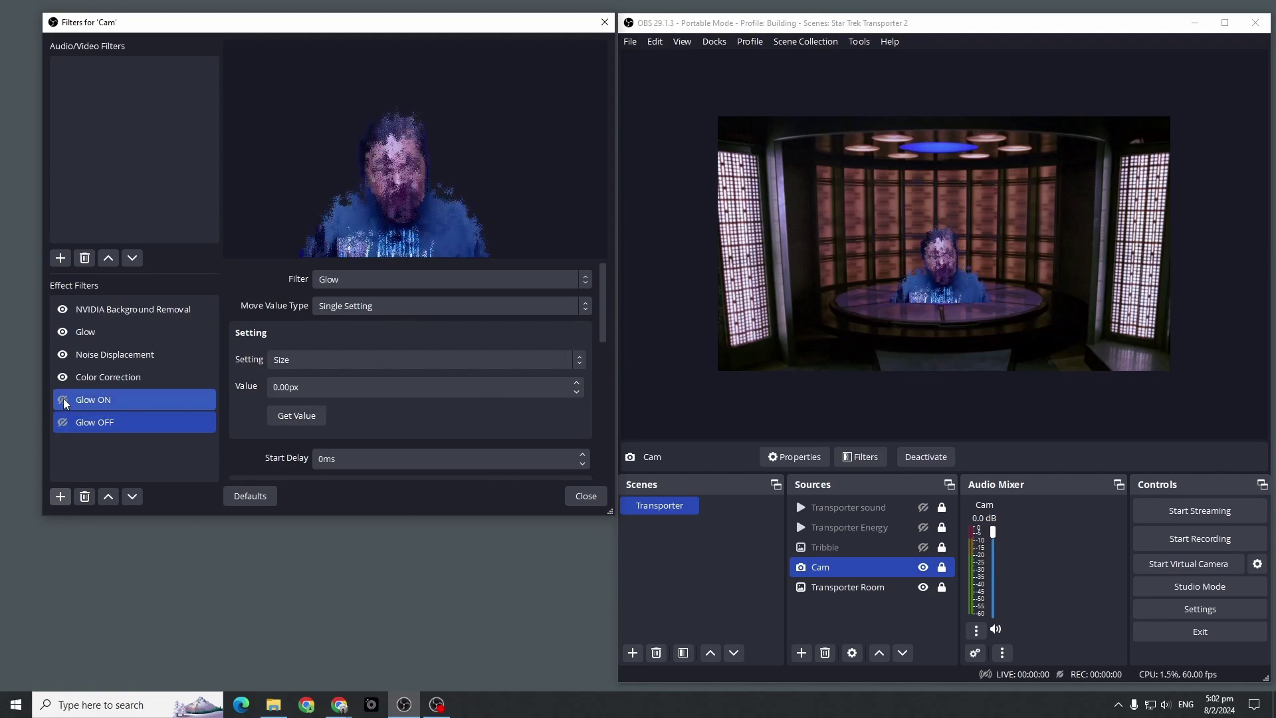
{"action": "left_click", "coordinate": [65, 421]}
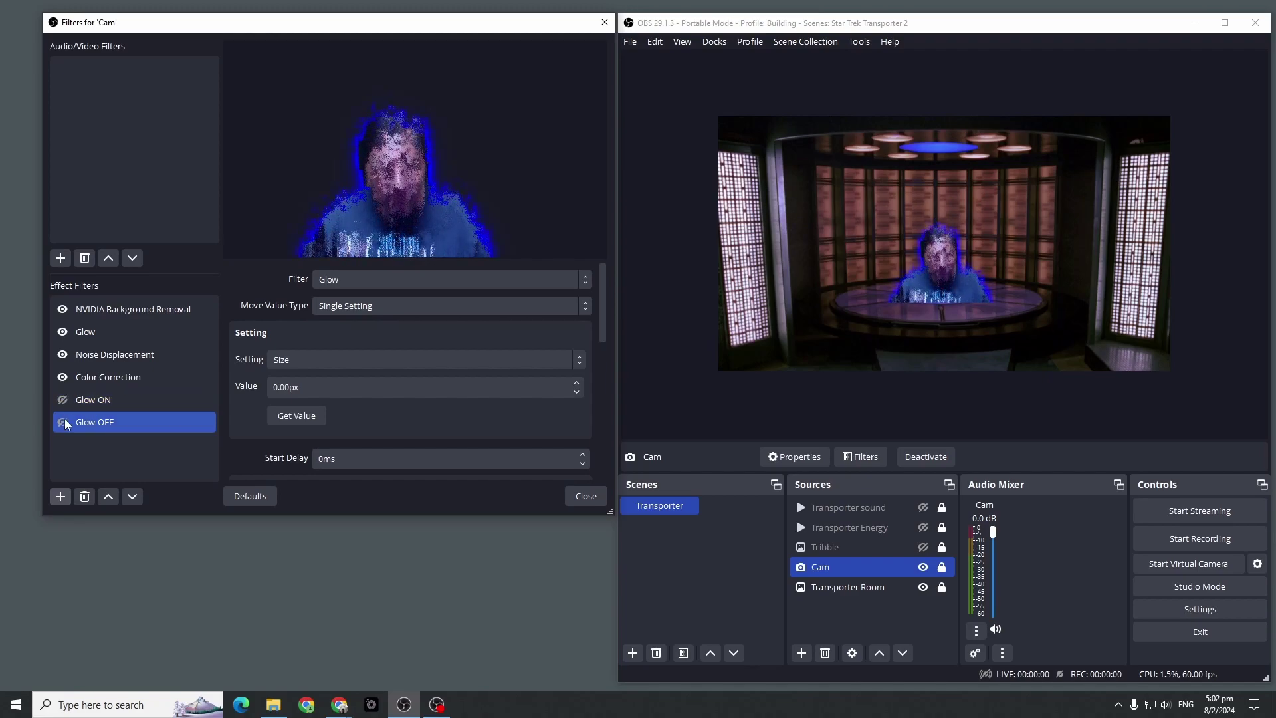
{"action": "left_click", "coordinate": [61, 422]}
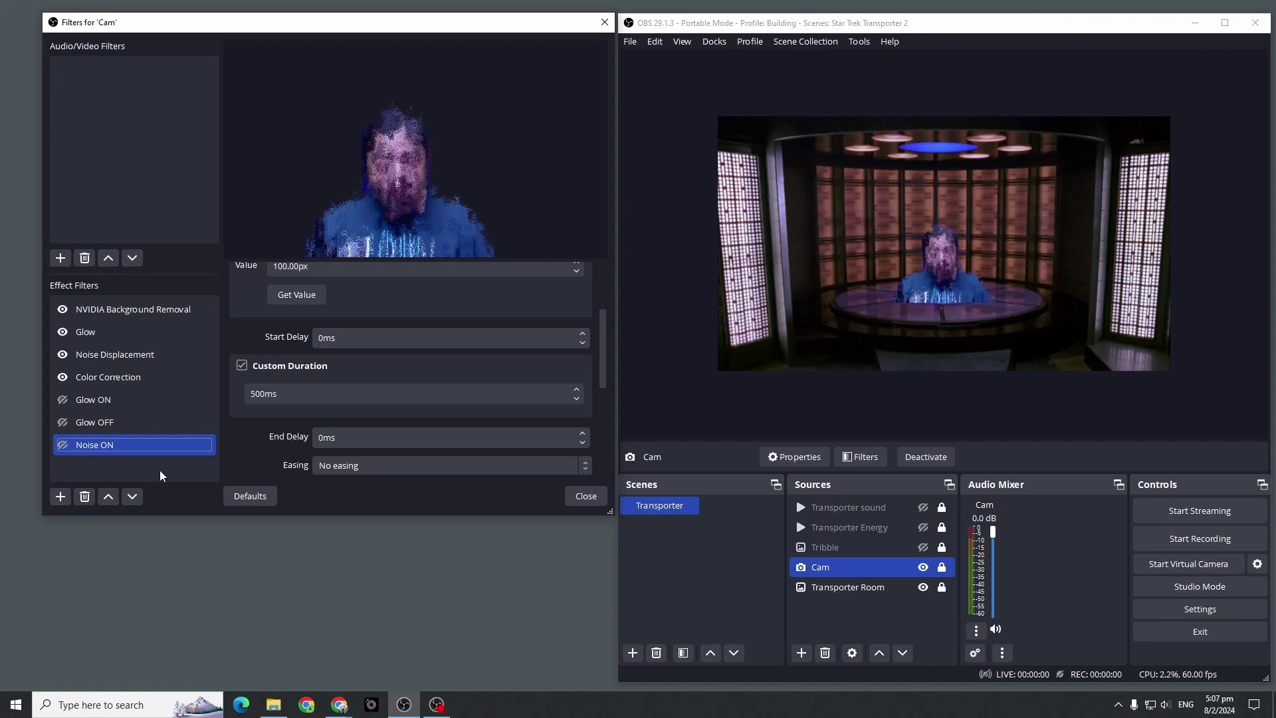
Add a Move Value filter named "Noise OFF" to the Cam source.
{"action": "right_click", "coordinate": [154, 470]}
{"action": "mouse_move", "coordinate": [170, 481]}
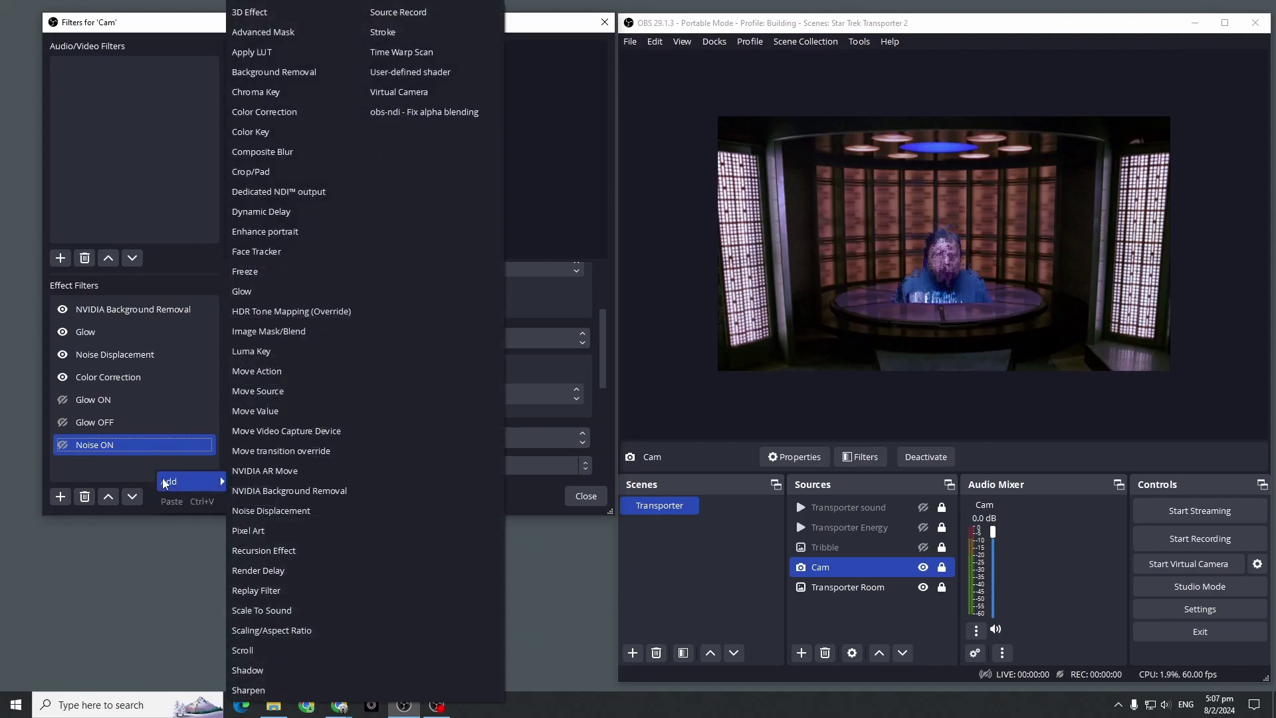
{"action": "left_click", "coordinate": [291, 414]}
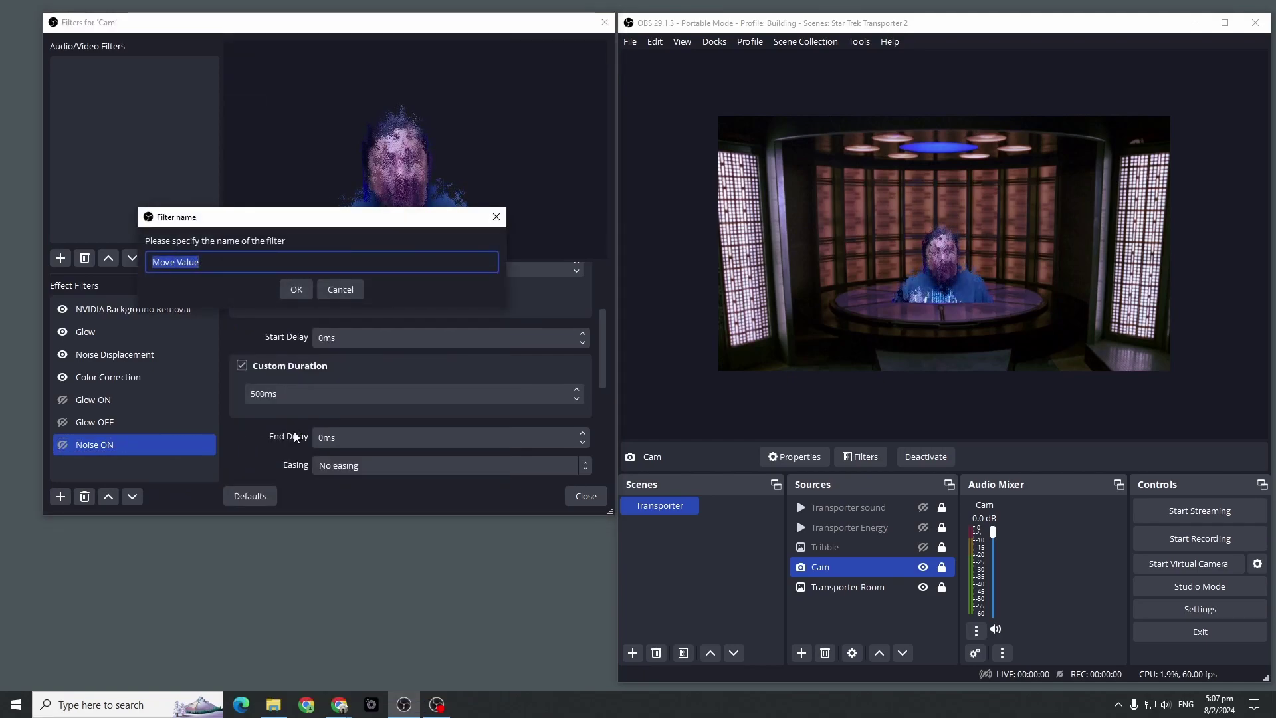
{"action": "type", "text": "Noise O"}
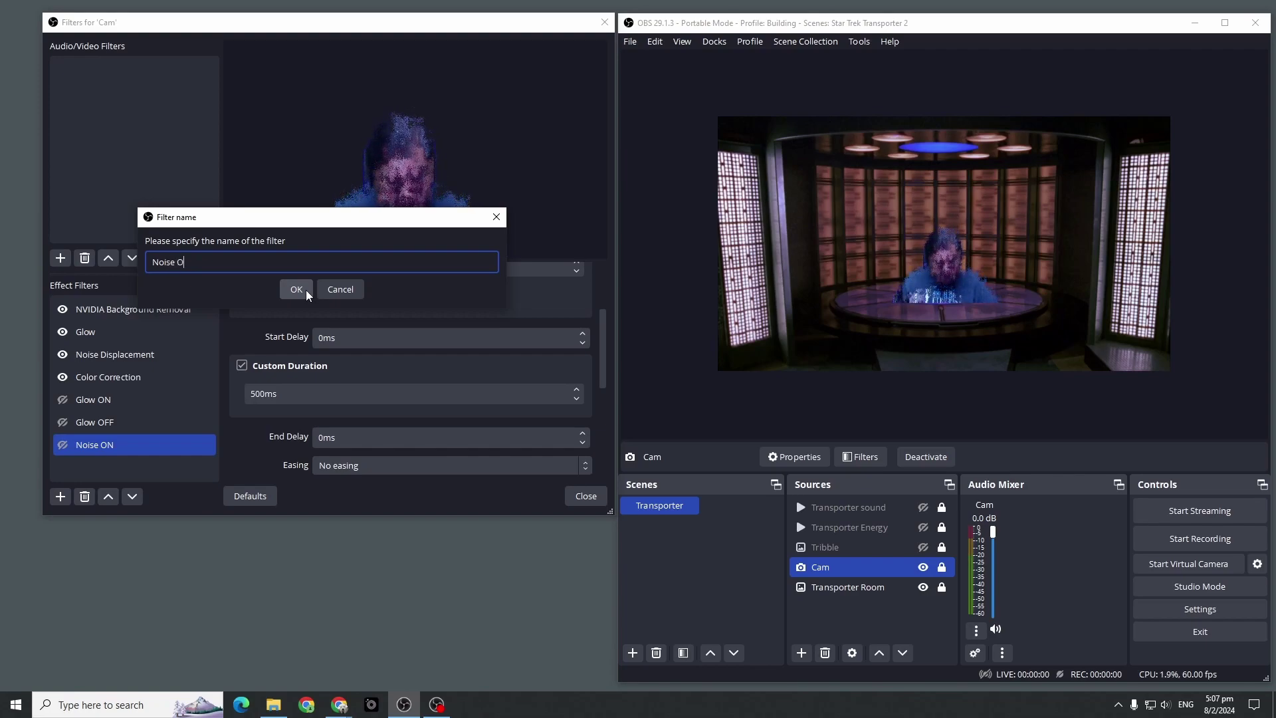
{"action": "type", "text": "FF"}
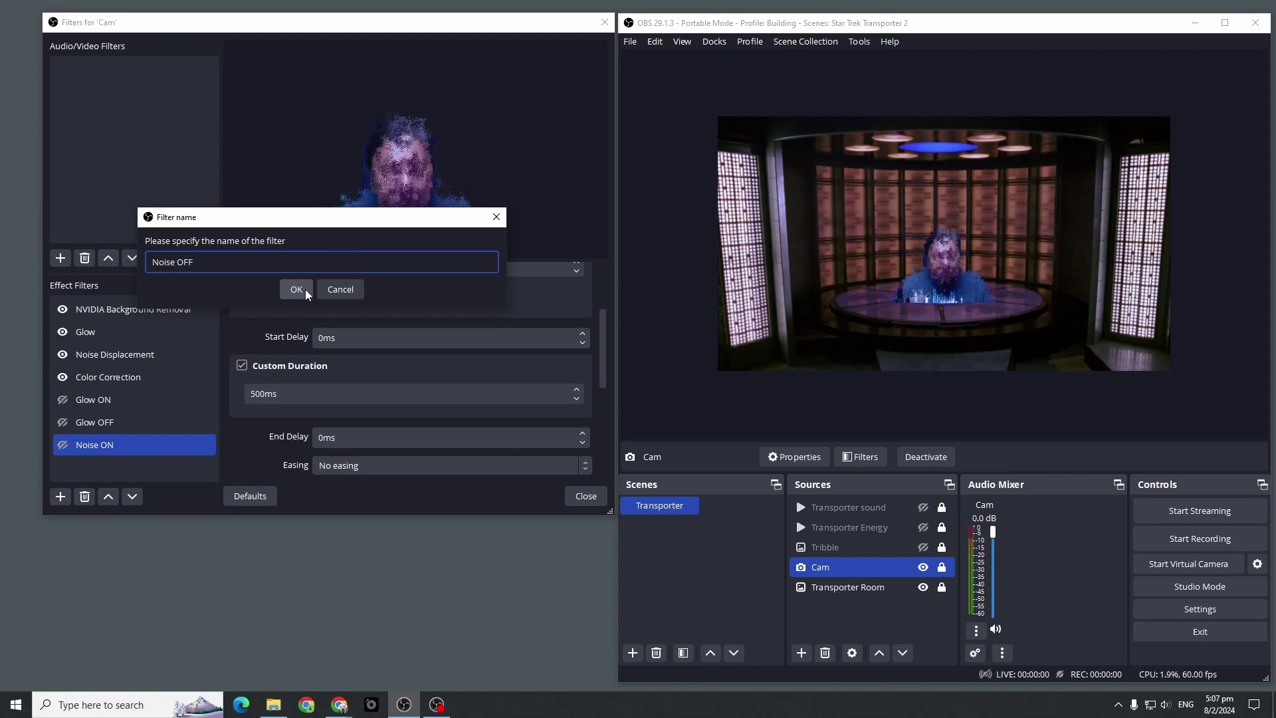
{"action": "left_click", "coordinate": [296, 290]}
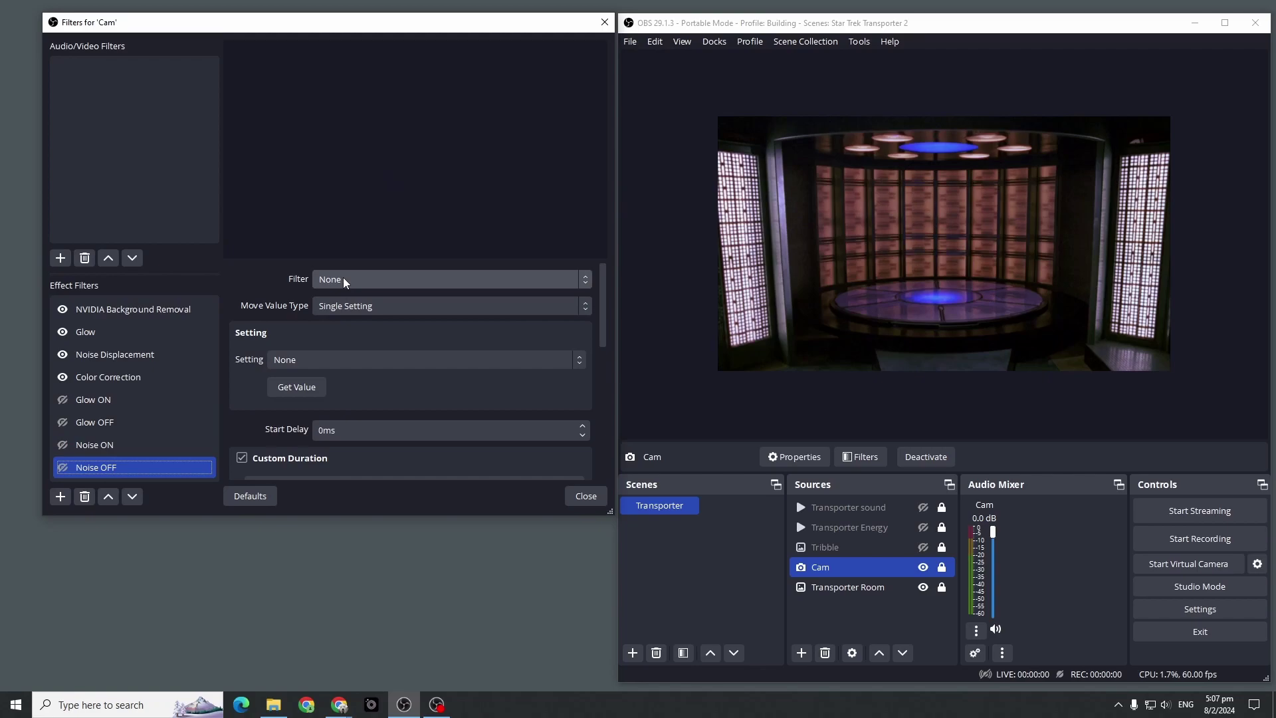
Reduce the Noise Displacement filter's Scale Y to 0 px.
{"action": "left_click", "coordinate": [145, 329]}
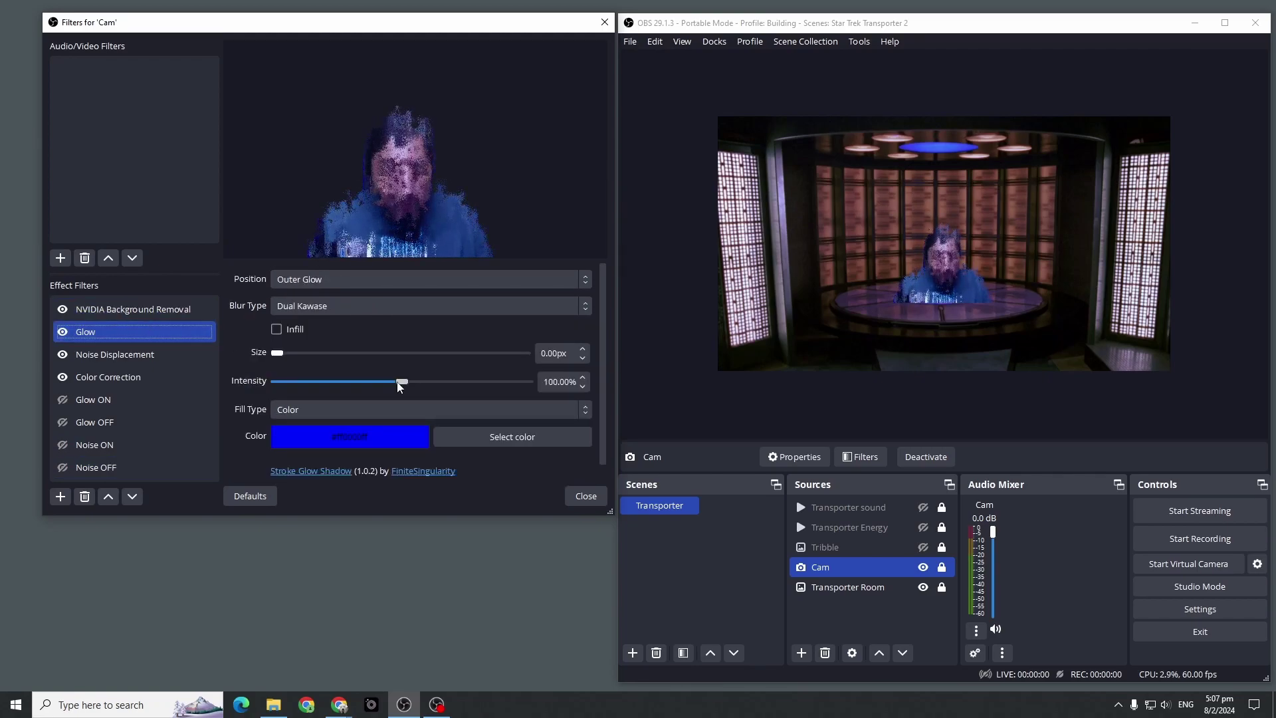
{"action": "left_click", "coordinate": [126, 354]}
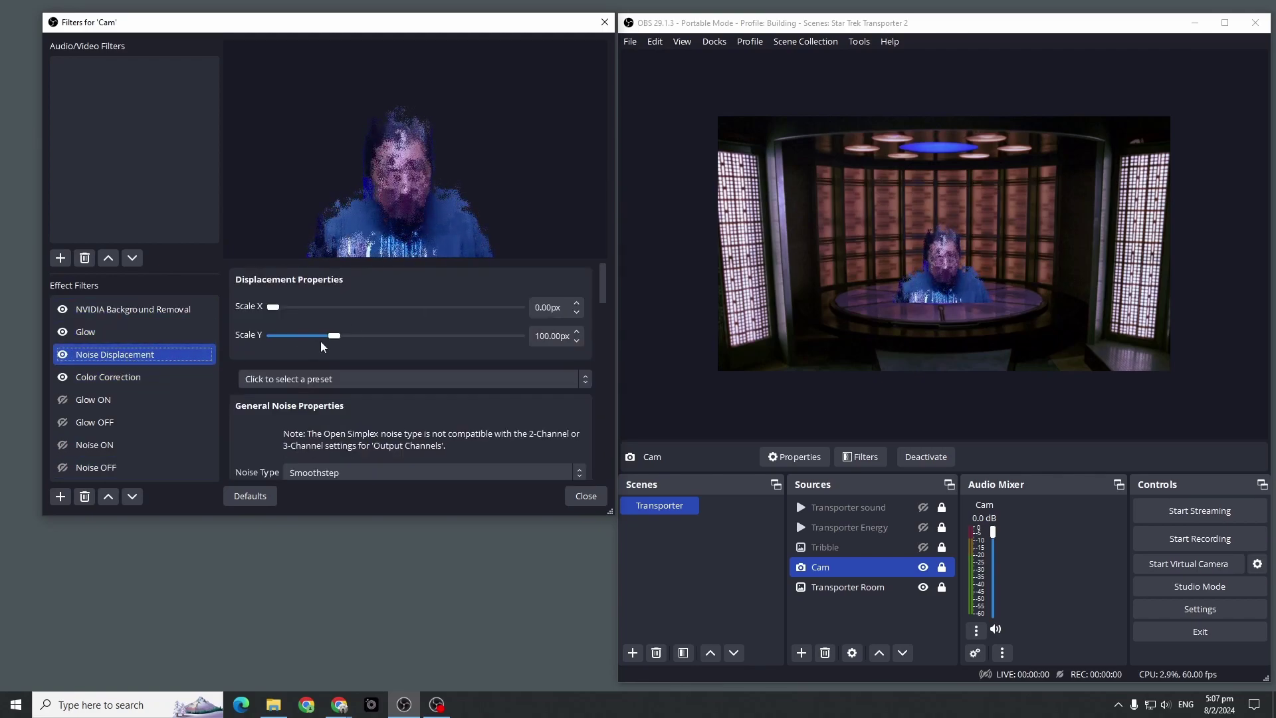
{"action": "left_click_drag", "start_coordinate": [335, 335], "coordinate": [174, 333]}
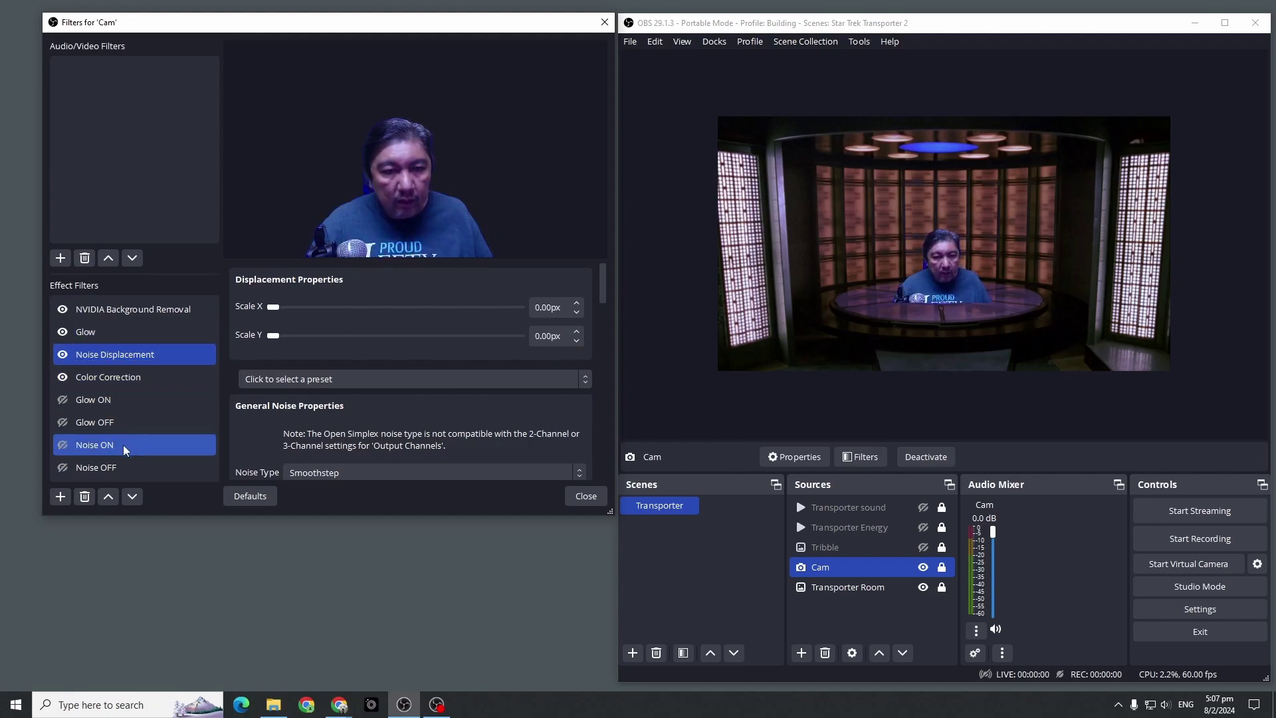
Target the Noise Displacement filter's Scale Y setting in the Noise OFF filter, using the single setting value of 0 px.
{"action": "left_click", "coordinate": [132, 470]}
{"action": "left_click", "coordinate": [416, 280]}
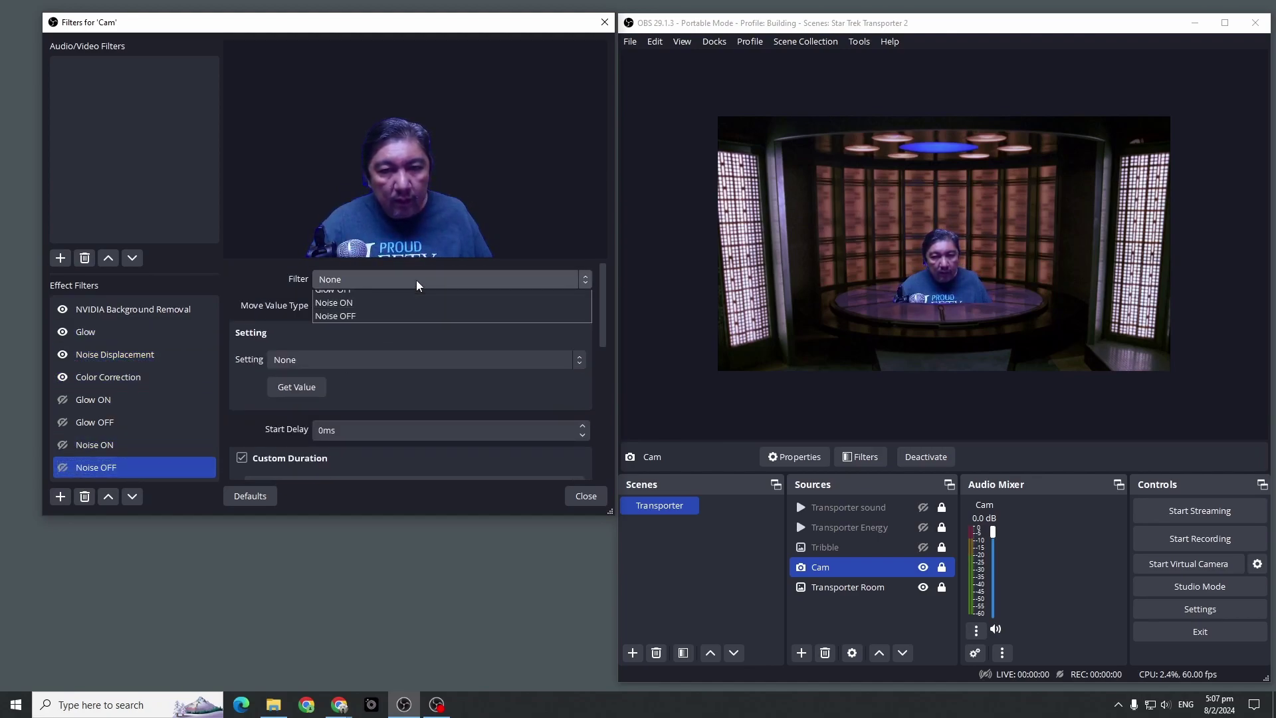
{"action": "left_click", "coordinate": [402, 335]}
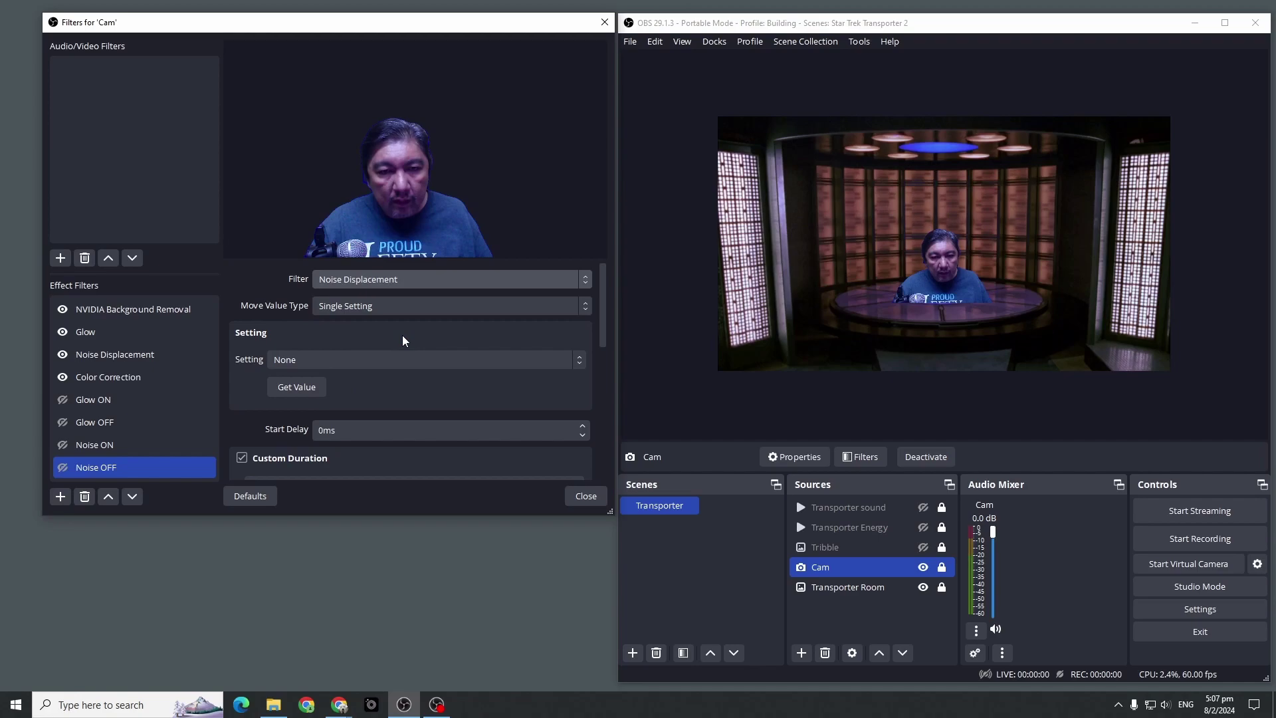
{"action": "left_click", "coordinate": [354, 361]}
{"action": "left_click", "coordinate": [346, 403]}
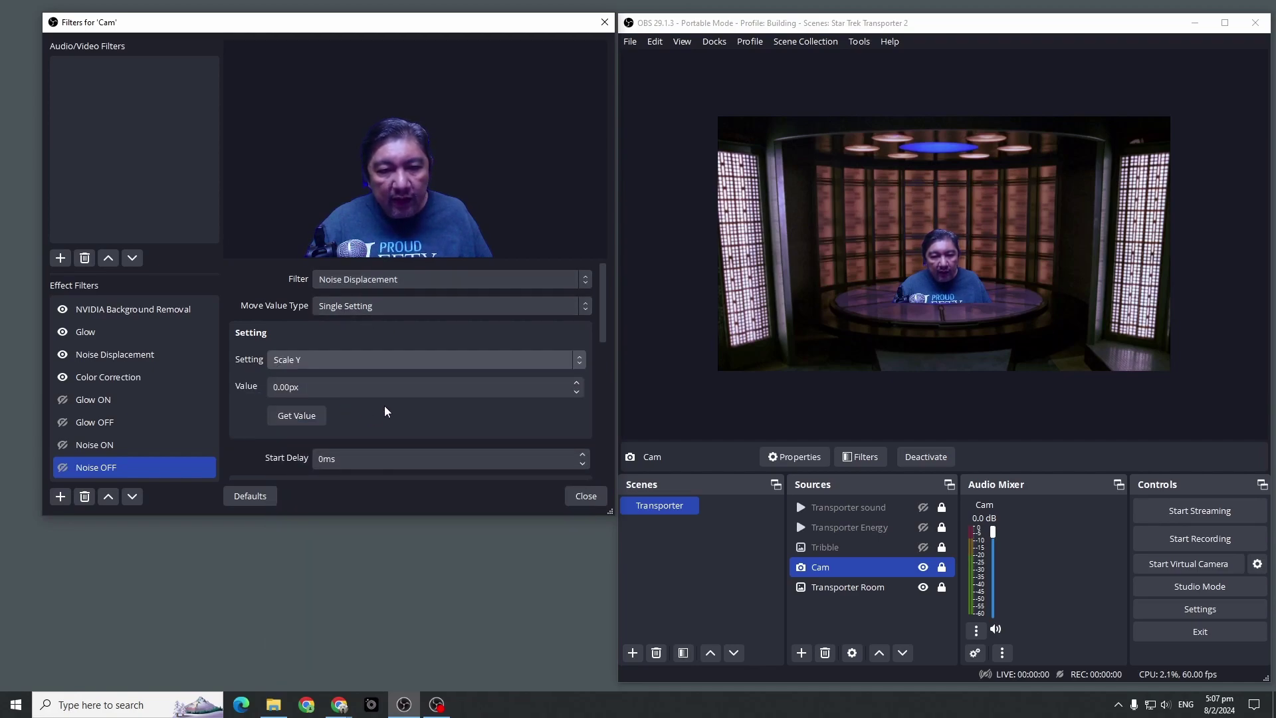
Set Noise OFF's custom duration to 500 ms and its easing to No easing.
{"action": "left_click_drag", "start_coordinate": [604, 327], "coordinate": [601, 389]}
{"action": "left_click", "coordinate": [250, 357]}
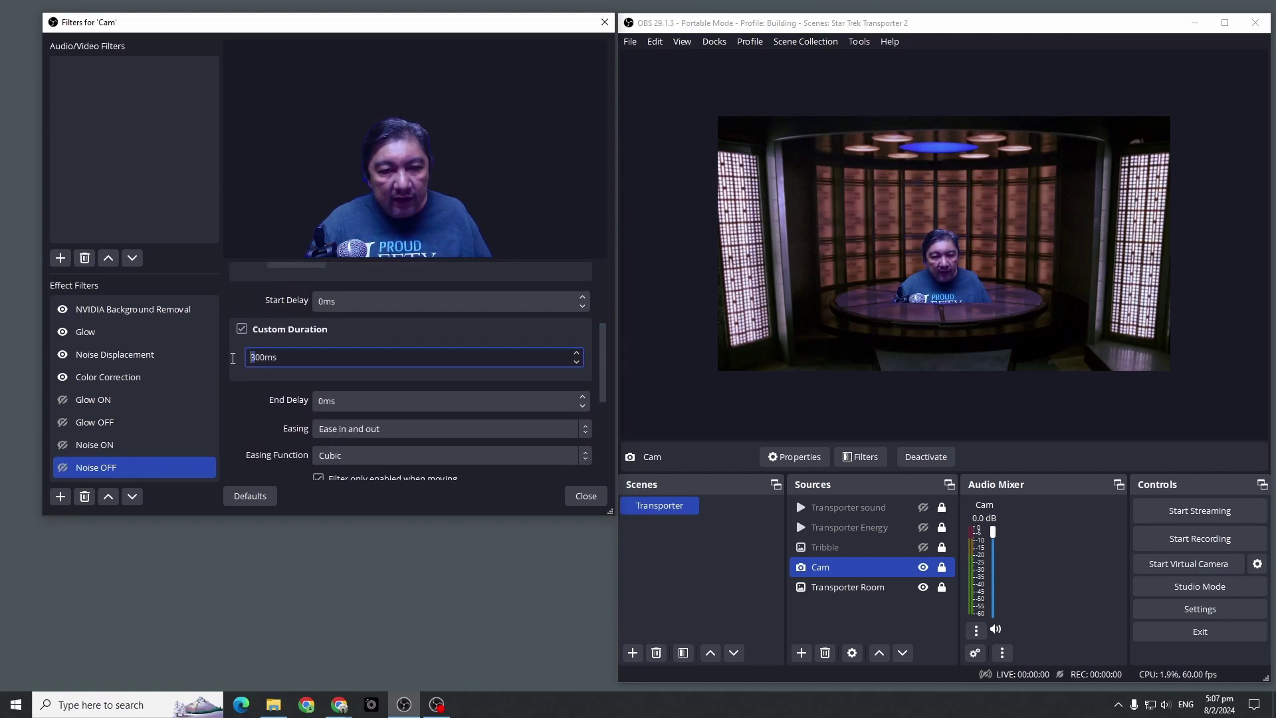
{"action": "key", "text": "Delete"}
{"action": "type", "text": "5"}
{"action": "left_click", "coordinate": [337, 430]}
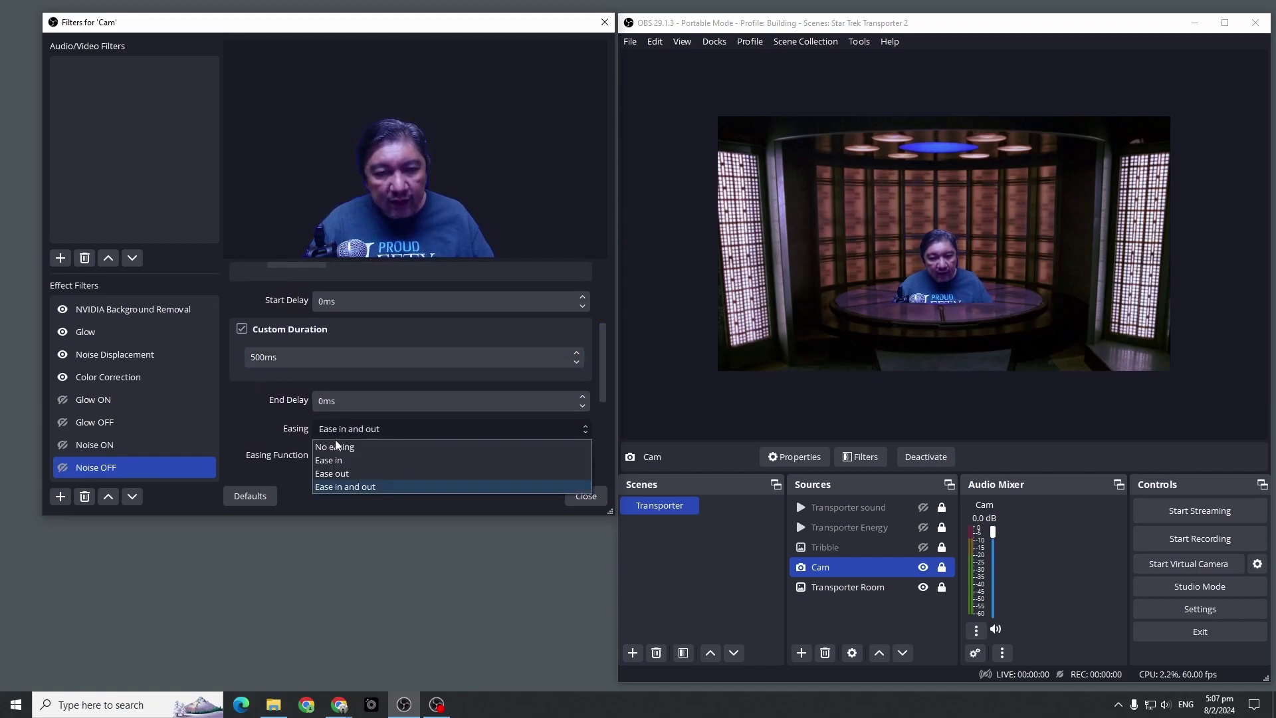
{"action": "left_click", "coordinate": [336, 448]}
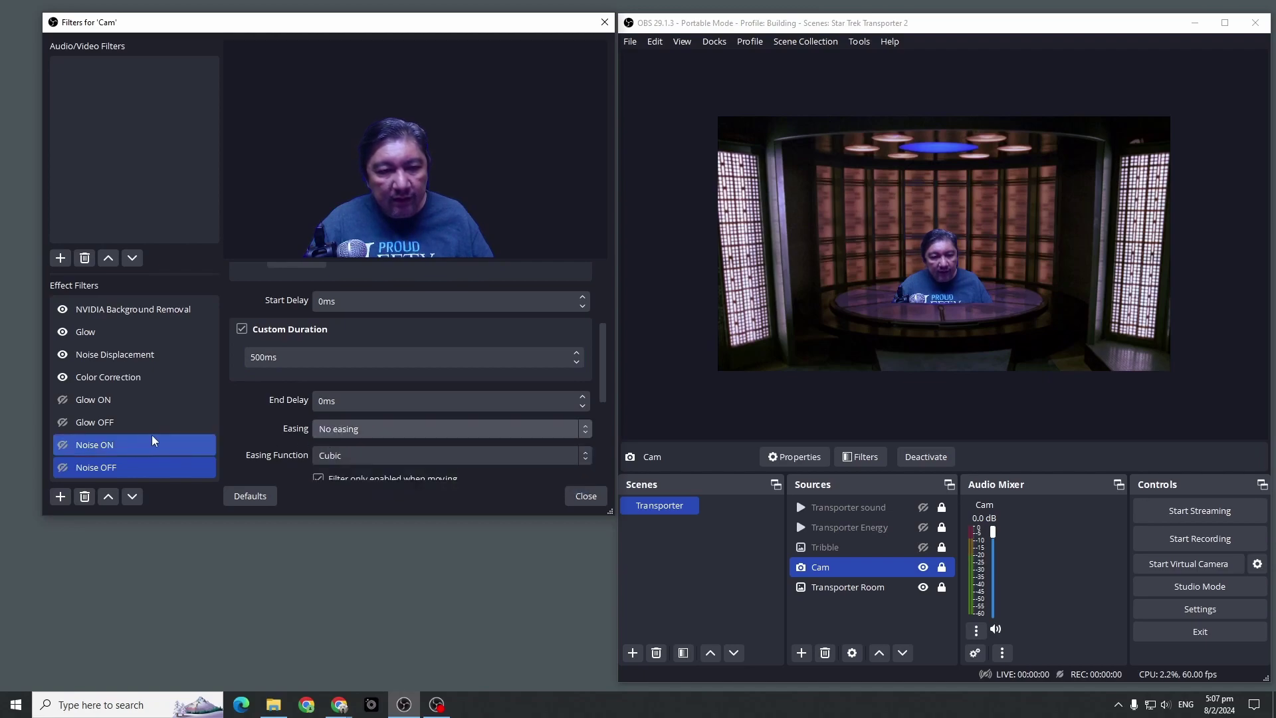
Test the displacement animation by enabling Noise ON and Noise OFF in turn.
{"action": "left_click", "coordinate": [60, 449], "text": "shift"}
{"action": "left_click", "coordinate": [62, 449]}
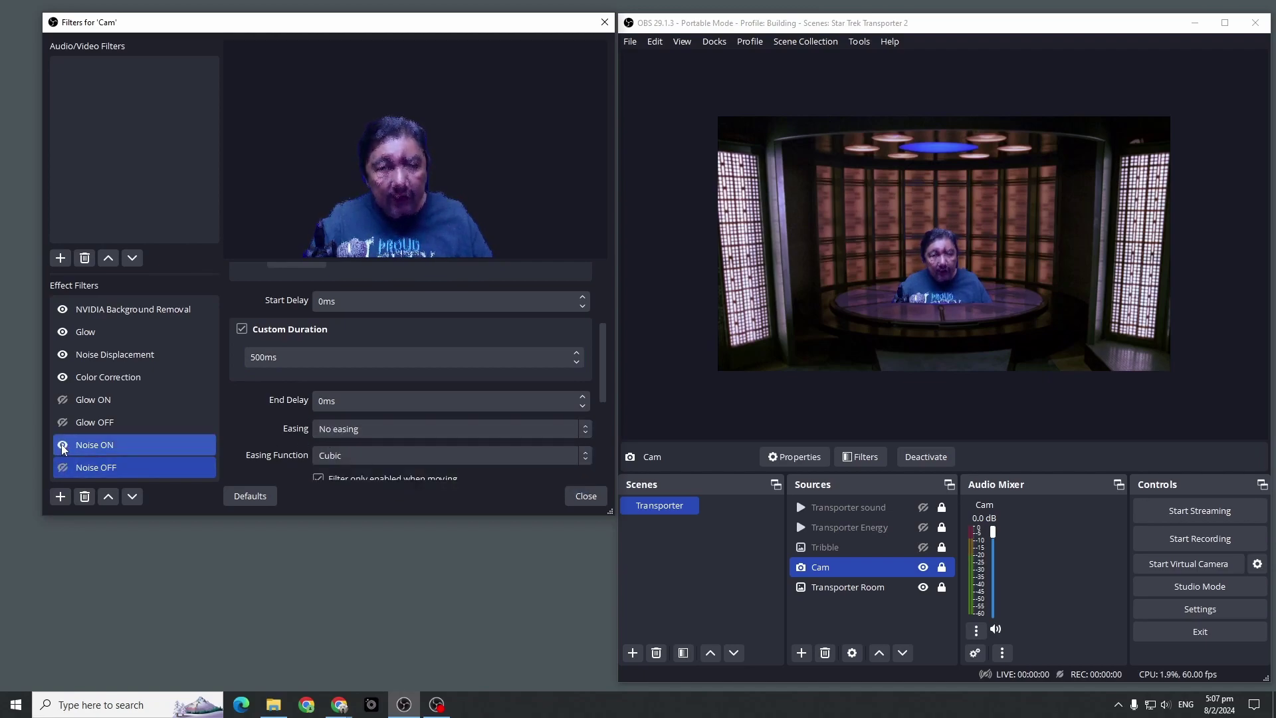
{"action": "left_click", "coordinate": [70, 468]}
{"action": "left_click", "coordinate": [63, 469]}
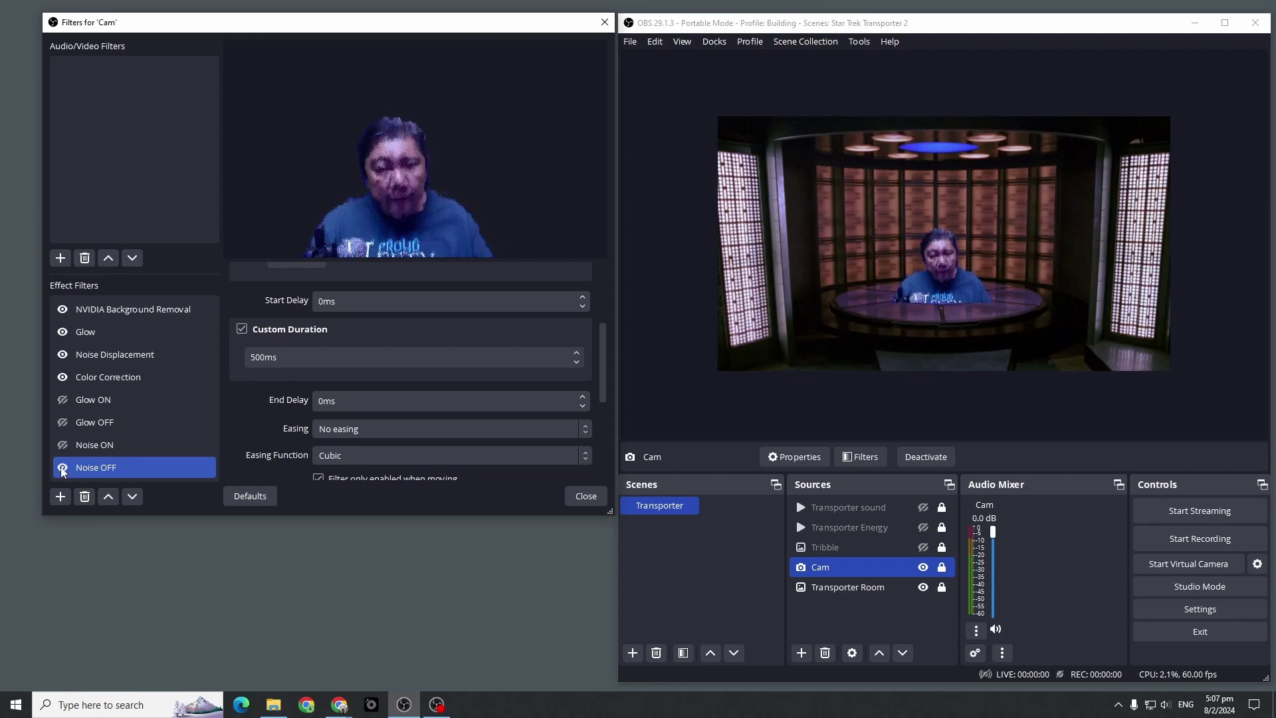
{"action": "left_click", "coordinate": [161, 405], "text": "ctrl"}
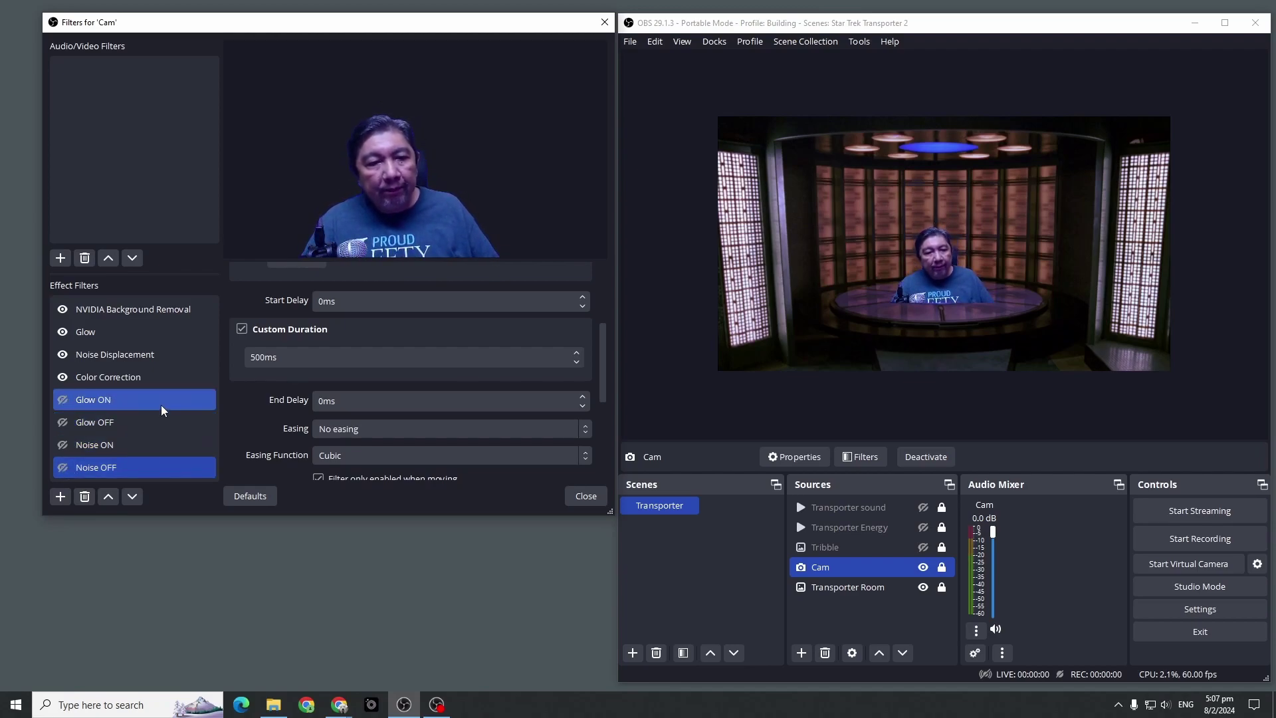
{"action": "left_click", "coordinate": [158, 384]}
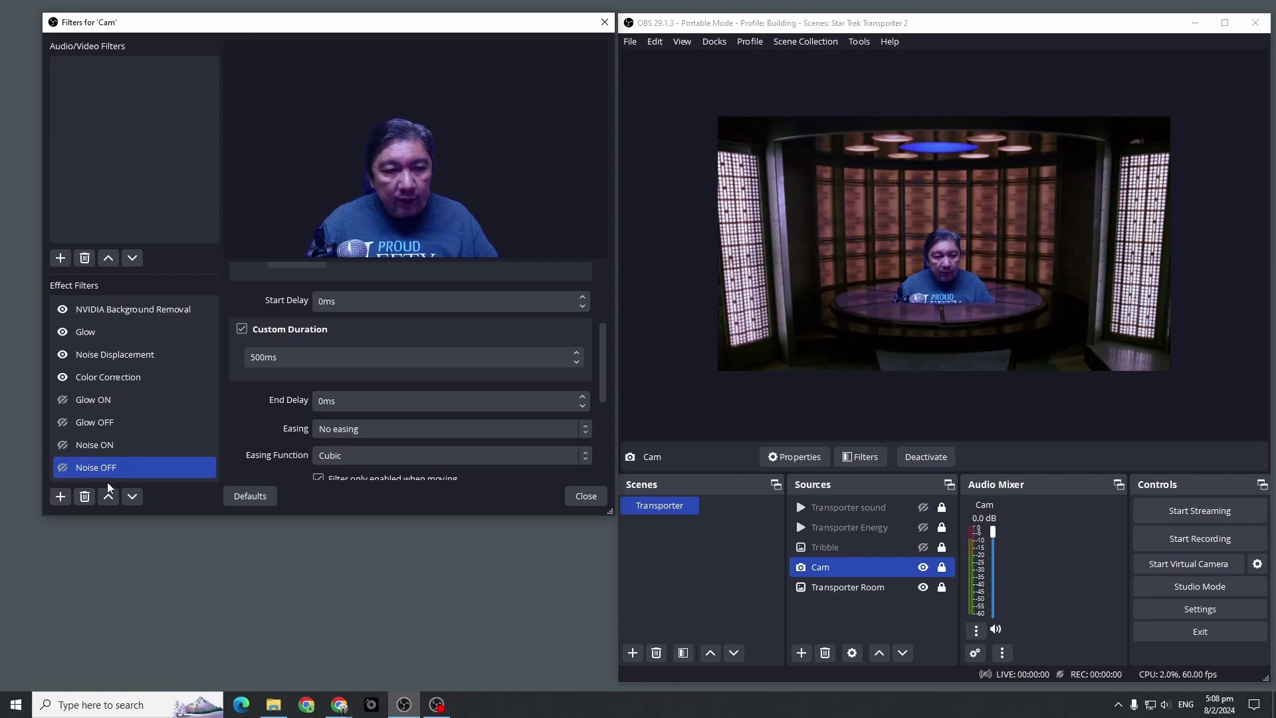
Add a Move Value filter named Saturation OFF to the Cam source's effect filters.
{"action": "right_click", "coordinate": [146, 469]}
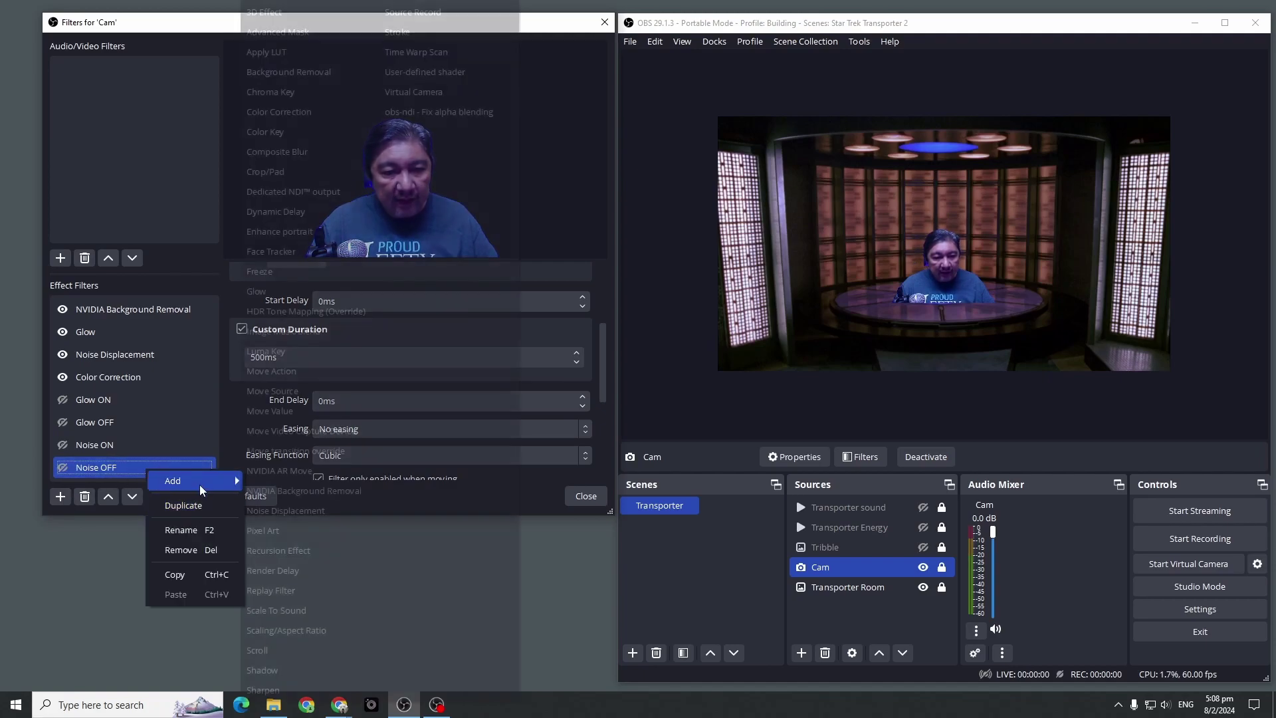
{"action": "mouse_move", "coordinate": [199, 483]}
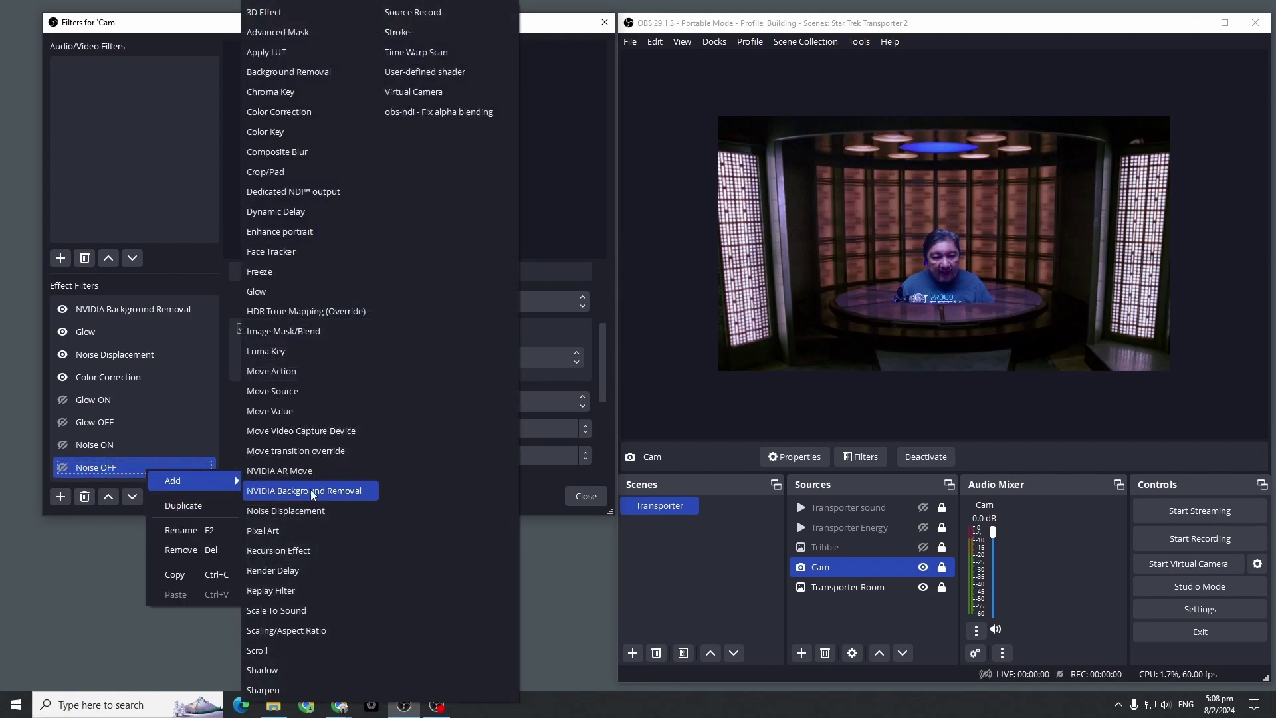
{"action": "left_click", "coordinate": [334, 415]}
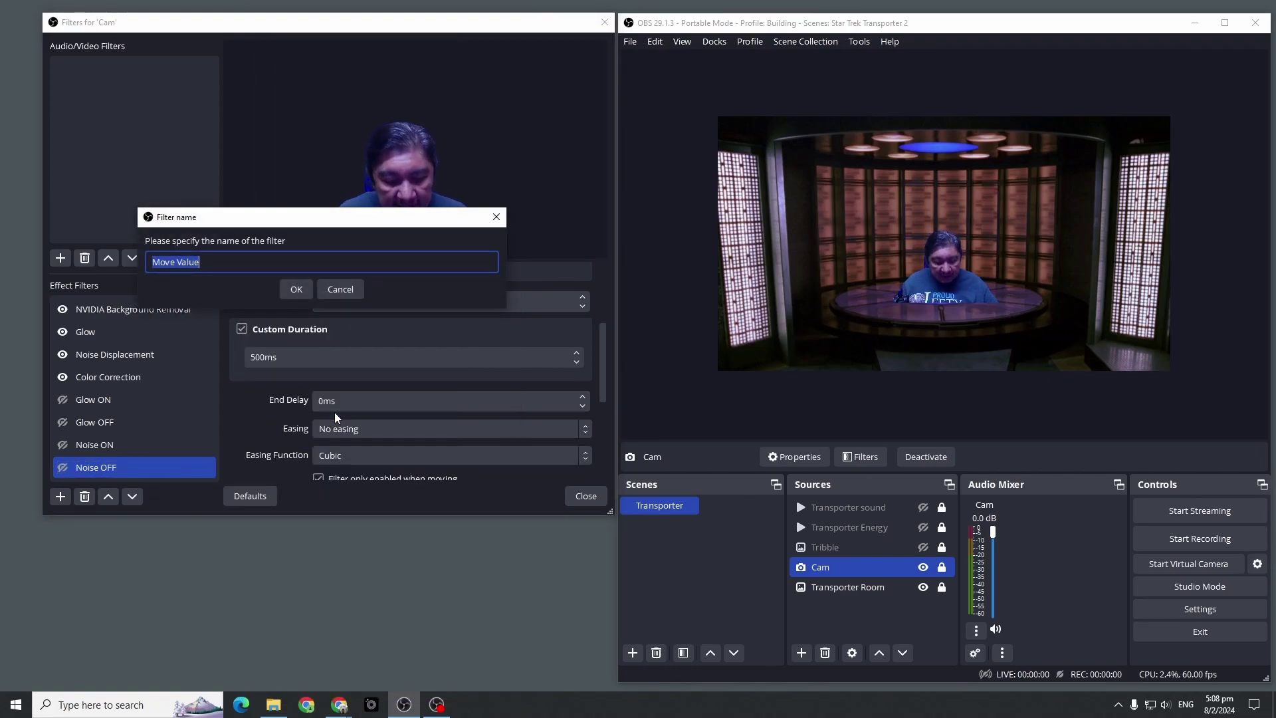
{"action": "type", "text": "S"}
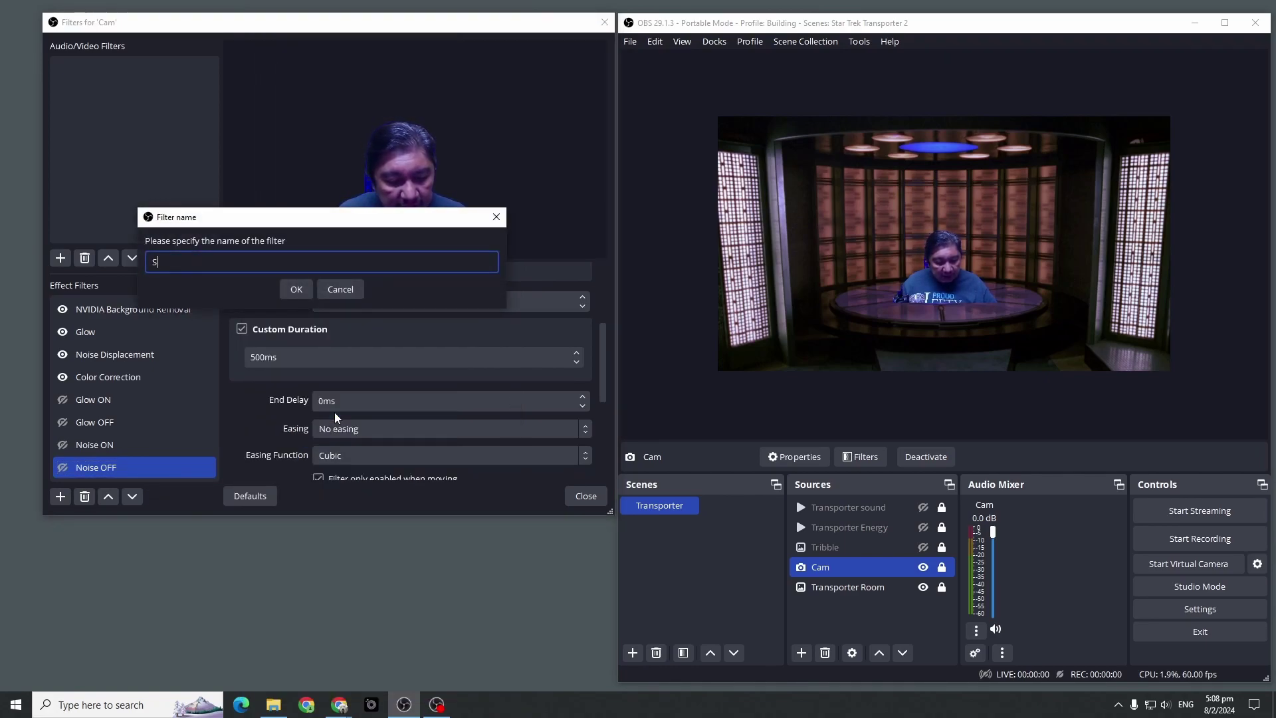
{"action": "type", "text": "aturationO"}
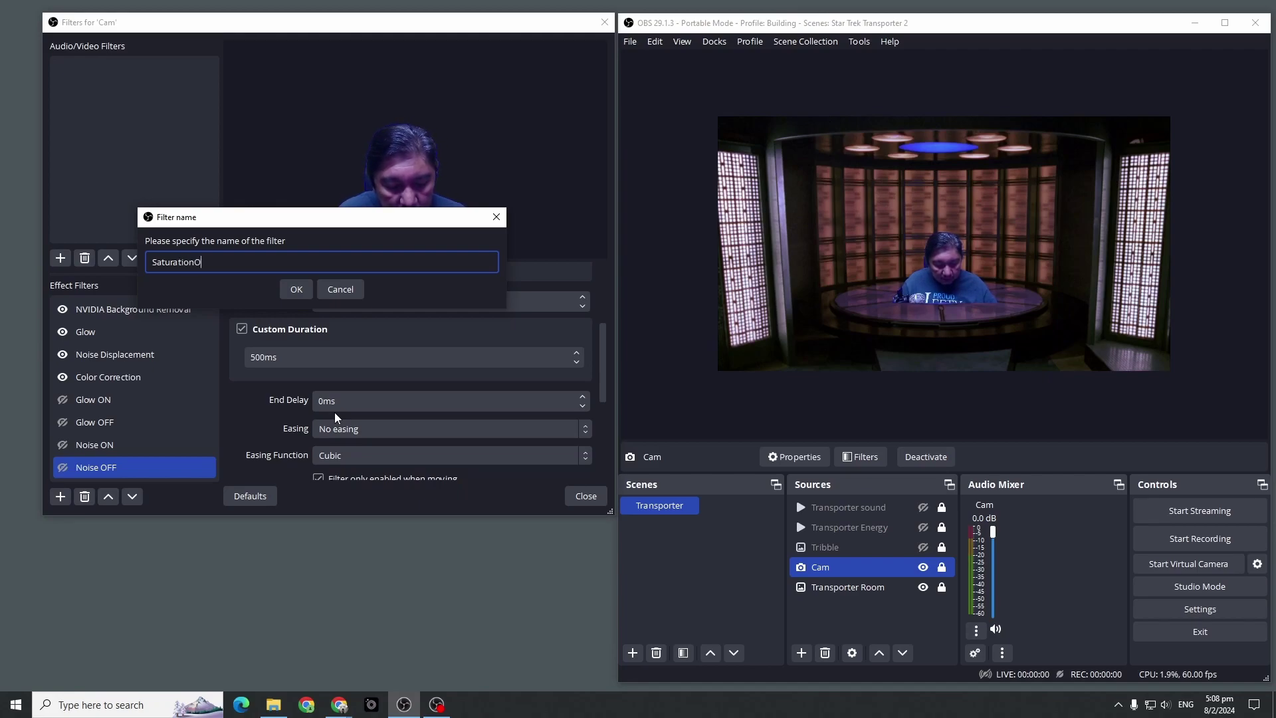
{"action": "key", "text": "BackSpace"}
{"action": "type", "text": "O"}
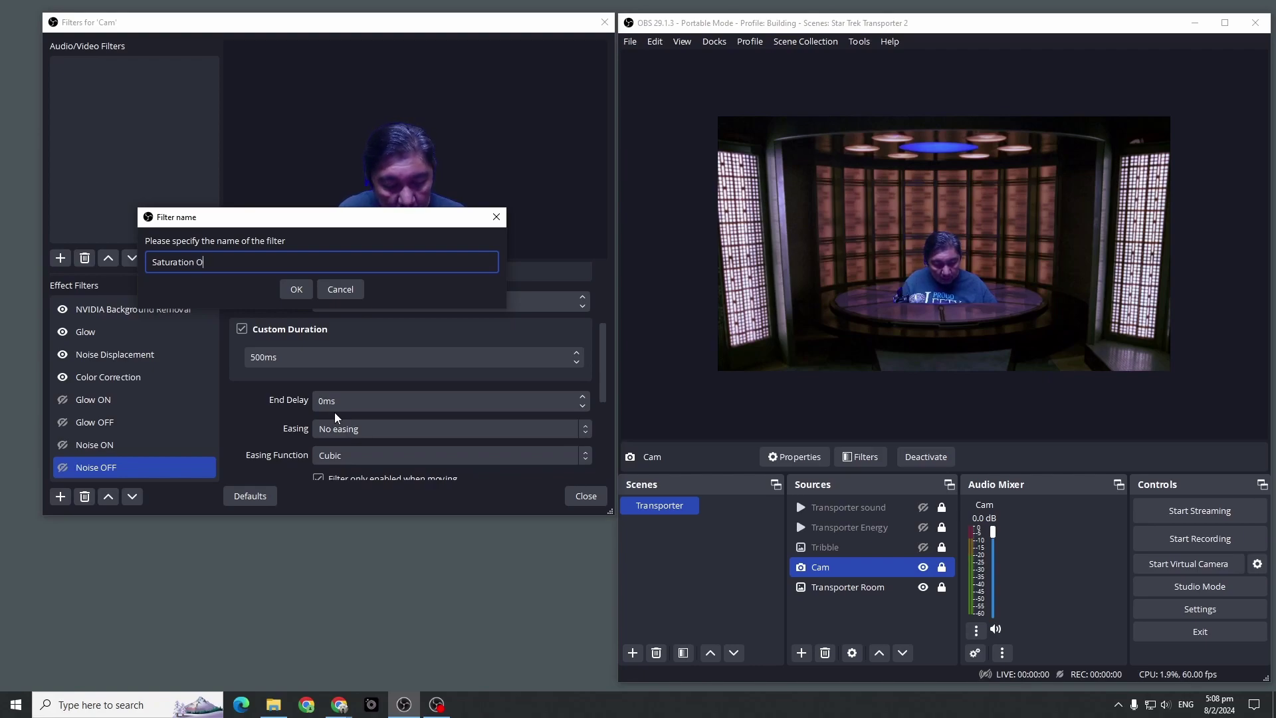
{"action": "type", "text": "FF"}
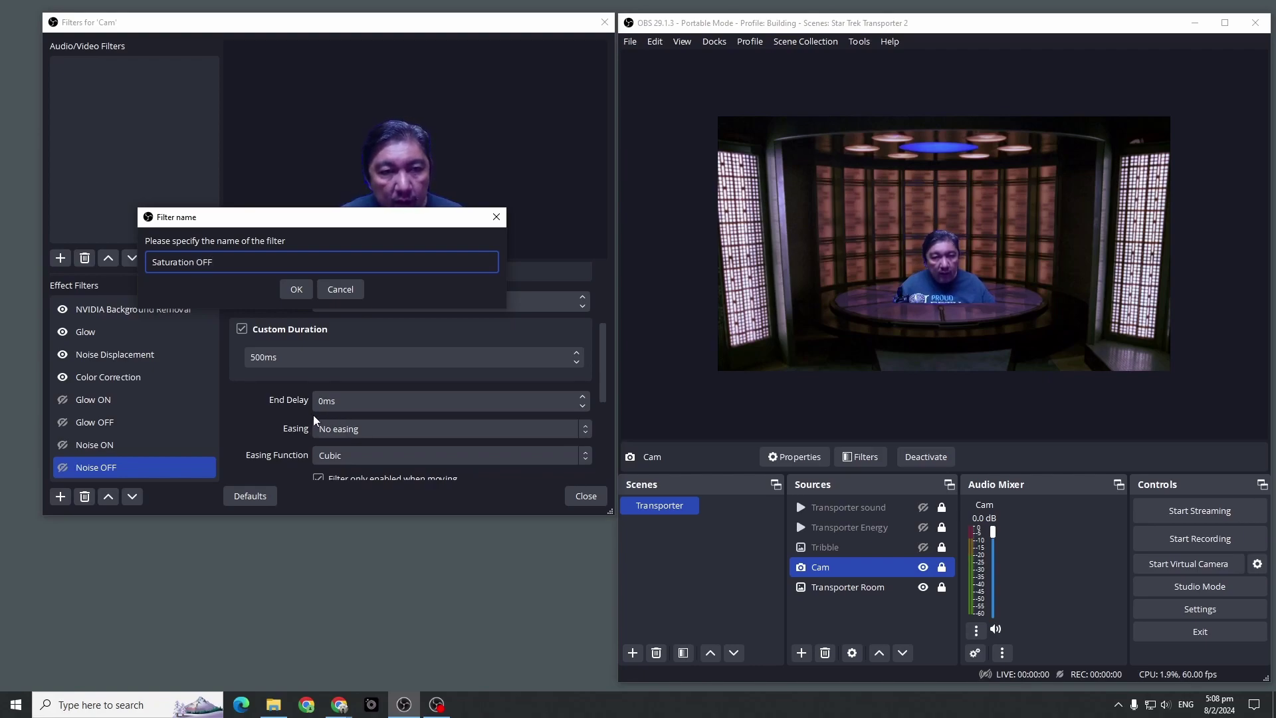
{"action": "left_click", "coordinate": [294, 291]}
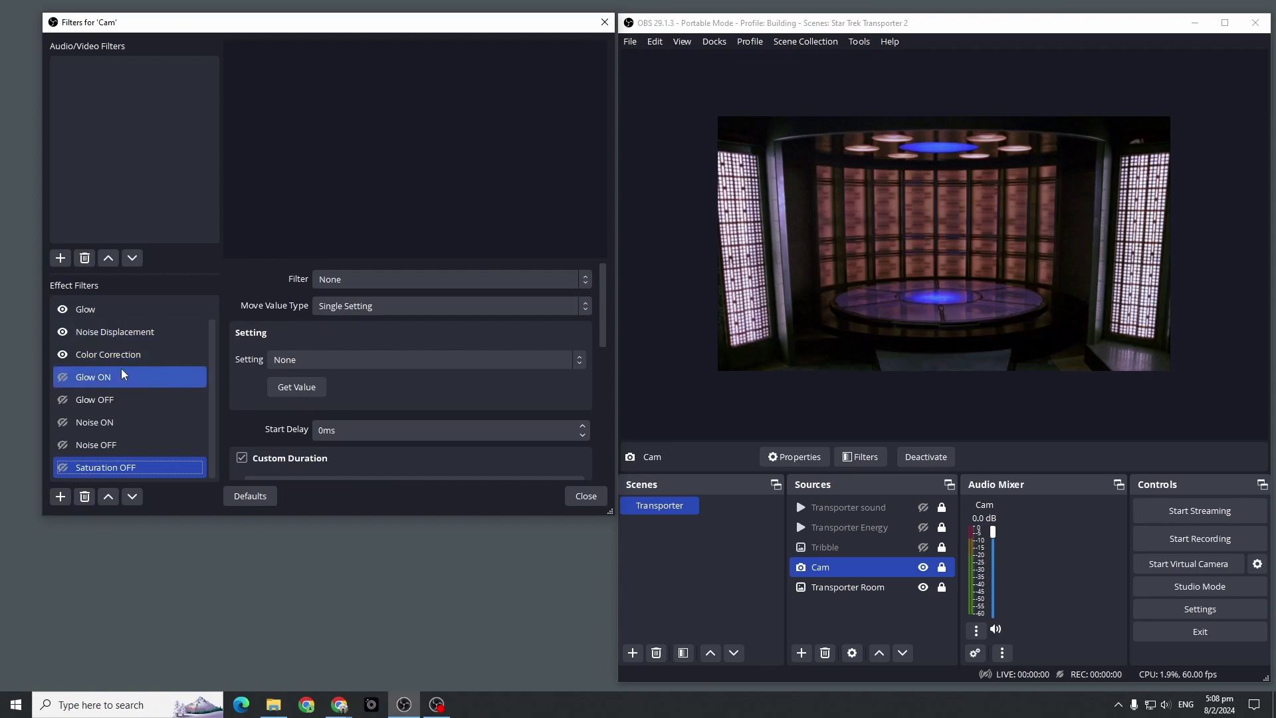
Lower the Color Correction filter's saturation to -1.00 and make it the single setting targeted by the Saturation OFF filter.
{"action": "left_click", "coordinate": [126, 353]}
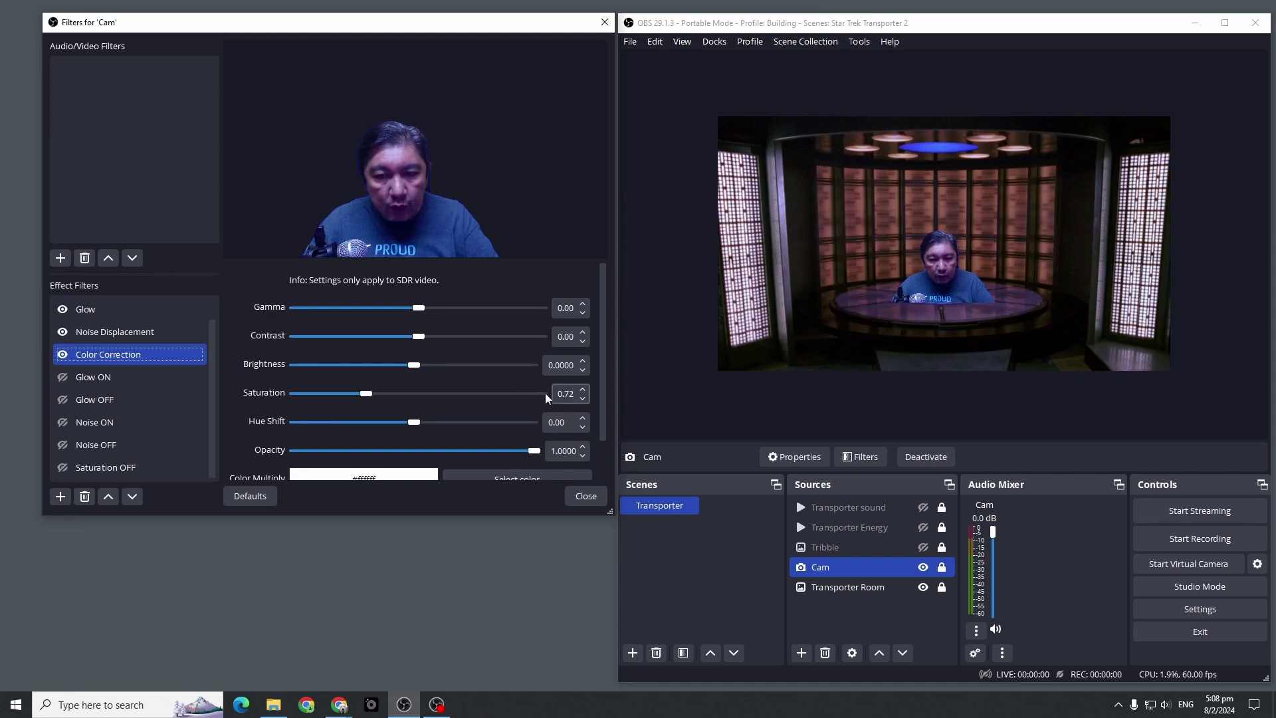
{"action": "left_click_drag", "start_coordinate": [366, 394], "coordinate": [256, 394]}
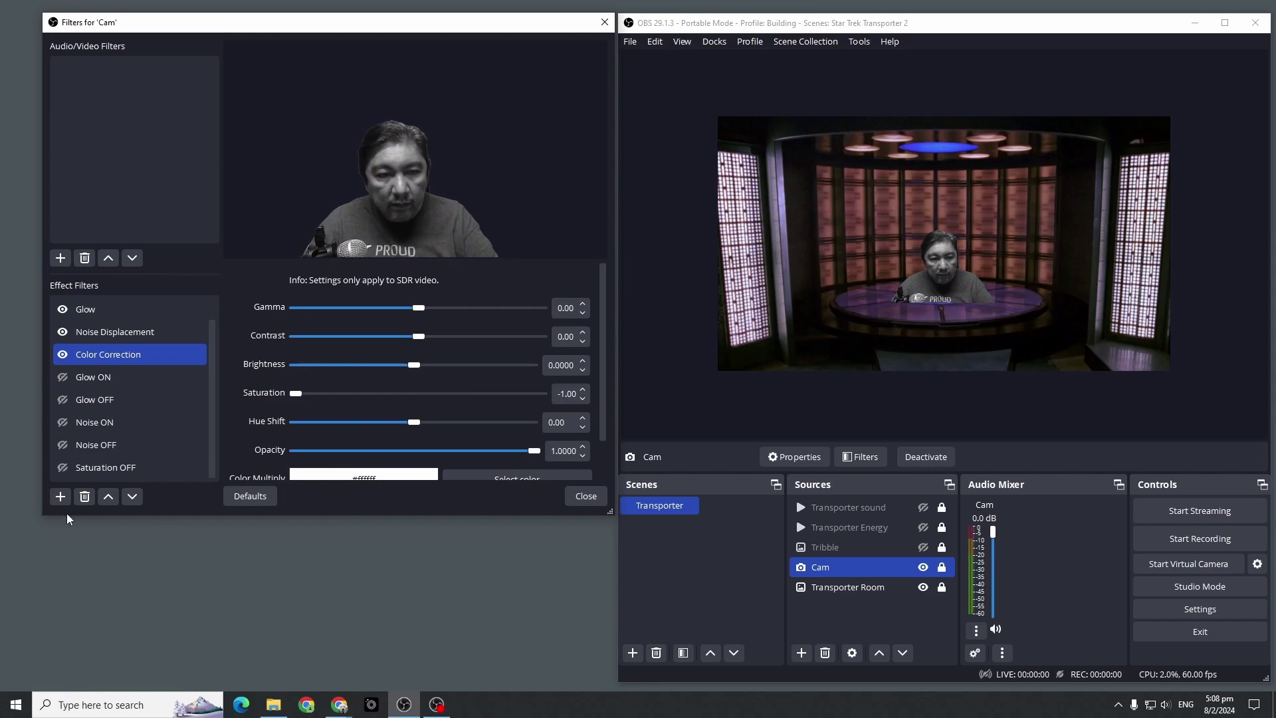
{"action": "left_click", "coordinate": [139, 467]}
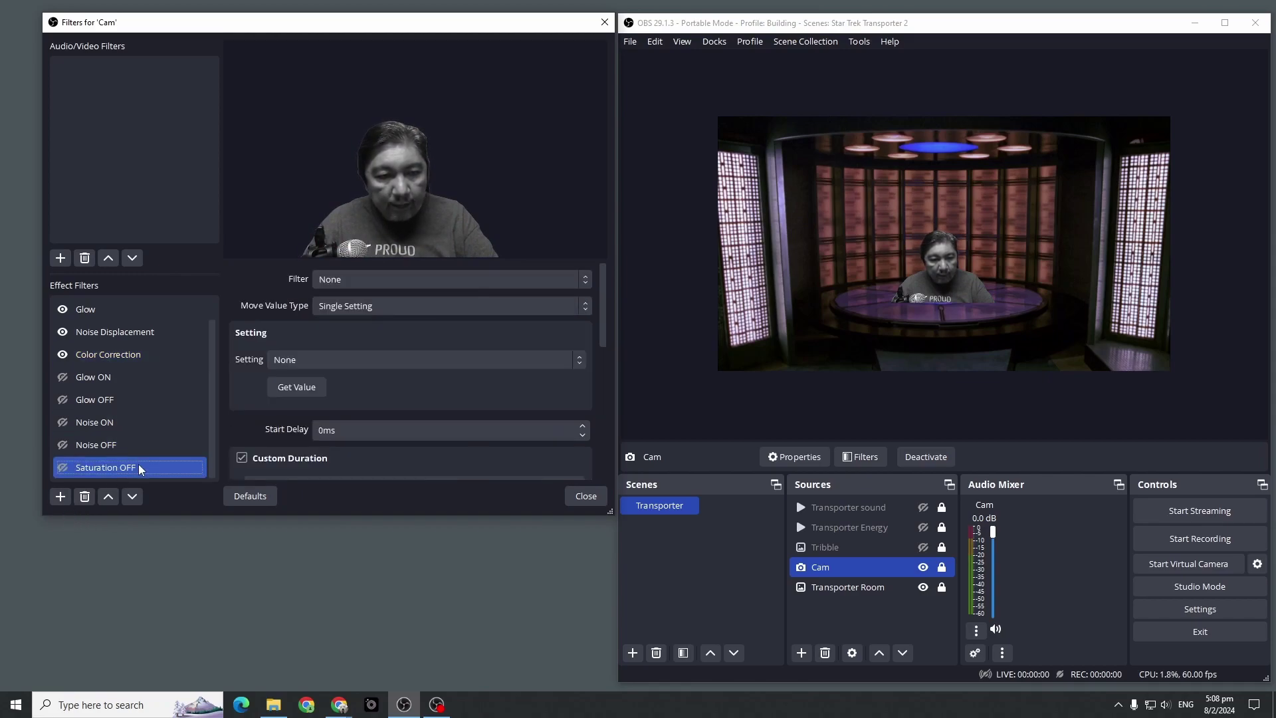
{"action": "left_click", "coordinate": [391, 272]}
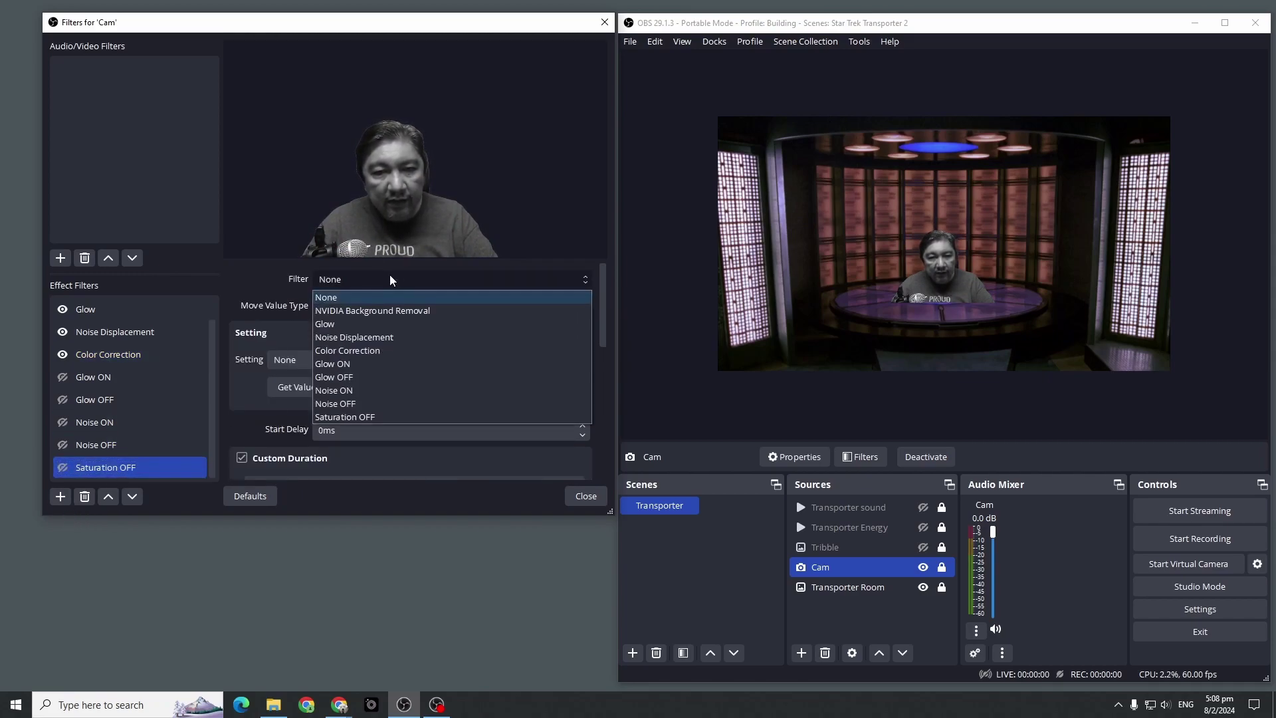
{"action": "left_click", "coordinate": [388, 363]}
{"action": "left_click", "coordinate": [388, 360]}
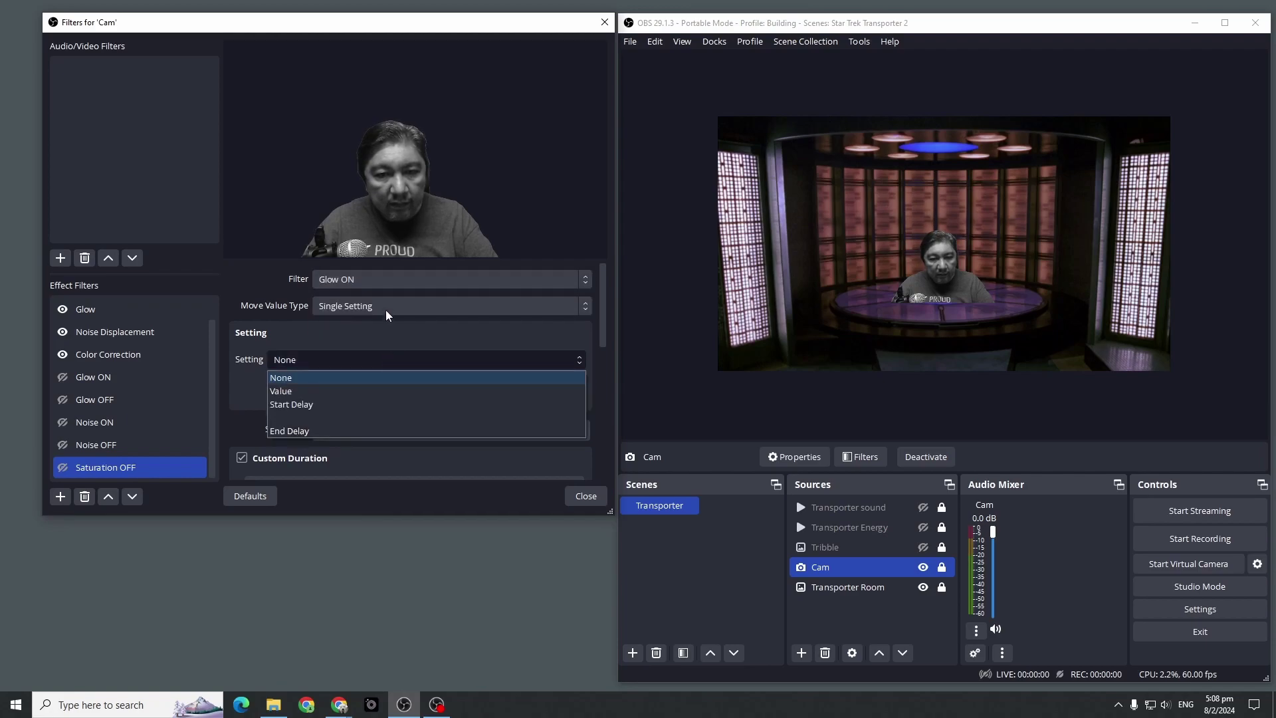
{"action": "left_click", "coordinate": [388, 275]}
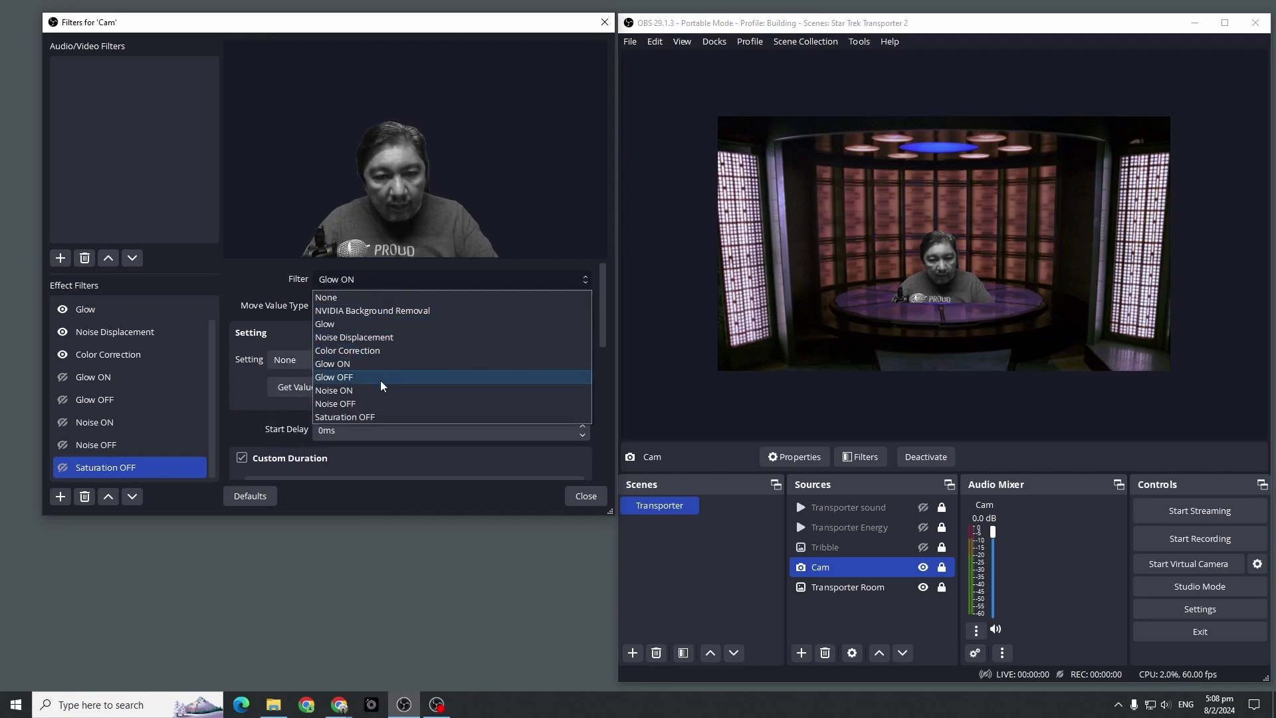
{"action": "left_click", "coordinate": [383, 352]}
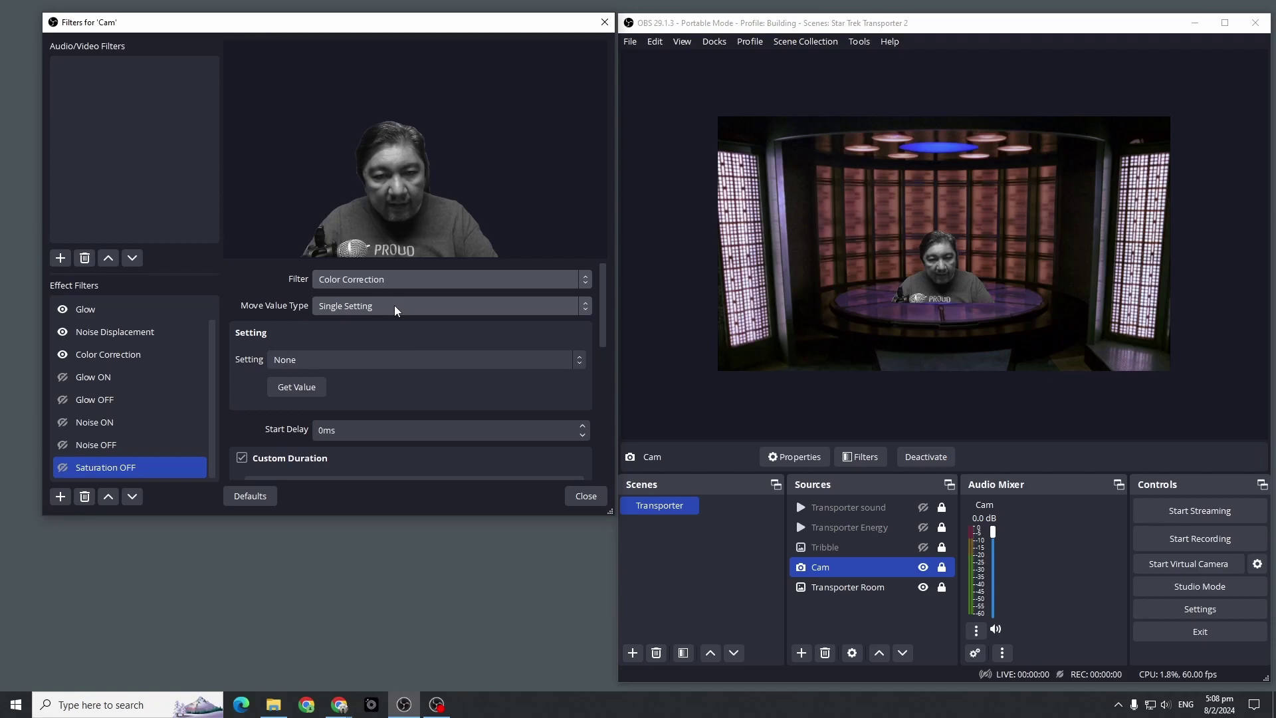
{"action": "left_click", "coordinate": [343, 359]}
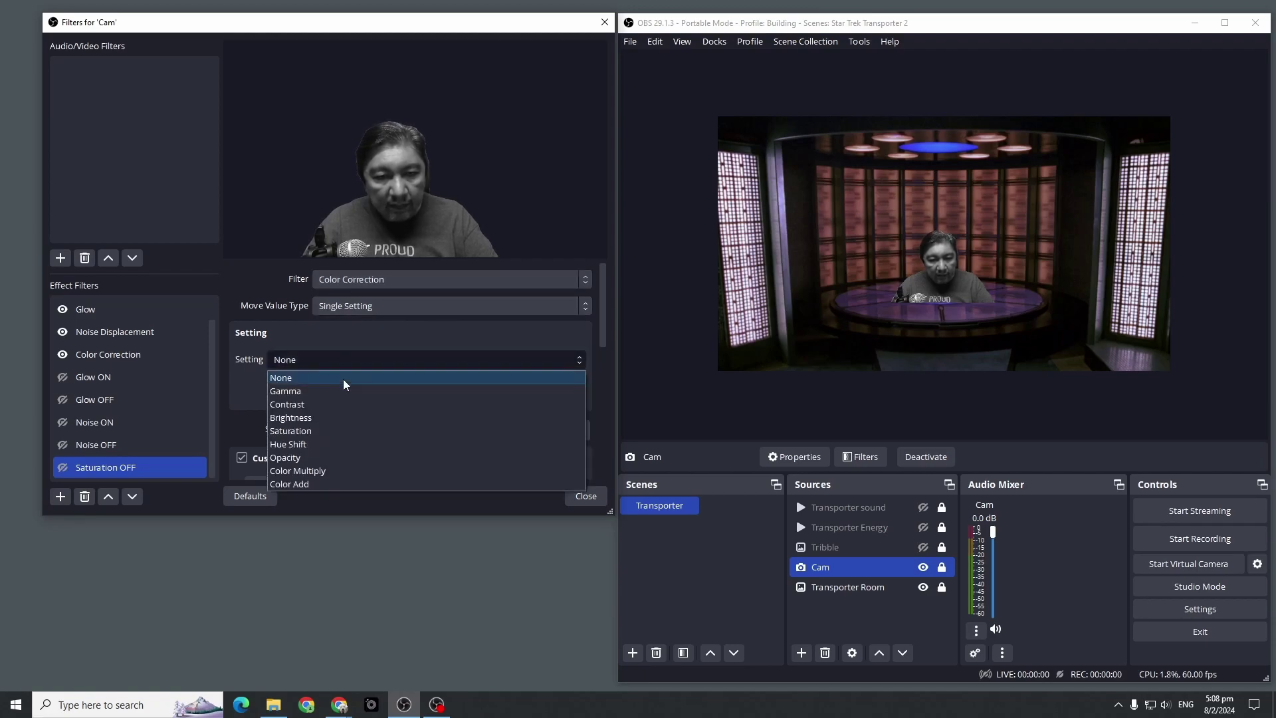
{"action": "left_click", "coordinate": [339, 430]}
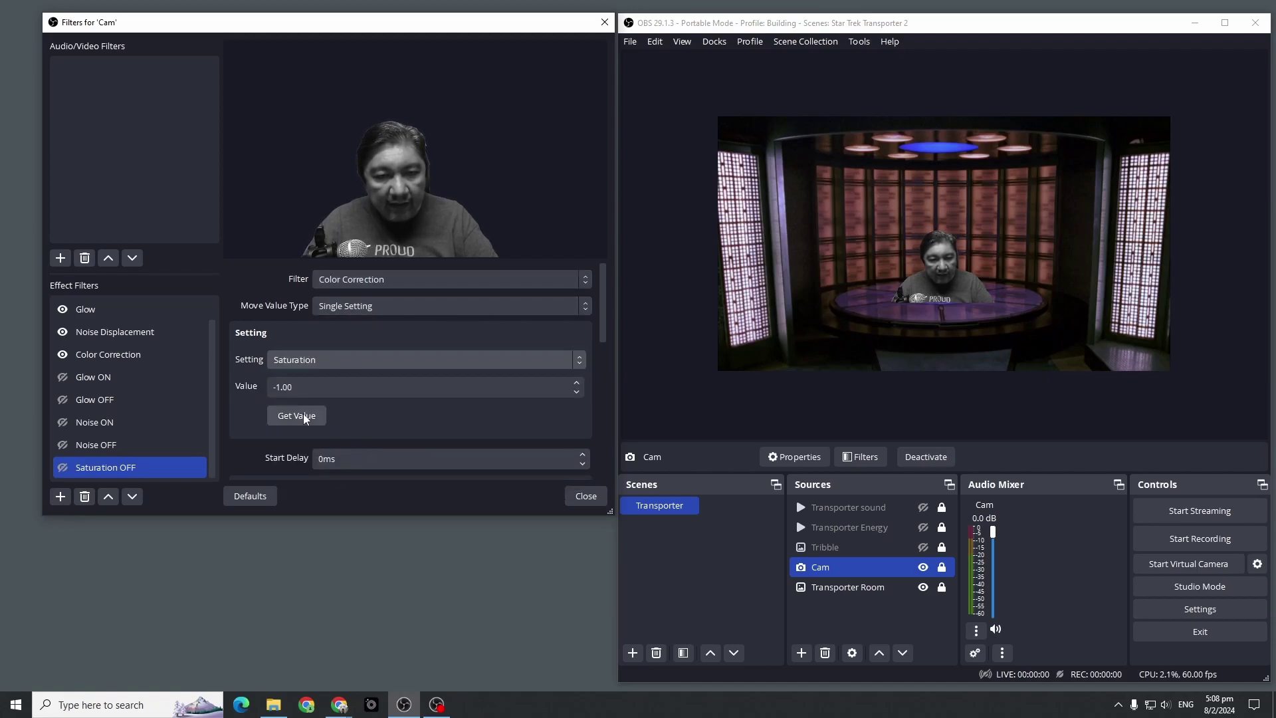
Set Saturation OFF's custom duration to 500 ms and its easing to No easing.
{"action": "left_click_drag", "start_coordinate": [601, 329], "coordinate": [595, 383]}
{"action": "left_click", "coordinate": [259, 376]}
{"action": "key", "text": "BackSpace"}
{"action": "type", "text": "500ms"}
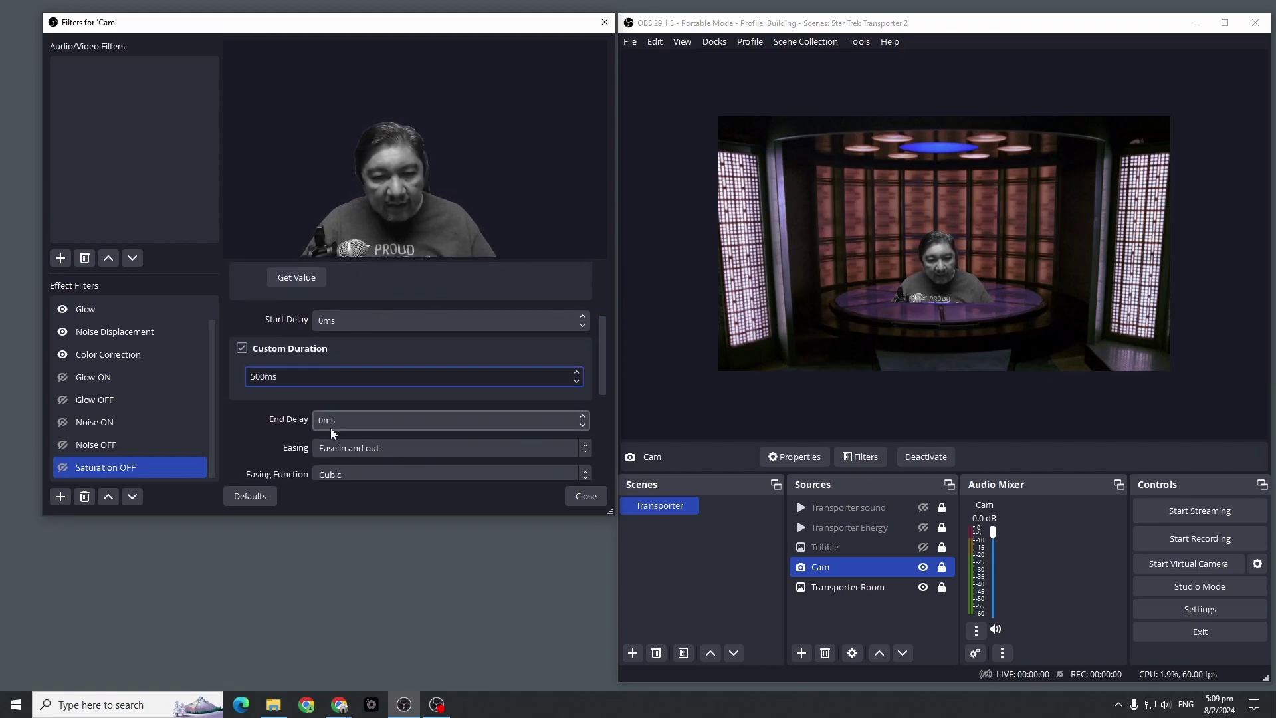
{"action": "left_click", "coordinate": [339, 447]}
{"action": "left_click", "coordinate": [344, 466]}
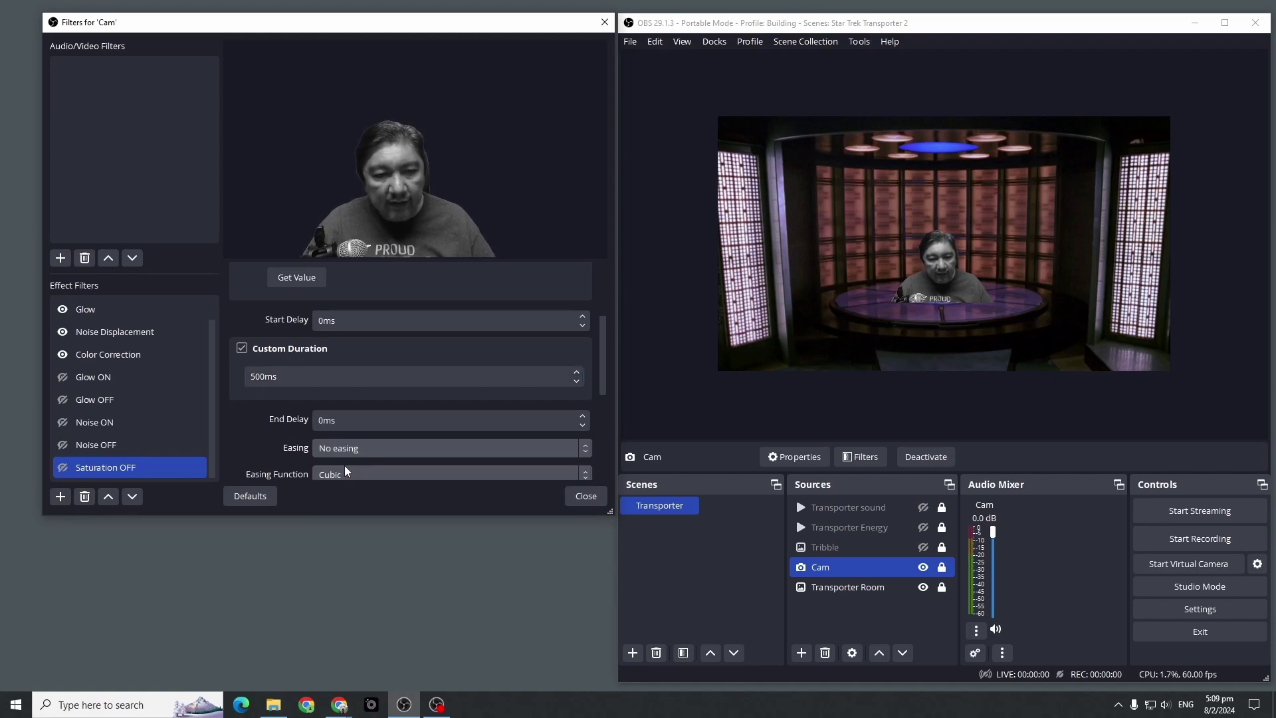
Add another Move Value filter to the Cam source and name it Saturation ON.
{"action": "right_click", "coordinate": [166, 464]}
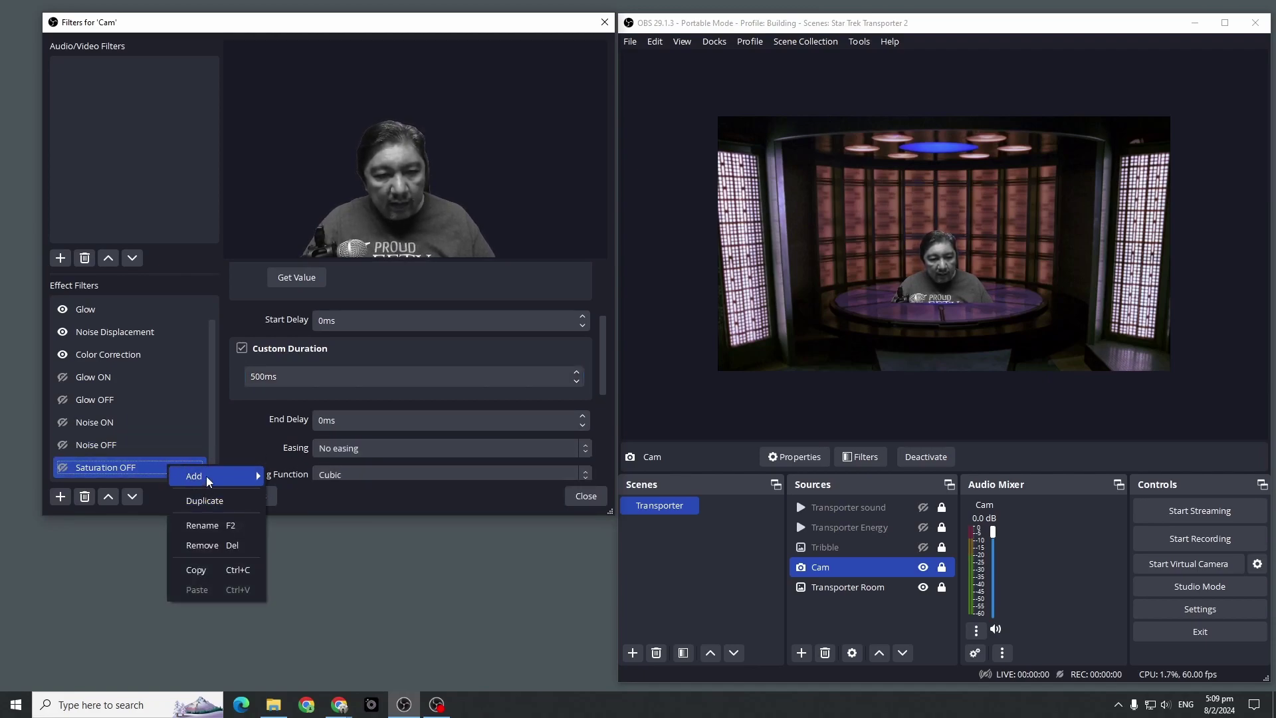
{"action": "mouse_move", "coordinate": [206, 476]}
{"action": "left_click", "coordinate": [326, 426]}
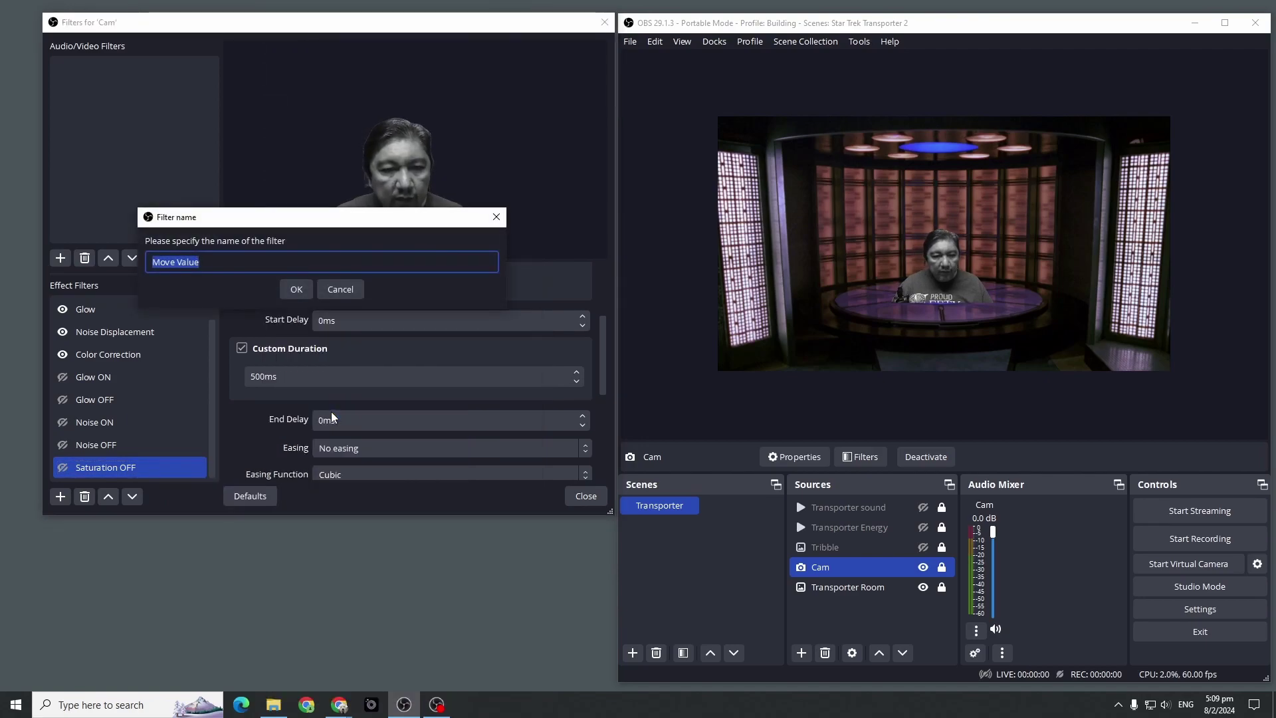
{"action": "type", "text": "Sat"}
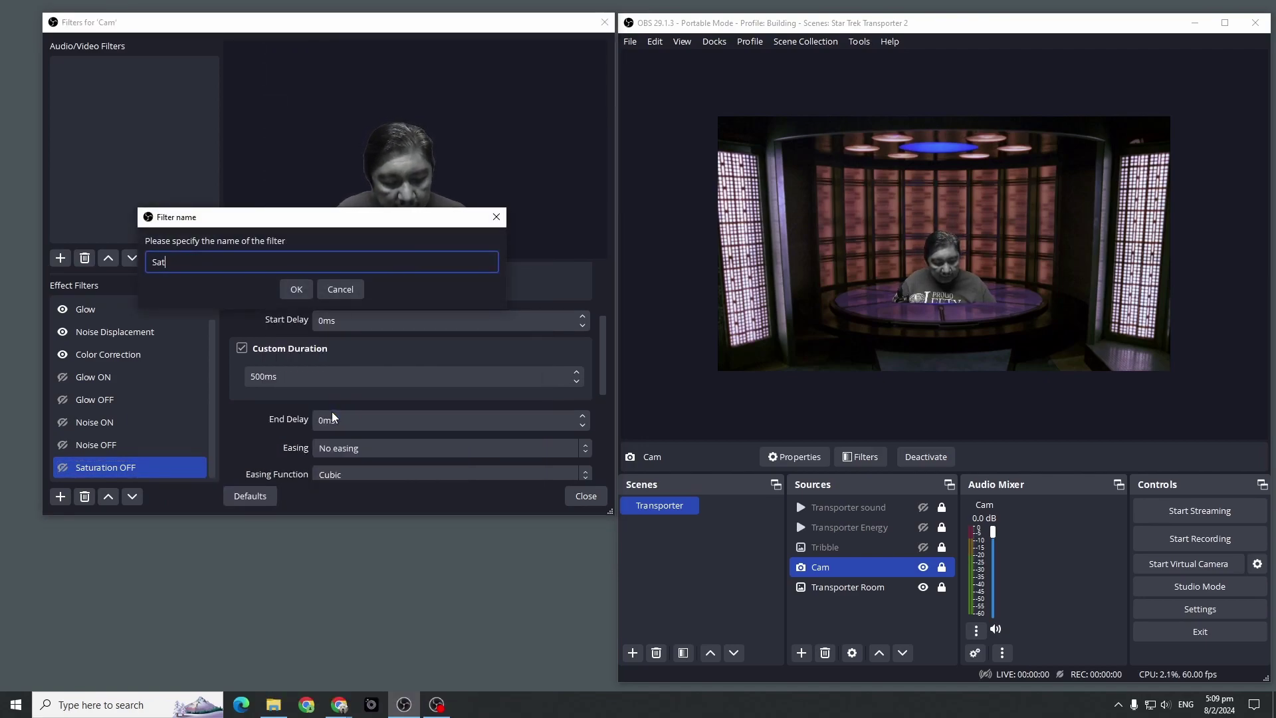
{"action": "type", "text": "uration ON"}
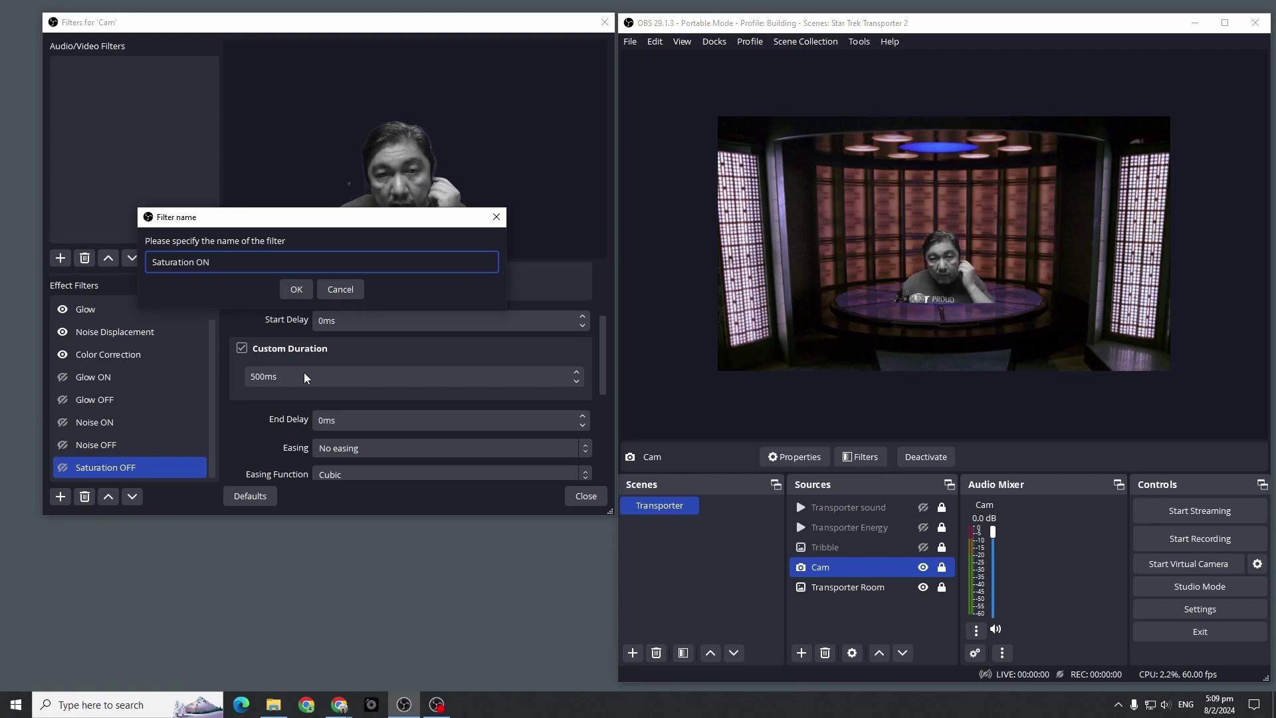
{"action": "left_click", "coordinate": [296, 290]}
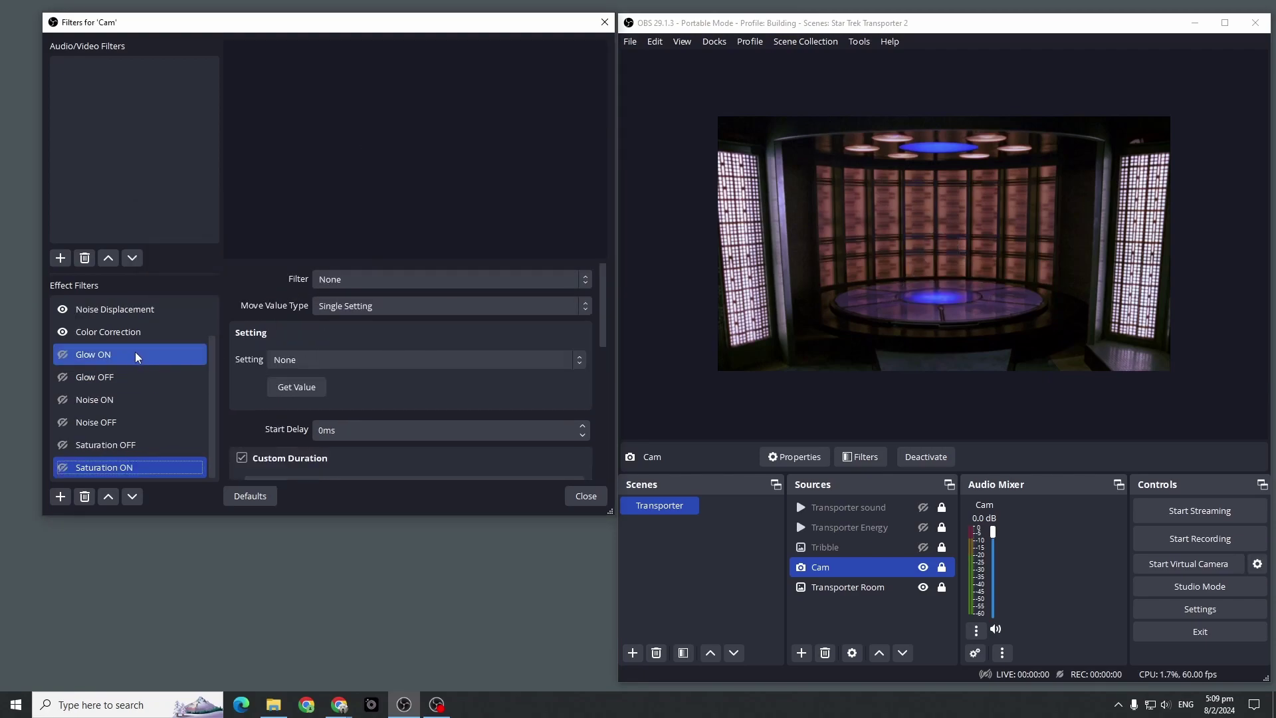
Raise the Color Correction filter's saturation to 0.72.
{"action": "left_click", "coordinate": [140, 333]}
{"action": "left_click_drag", "start_coordinate": [297, 397], "coordinate": [367, 396]}
{"action": "double_click", "coordinate": [583, 398]}
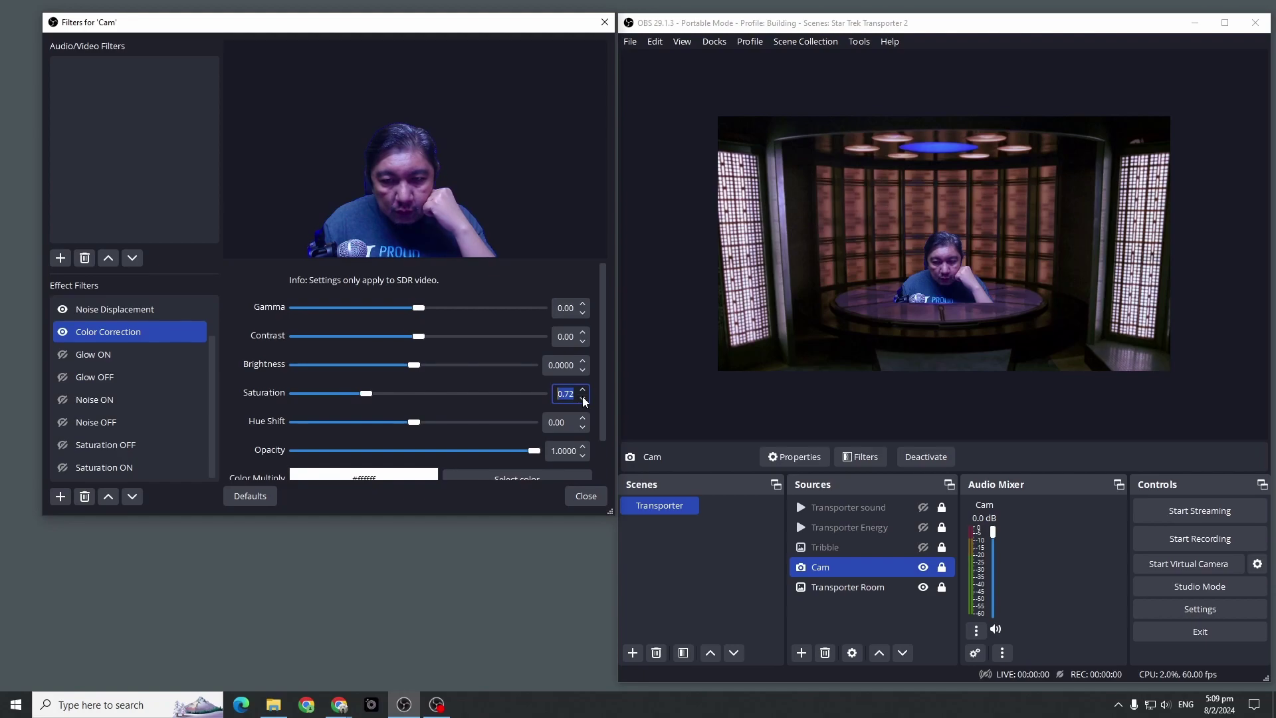
{"action": "left_click", "coordinate": [213, 422]}
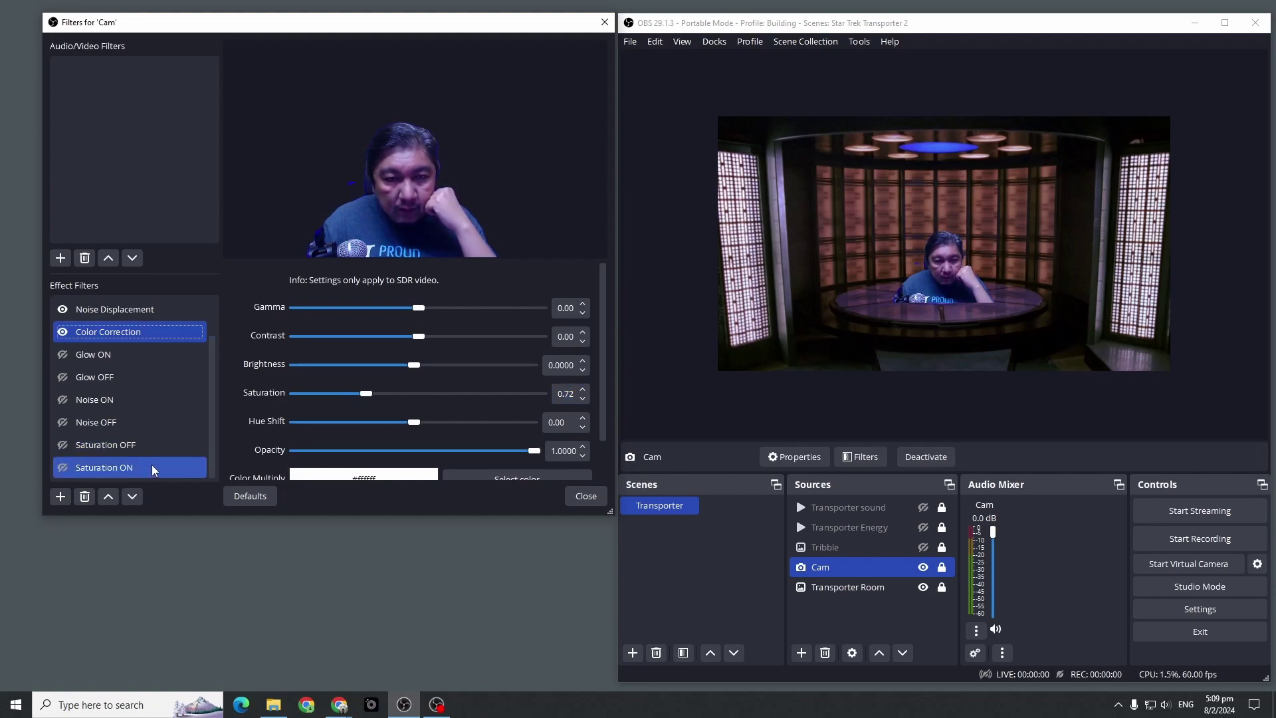
Target the Color Correction filter's Saturation setting in the Saturation ON filter, using the single setting value of 0.72.
{"action": "left_click", "coordinate": [152, 464]}
{"action": "left_click", "coordinate": [448, 279]}
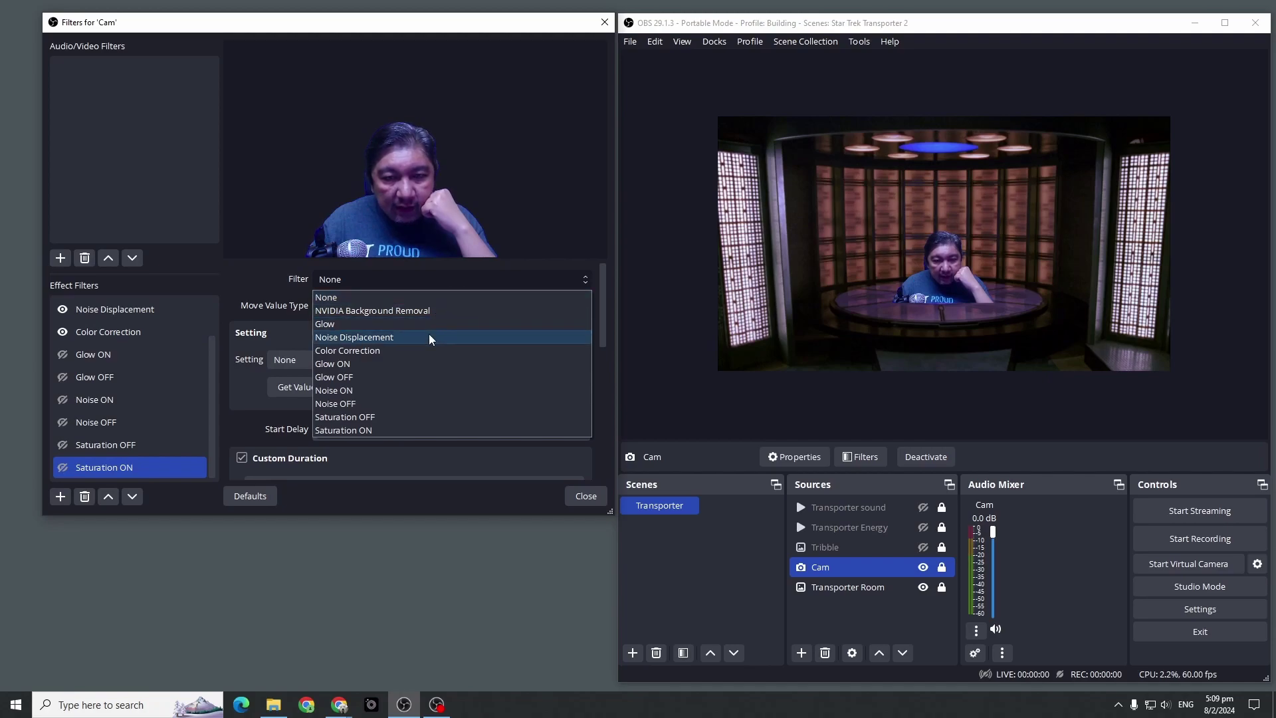
{"action": "left_click", "coordinate": [427, 345]}
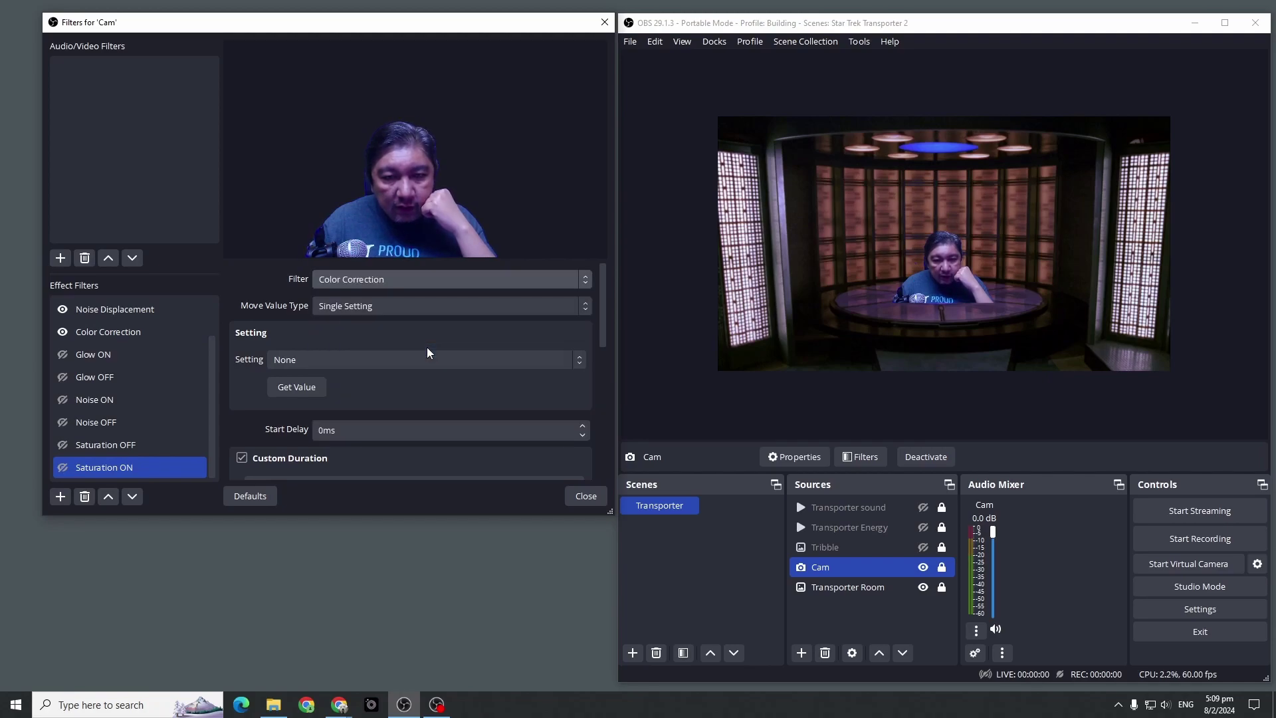
{"action": "left_click", "coordinate": [355, 357]}
{"action": "left_click", "coordinate": [339, 430]}
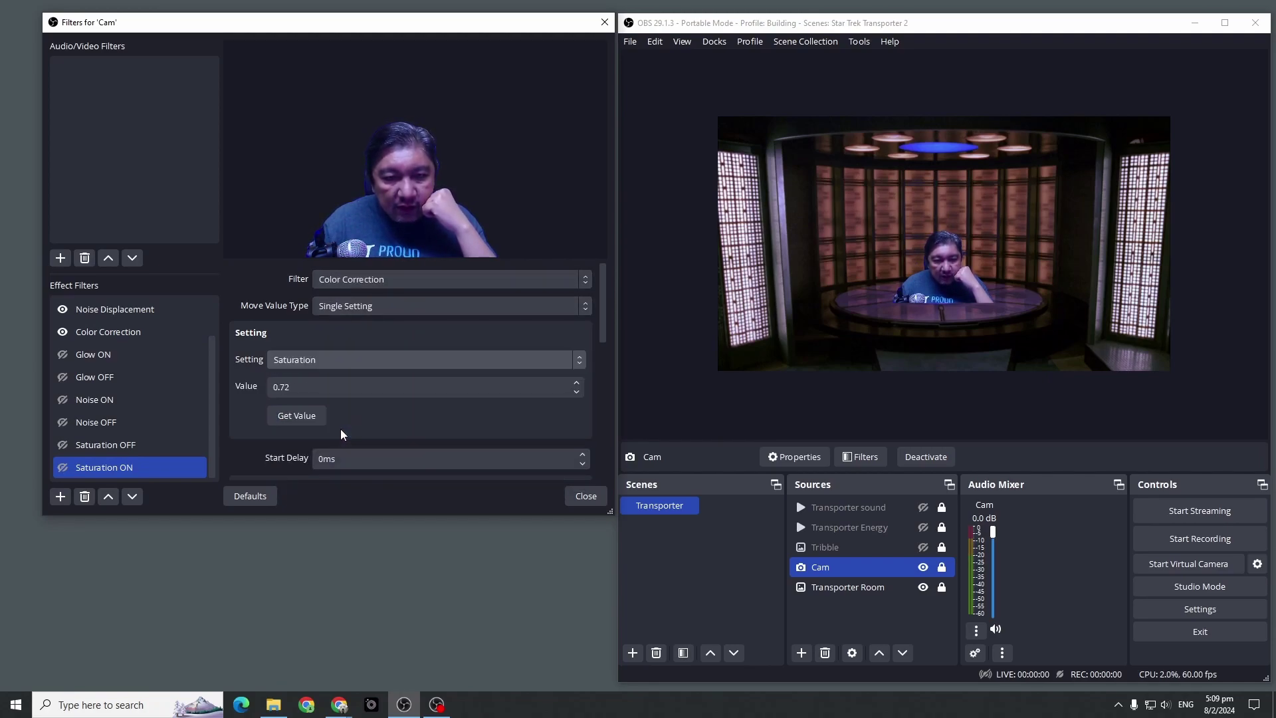
Set Saturation ON's custom duration to 500 ms and its easing to No easing.
{"action": "left_click_drag", "start_coordinate": [604, 330], "coordinate": [602, 393]}
{"action": "left_click", "coordinate": [251, 366]}
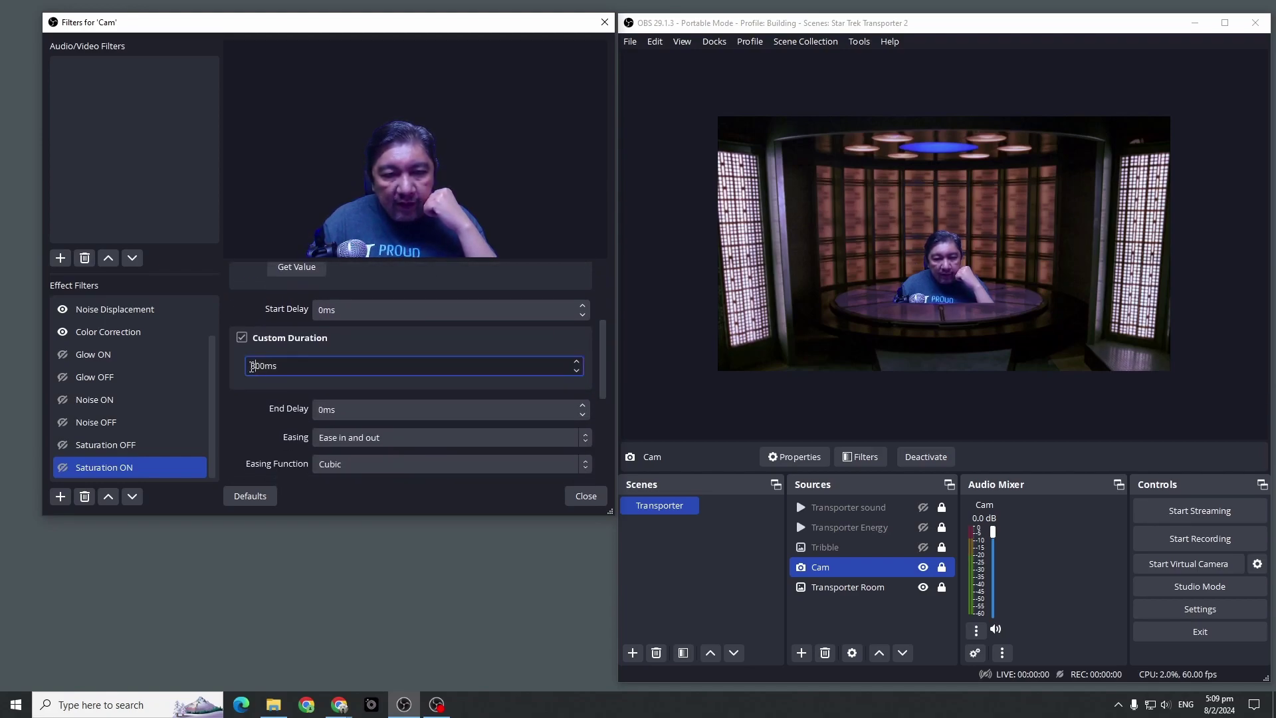
{"action": "key", "text": "Delete"}
{"action": "type", "text": "5"}
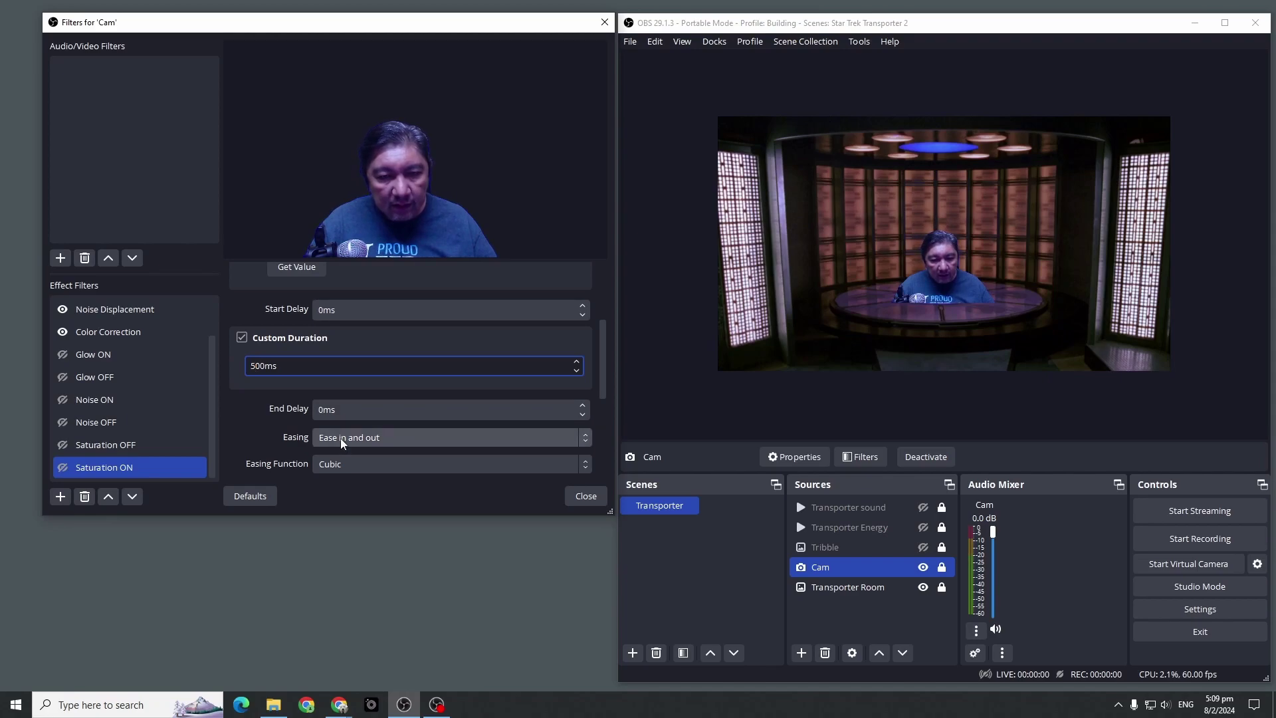
{"action": "left_click", "coordinate": [341, 437]}
{"action": "left_click", "coordinate": [344, 458]}
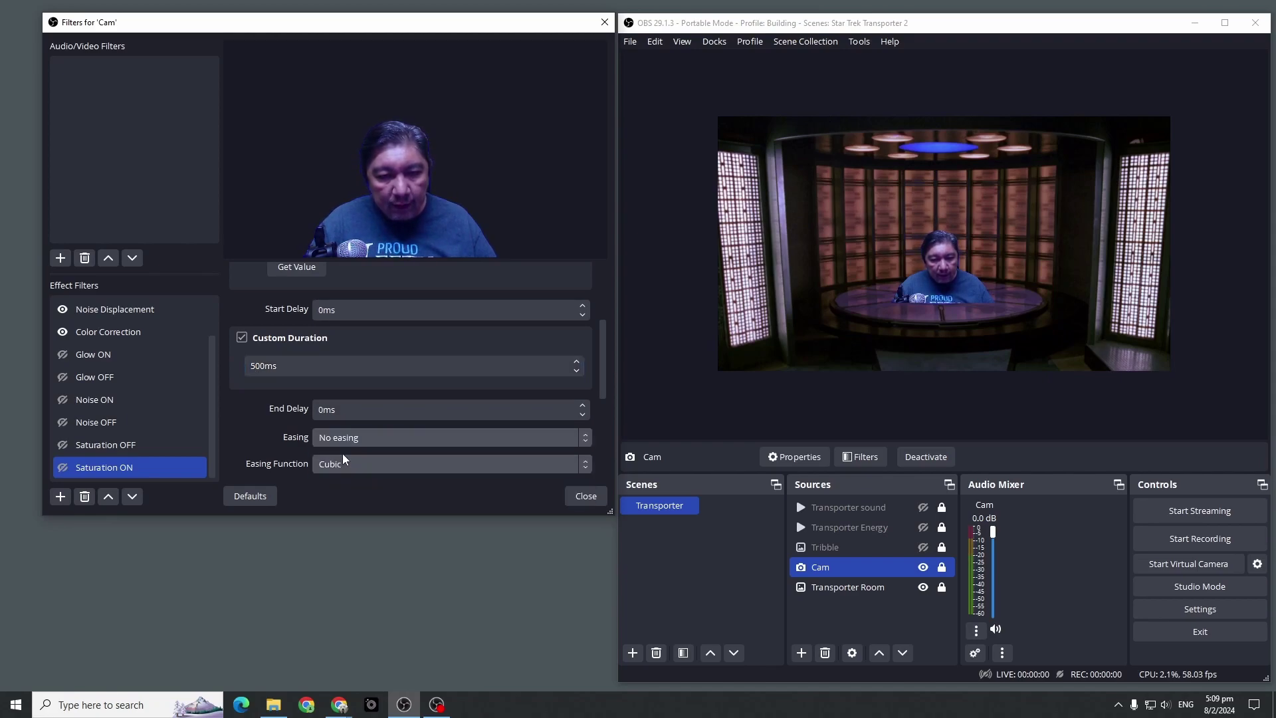
Test the saturation animation by enabling Saturation OFF and Saturation ON in turn.
{"action": "left_click", "coordinate": [61, 446]}
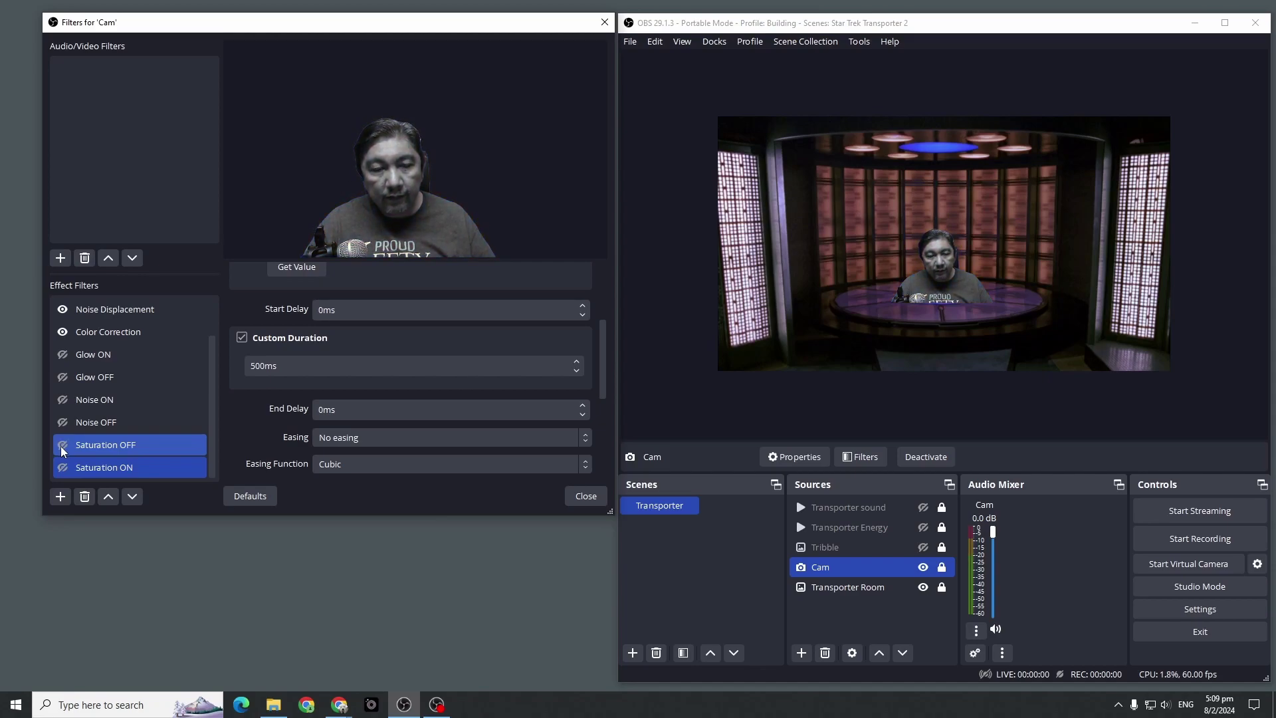
{"action": "left_click", "coordinate": [63, 468]}
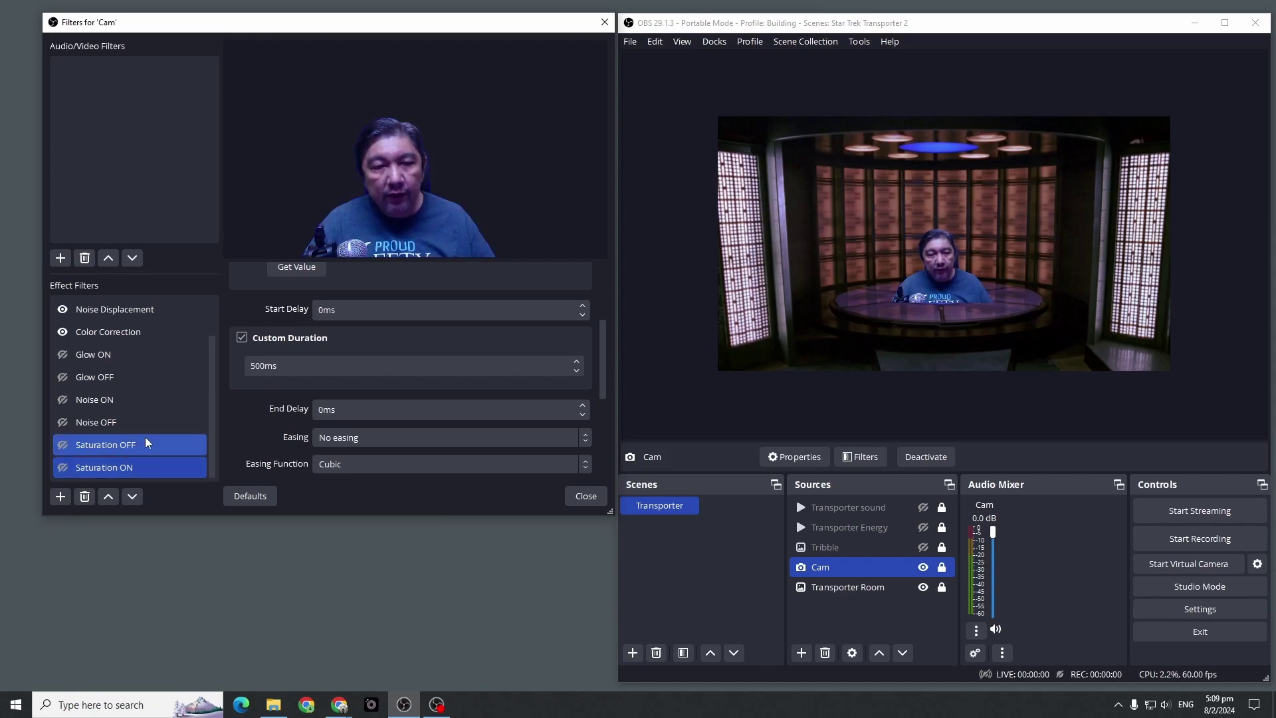
{"action": "left_click", "coordinate": [168, 398], "text": "ctrl"}
{"action": "left_click", "coordinate": [168, 397], "text": "ctrl"}
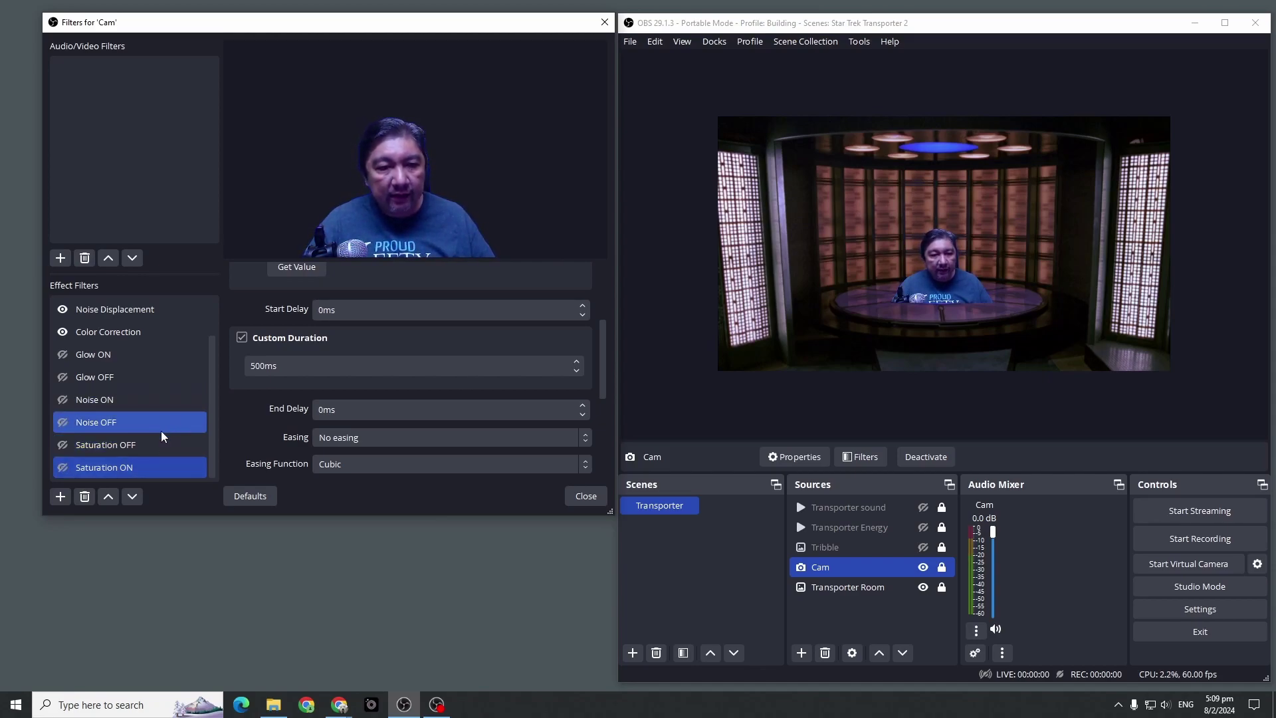
Add a Move Value effect filter named Opacity ON to the Cam source.
{"action": "right_click", "coordinate": [165, 464]}
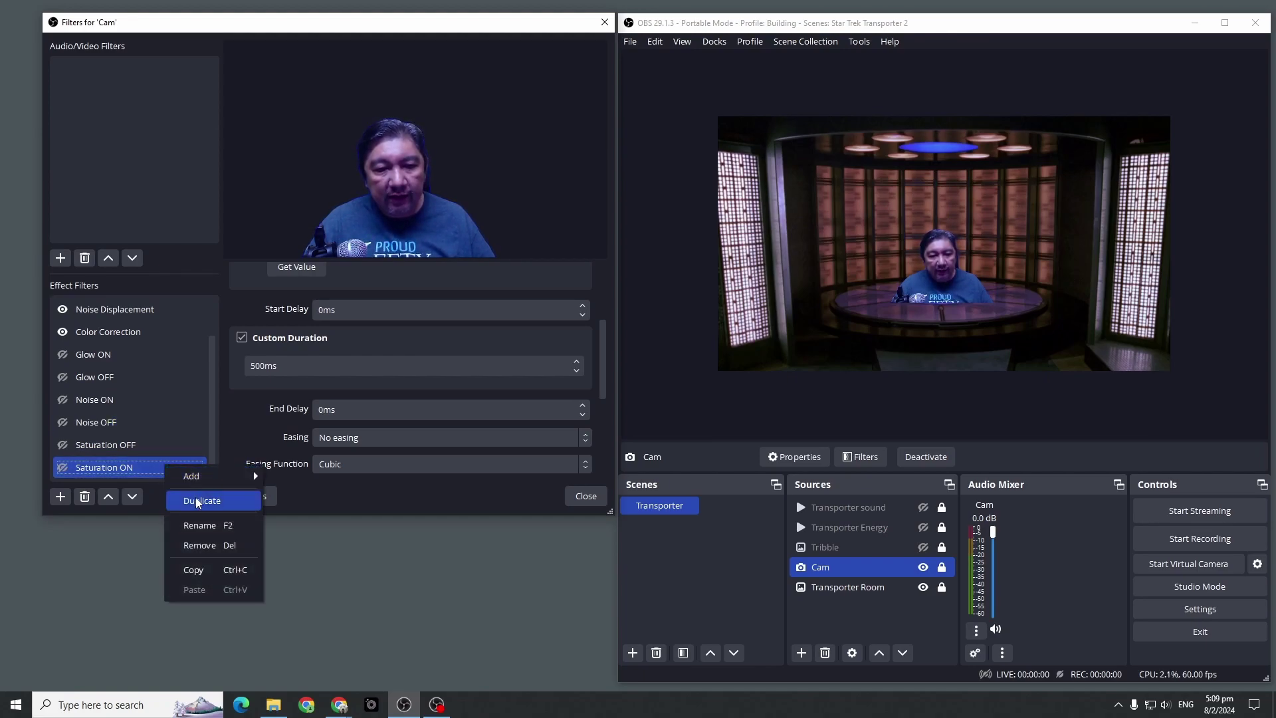
{"action": "mouse_move", "coordinate": [201, 471]}
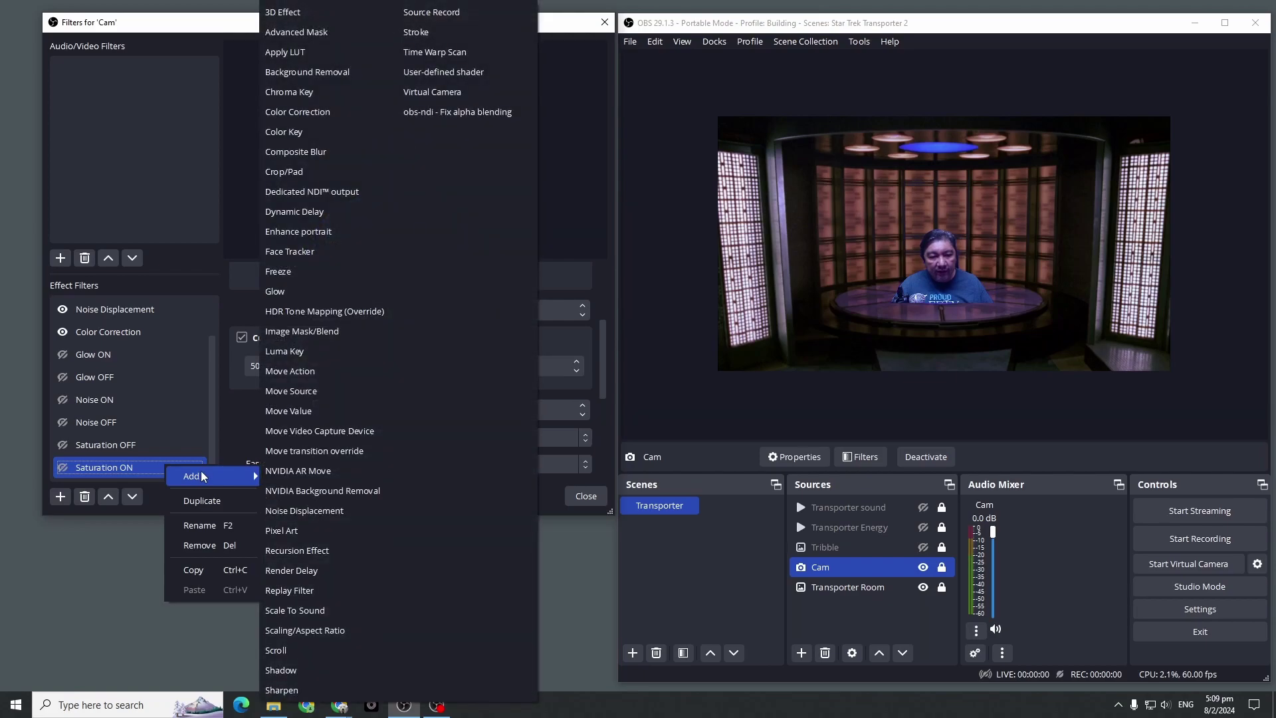
{"action": "left_click", "coordinate": [334, 410]}
{"action": "type", "text": "O"}
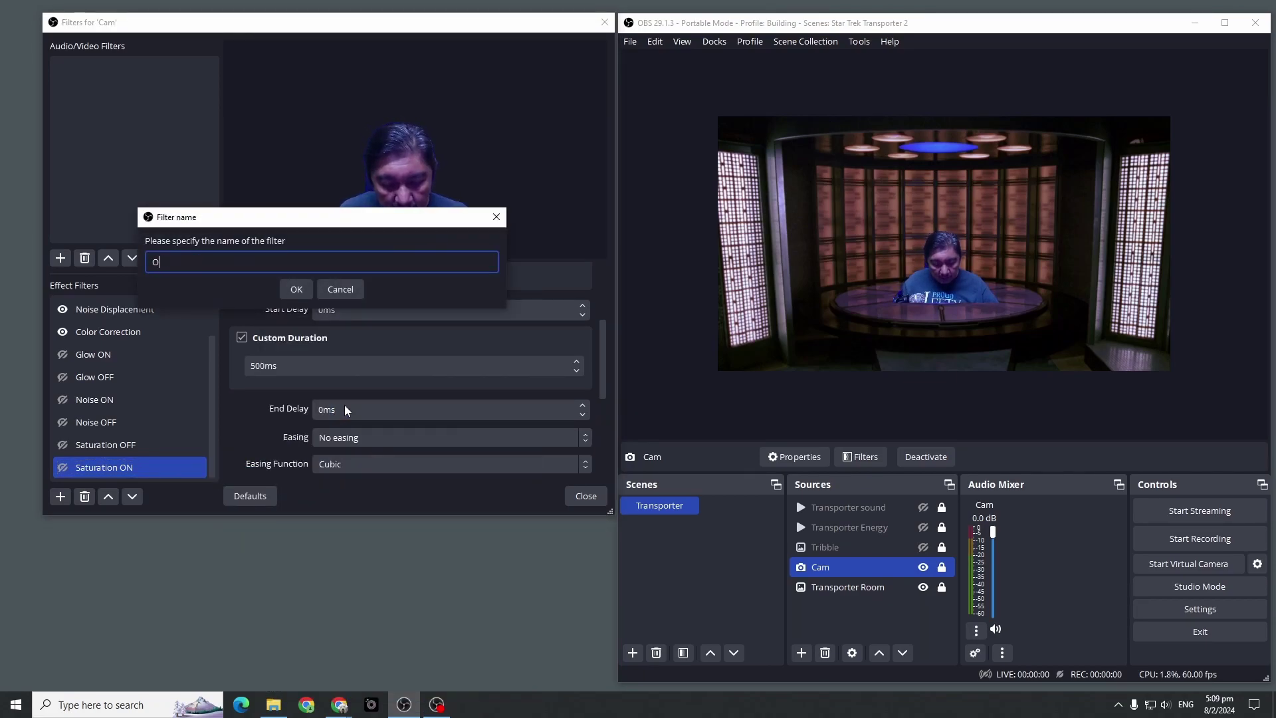
{"action": "type", "text": "pacity ON"}
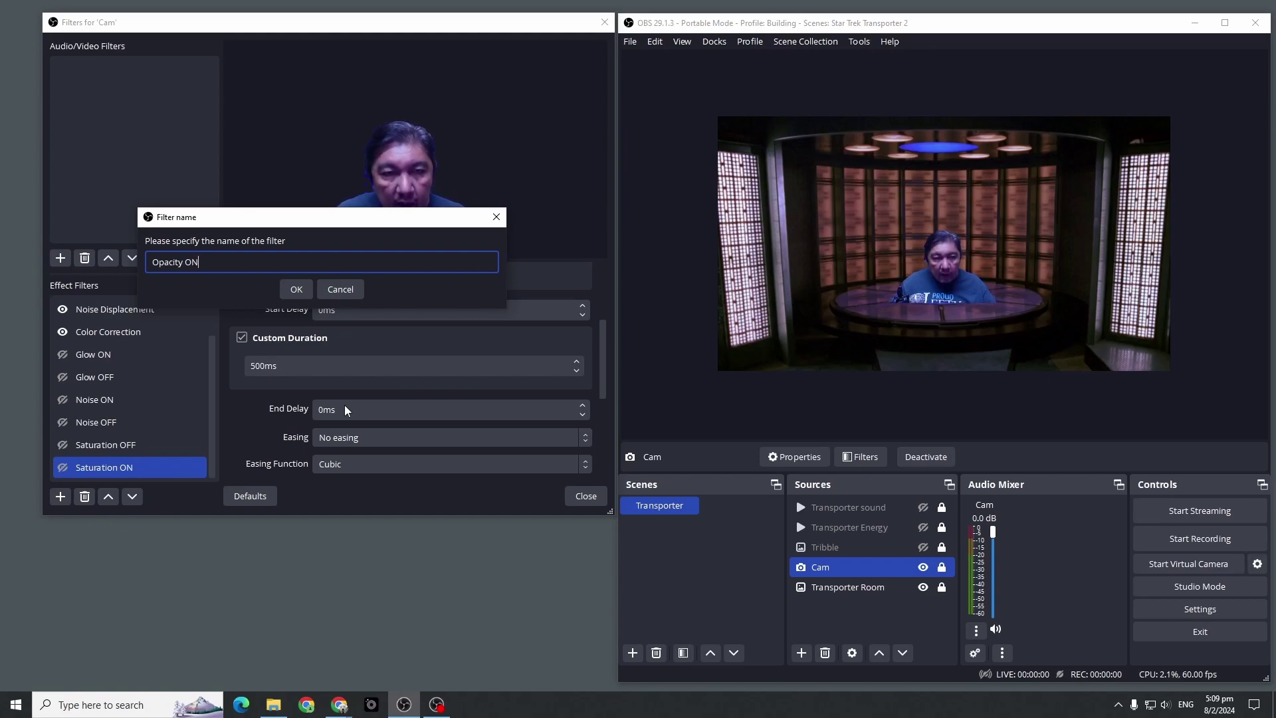
{"action": "left_click", "coordinate": [296, 288]}
Target the Color Correction filter's Opacity setting in Opacity ON, using the single setting value of 1.0000.
{"action": "left_click", "coordinate": [419, 275]}
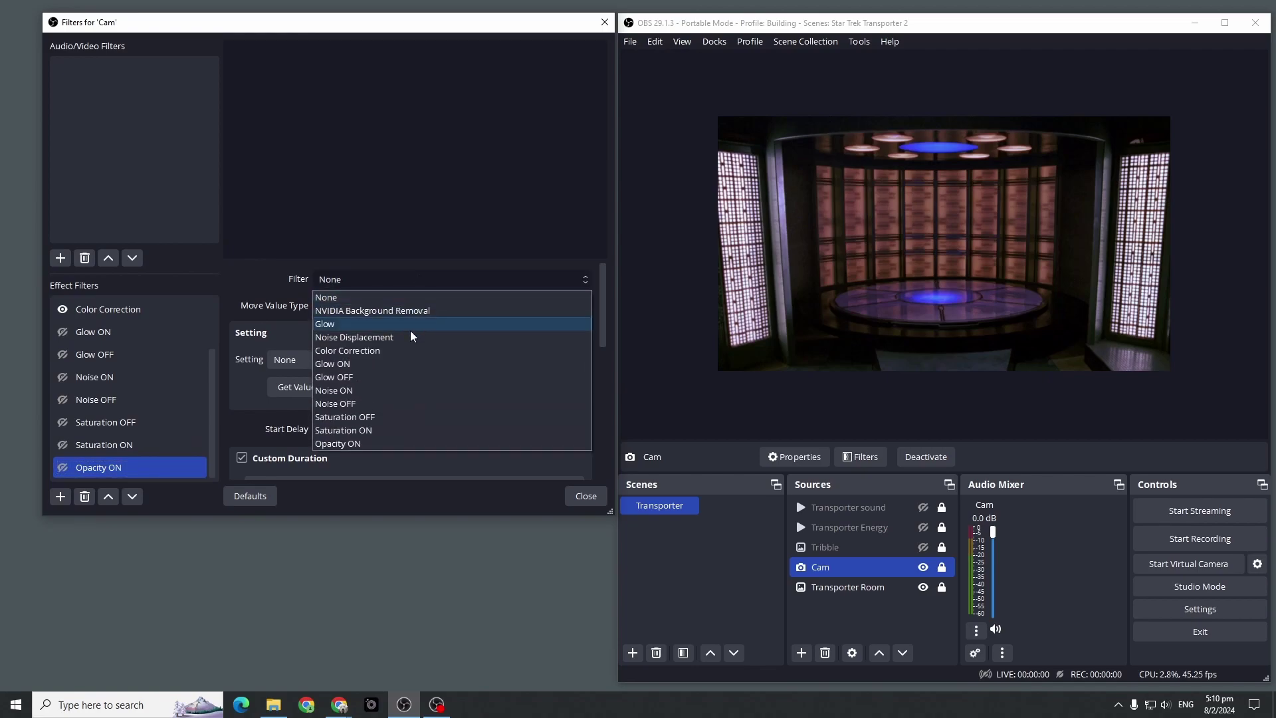
{"action": "left_click", "coordinate": [405, 348]}
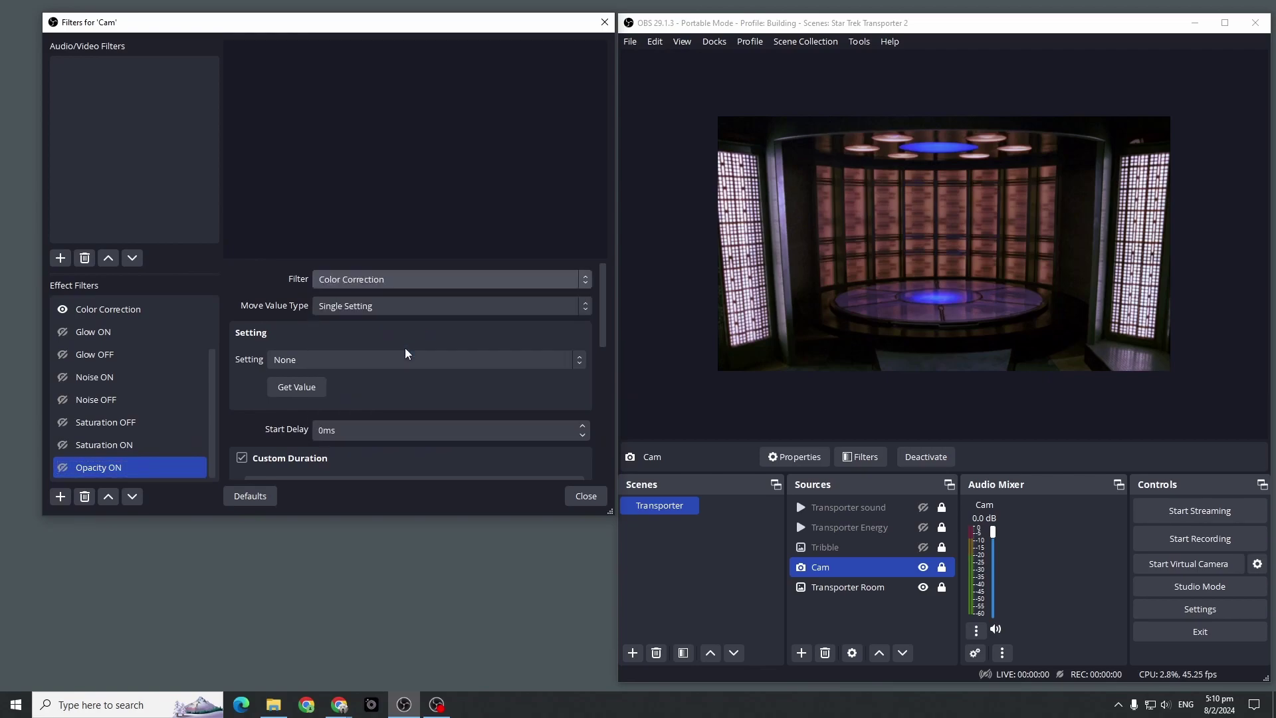
{"action": "left_click", "coordinate": [330, 360]}
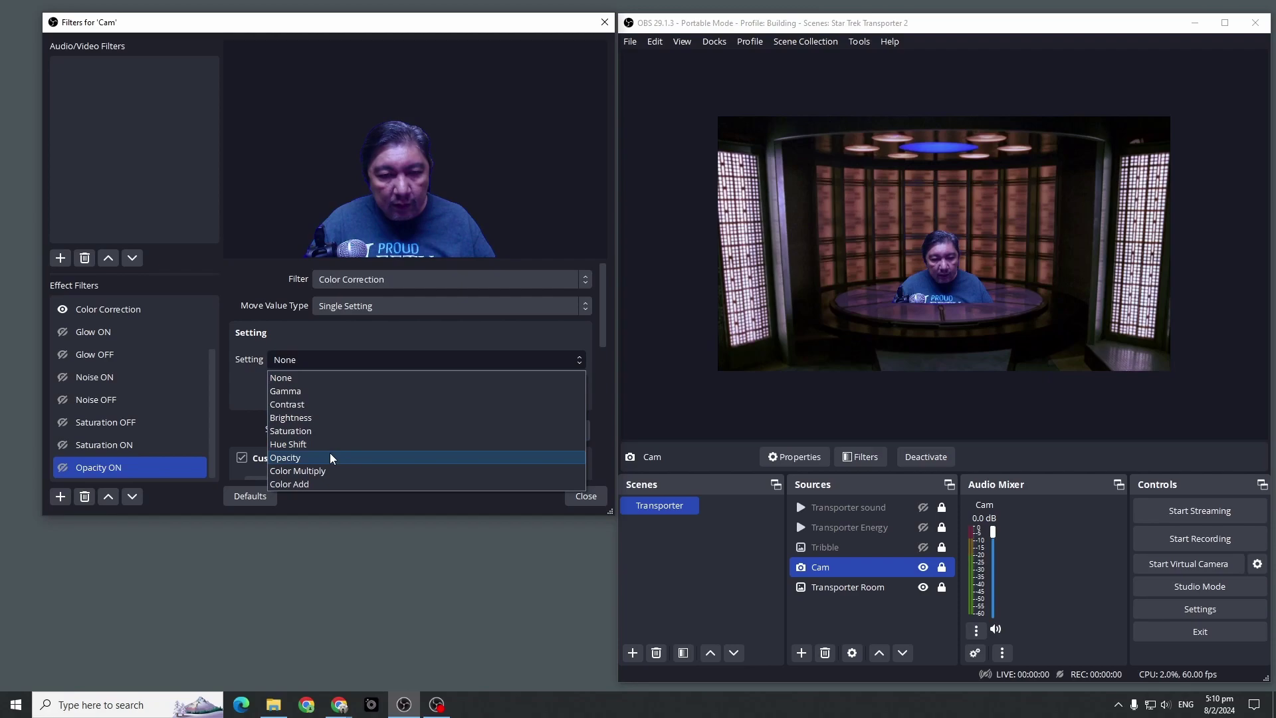
{"action": "left_click", "coordinate": [330, 453]}
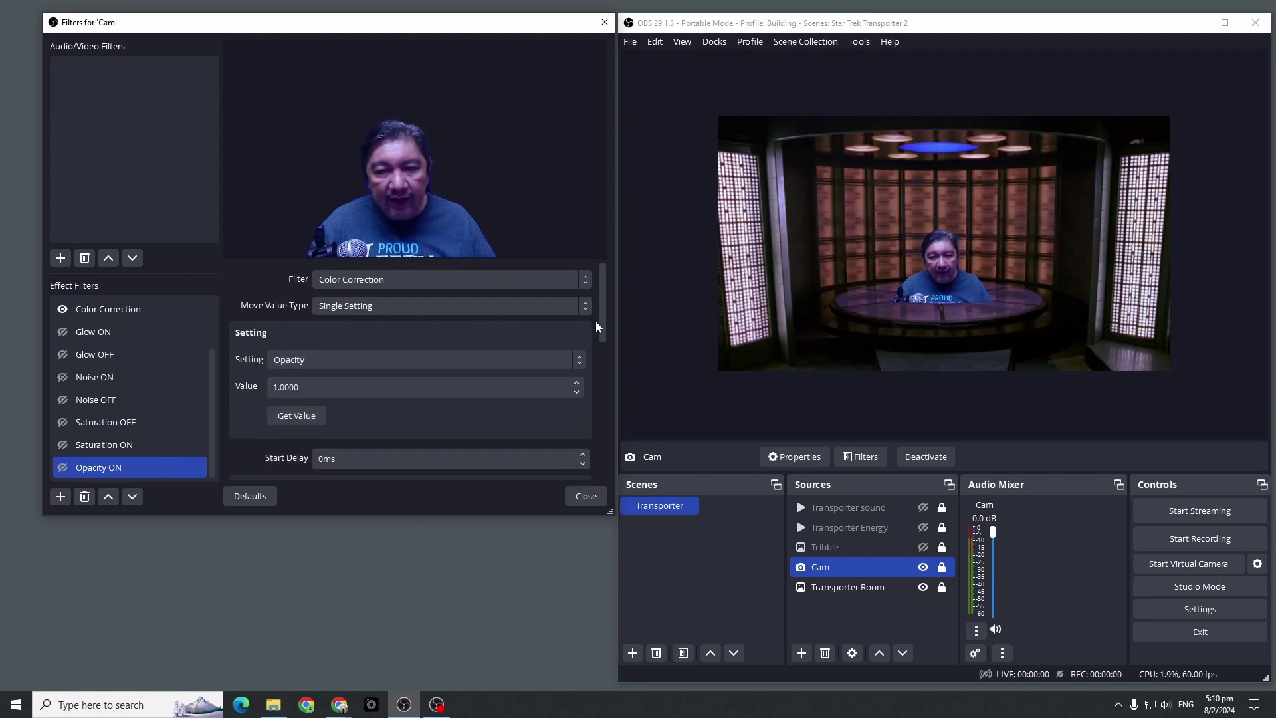
Set Opacity ON's custom duration to 500 ms and its easing to No easing.
{"action": "left_click_drag", "start_coordinate": [604, 321], "coordinate": [604, 364]}
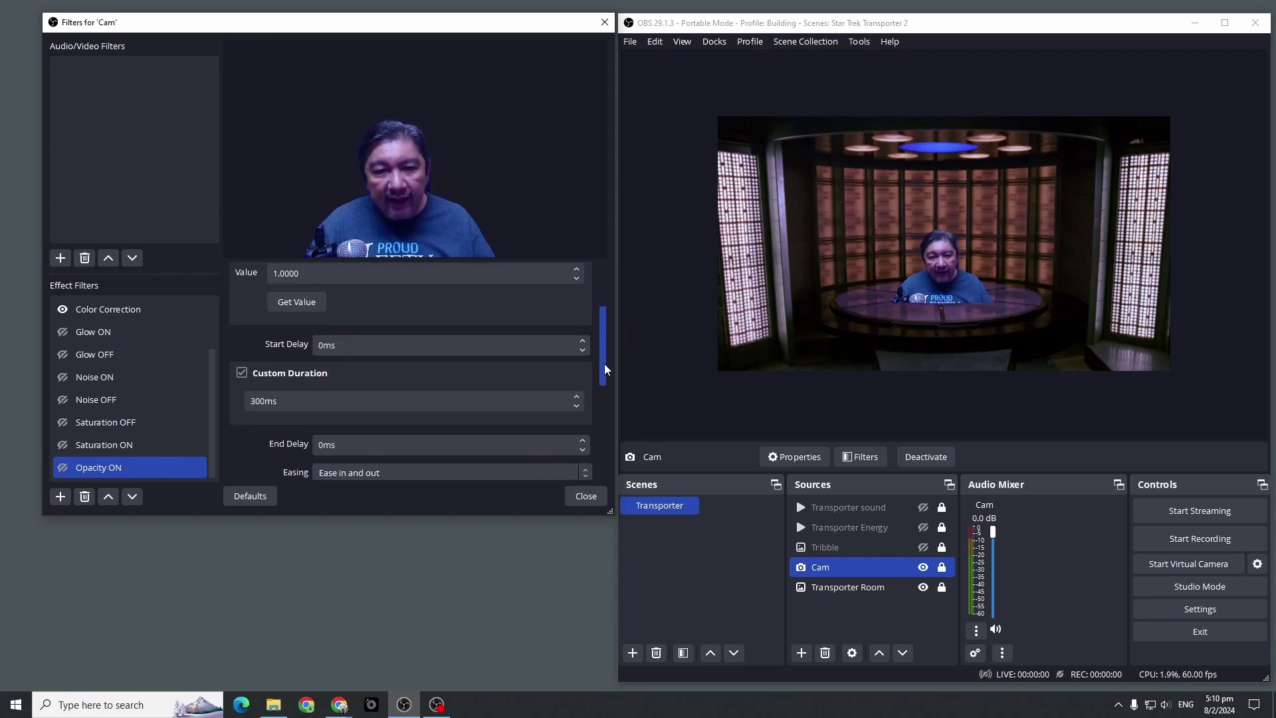
{"action": "left_click_drag", "start_coordinate": [258, 403], "coordinate": [236, 401]}
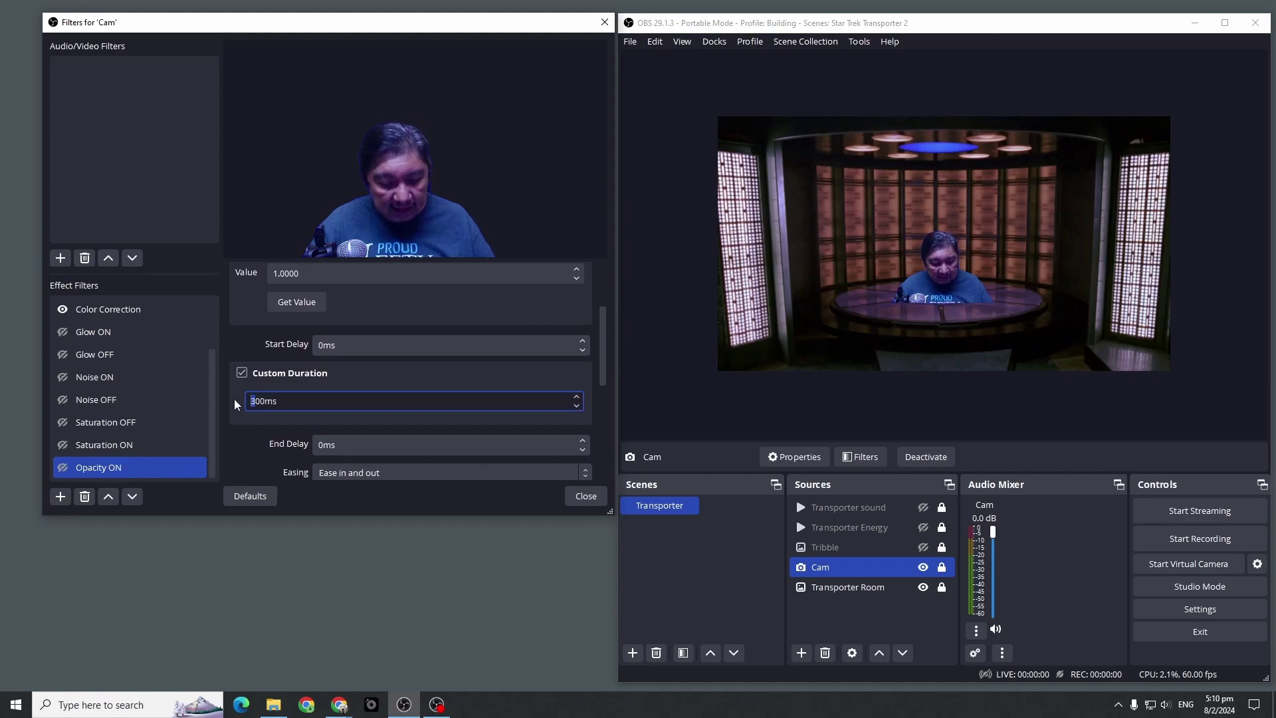
{"action": "type", "text": "5"}
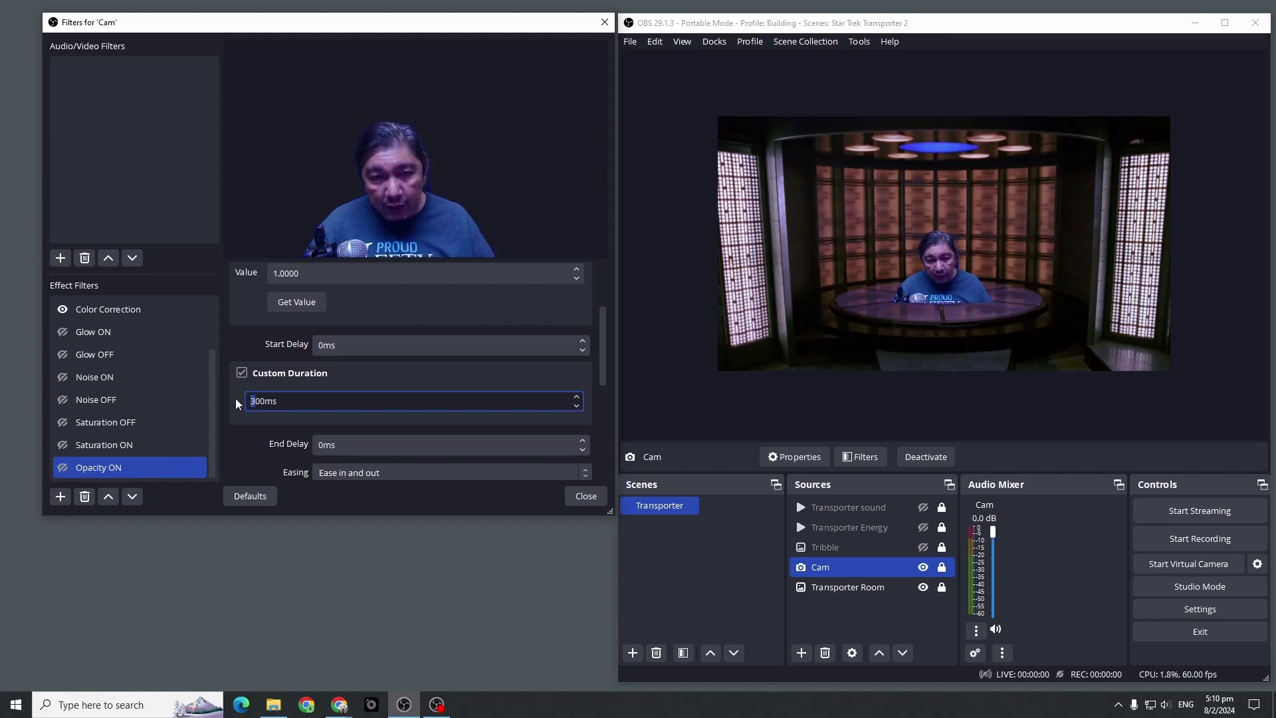
{"action": "left_click", "coordinate": [369, 469]}
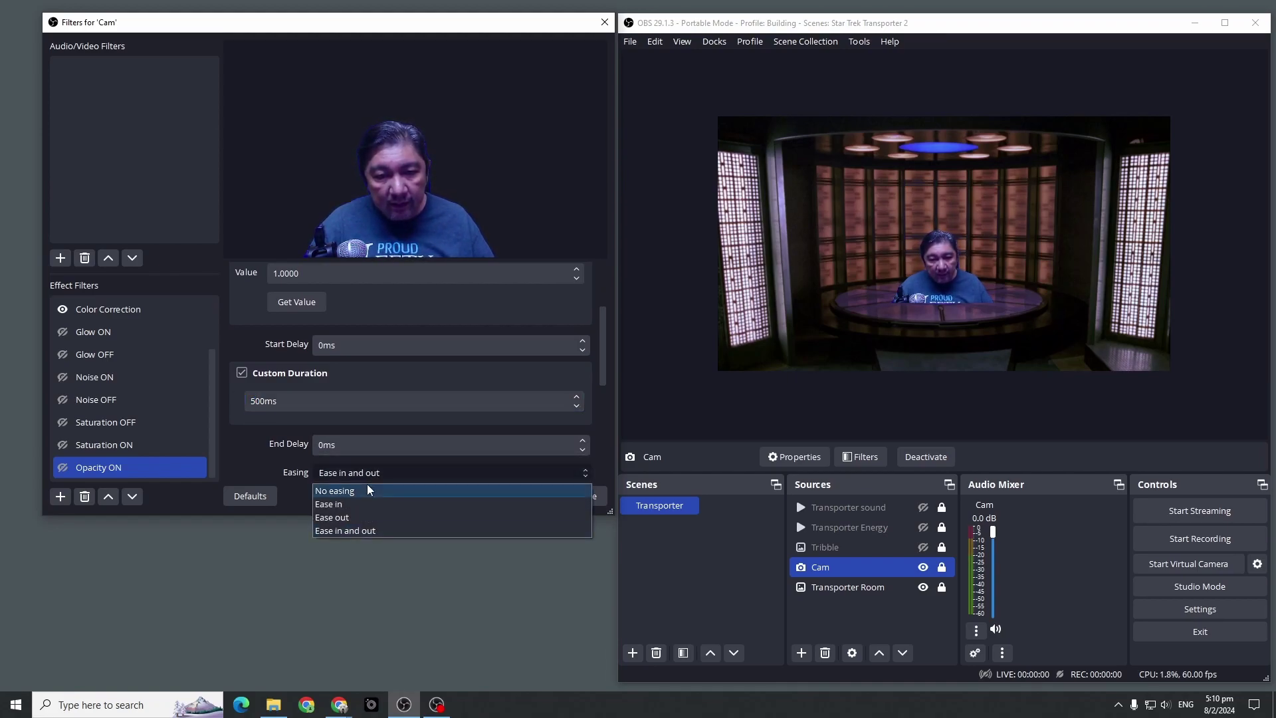
{"action": "left_click", "coordinate": [367, 485]}
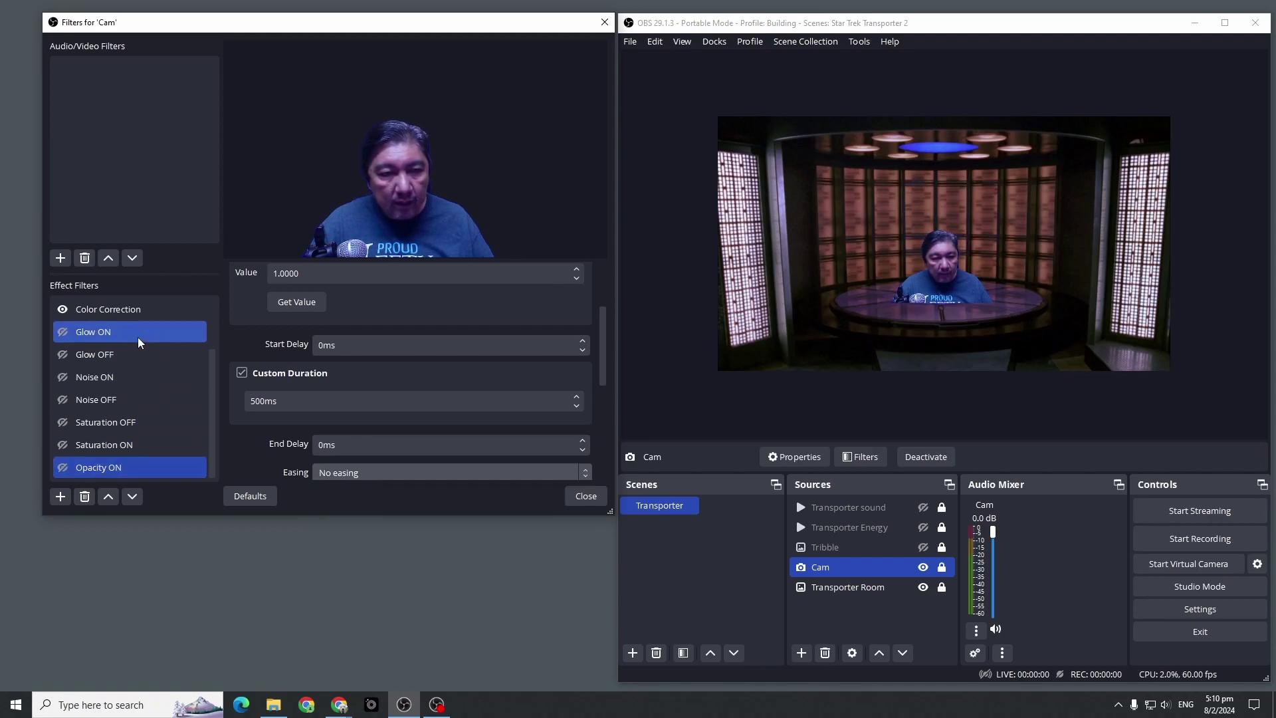
Lower the Color Correction filter's opacity to 0 and add a Move Value filter named Opacity OFF.
{"action": "left_click", "coordinate": [142, 309]}
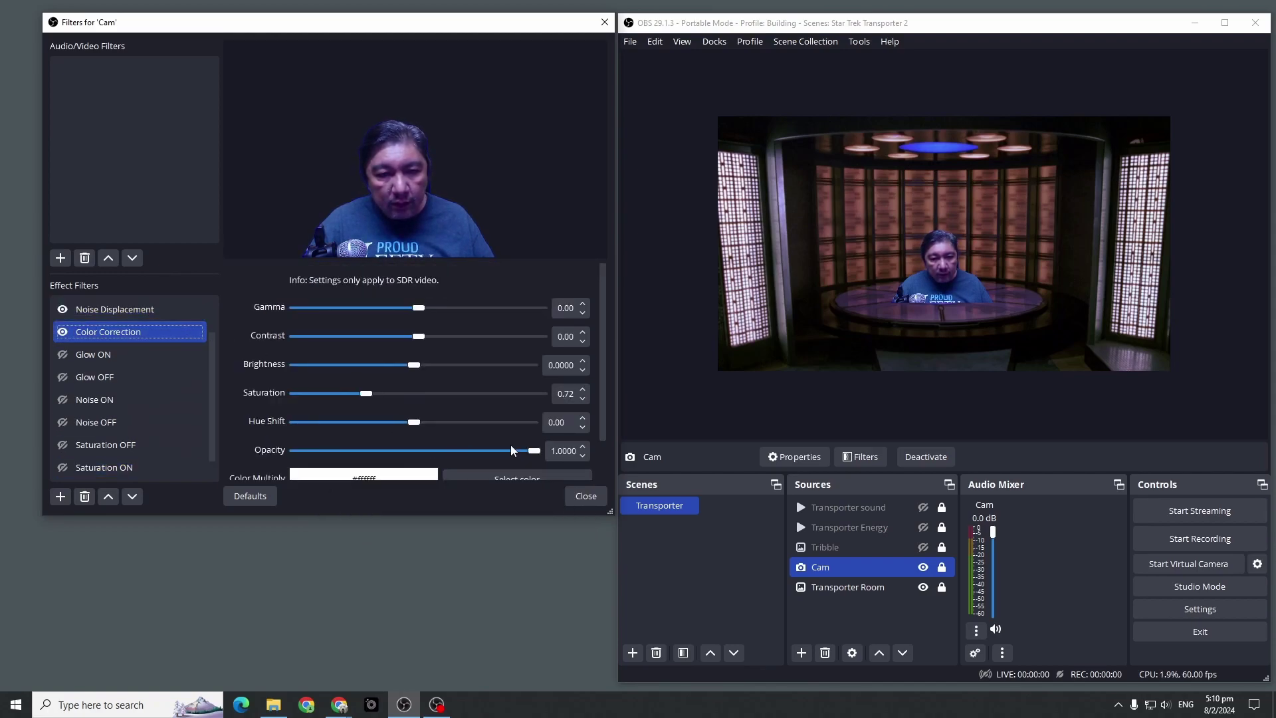
{"action": "left_click_drag", "start_coordinate": [533, 451], "coordinate": [237, 446]}
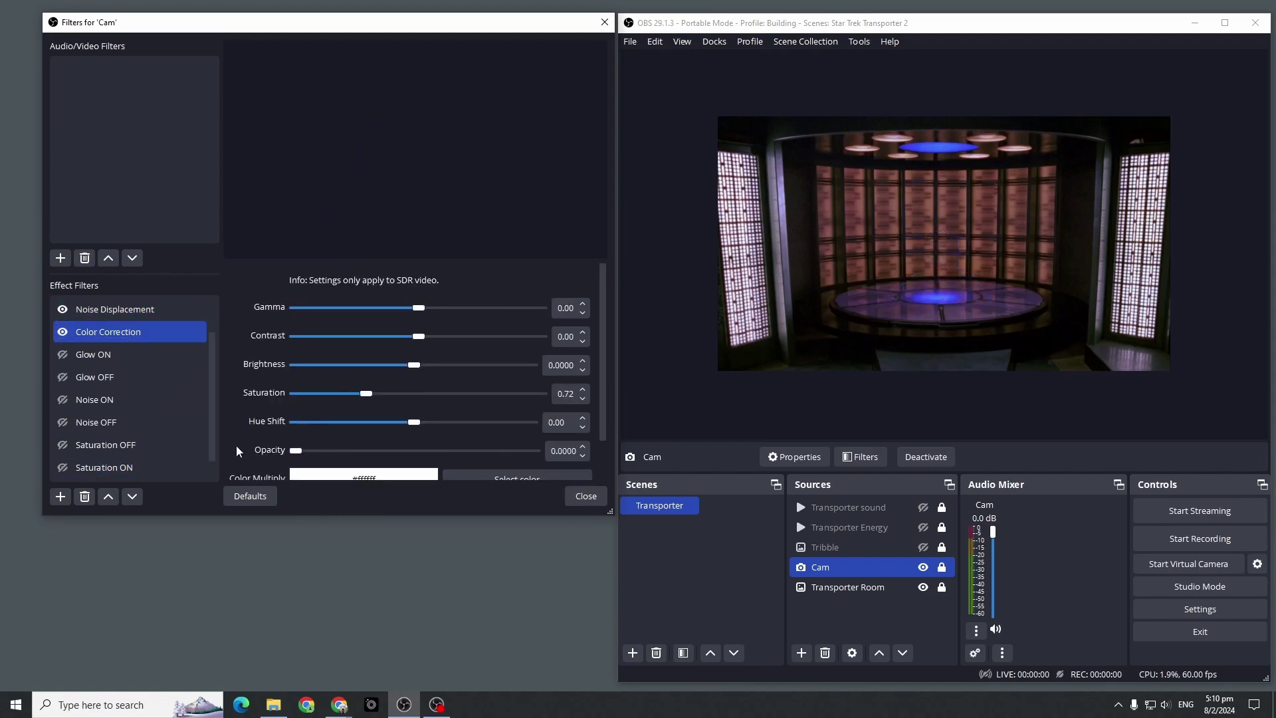
{"action": "right_click", "coordinate": [164, 465]}
{"action": "mouse_move", "coordinate": [202, 475]}
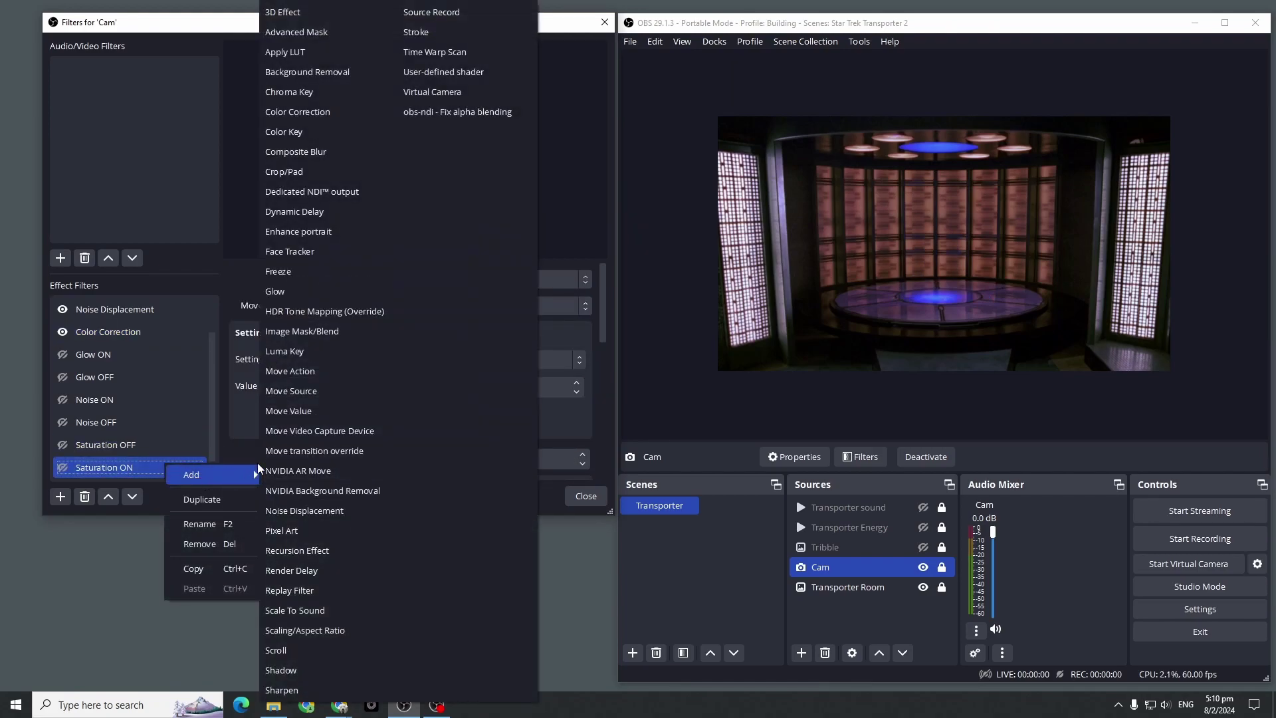
{"action": "left_click", "coordinate": [313, 410]}
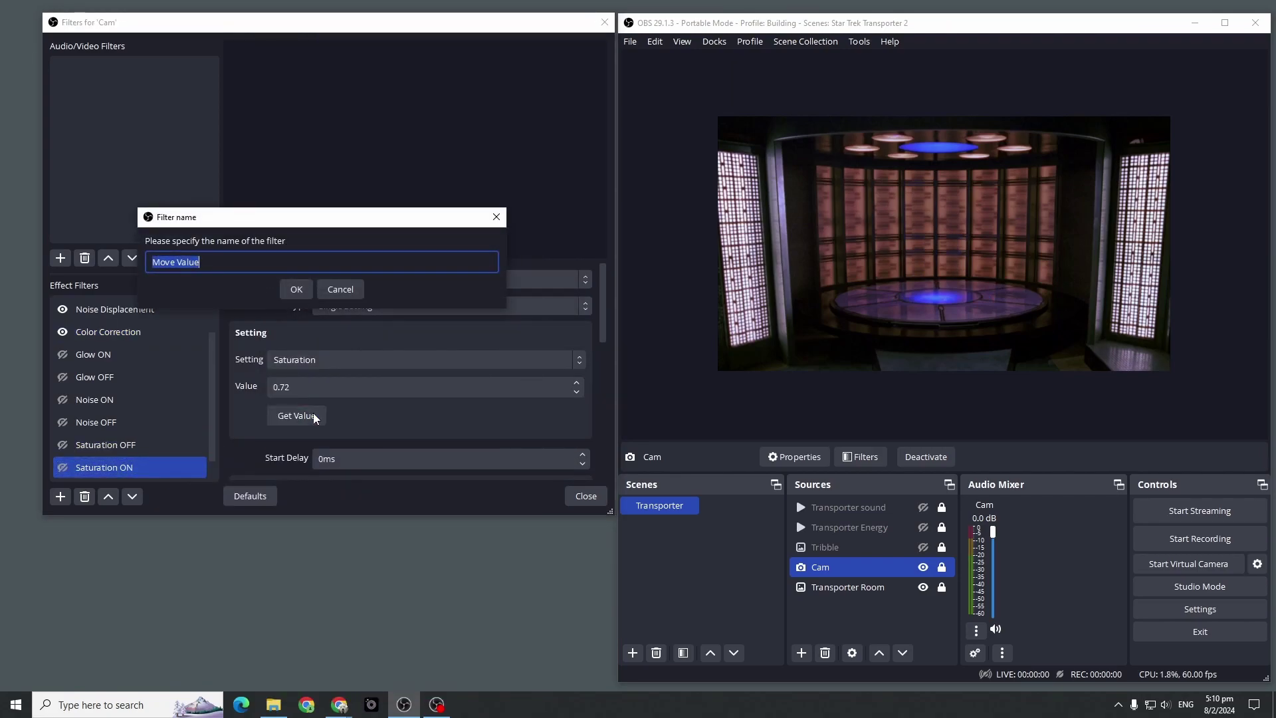
{"action": "type", "text": "Opacity OFF"}
{"action": "left_click", "coordinate": [301, 294]}
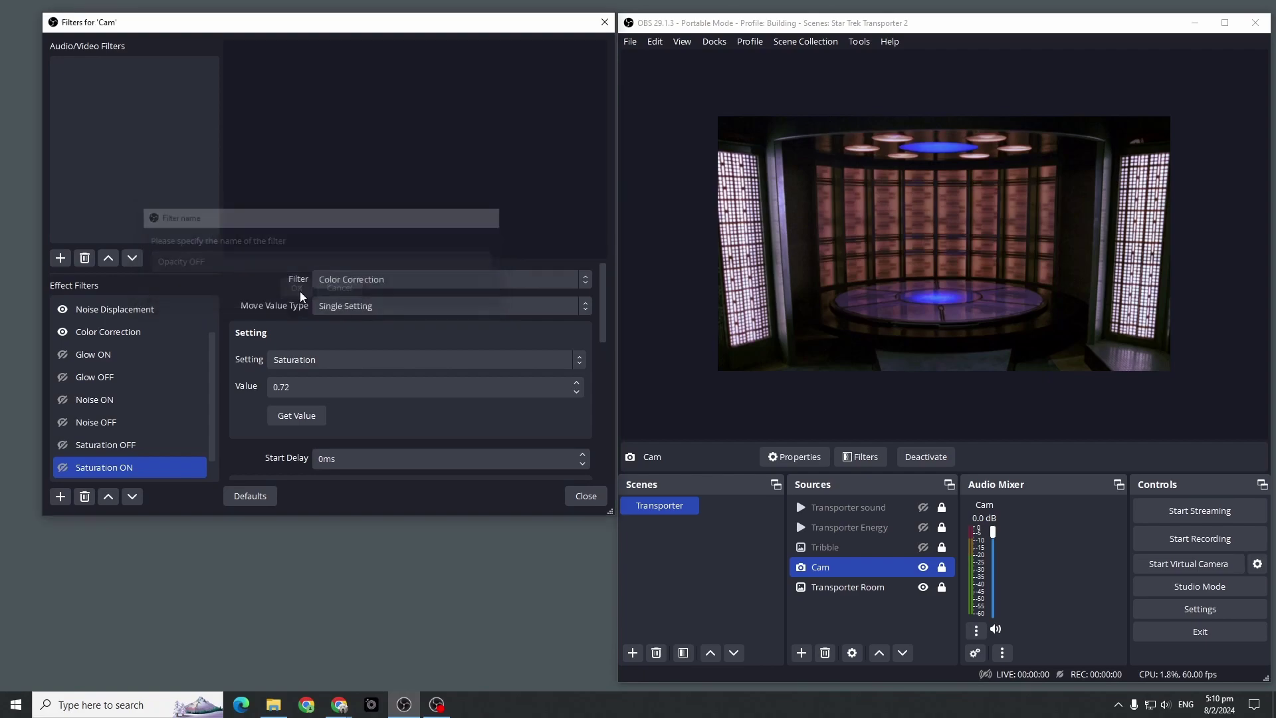
Target the Color Correction filter's Opacity setting in the Opacity OFF filter.
{"action": "left_click", "coordinate": [365, 279]}
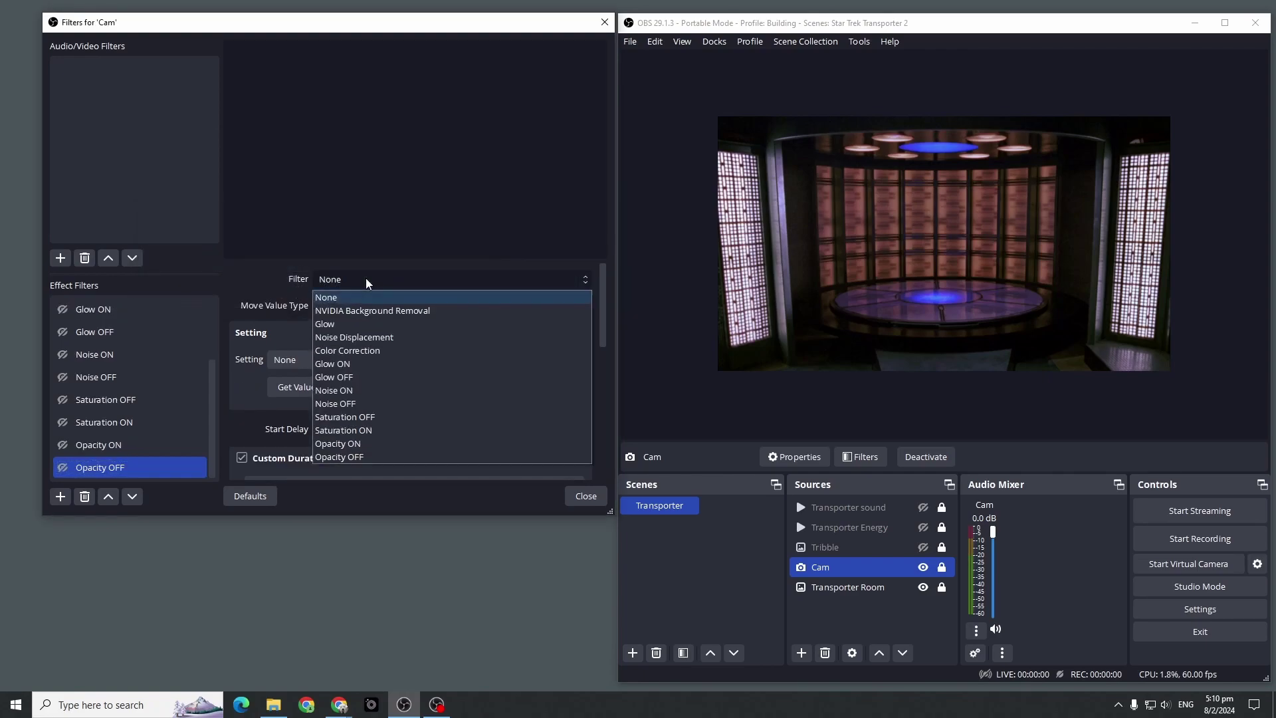
{"action": "left_click", "coordinate": [377, 349]}
{"action": "left_click", "coordinate": [360, 365]}
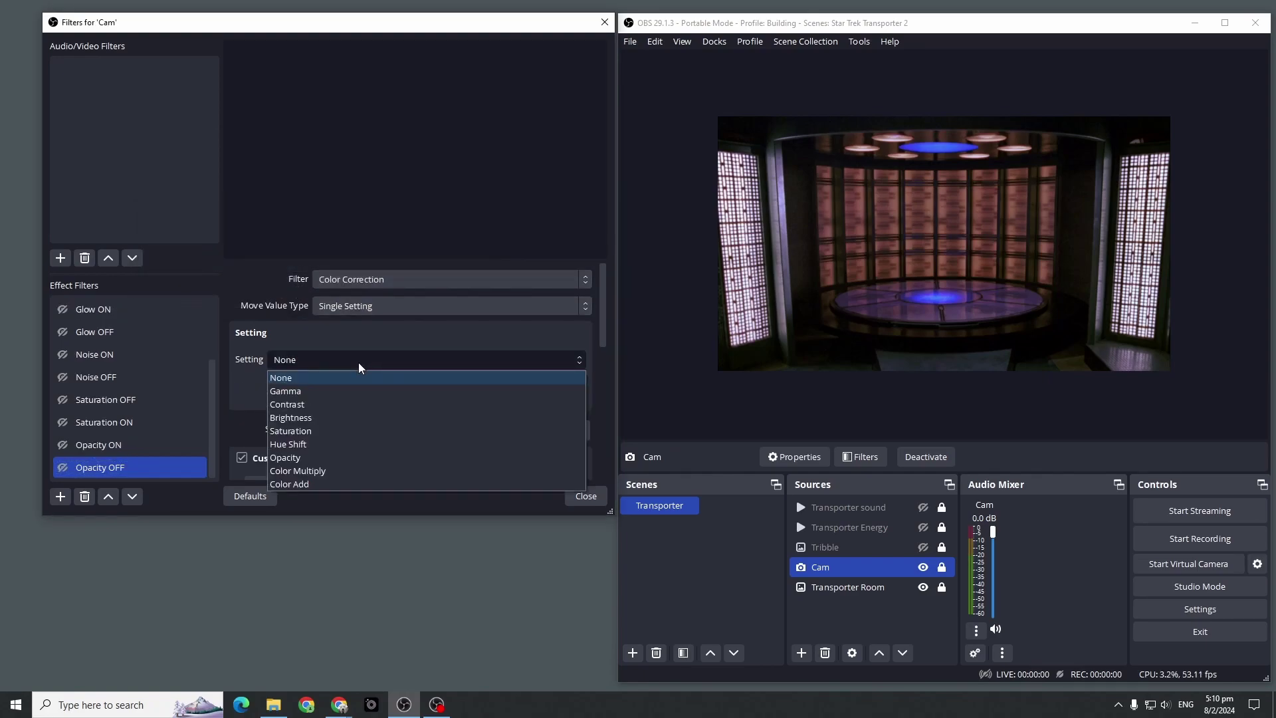
{"action": "left_click", "coordinate": [336, 457]}
Set Opacity OFF's custom duration to 500 ms and its easing to No easing.
{"action": "scroll", "coordinate": [602, 353], "scroll_direction": "down", "scroll_amount": 3}
{"action": "left_click", "coordinate": [243, 327]}
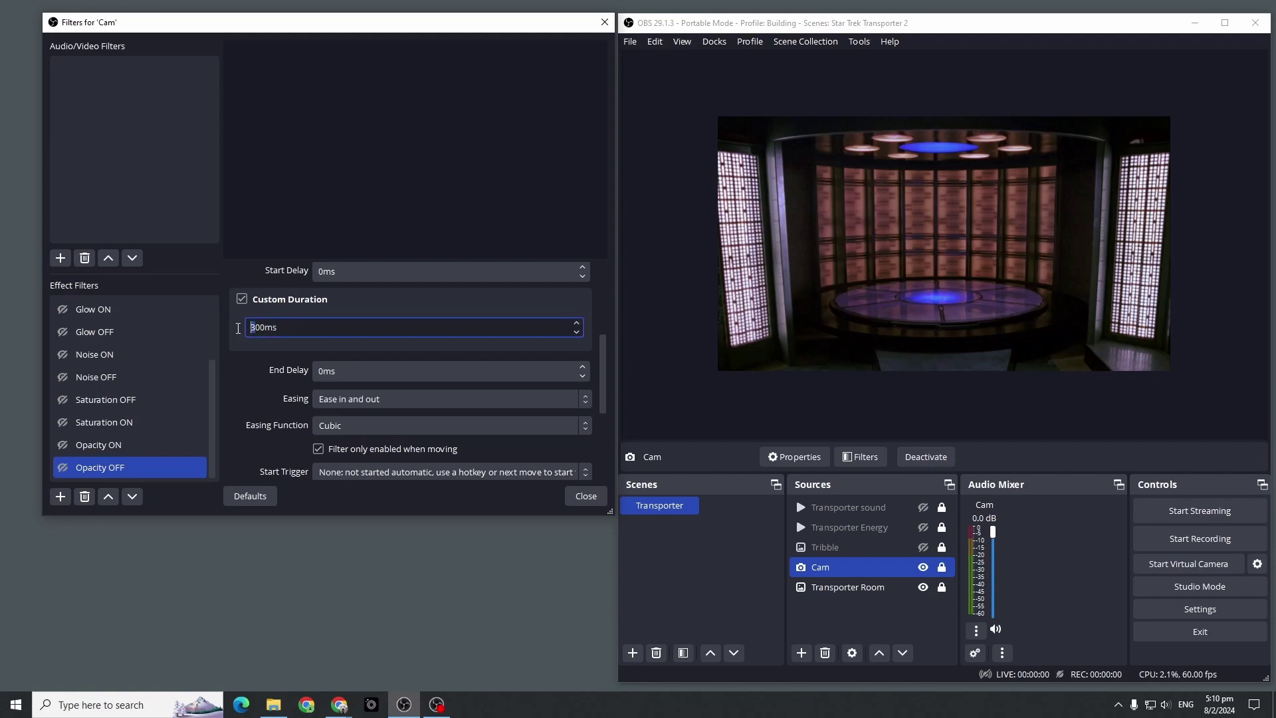
{"action": "left_click", "coordinate": [326, 400]}
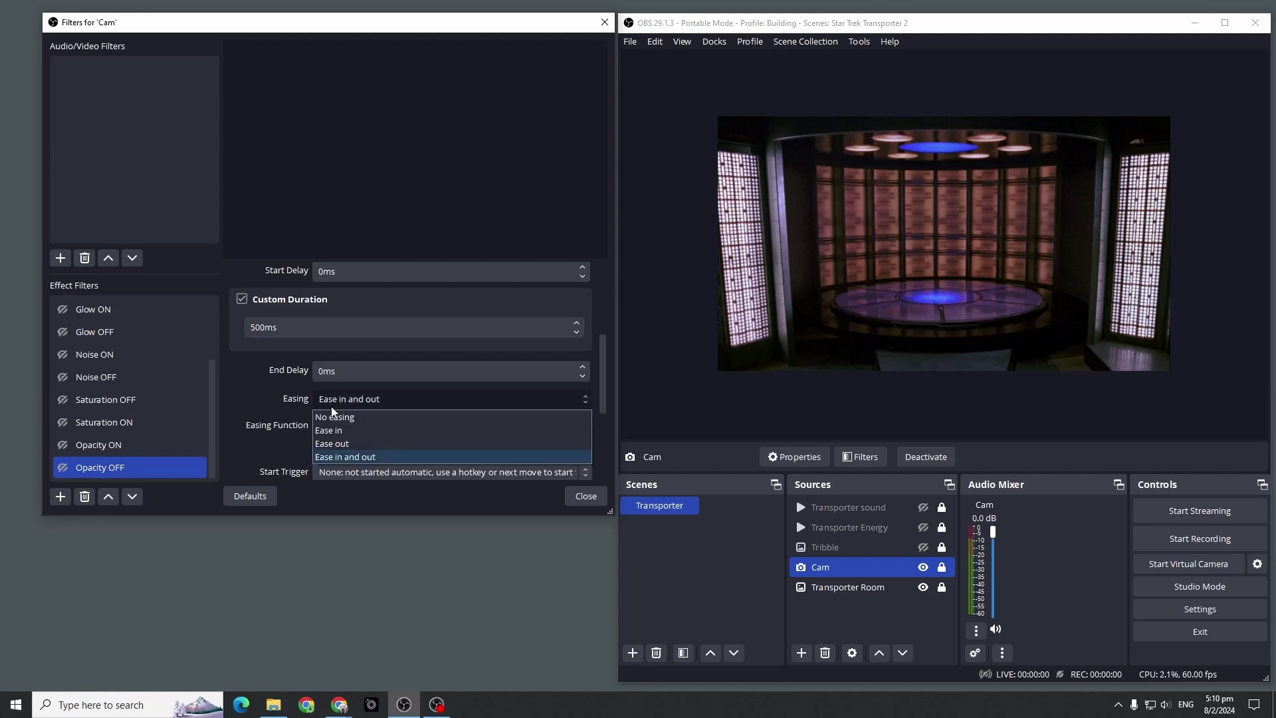
{"action": "left_click", "coordinate": [336, 414]}
Test the opacity animation by enabling Opacity ON and Opacity OFF in turn, ending with Opacity ON, and close Cam's filters.
{"action": "left_click", "coordinate": [72, 449], "text": "shift"}
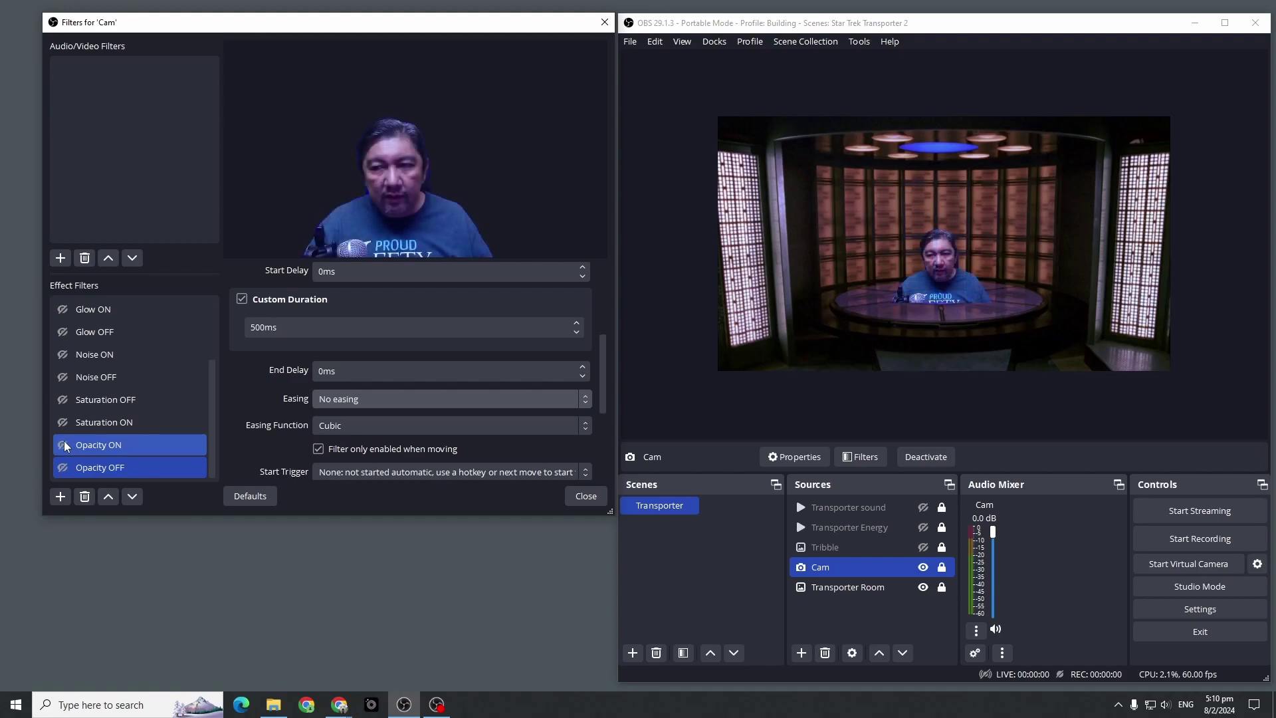
{"action": "left_click", "coordinate": [65, 469]}
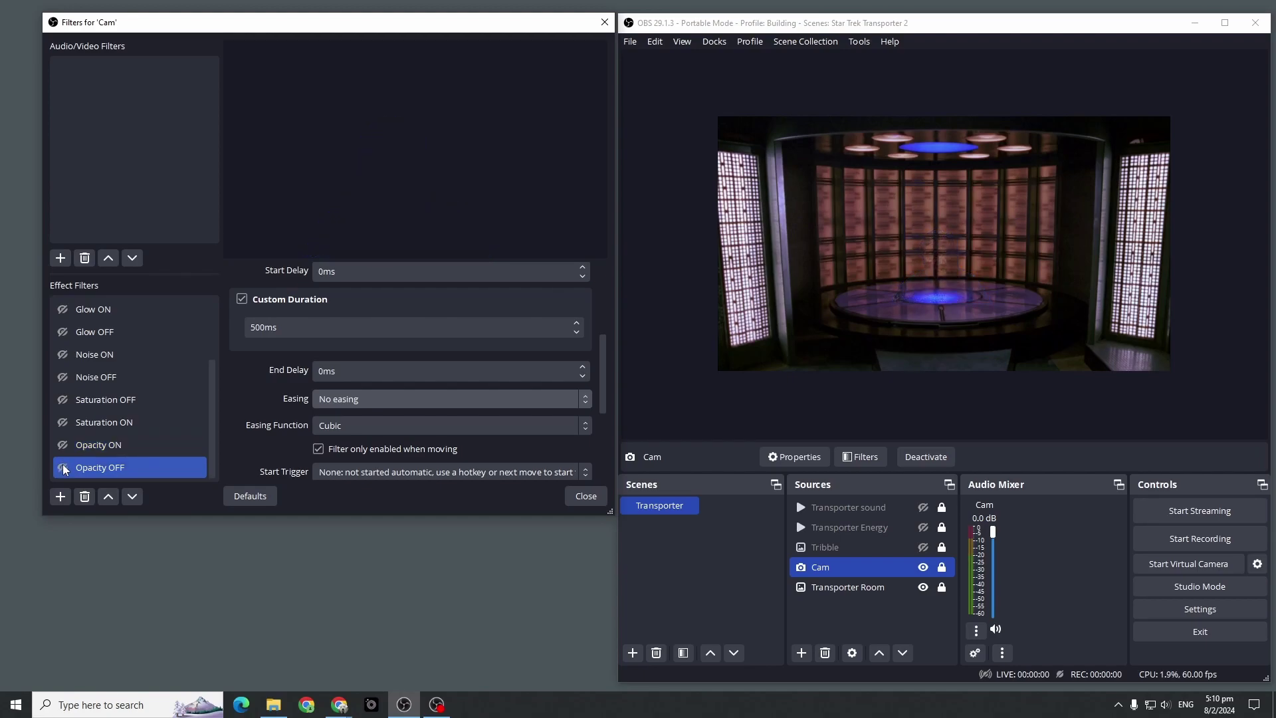
{"action": "left_click", "coordinate": [64, 469]}
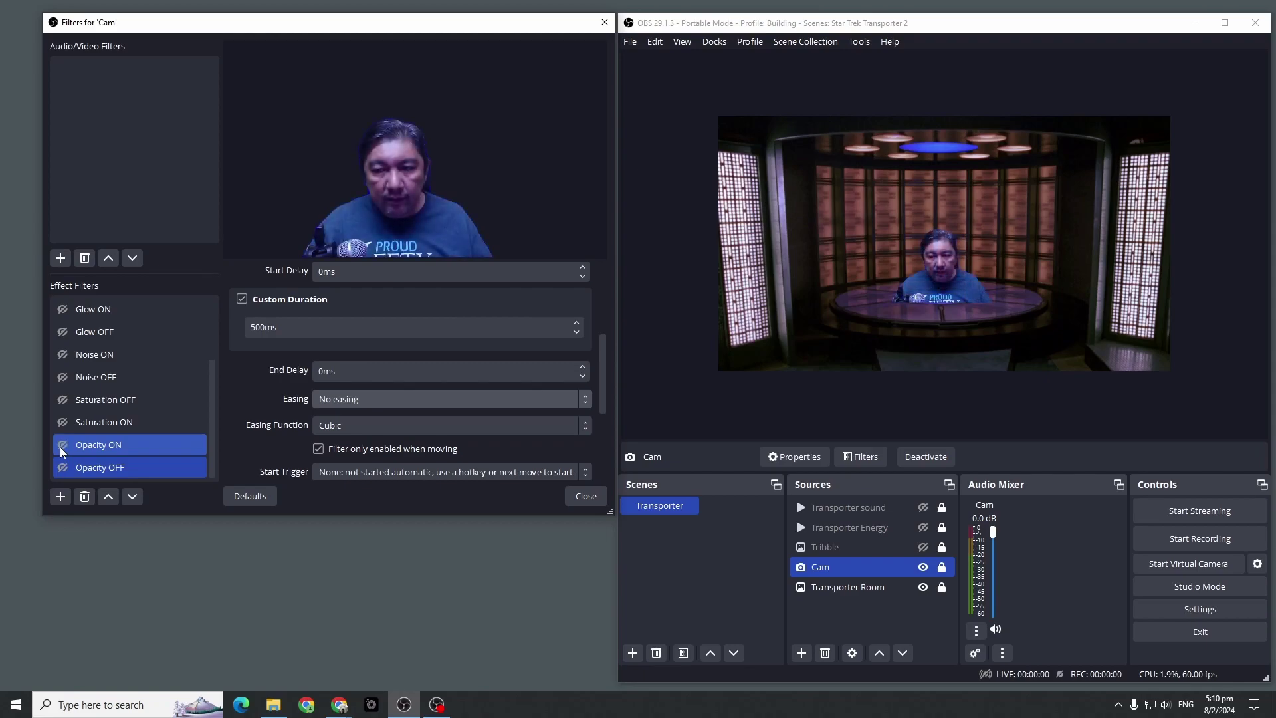
{"action": "left_click_drag", "start_coordinate": [211, 432], "coordinate": [225, 335]}
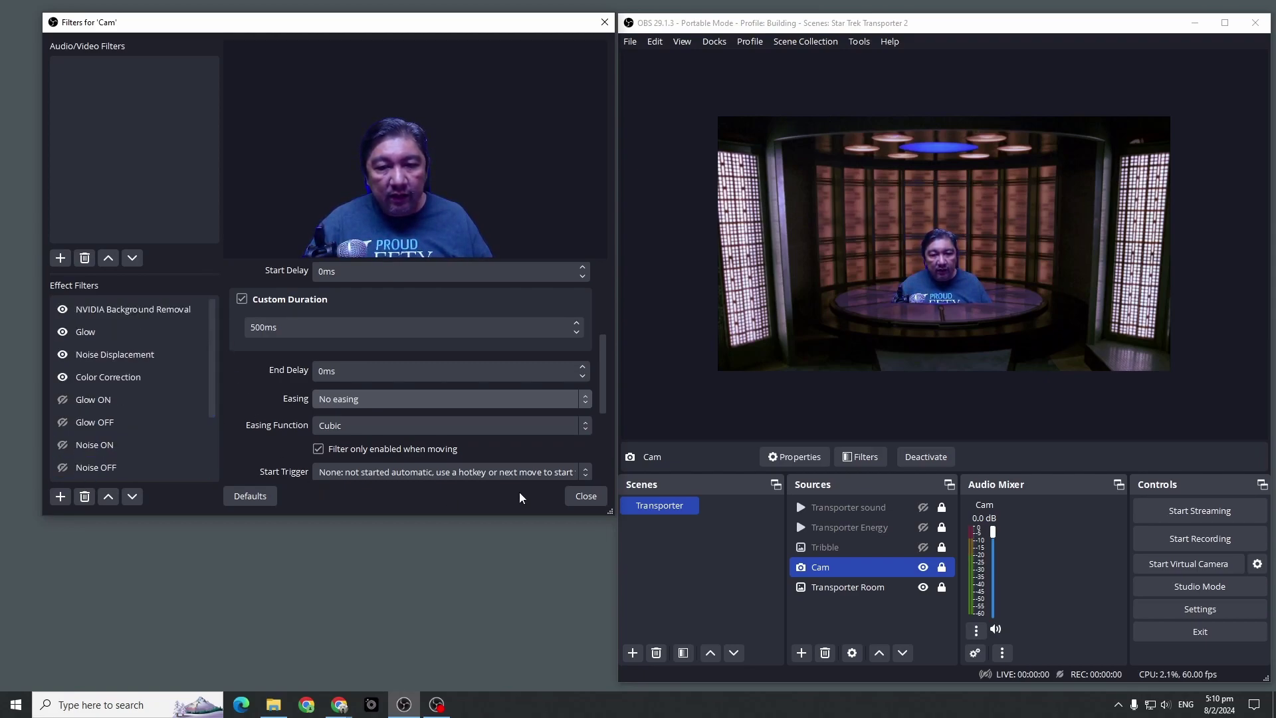
{"action": "left_click", "coordinate": [576, 497]}
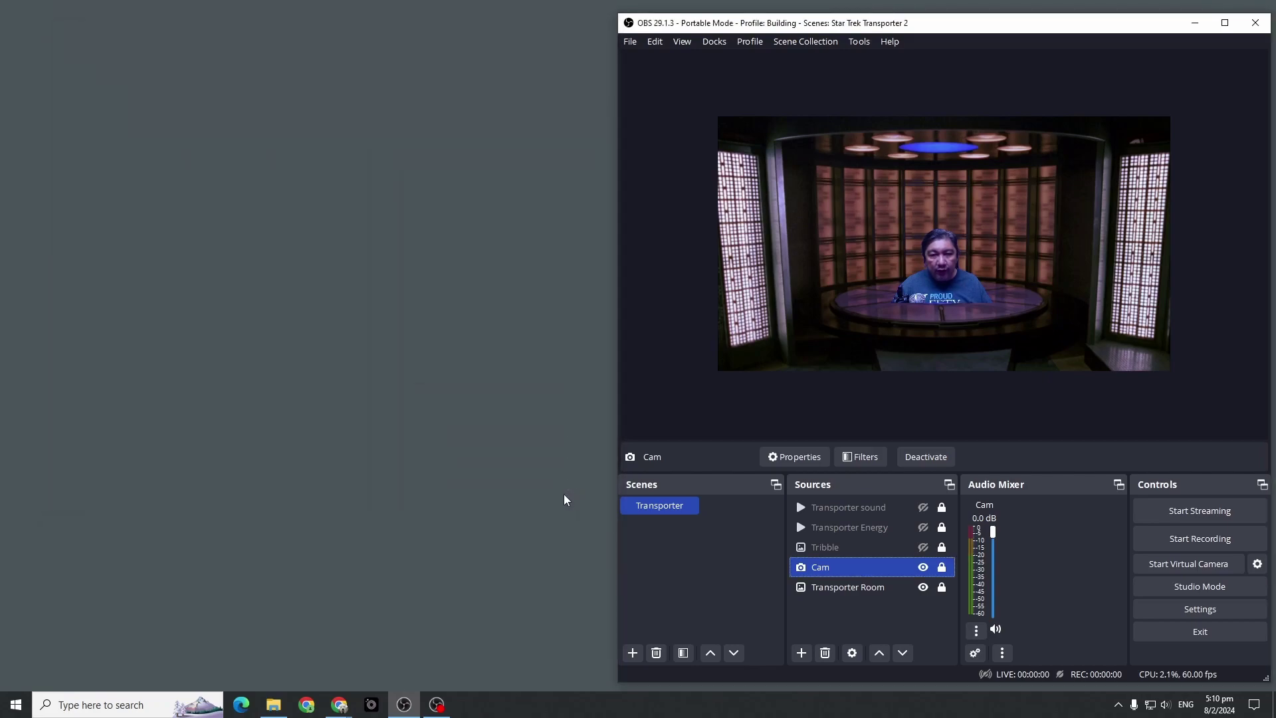
Hide the Cam source and show the Tribble source in the Transporter scene.
{"action": "left_click", "coordinate": [924, 568]}
{"action": "left_click", "coordinate": [929, 551], "text": "ctrl"}
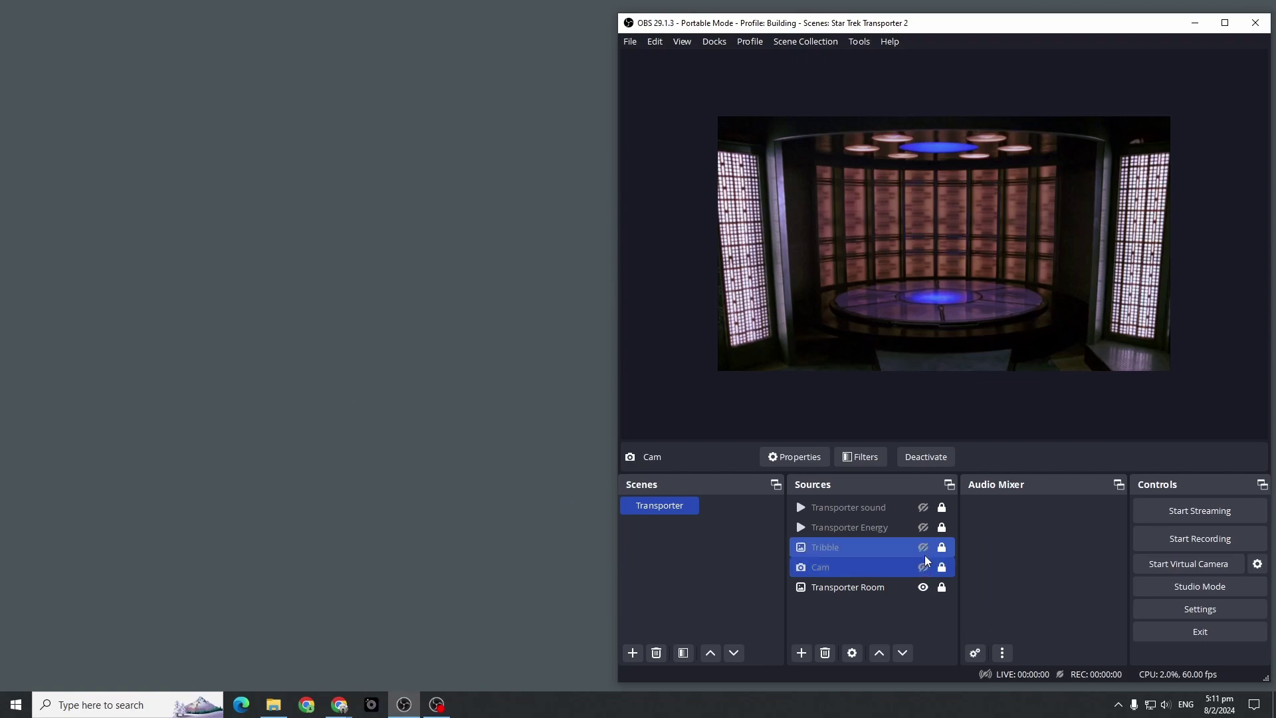
{"action": "left_click", "coordinate": [924, 548]}
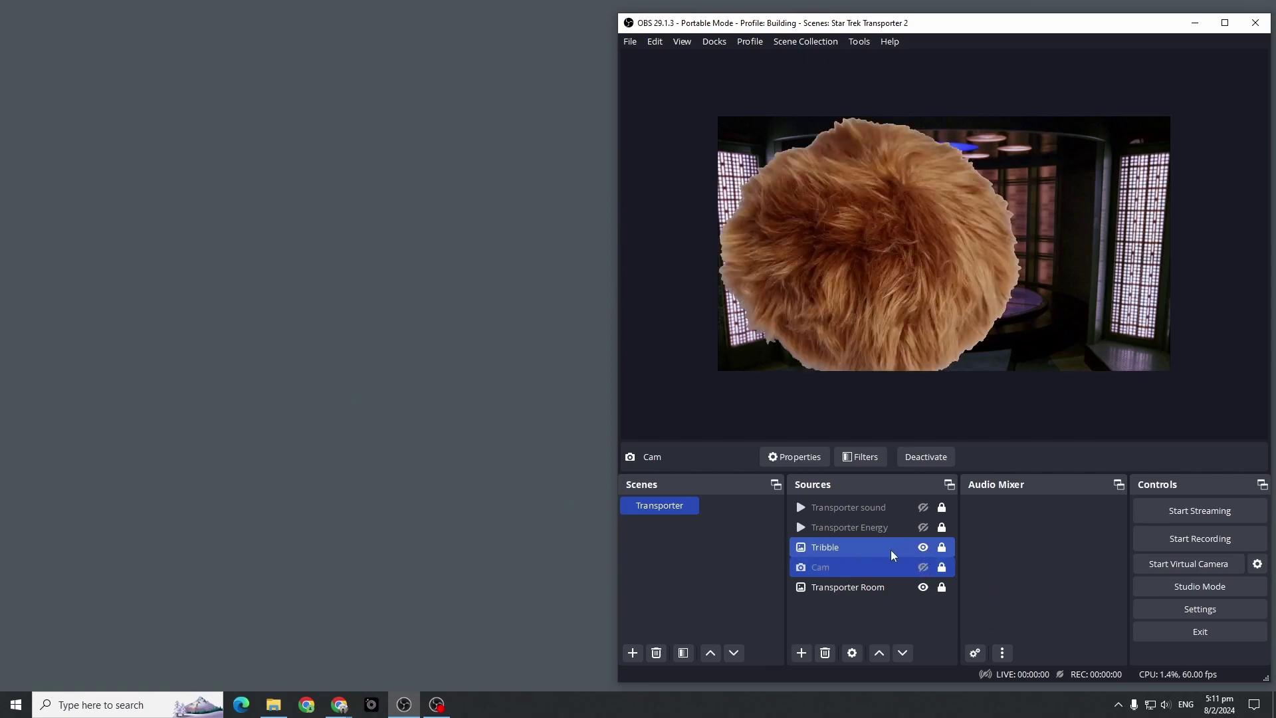
Copy all filters from the Cam source and paste them onto the Tribble source.
{"action": "left_click", "coordinate": [861, 571]}
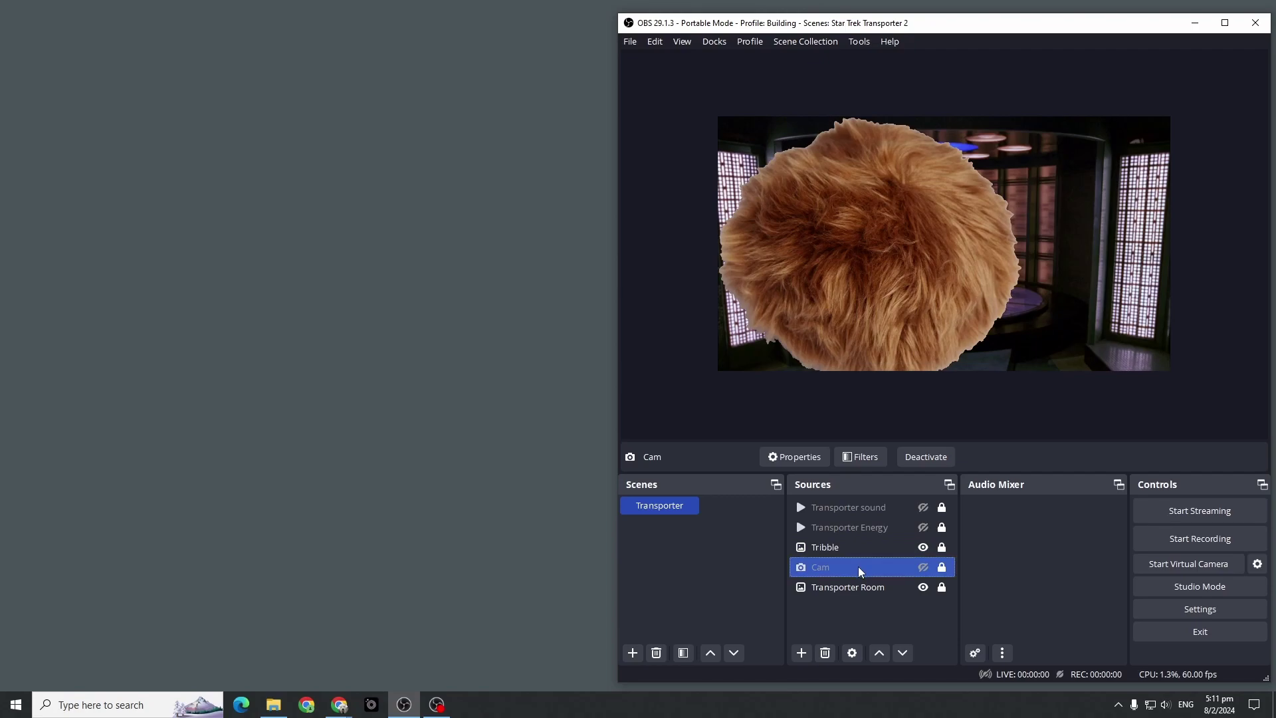
{"action": "right_click", "coordinate": [861, 571]}
{"action": "left_click", "coordinate": [904, 145]}
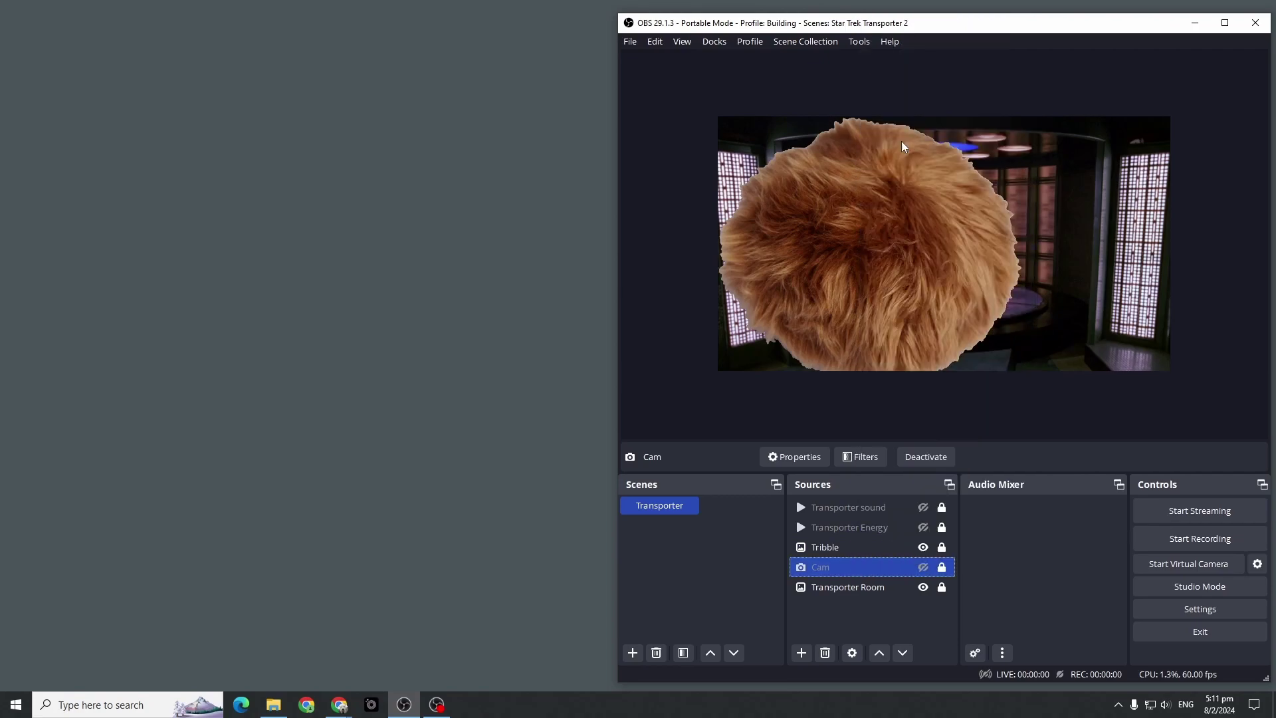
{"action": "left_click", "coordinate": [854, 549], "text": "ctrl"}
{"action": "left_click", "coordinate": [854, 548]}
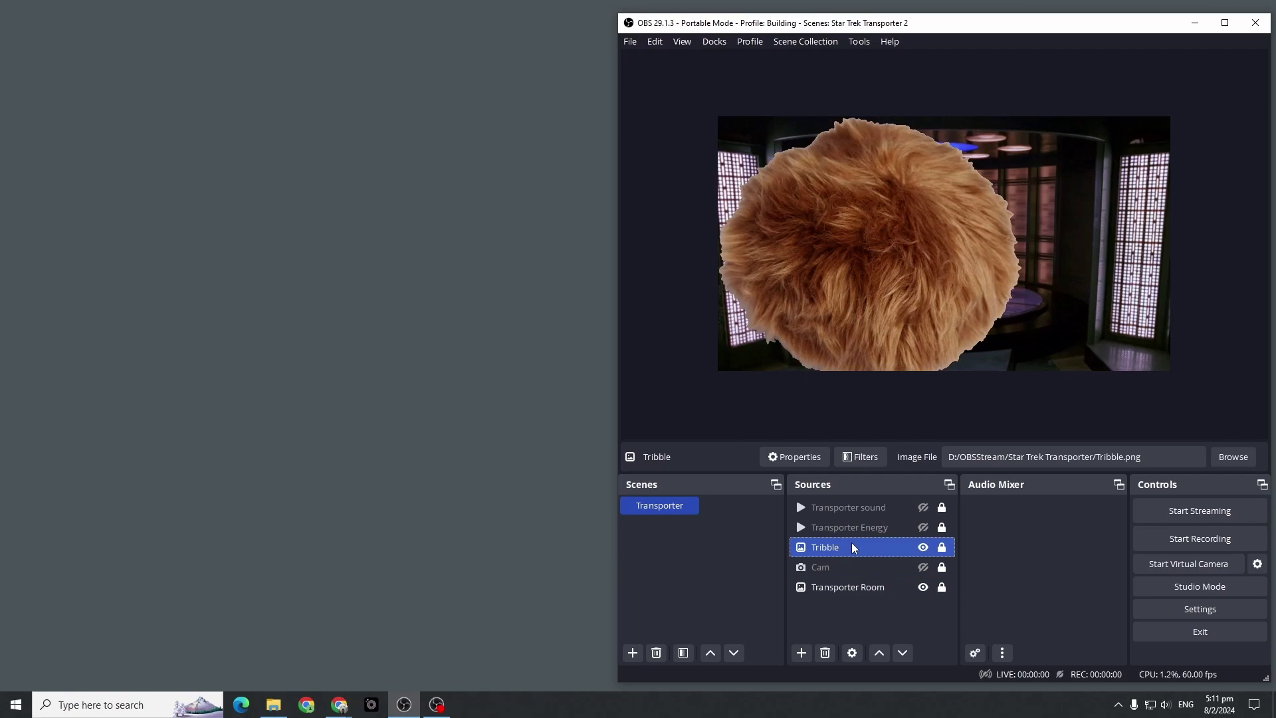
{"action": "right_click", "coordinate": [854, 547]}
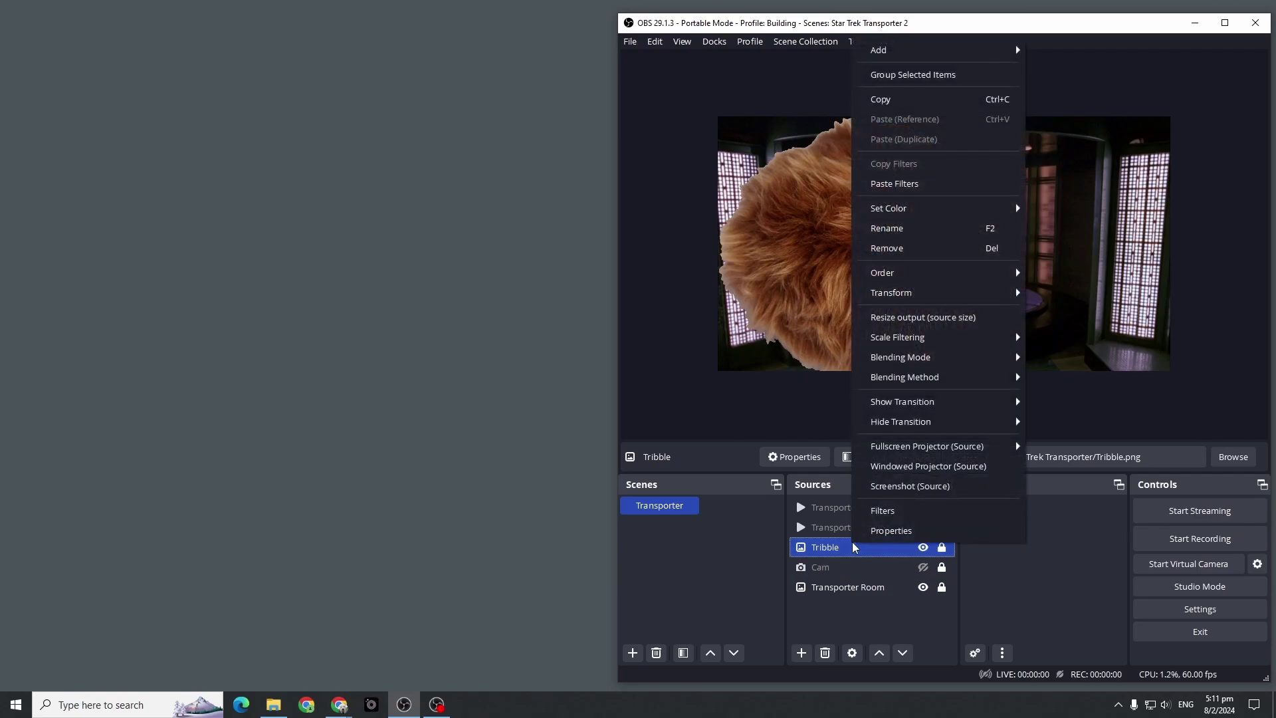
{"action": "left_click", "coordinate": [868, 184]}
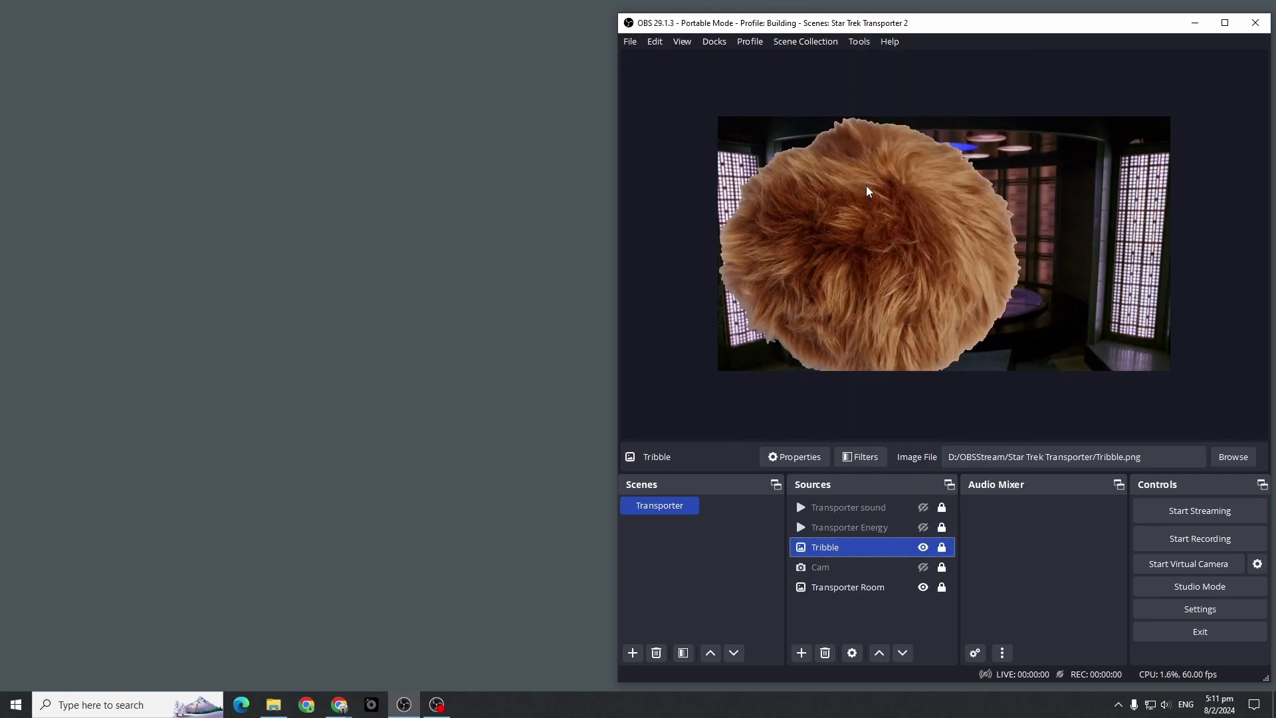
{"action": "left_click", "coordinate": [914, 576], "text": "ctrl"}
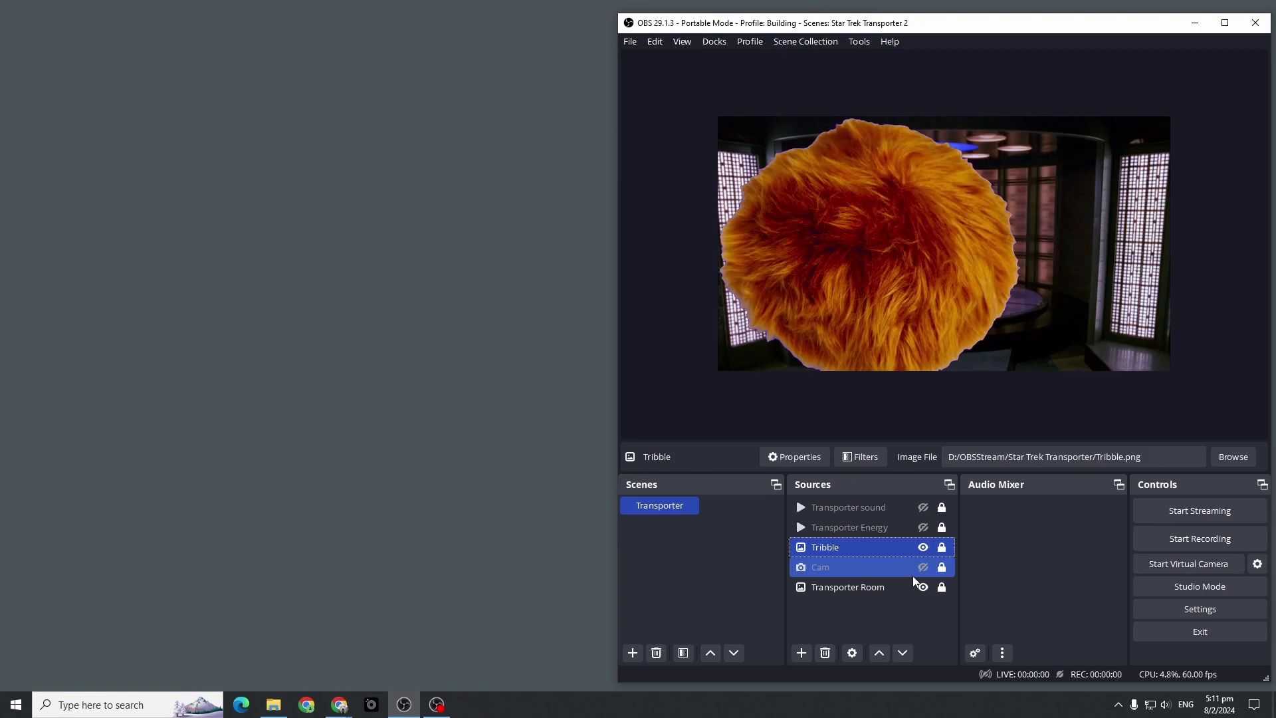
Open the Tribble source's filters, move the filter window clear of the main window, and remove the NVIDIA Background Removal filter.
{"action": "left_click", "coordinate": [914, 575], "text": "ctrl"}
{"action": "right_click", "coordinate": [893, 552]}
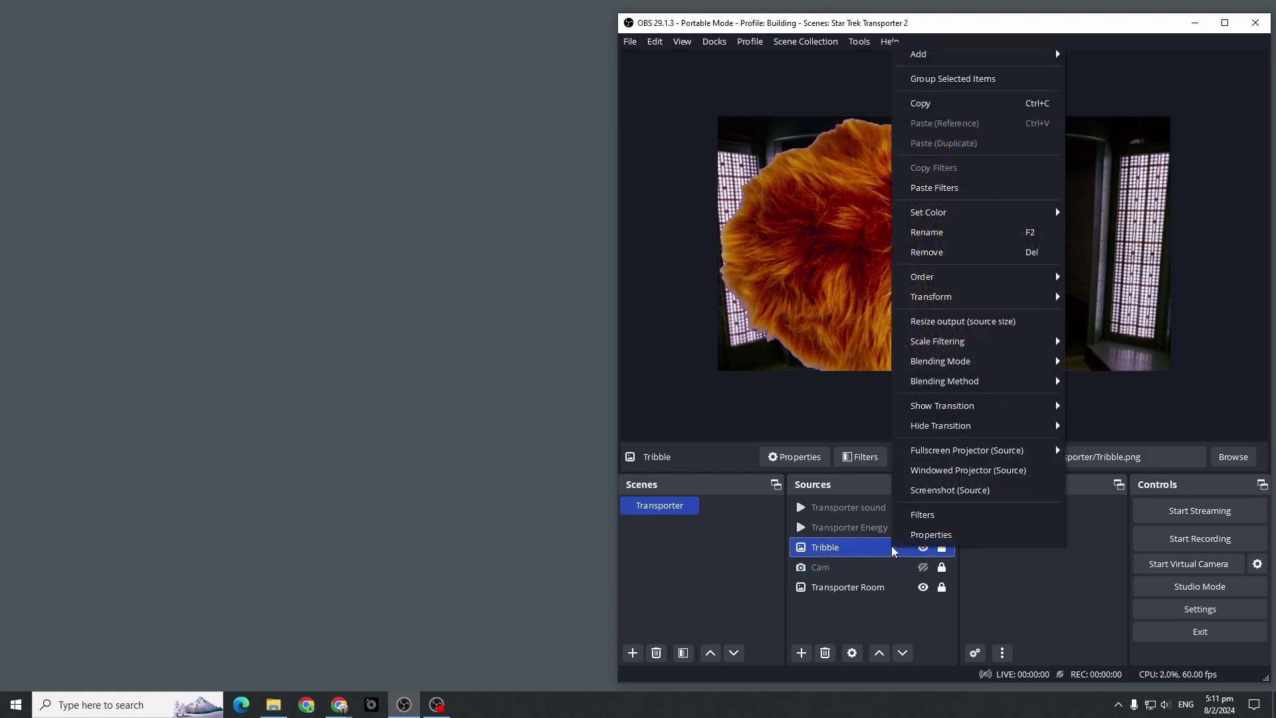
{"action": "left_click", "coordinate": [922, 514]}
{"action": "left_click_drag", "start_coordinate": [1054, 100], "coordinate": [450, 24]}
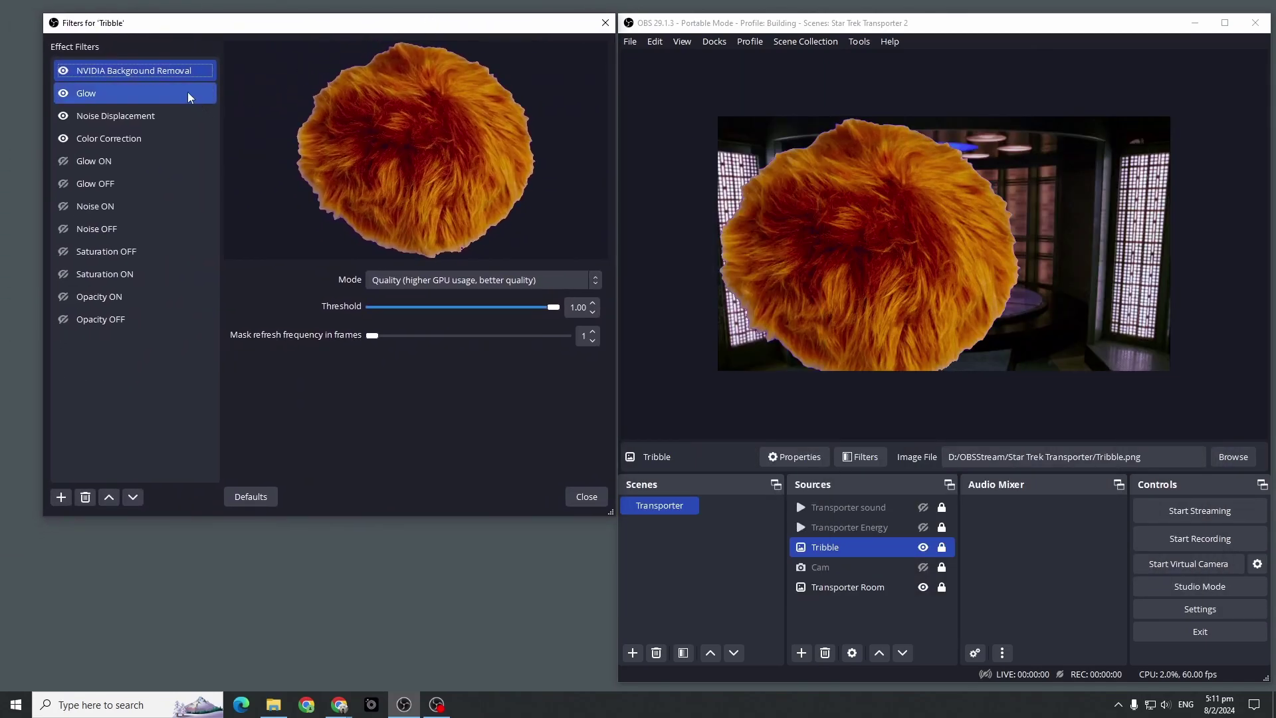
{"action": "right_click", "coordinate": [183, 75]}
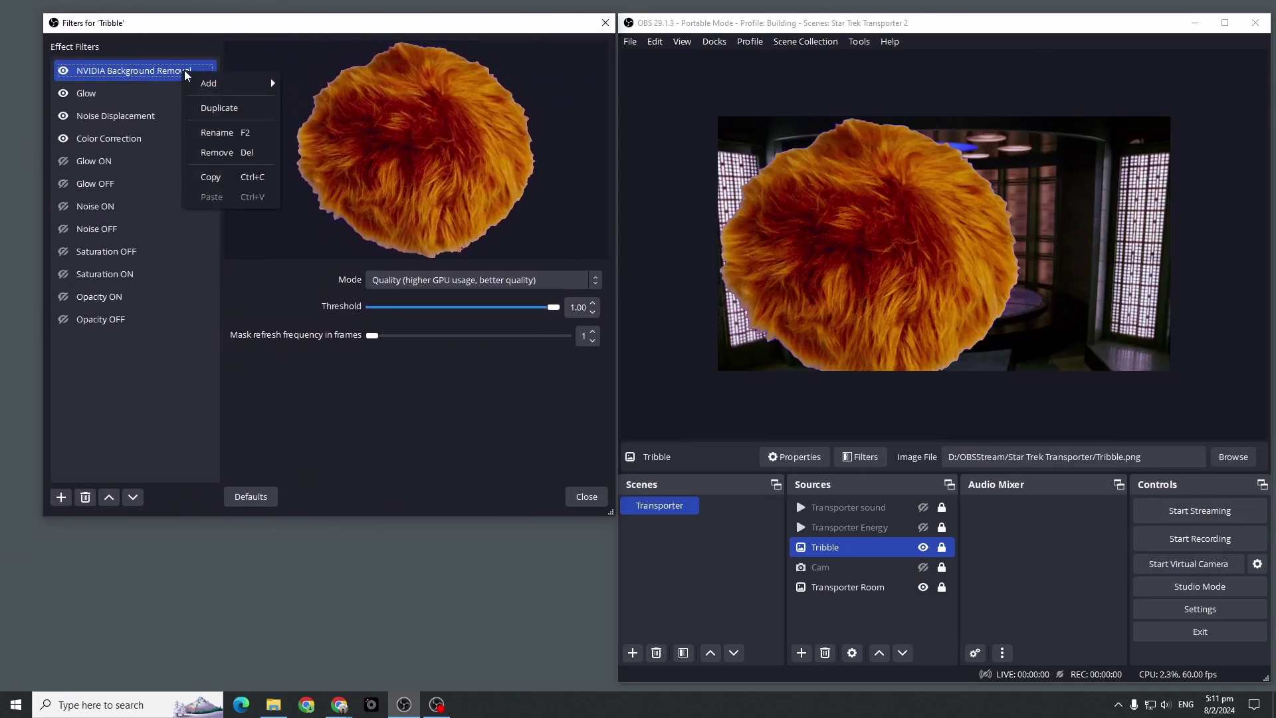
{"action": "left_click", "coordinate": [203, 154]}
{"action": "left_click", "coordinate": [413, 286]}
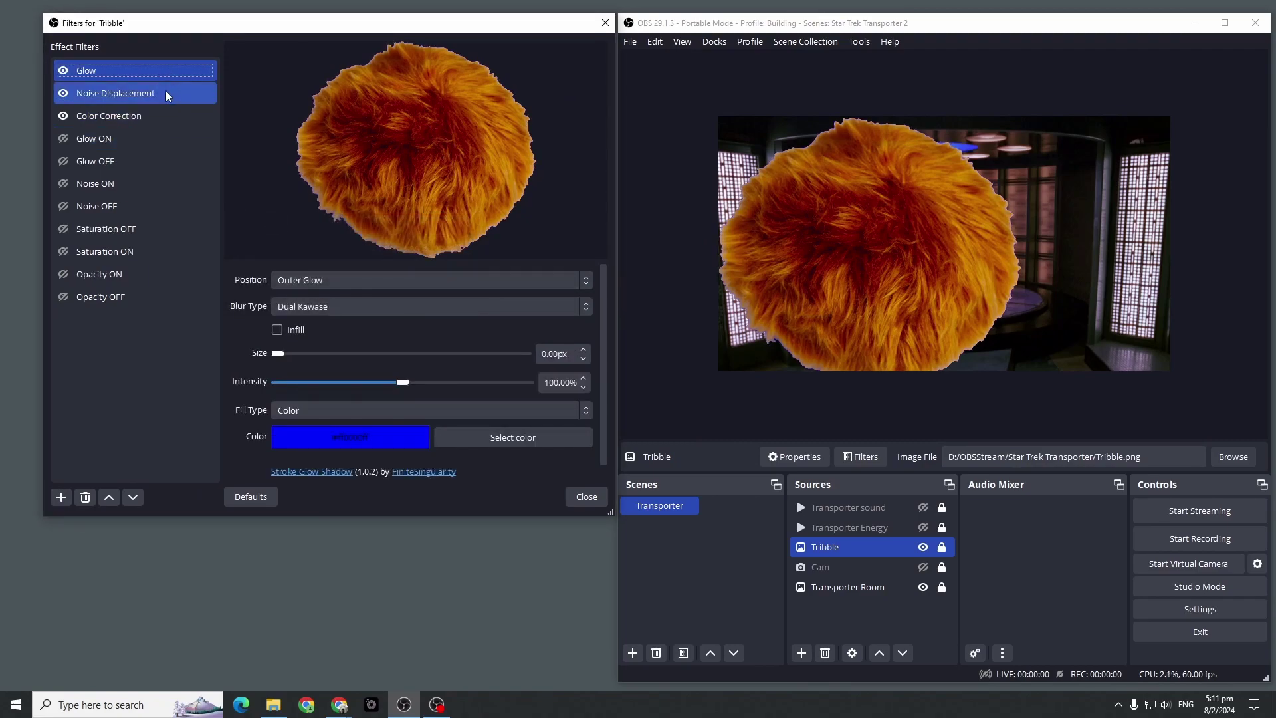
Review Tribble's Noise Displacement, Color Correction and Glow ON filters, and enable Glow ON to test the glow animation.
{"action": "left_click", "coordinate": [168, 96]}
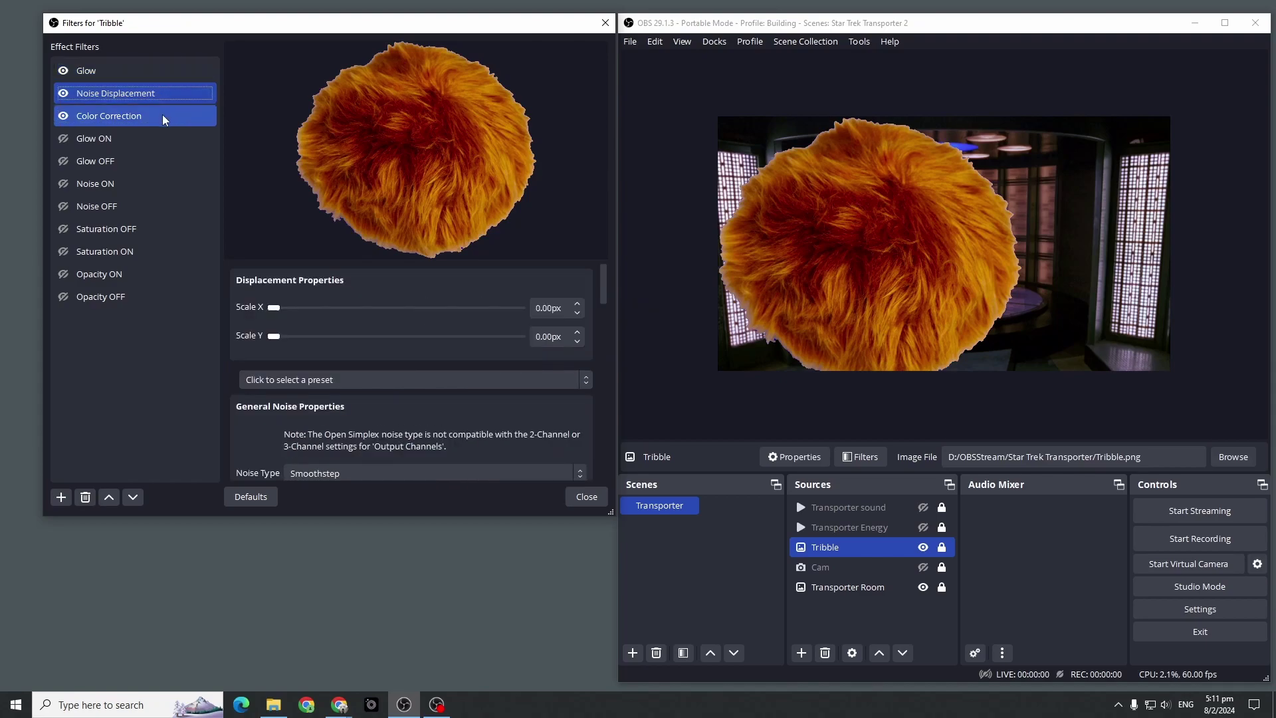
{"action": "left_click", "coordinate": [165, 118]}
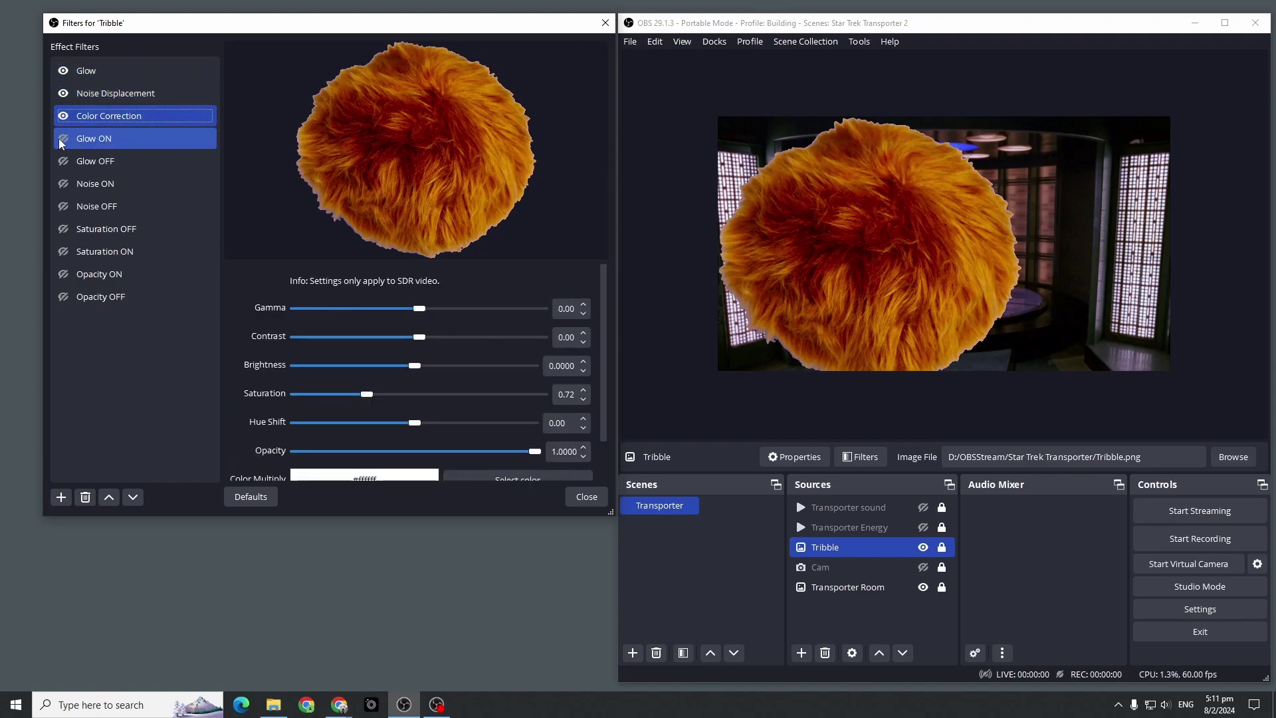
{"action": "left_click", "coordinate": [142, 138]}
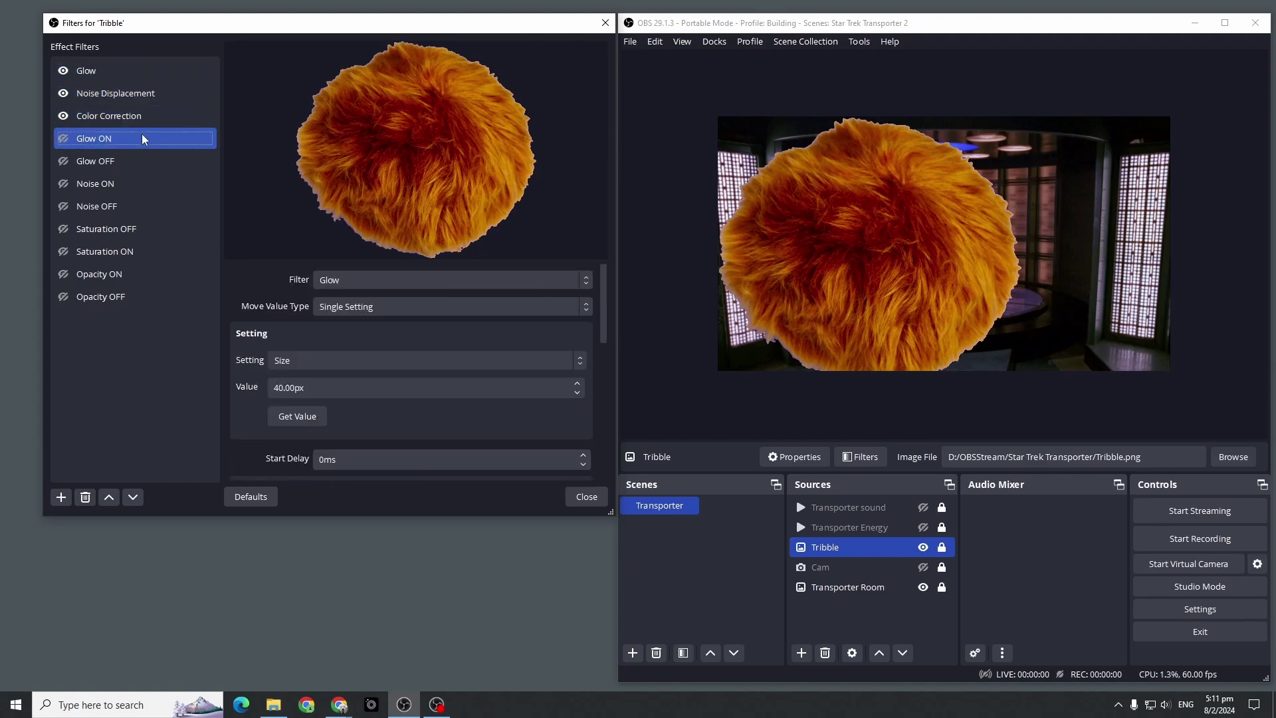
{"action": "left_click", "coordinate": [64, 140]}
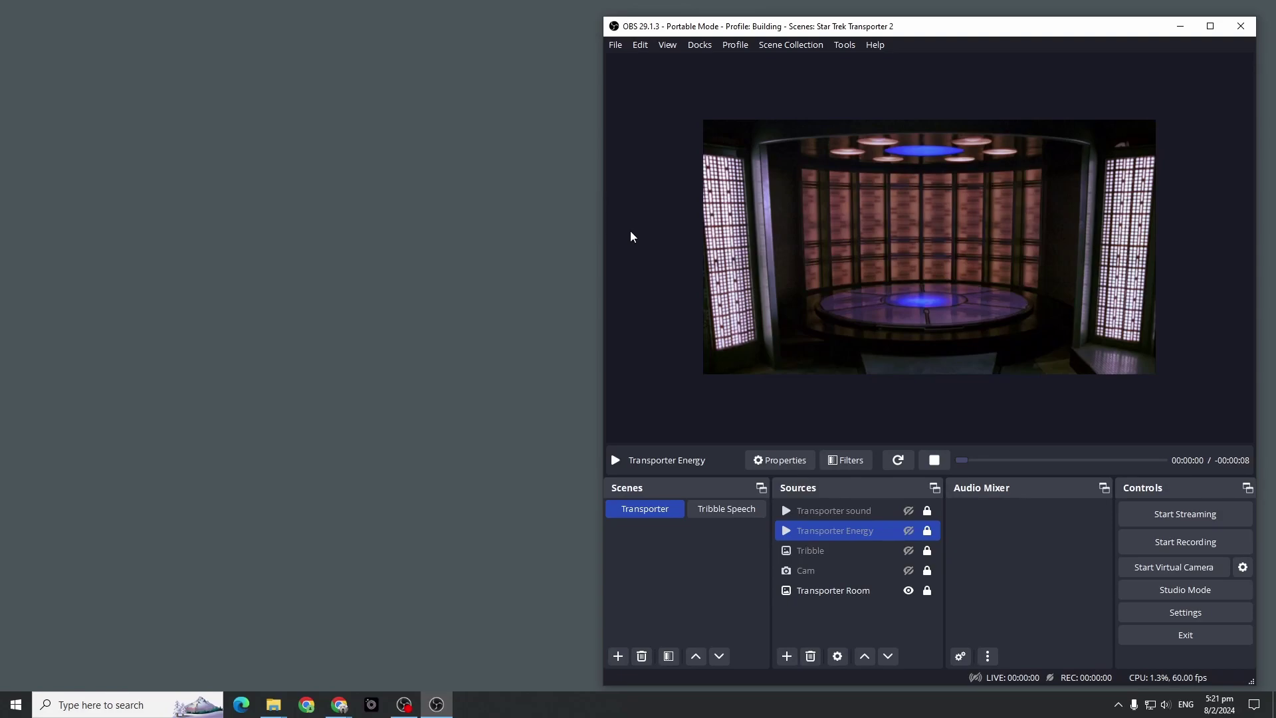
Show the Cam and Transporter Energy sources in the Transporter scene.
{"action": "left_click", "coordinate": [907, 572], "text": "ctrl"}
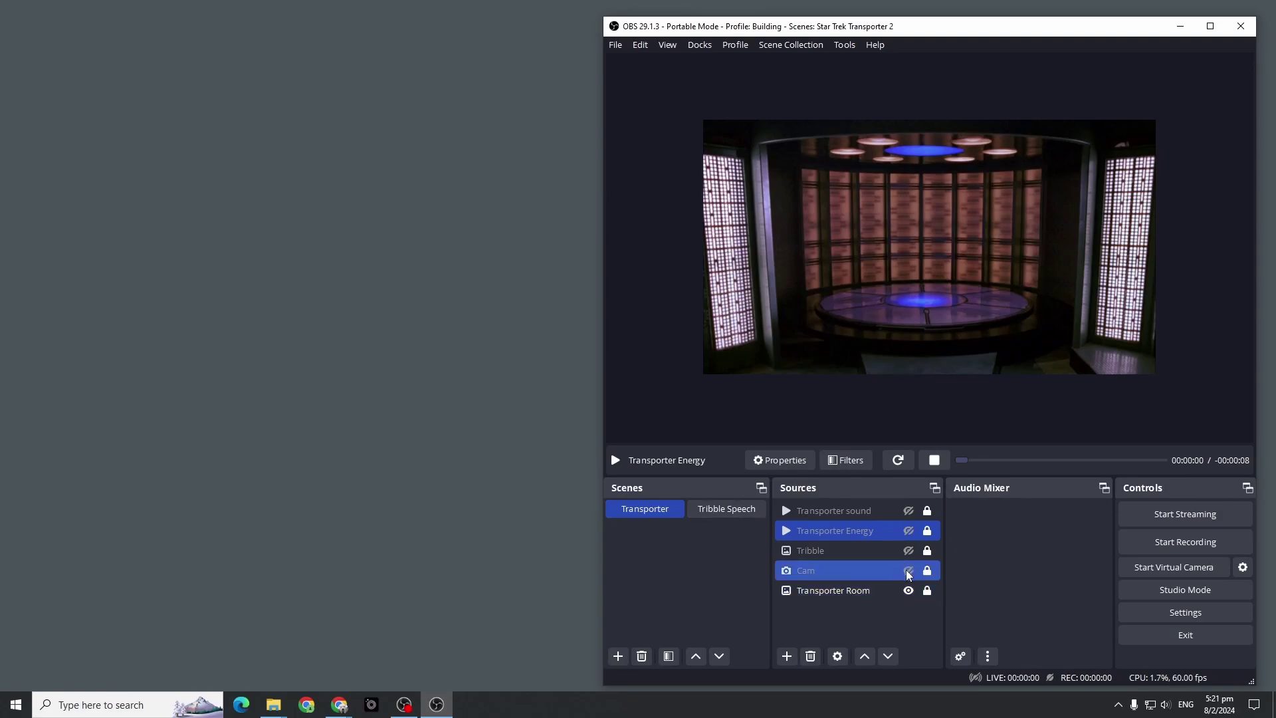
{"action": "left_click", "coordinate": [908, 571]}
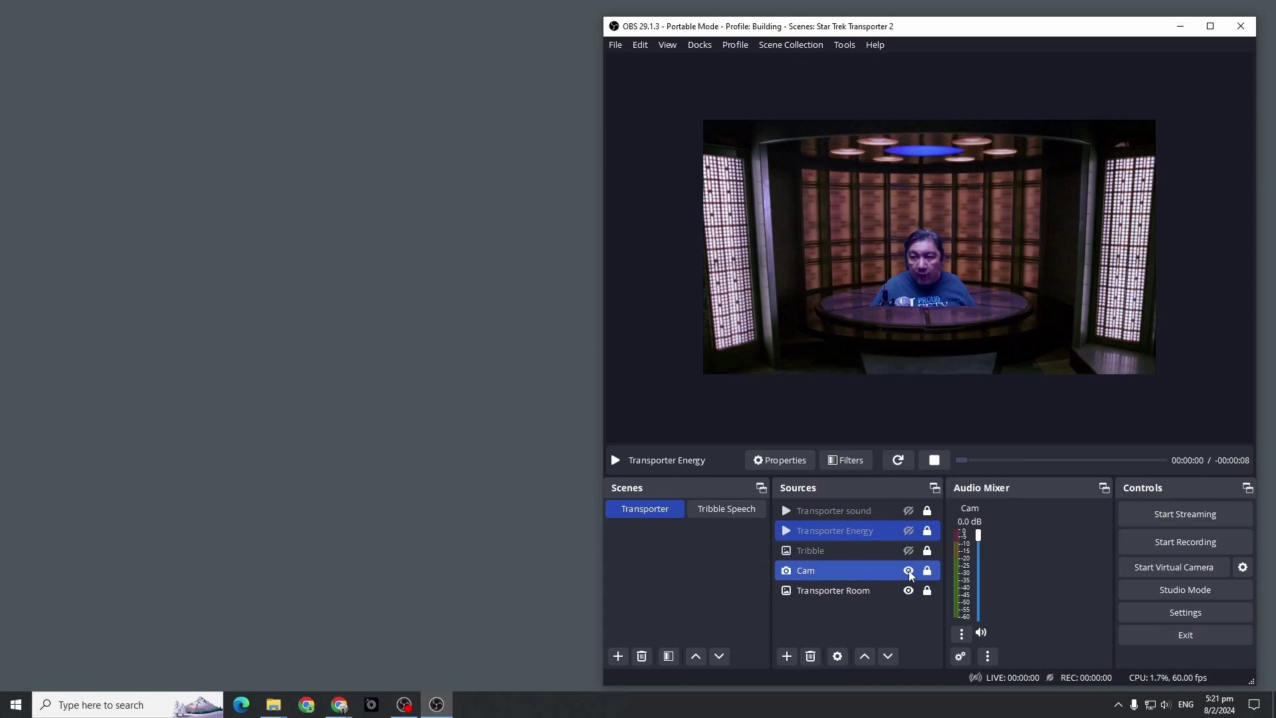
{"action": "left_click", "coordinate": [909, 531]}
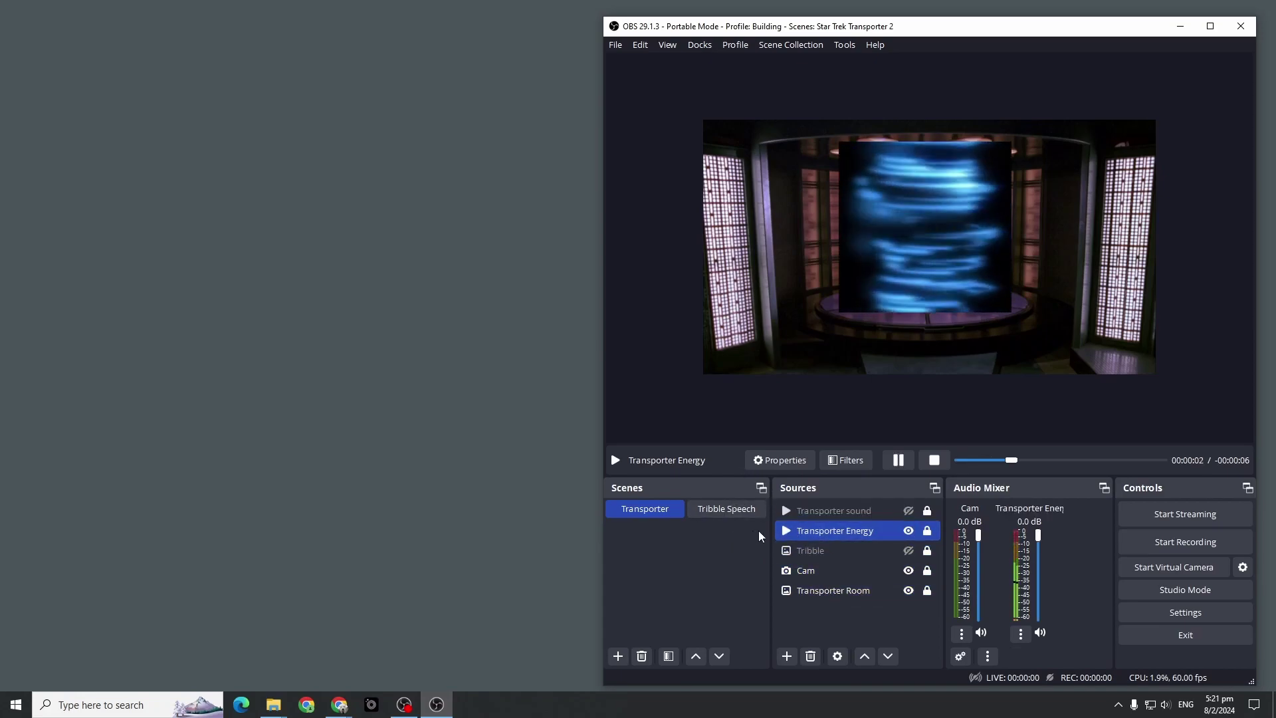
Add a Chroma Key effect filter with its default name to the Transporter Energy source.
{"action": "right_click", "coordinate": [801, 531]}
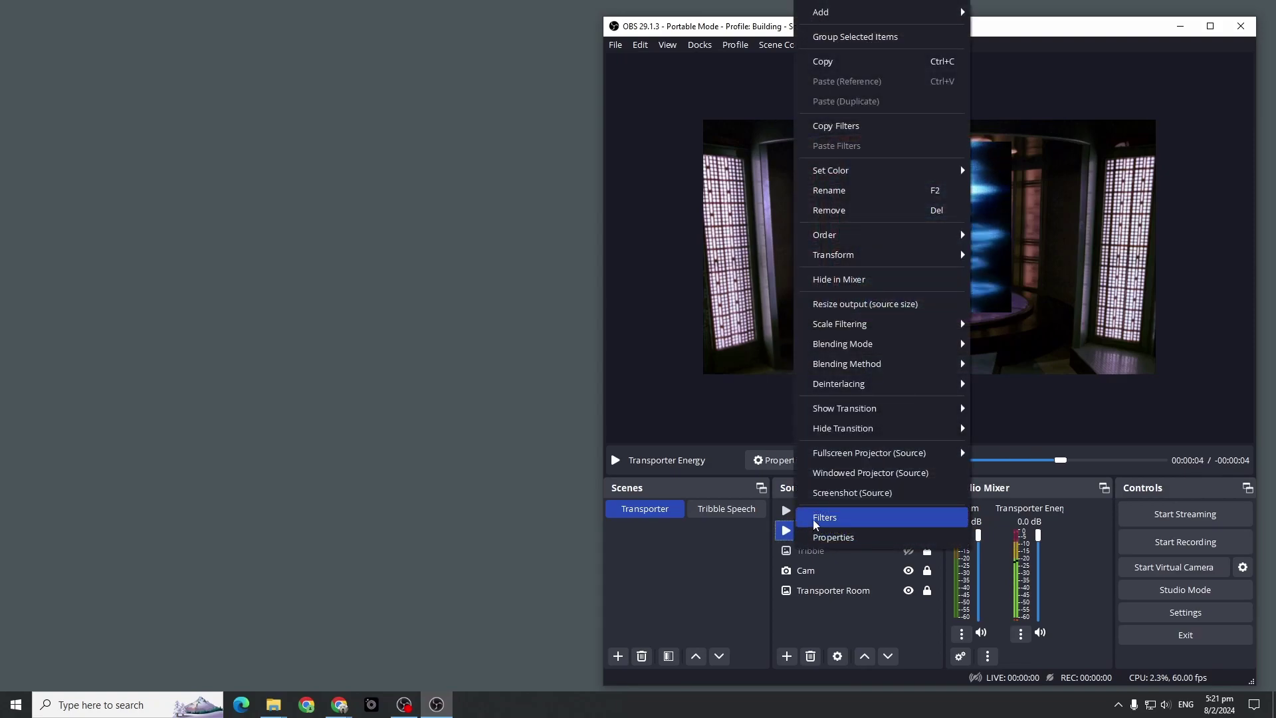
{"action": "left_click", "coordinate": [818, 518]}
{"action": "left_click_drag", "start_coordinate": [949, 109], "coordinate": [339, 25]}
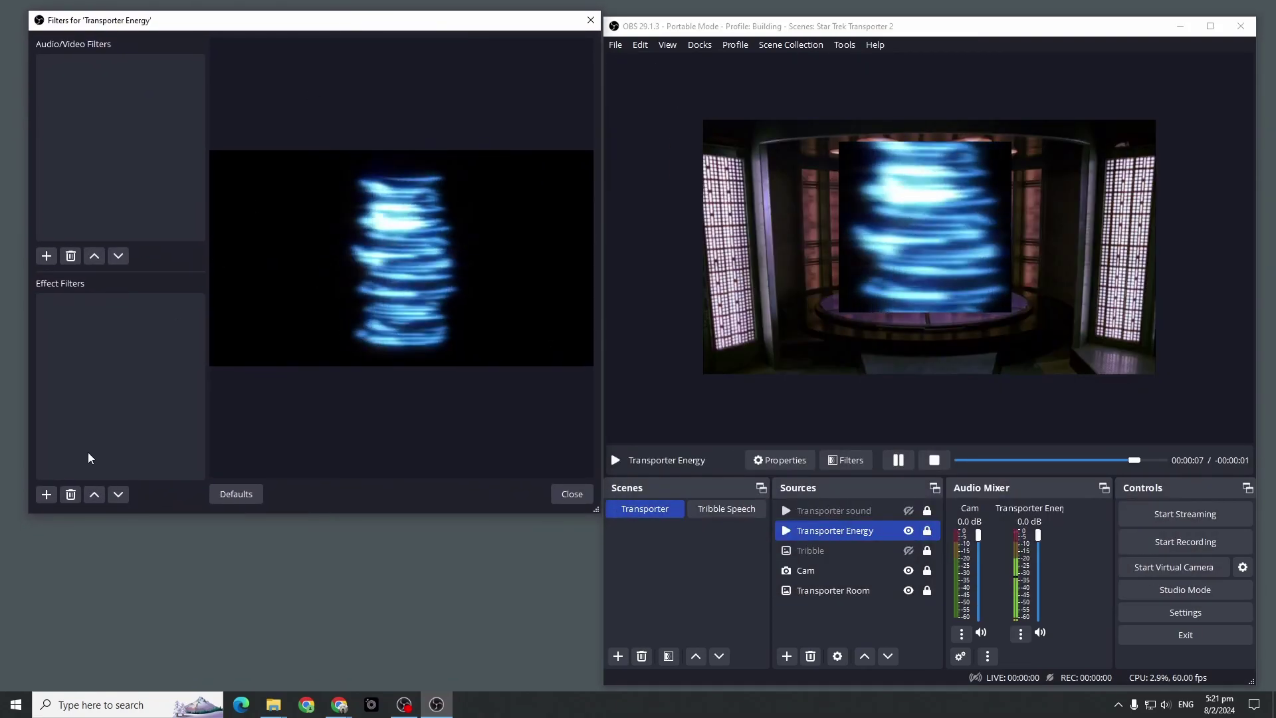
{"action": "left_click", "coordinate": [46, 494]}
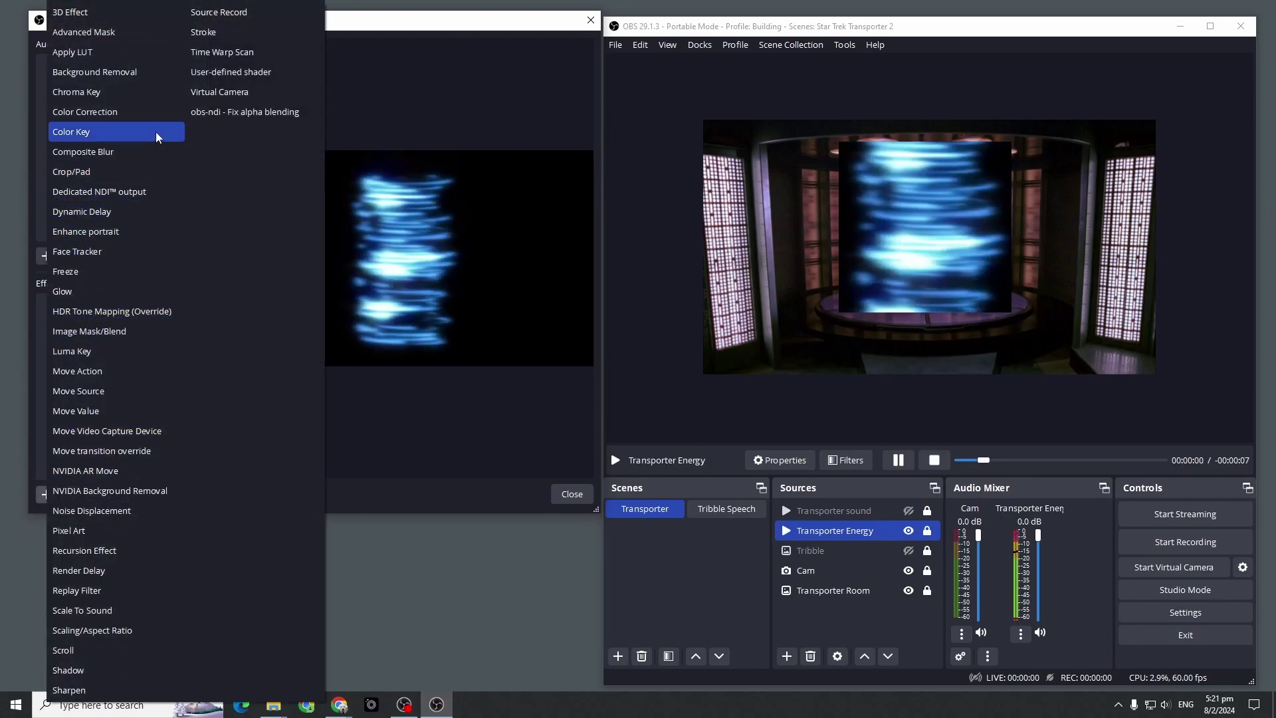
{"action": "left_click", "coordinate": [133, 93]}
{"action": "left_click", "coordinate": [282, 287]}
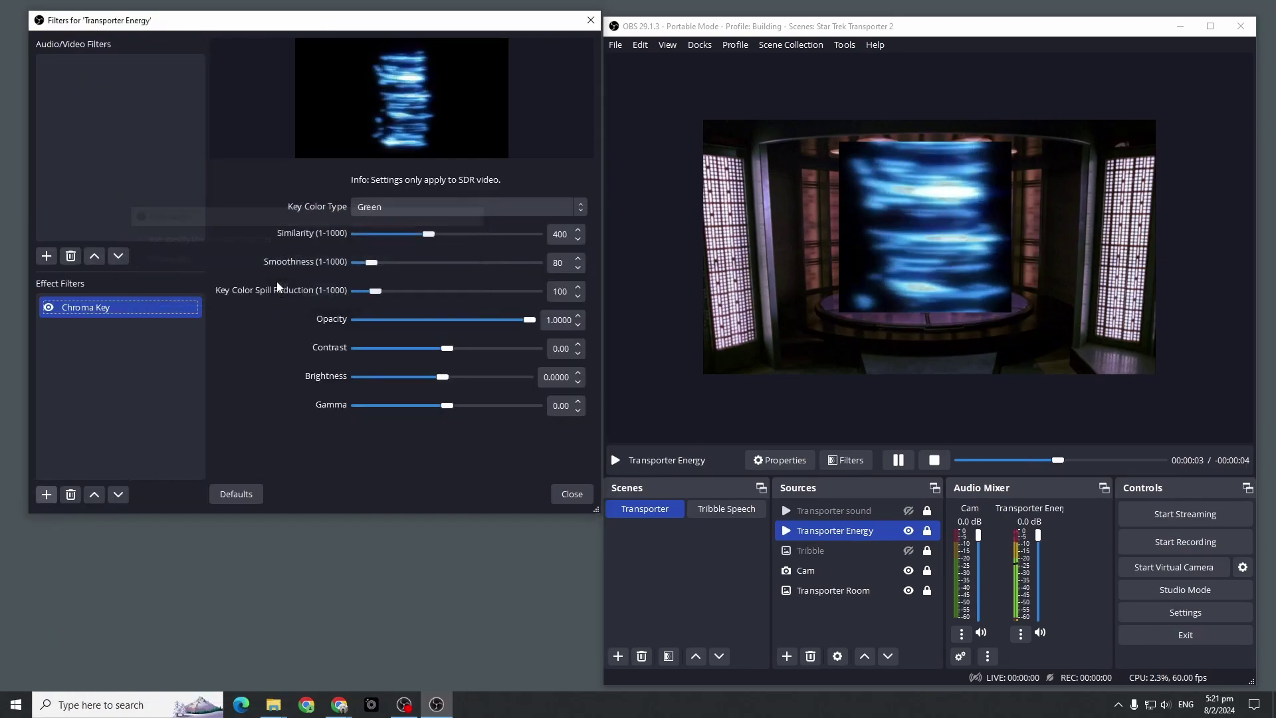
Reduce the Chroma Key filter's similarity, smoothness and key color spill reduction to 1 each.
{"action": "left_click_drag", "start_coordinate": [375, 291], "coordinate": [349, 264]}
{"action": "left_click_drag", "start_coordinate": [430, 235], "coordinate": [322, 232]}
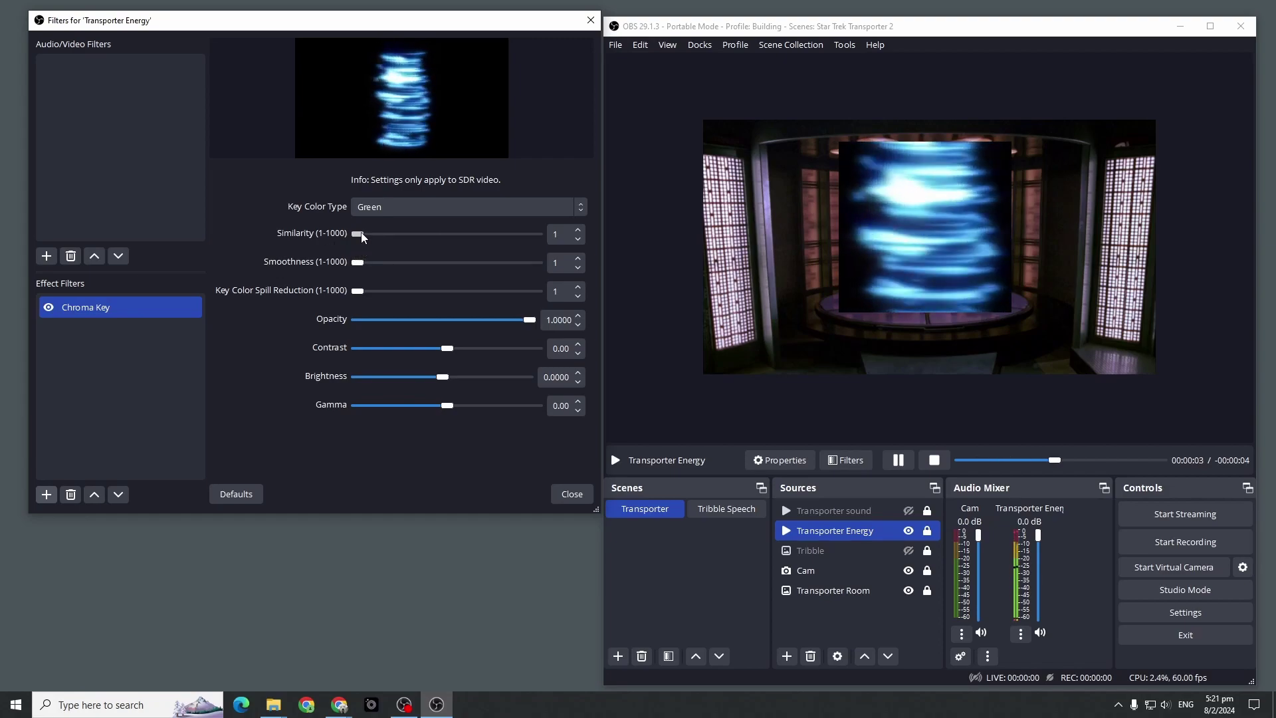
{"action": "left_click_drag", "start_coordinate": [357, 234], "coordinate": [316, 243]}
Change the key color type to Custom Color and set the key color to black (#000000).
{"action": "left_click", "coordinate": [582, 211]}
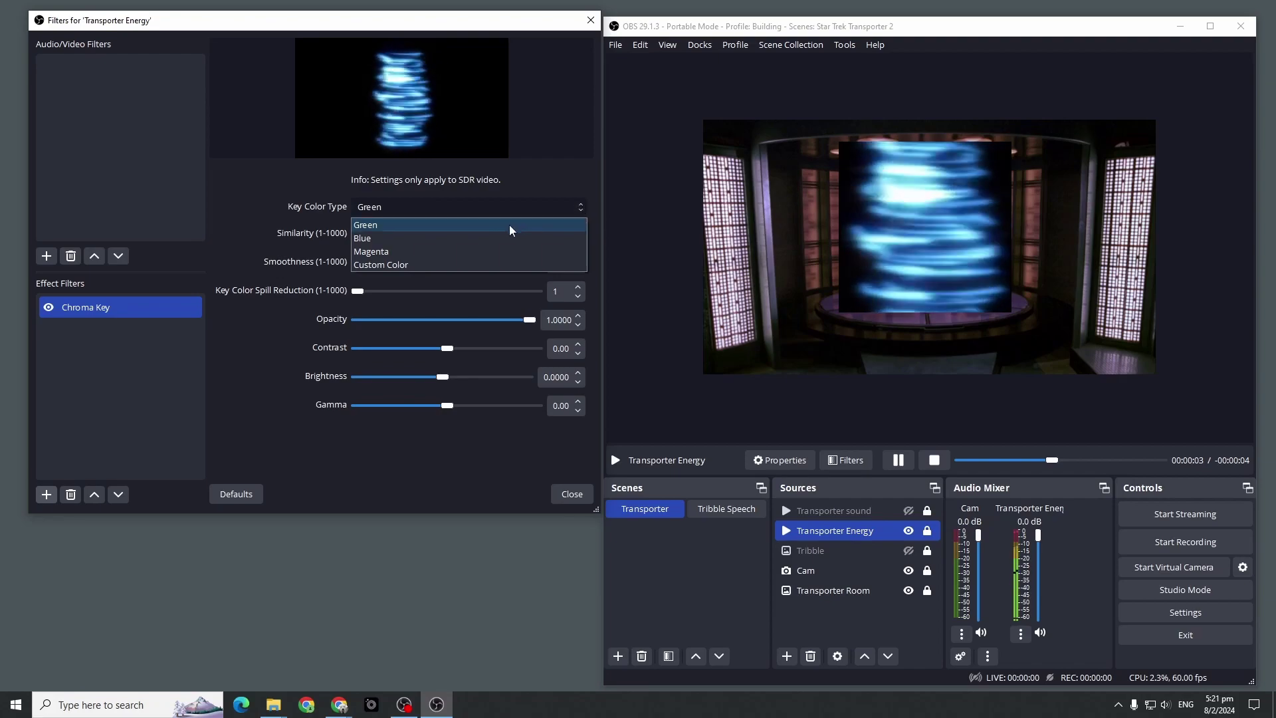
{"action": "left_click", "coordinate": [451, 265]}
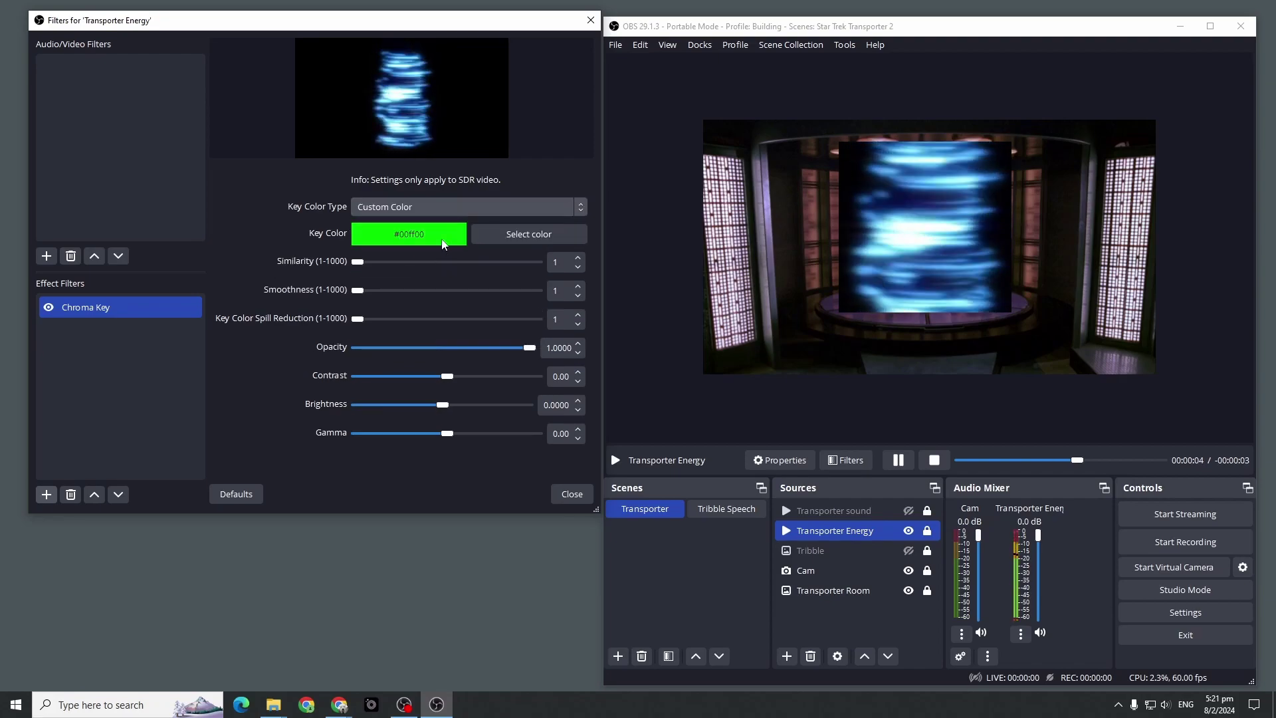
{"action": "left_click", "coordinate": [516, 234]}
{"action": "left_click", "coordinate": [147, 141]}
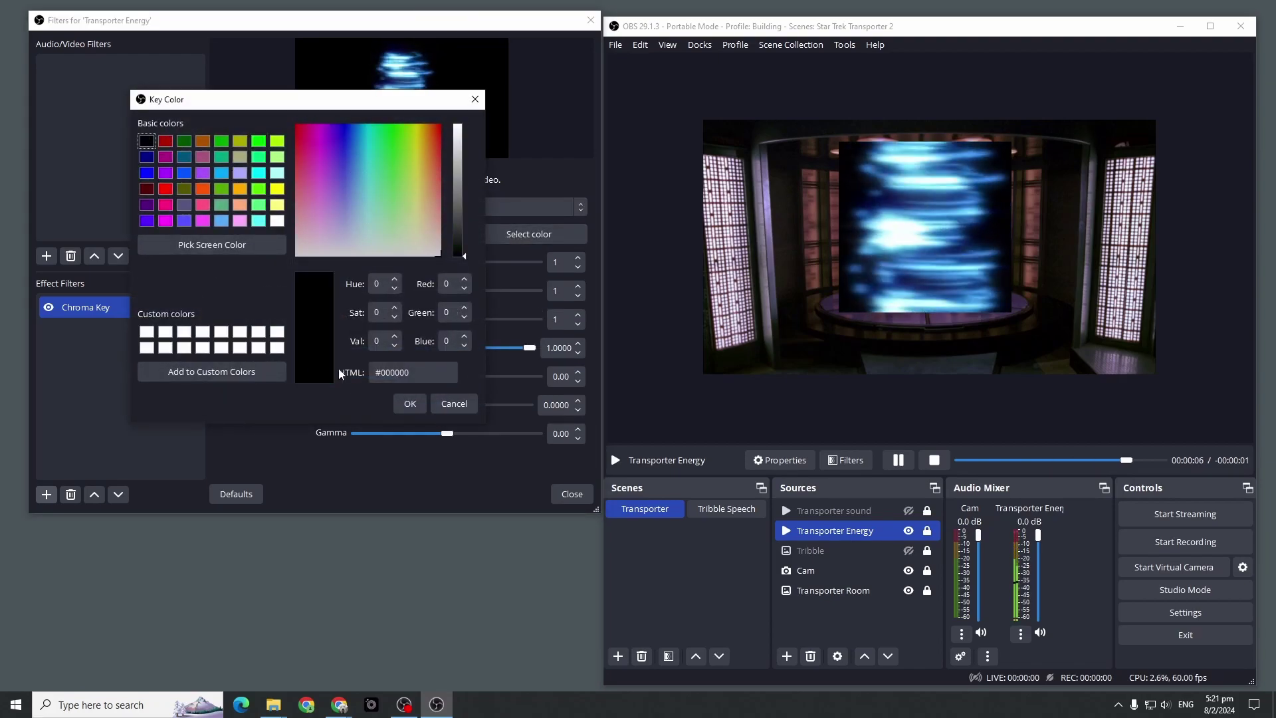
{"action": "left_click", "coordinate": [409, 404]}
Set the filter's similarity to 138 and smoothness to 83, and close the filter settings.
{"action": "left_click_drag", "start_coordinate": [361, 268], "coordinate": [385, 267]}
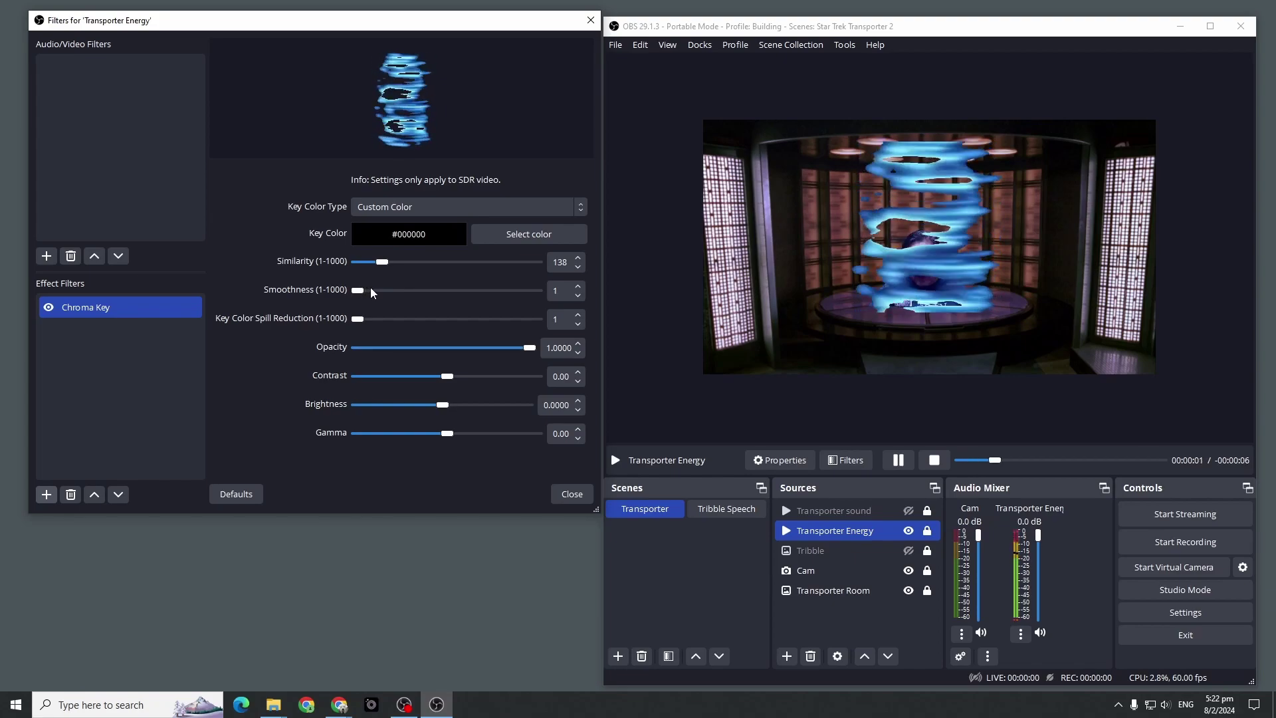
{"action": "left_click_drag", "start_coordinate": [360, 293], "coordinate": [375, 295]}
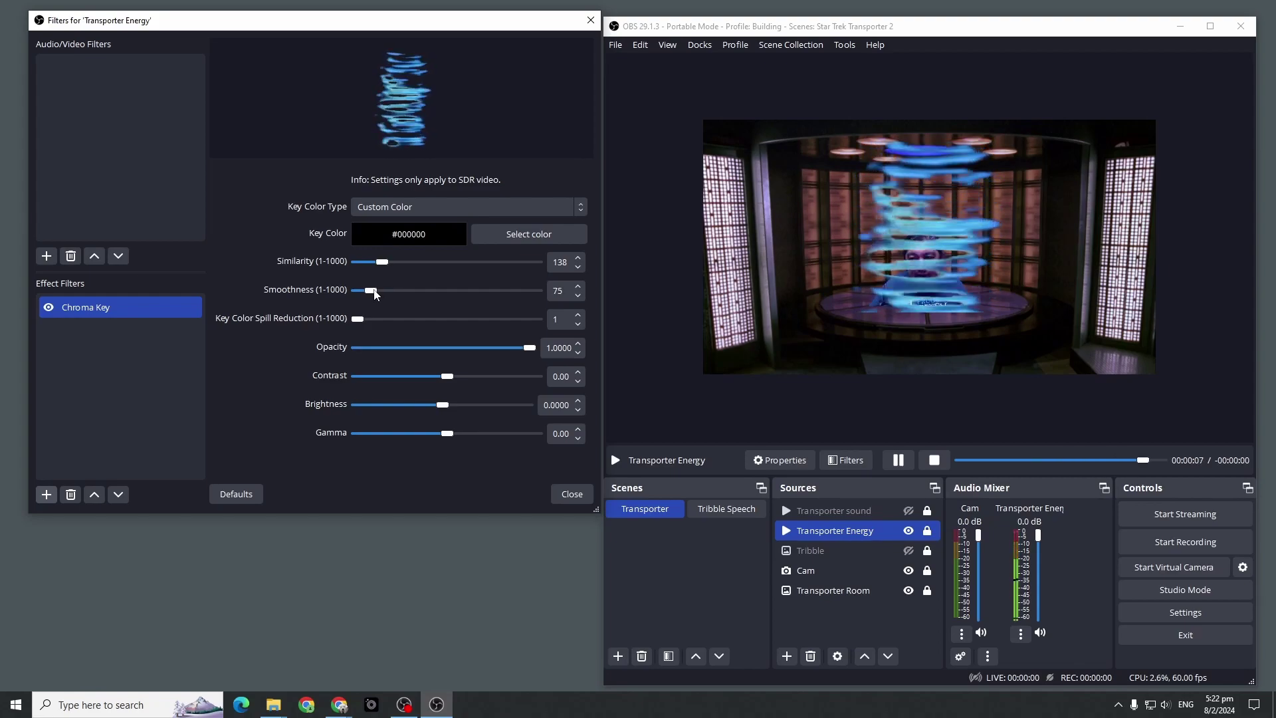
{"action": "left_click_drag", "start_coordinate": [375, 295], "coordinate": [376, 296]}
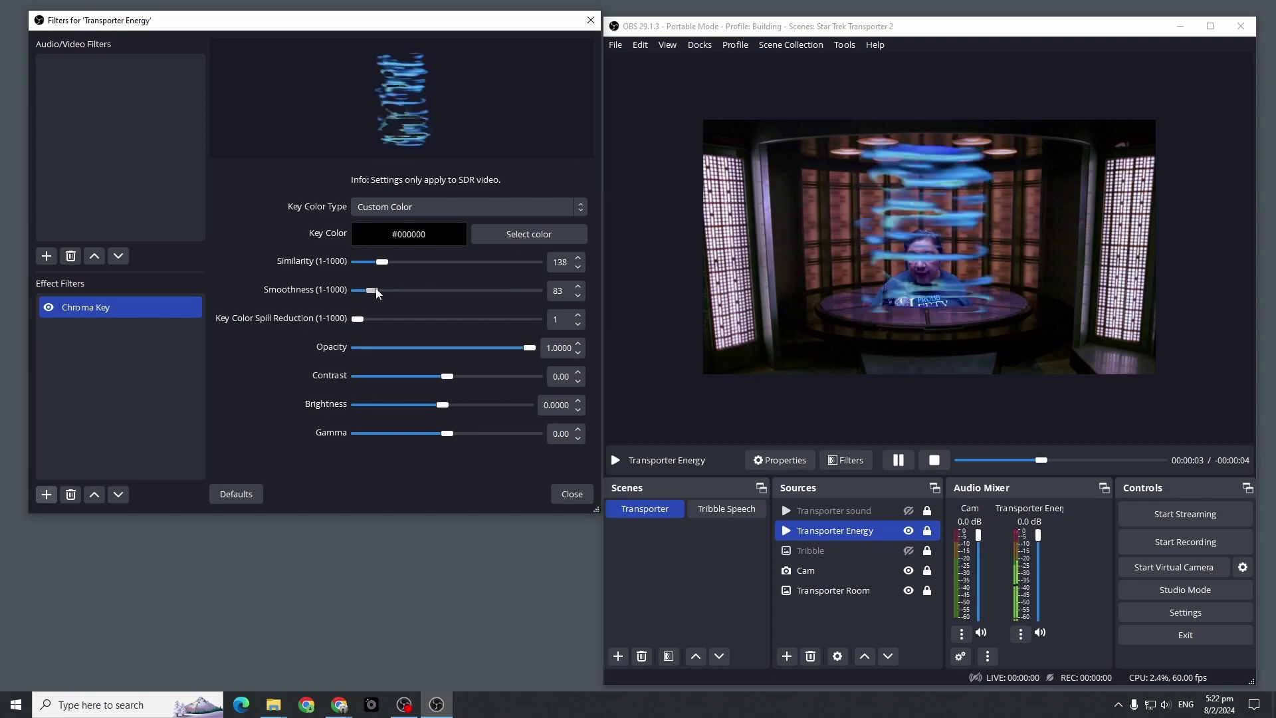
{"action": "left_click", "coordinate": [572, 495]}
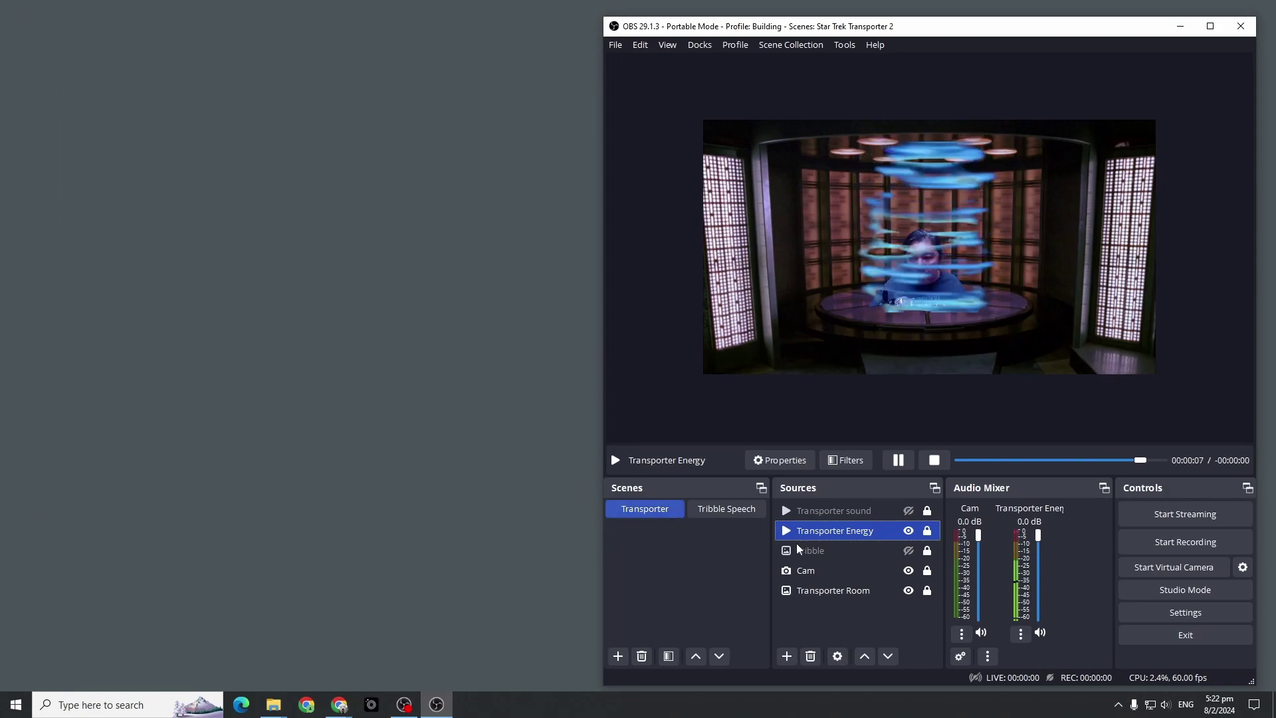
Hide the Transporter Energy and Cam sources and show the Tribble source in the Transporter scene.
{"action": "left_click", "coordinate": [909, 531]}
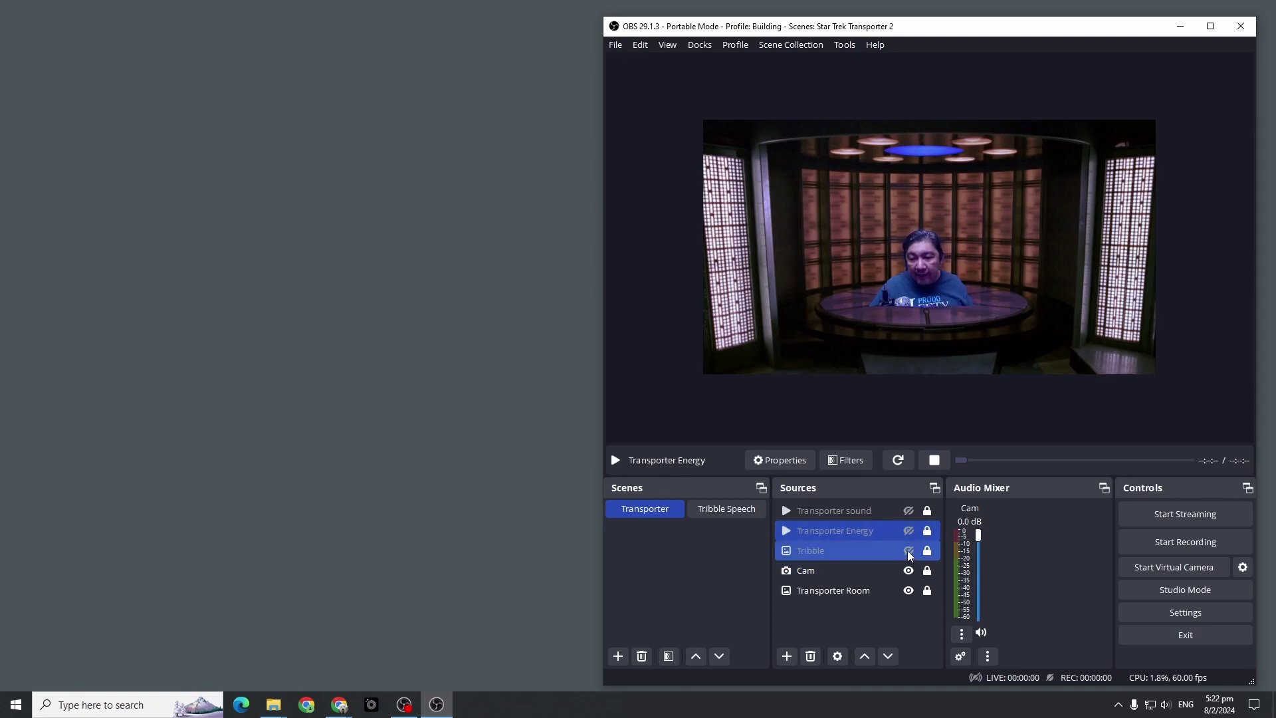
{"action": "left_click", "coordinate": [909, 550]}
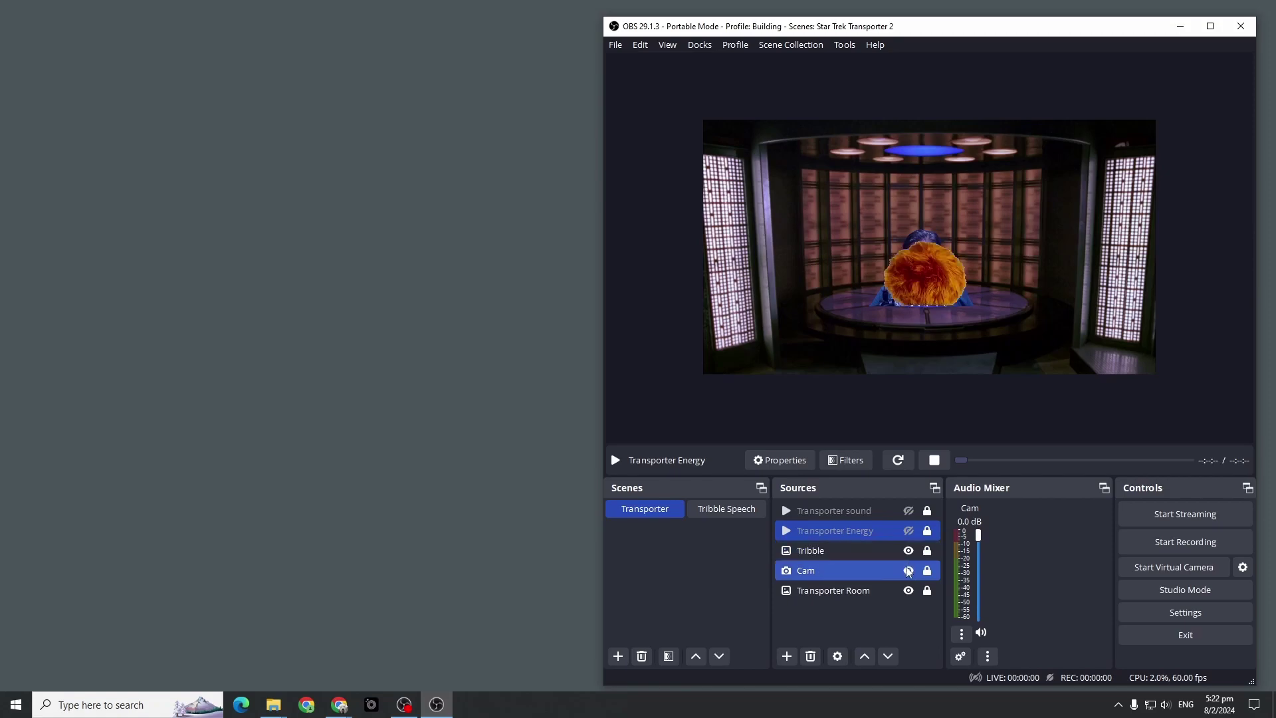
{"action": "left_click", "coordinate": [908, 570]}
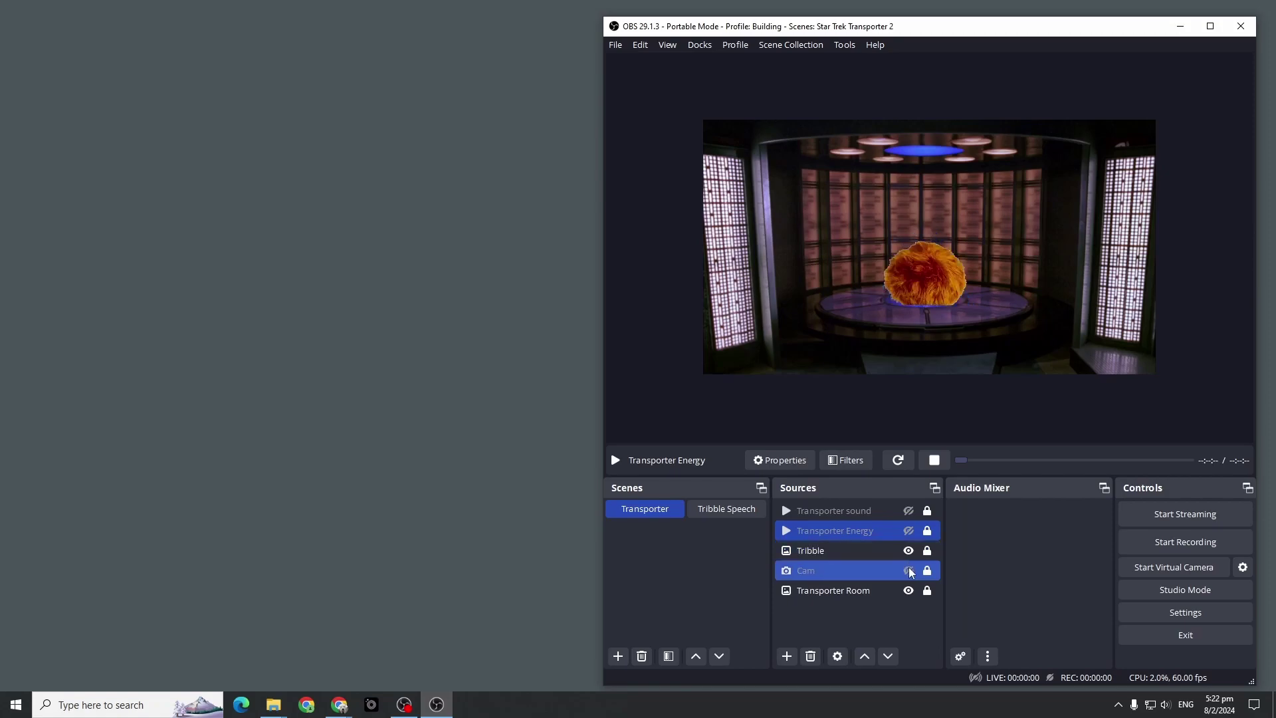
Open a windowed projector of the Transporter scene and enlarge it to fill the free desktop space beside the main window.
{"action": "left_click", "coordinate": [723, 512]}
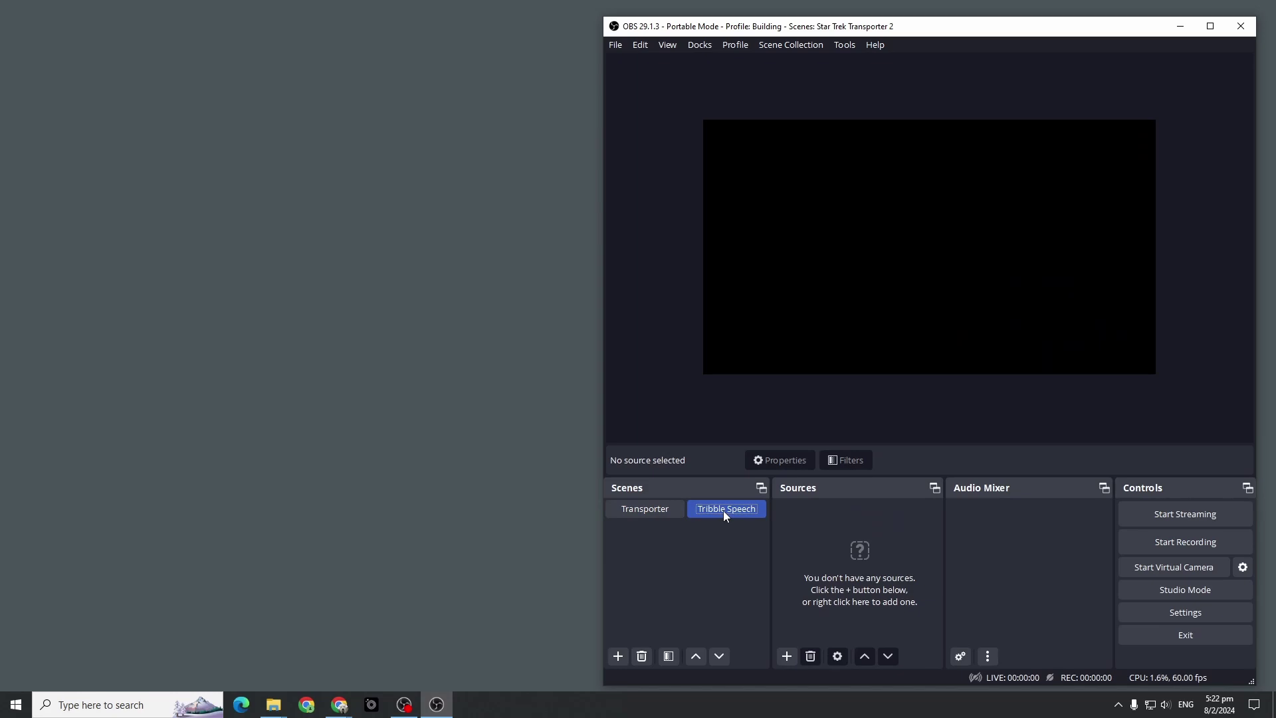
{"action": "left_click", "coordinate": [669, 509]}
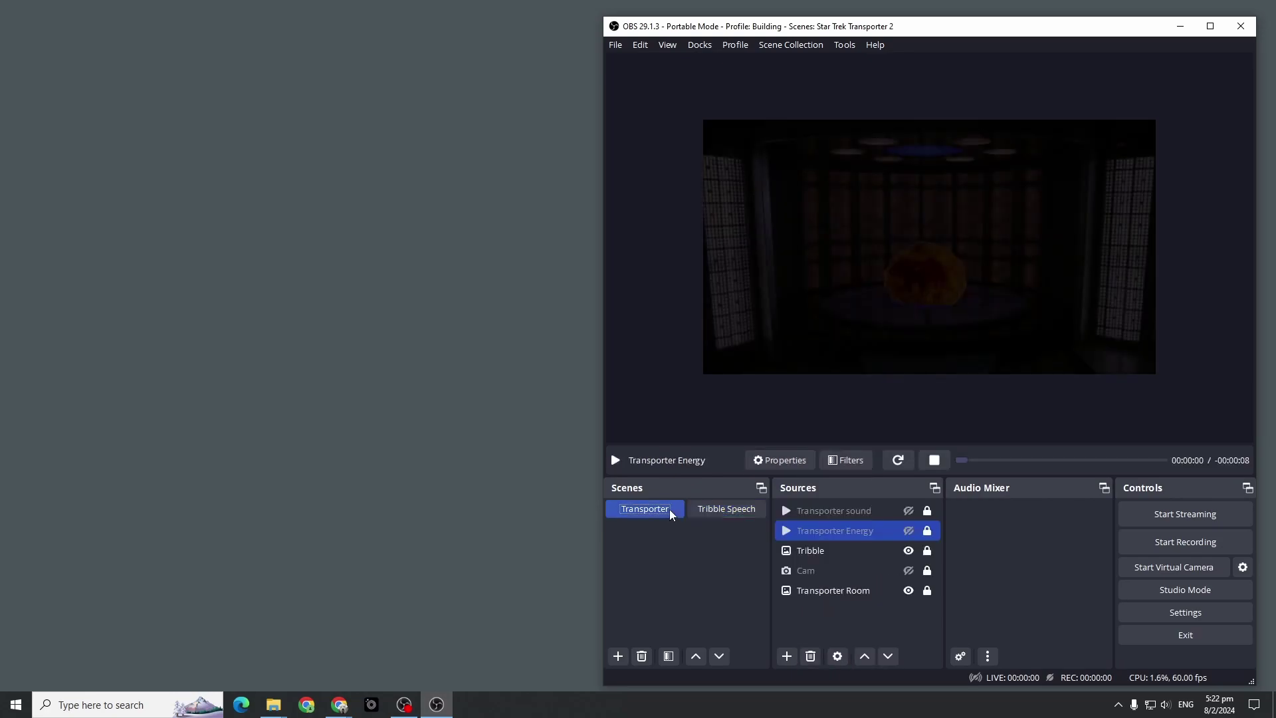
{"action": "right_click", "coordinate": [669, 509]}
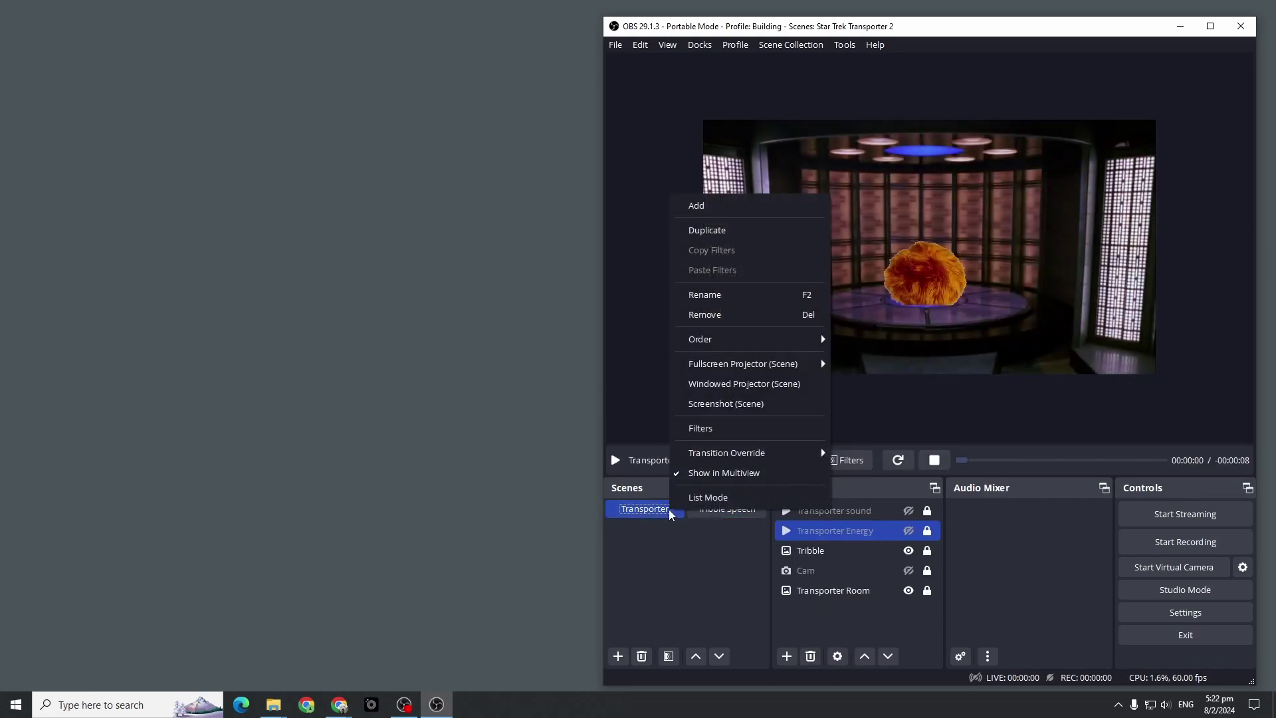
{"action": "left_click", "coordinate": [730, 384]}
{"action": "left_click_drag", "start_coordinate": [631, 254], "coordinate": [433, 33]}
{"action": "left_click_drag", "start_coordinate": [325, 219], "coordinate": [324, 366]}
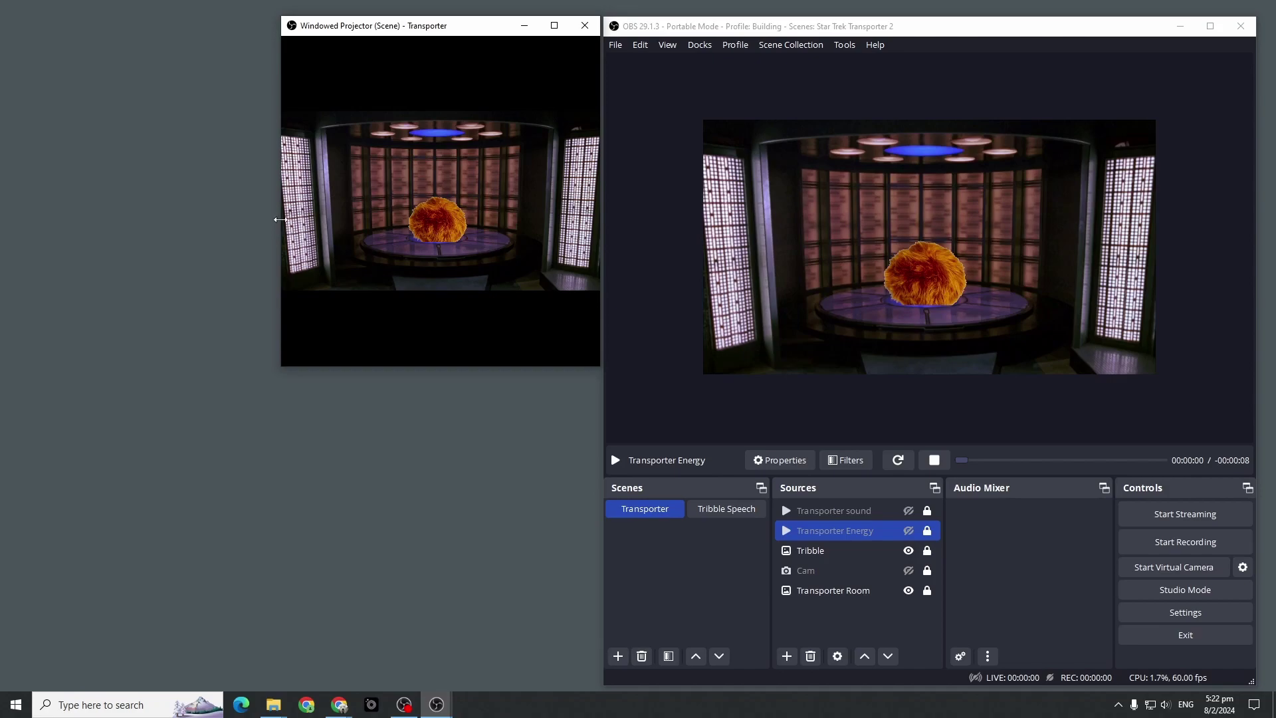
{"action": "left_click_drag", "start_coordinate": [280, 220], "coordinate": [14, 203]}
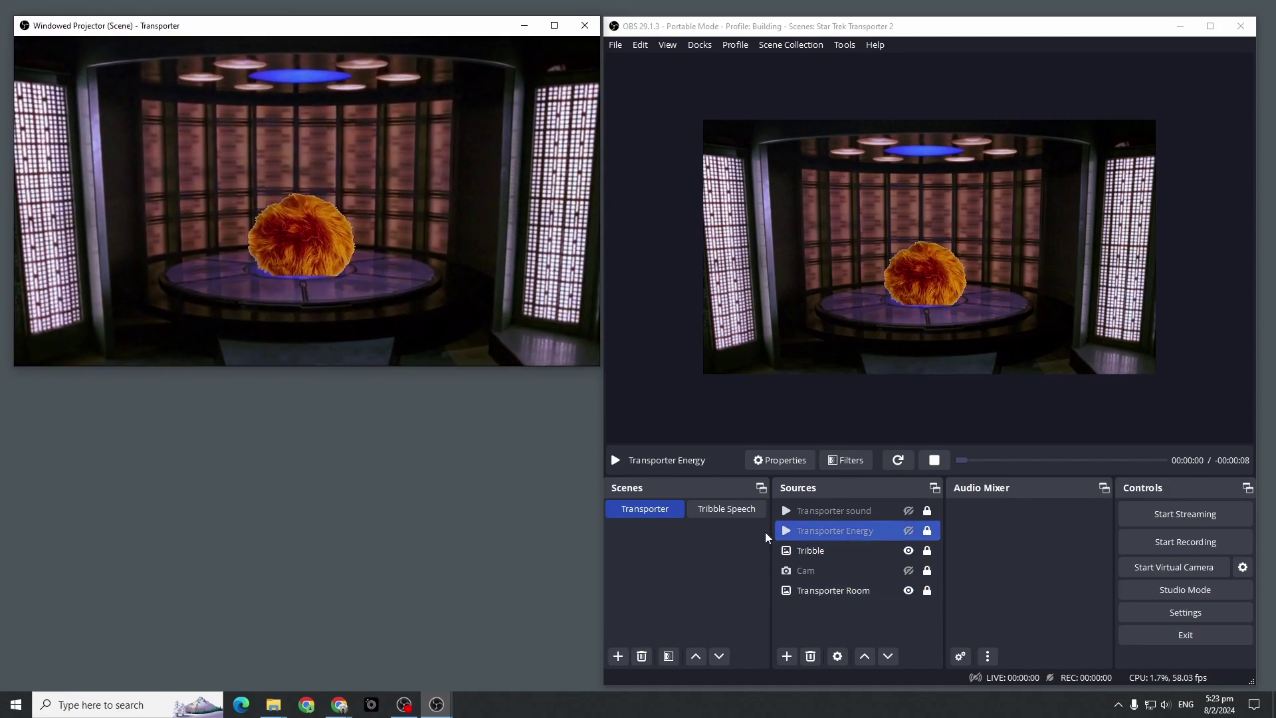
Add a new image source named "Speech 1" to the Tribble Speech scene.
{"action": "left_click", "coordinate": [718, 513]}
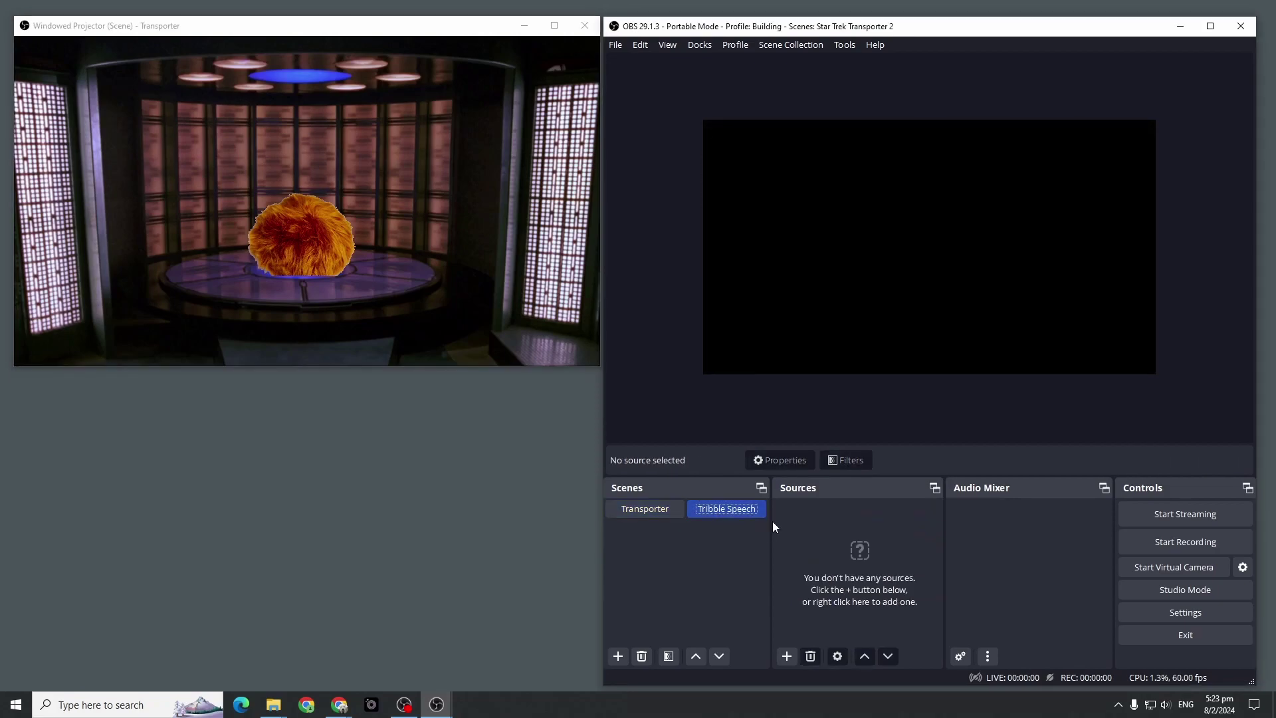
{"action": "left_click", "coordinate": [785, 658]}
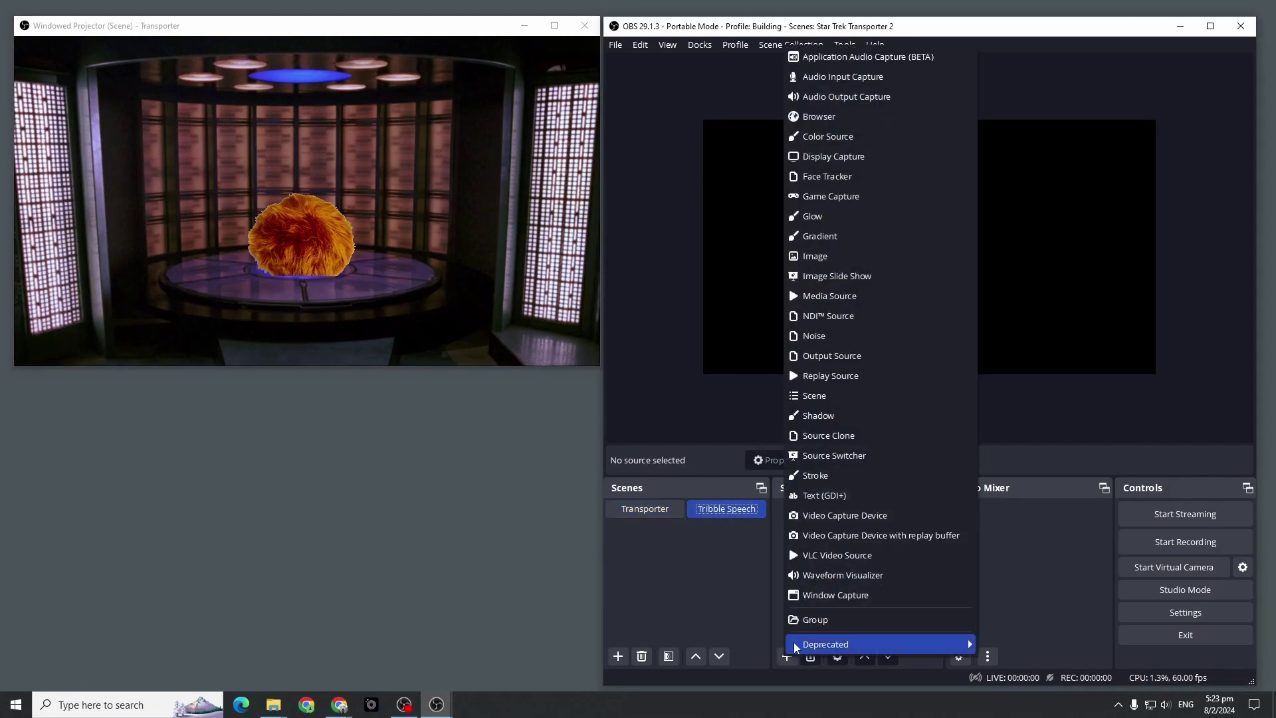
{"action": "left_click", "coordinate": [871, 260]}
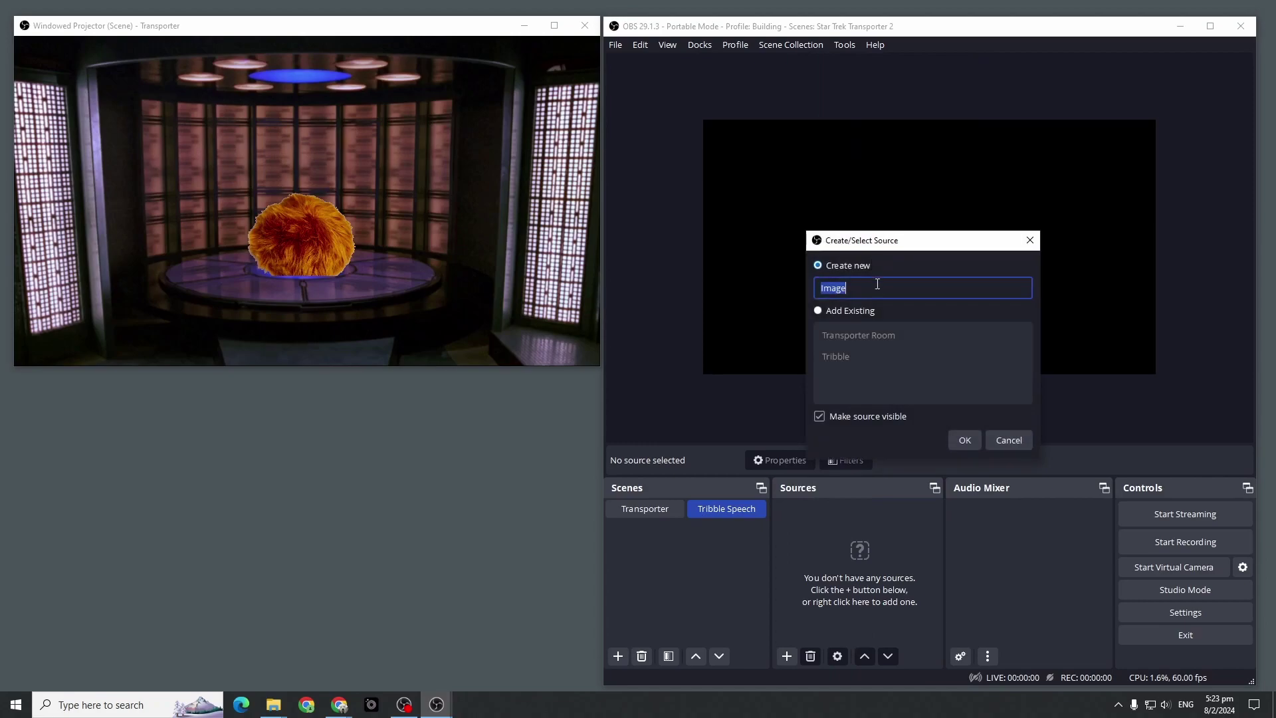
{"action": "type", "text": "Speech 1"}
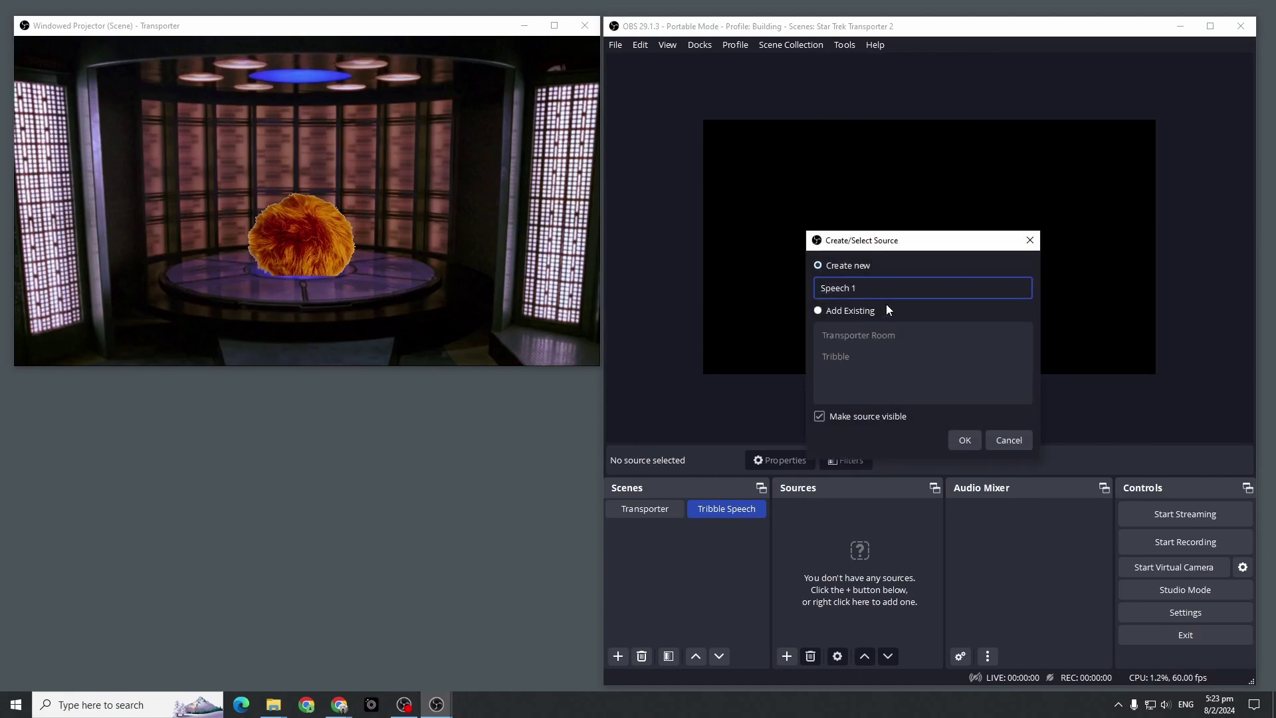
{"action": "left_click", "coordinate": [960, 444]}
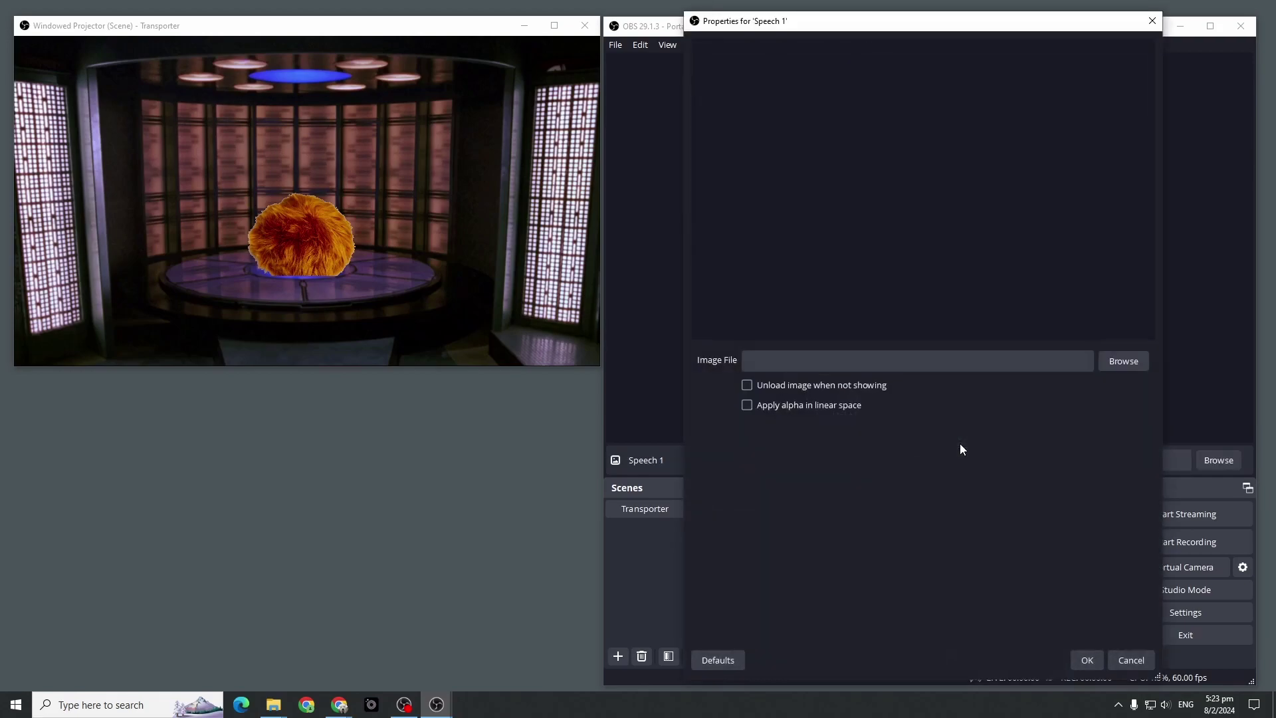
Load speechbubble.png from D:/OBSStream/Star Trek Transporter into Speech 1 and move the bubble to about 271 px from the canvas's right edge and 313 px from its top.
{"action": "left_click", "coordinate": [1130, 363]}
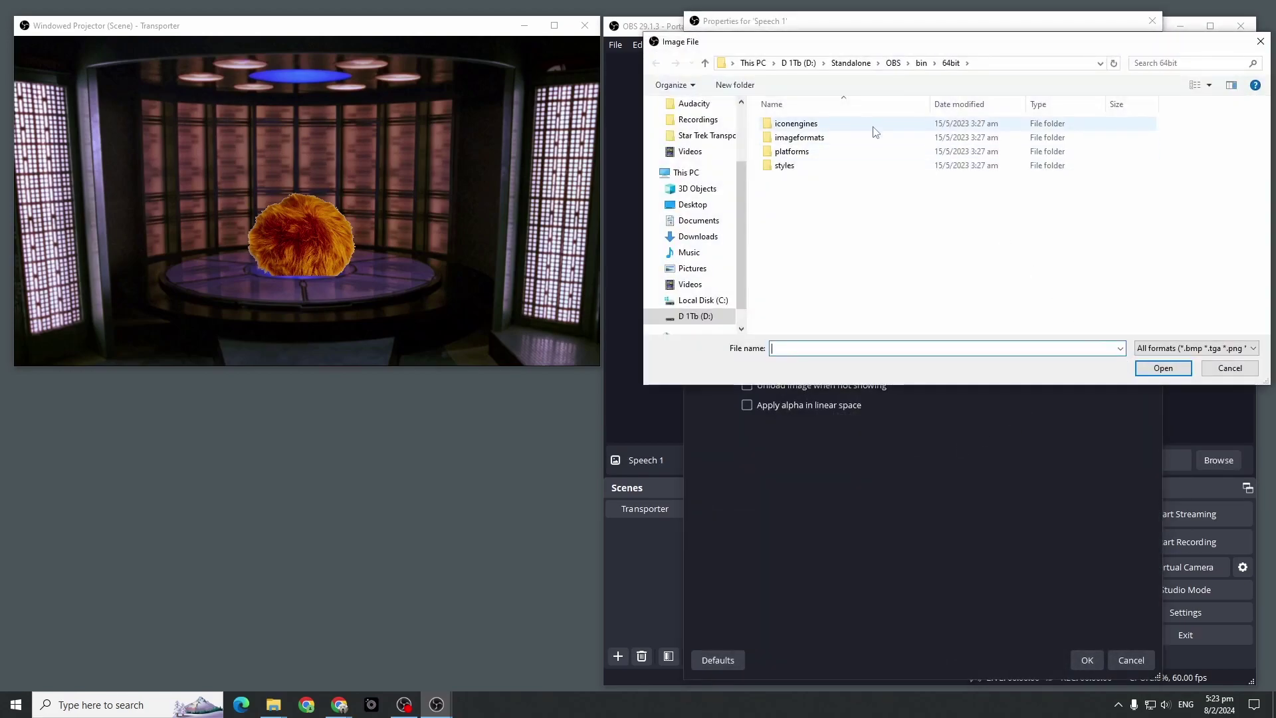
{"action": "left_click", "coordinate": [791, 63]}
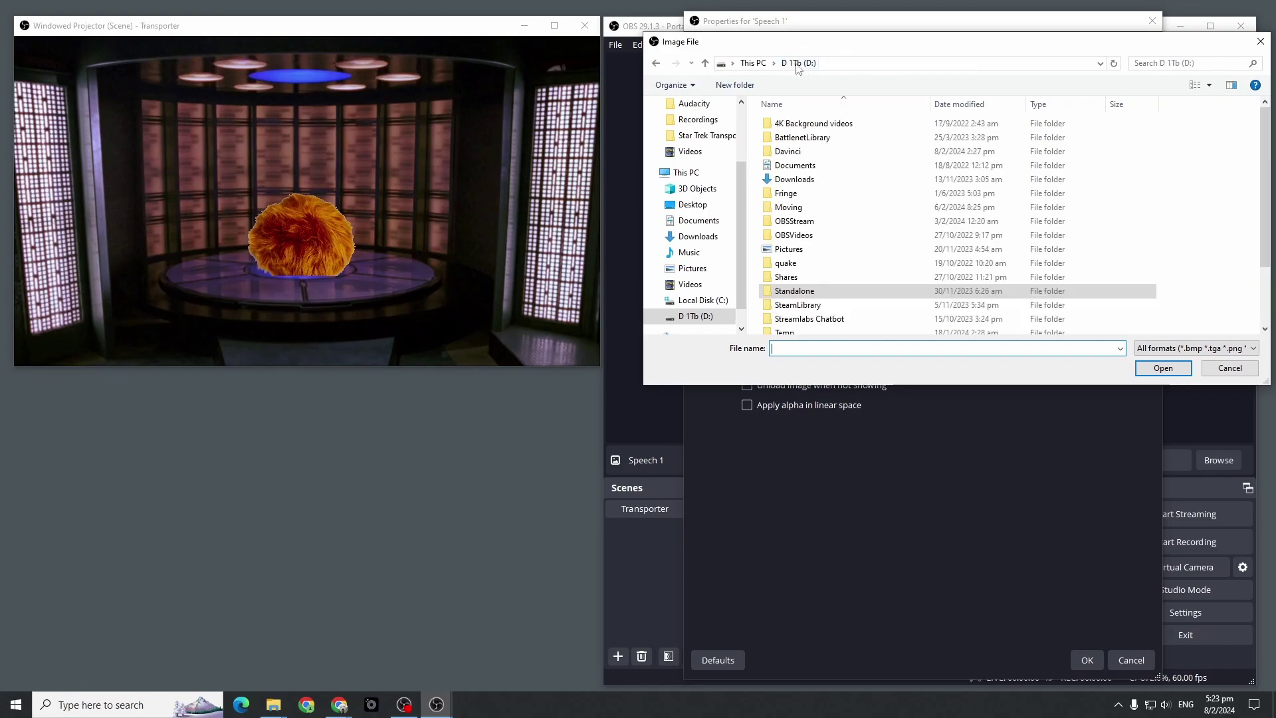
{"action": "double_click", "coordinate": [820, 224]}
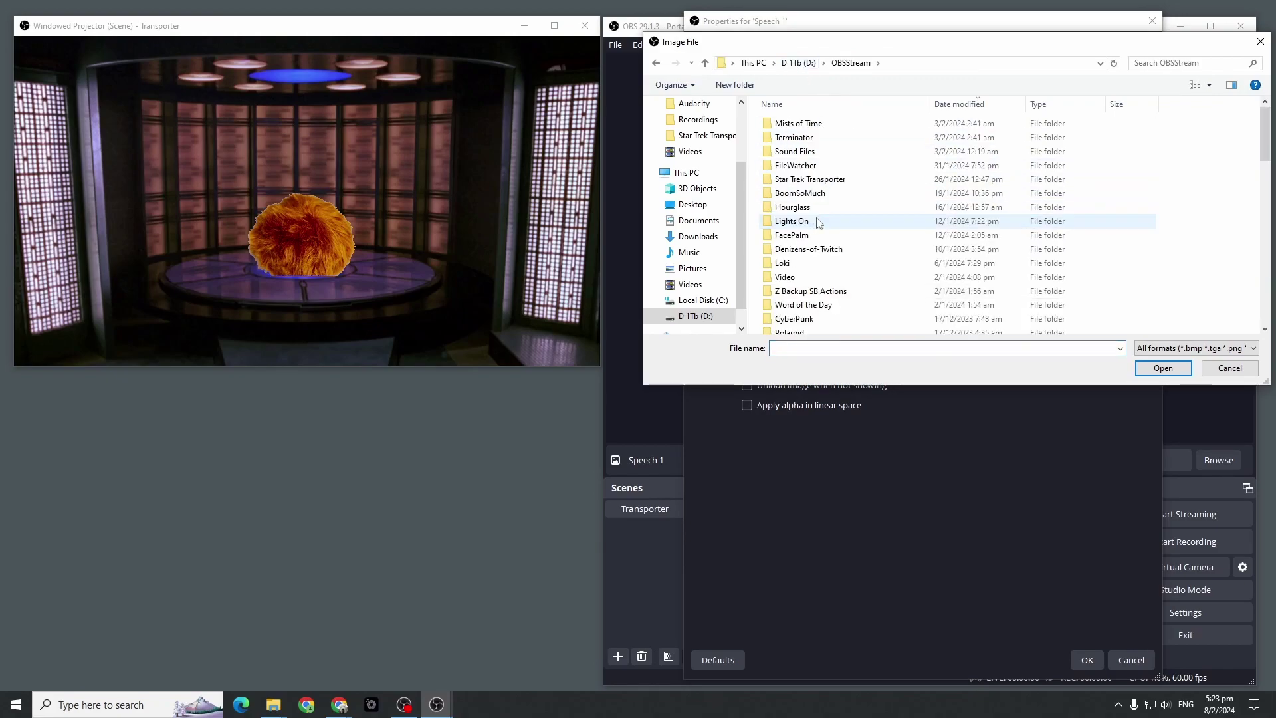
{"action": "double_click", "coordinate": [843, 180]}
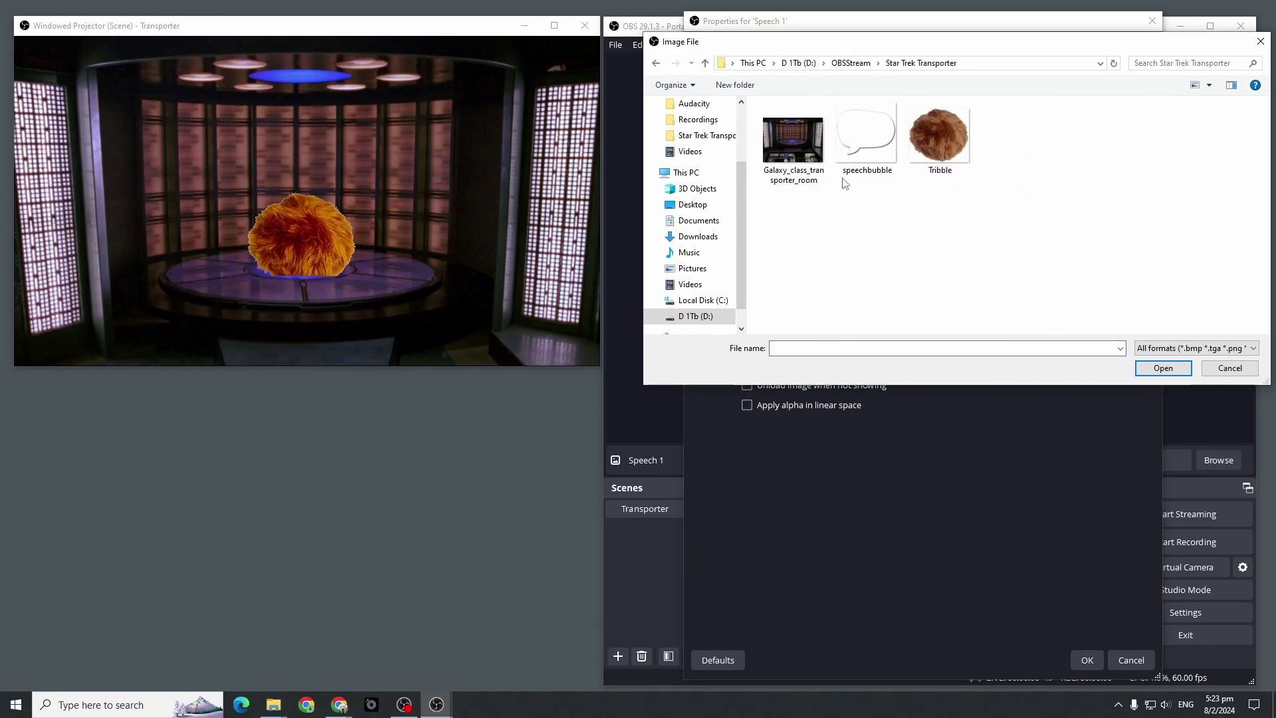
{"action": "left_click", "coordinate": [867, 153]}
{"action": "left_click", "coordinate": [1162, 369]}
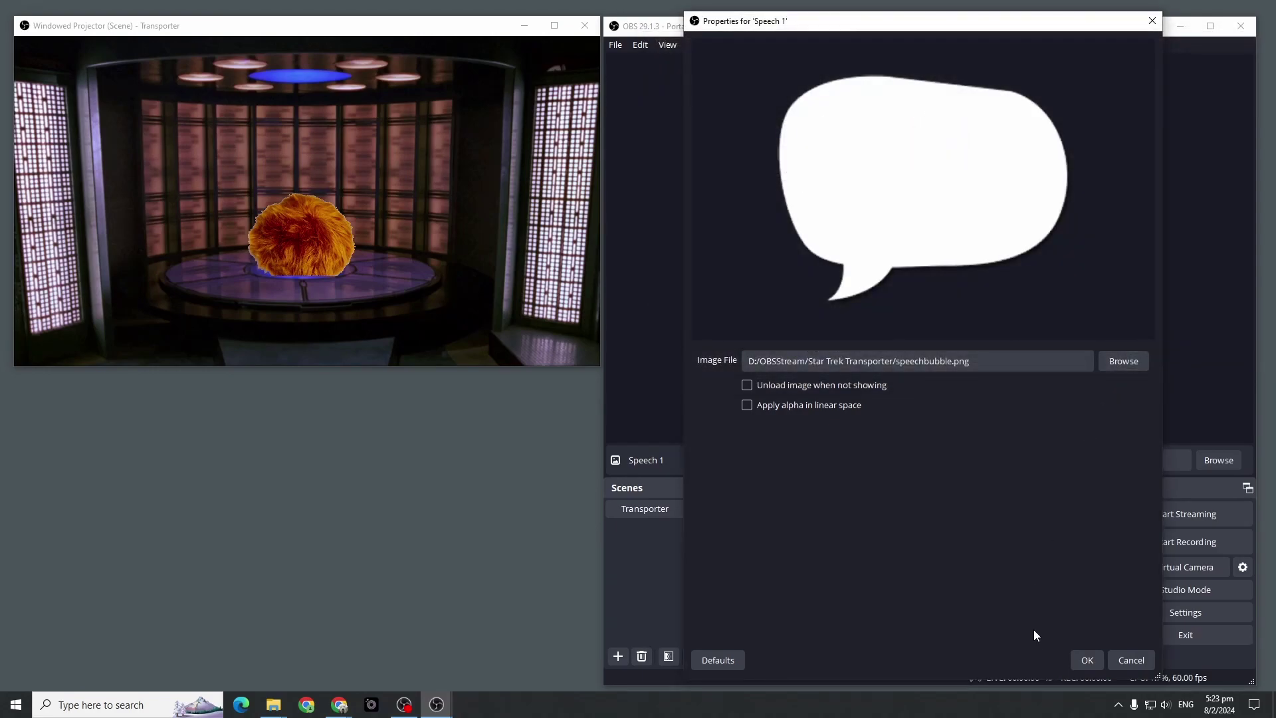
{"action": "left_click", "coordinate": [1087, 660]}
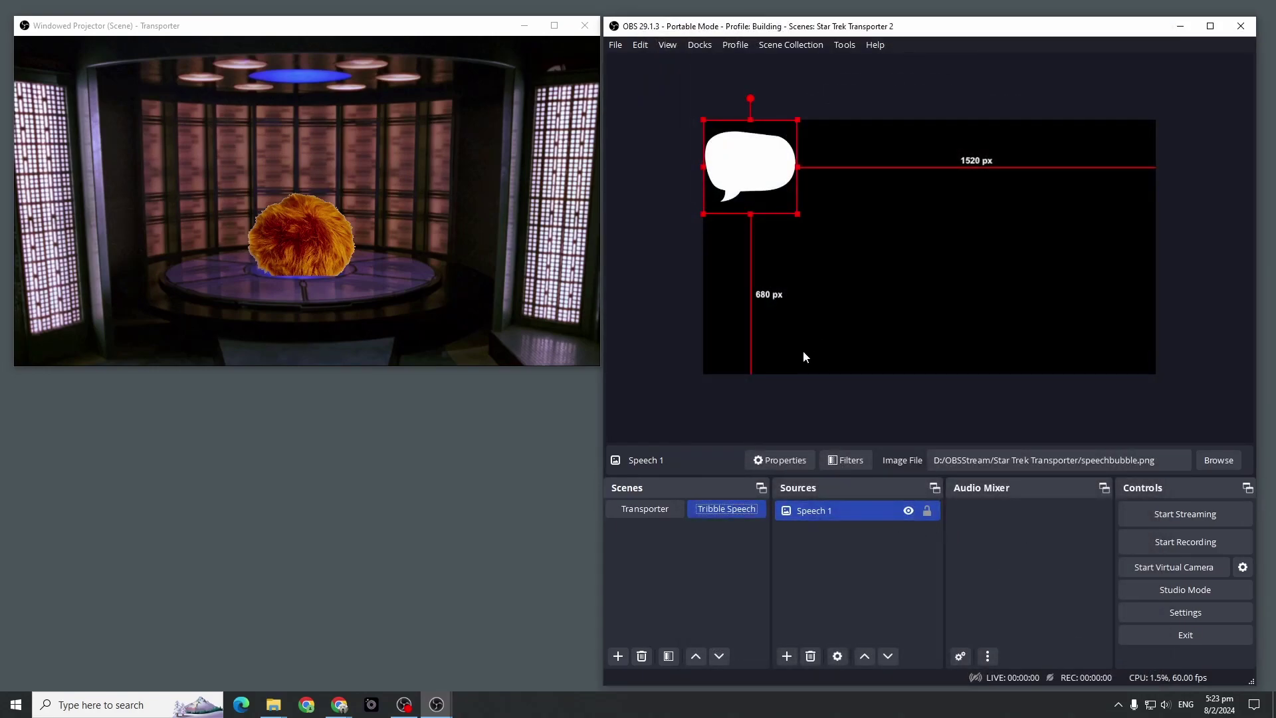
{"action": "left_click_drag", "start_coordinate": [750, 172], "coordinate": [1046, 244]}
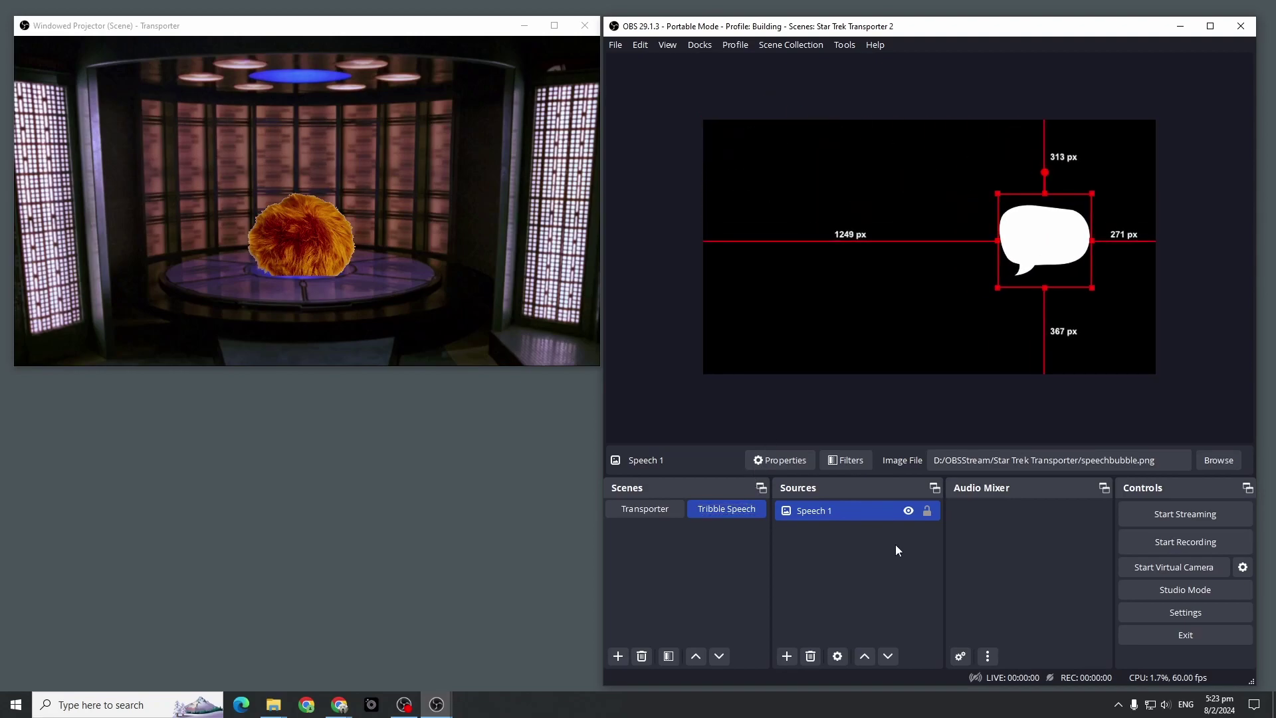
Add the existing Tribble Speech scene as a source in the Transporter scene.
{"action": "left_click", "coordinate": [672, 512]}
{"action": "left_click", "coordinate": [787, 657]}
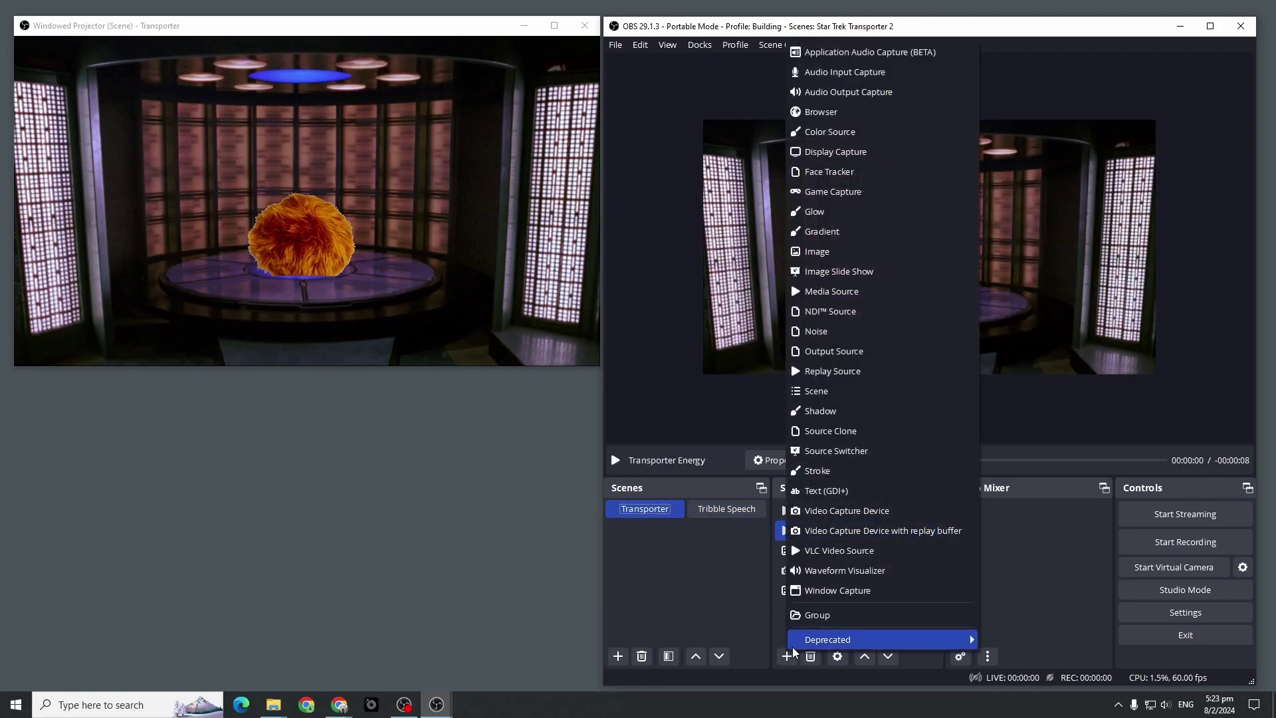
{"action": "left_click", "coordinate": [881, 399]}
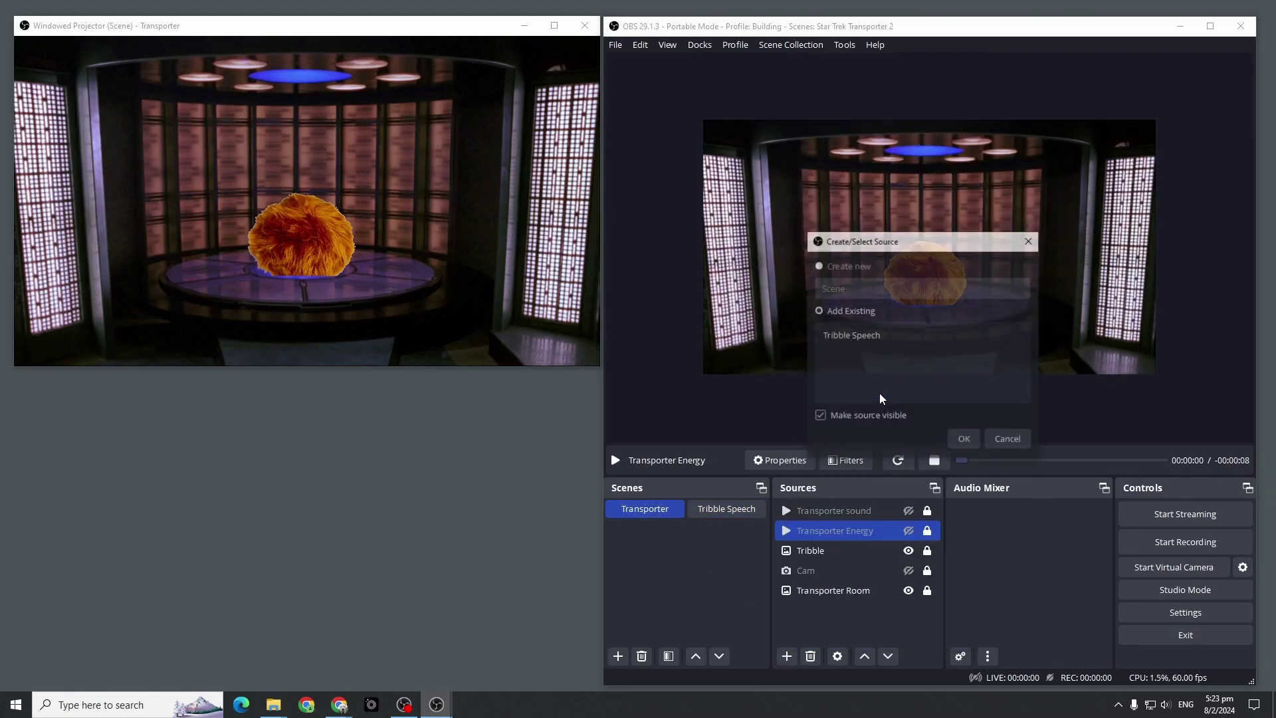
{"action": "left_click", "coordinate": [887, 336]}
{"action": "left_click", "coordinate": [965, 441]}
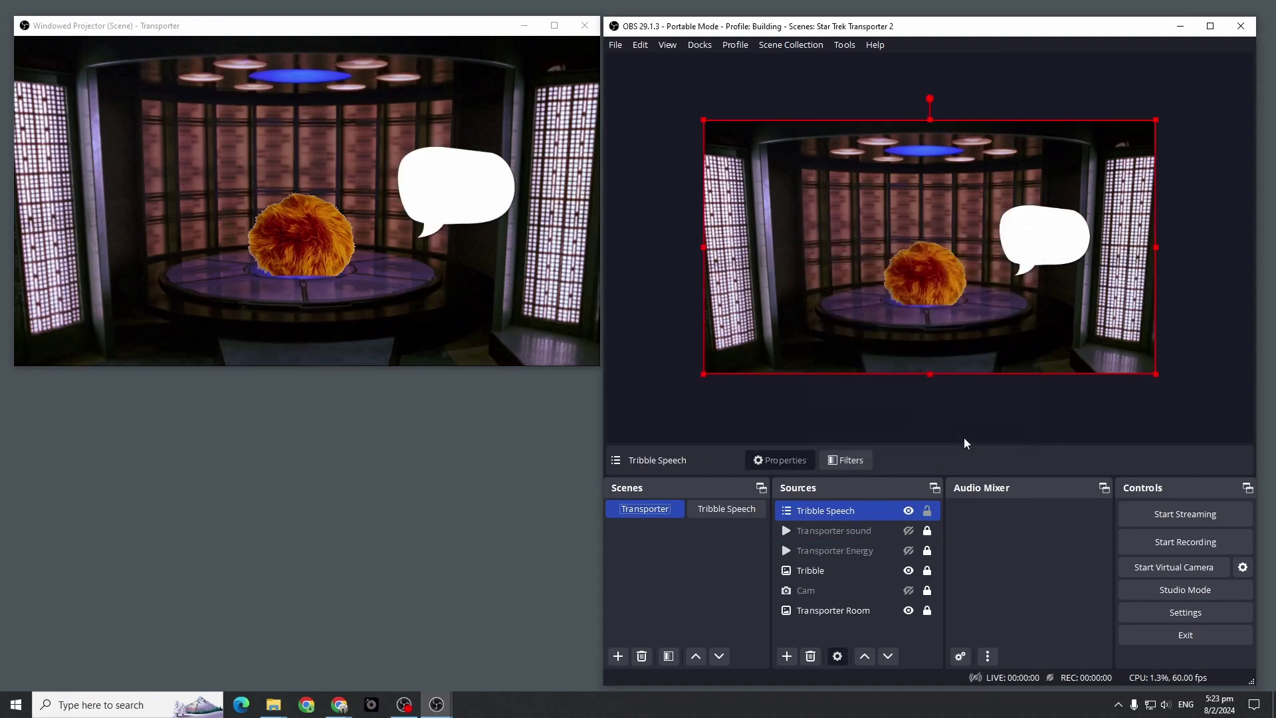
Lock the nested Tribble Speech source, and enlarge Speech 1 in its own scene, about 266 px from the canvas's right edge and 125 px from its top.
{"action": "left_click", "coordinate": [928, 511]}
{"action": "left_click", "coordinate": [735, 513]}
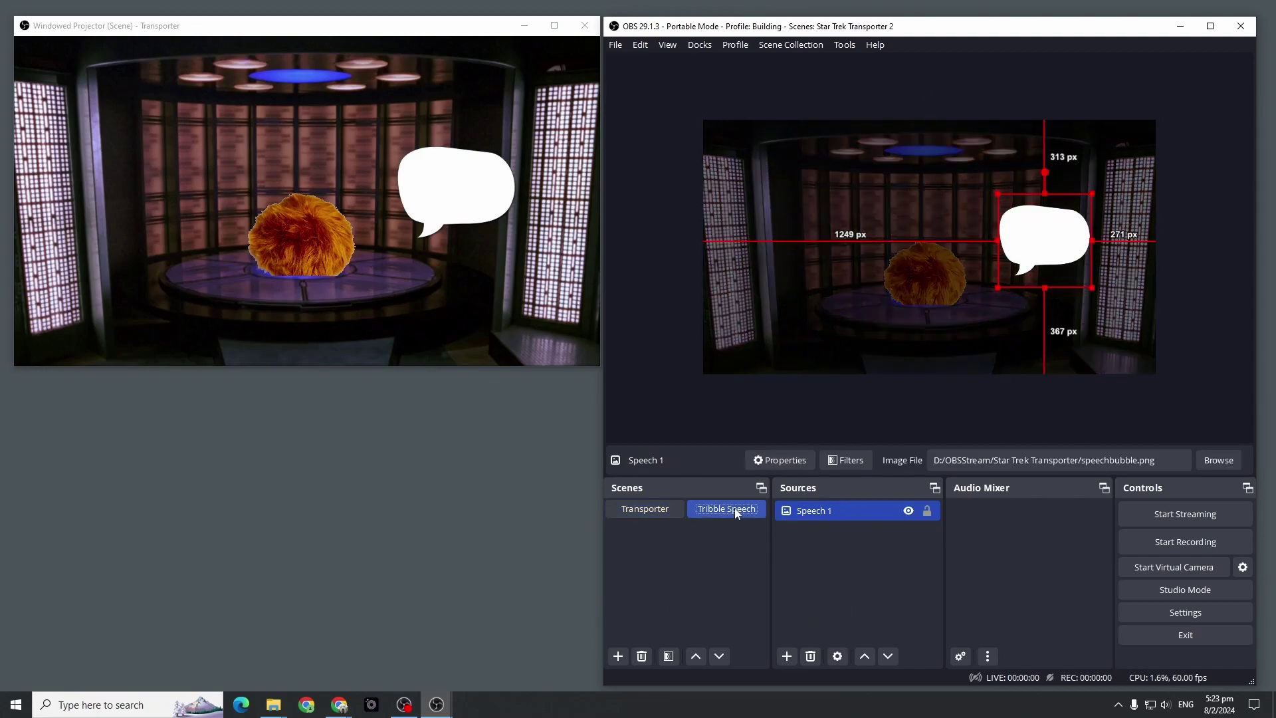
{"action": "left_click_drag", "start_coordinate": [1055, 242], "coordinate": [1009, 230]}
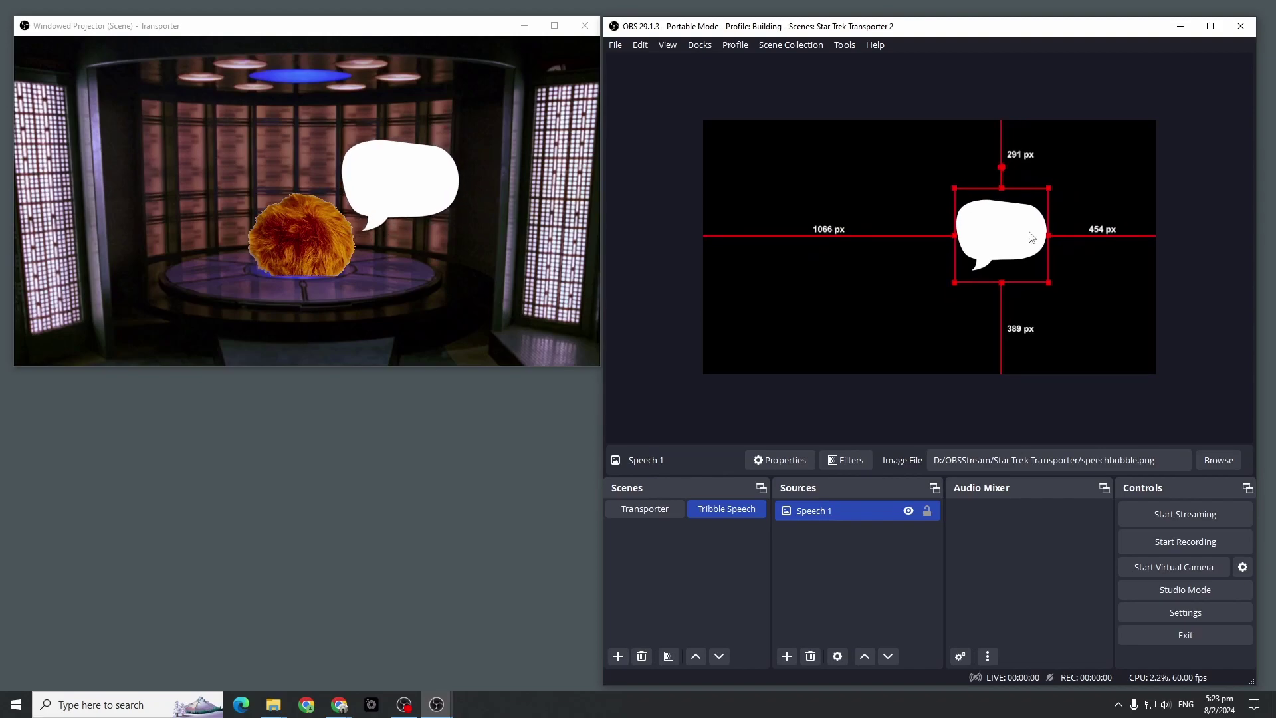
{"action": "left_click_drag", "start_coordinate": [1050, 188], "coordinate": [1103, 171]}
{"action": "mouse_move", "coordinate": [1054, 211]}
{"action": "left_mouse_down"}
{"action": "mouse_move", "coordinate": [1043, 208]}
{"action": "mouse_move", "coordinate": [1042, 228]}
{"action": "left_mouse_up"}
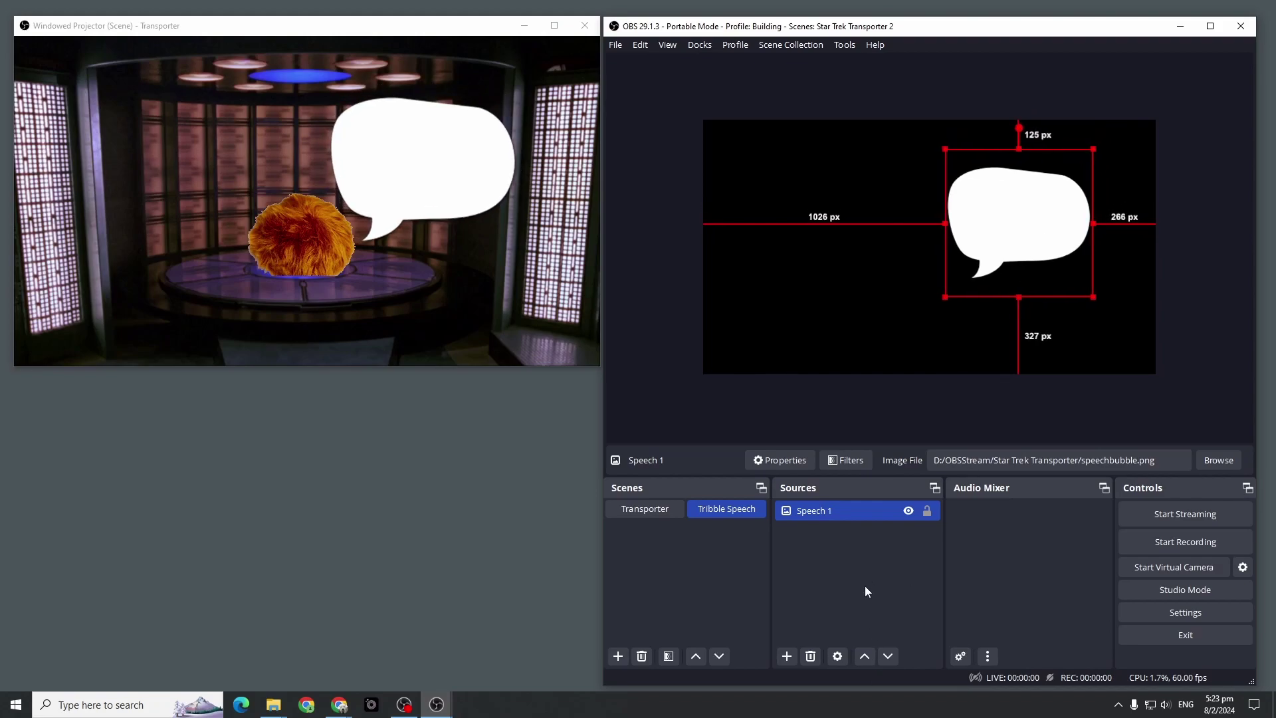
Add a new image source named "Speech 2" to the Tribble Speech scene.
{"action": "left_click", "coordinate": [809, 613]}
{"action": "left_click", "coordinate": [787, 657]}
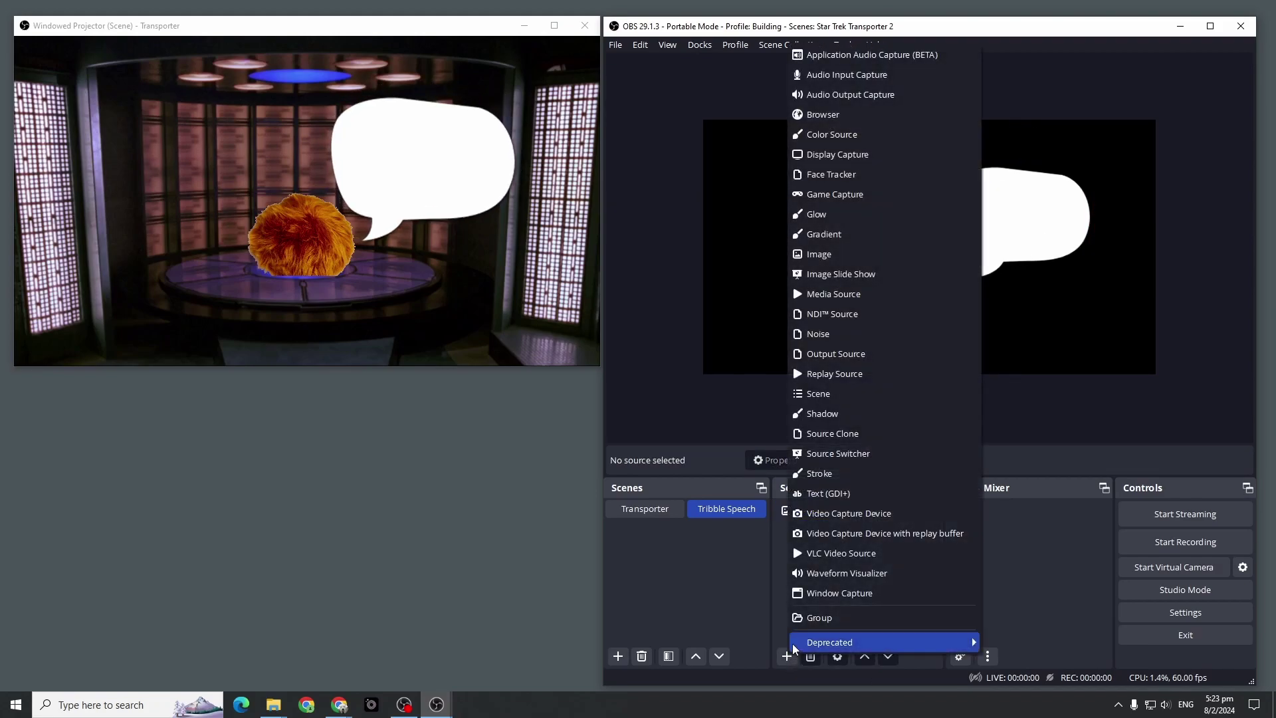
{"action": "left_click", "coordinate": [867, 260]}
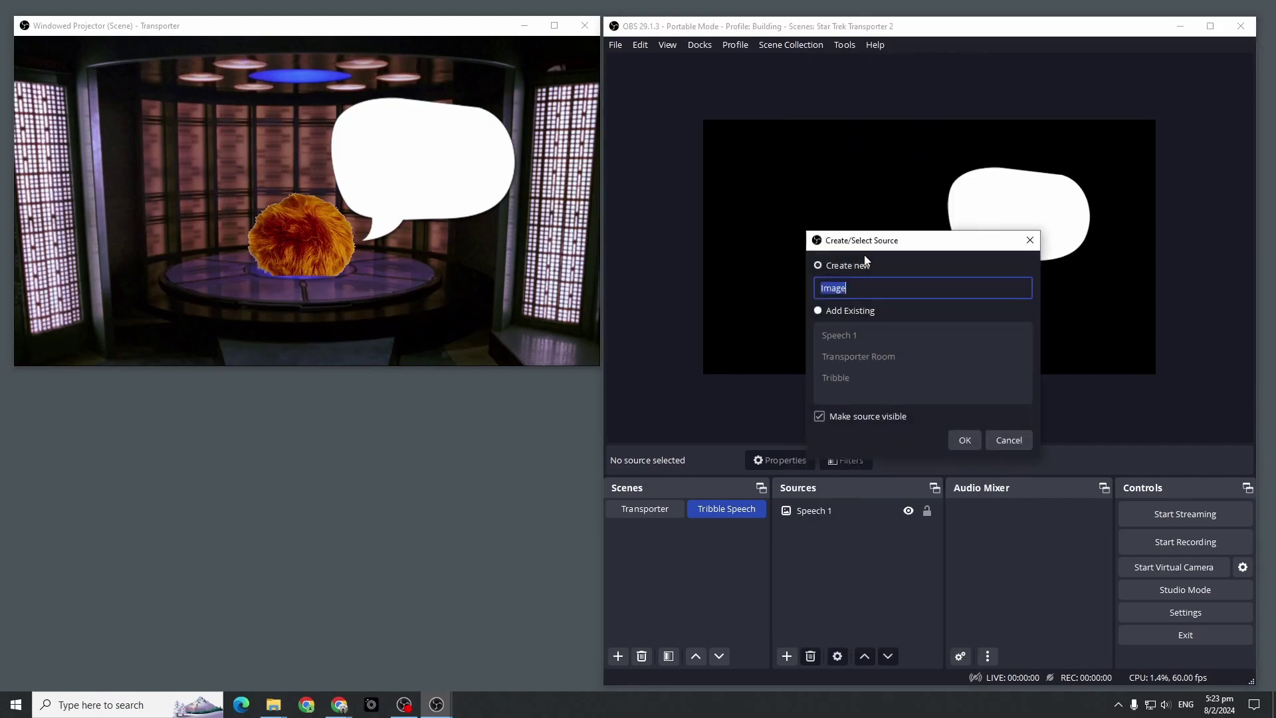
{"action": "type", "text": "Speech 2"}
{"action": "left_click", "coordinate": [963, 440]}
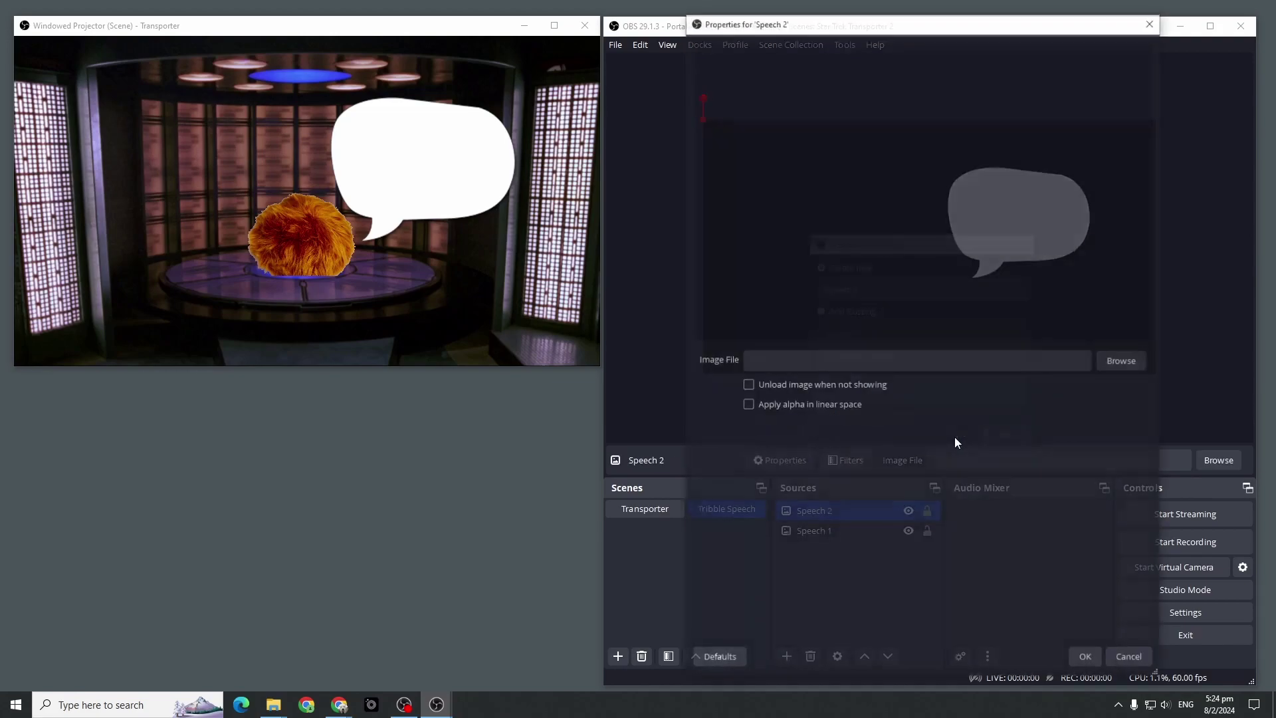
Load speechbubble.png from D:/OBSStream/Star Trek Transporter into Speech 2.
{"action": "left_click", "coordinate": [1124, 361]}
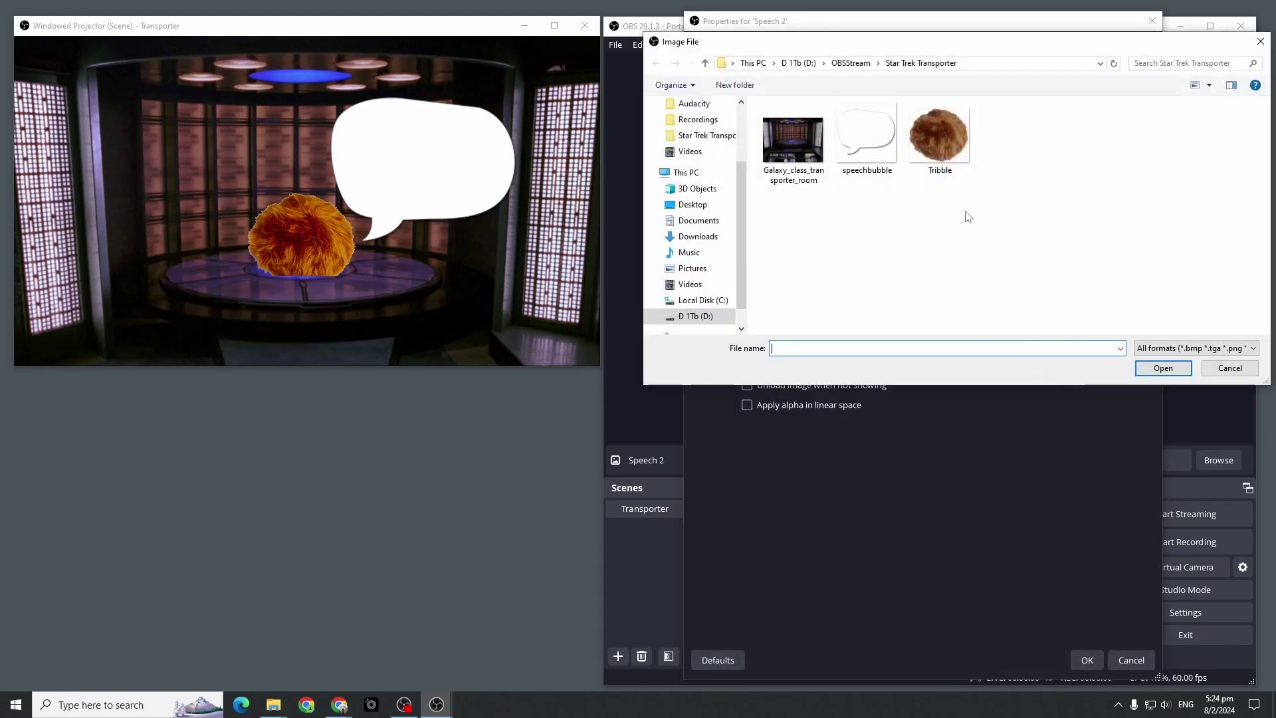
{"action": "left_click", "coordinate": [867, 140]}
{"action": "left_click", "coordinate": [1158, 369]}
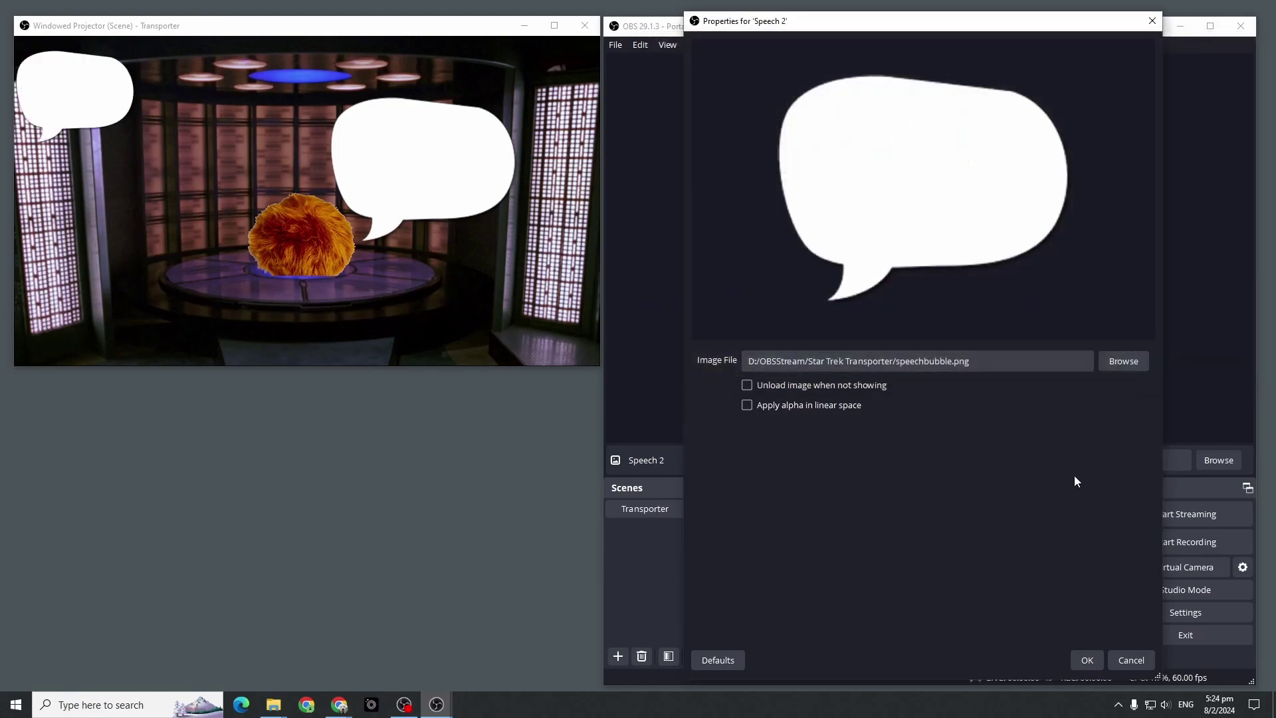
{"action": "left_click", "coordinate": [1087, 658]}
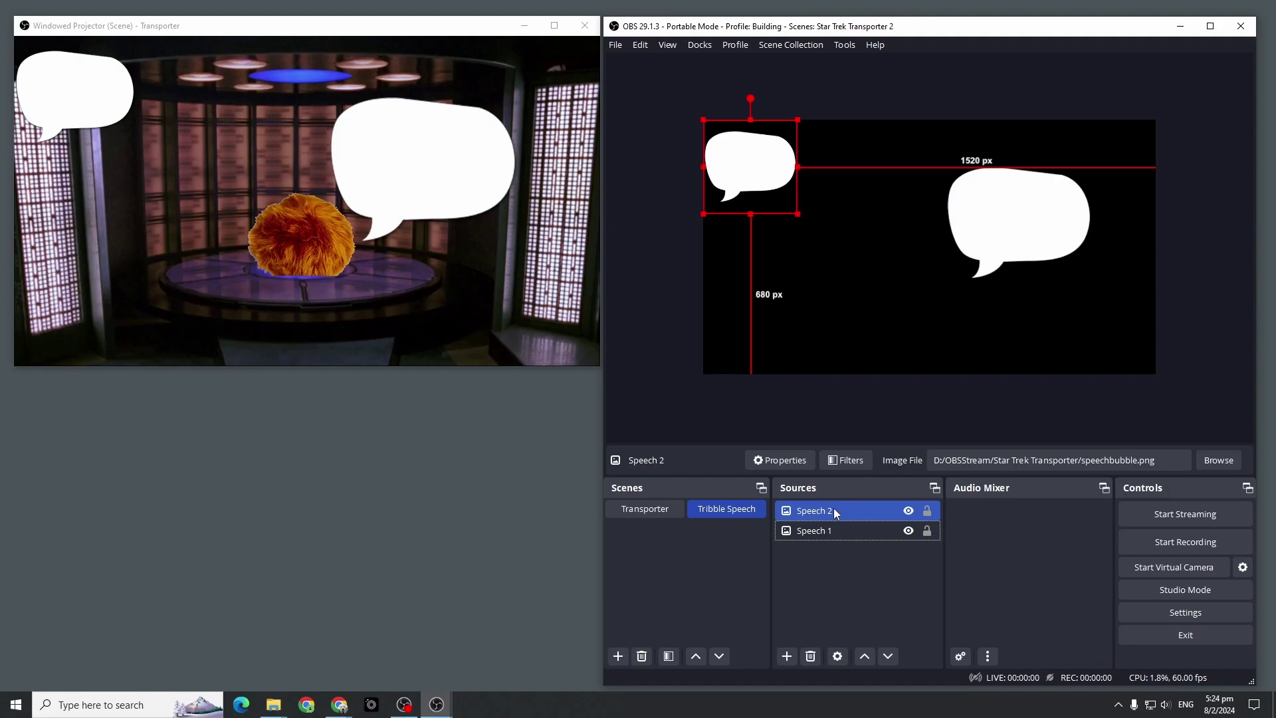
Flip the Speech 2 bubble horizontally and leave the source unlocked.
{"action": "right_click", "coordinate": [833, 509]}
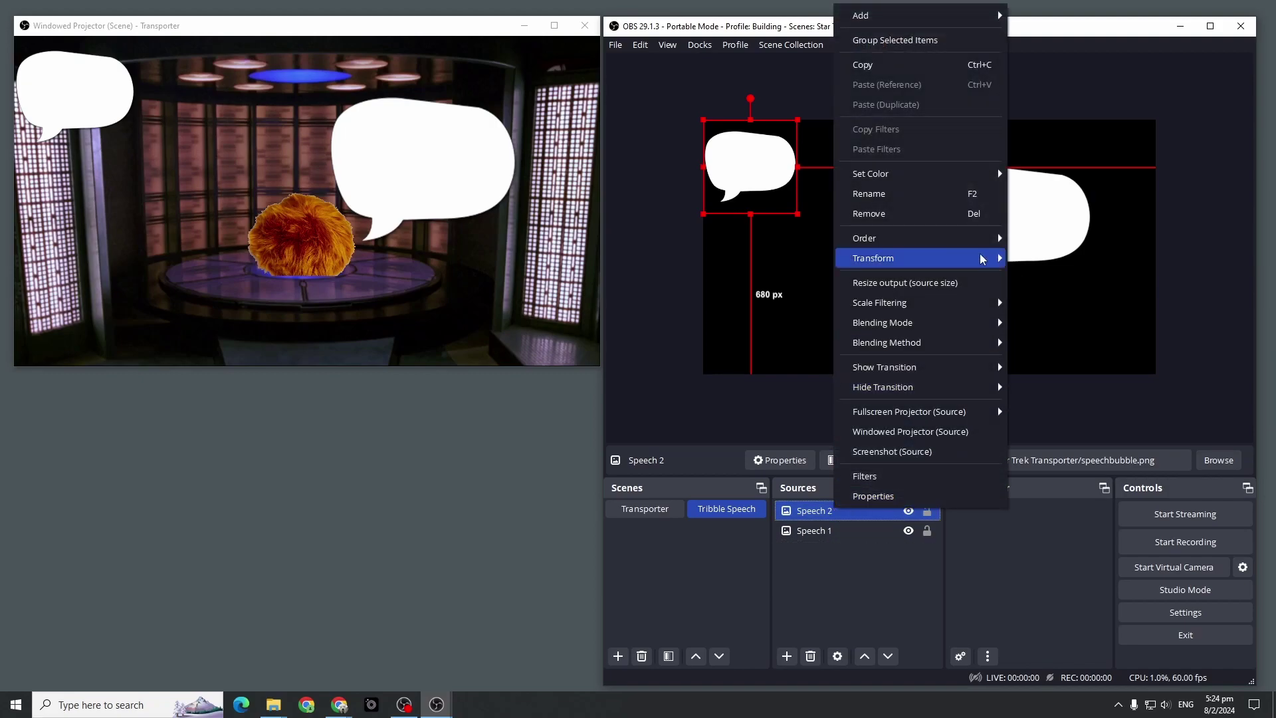
{"action": "mouse_move", "coordinate": [982, 259]}
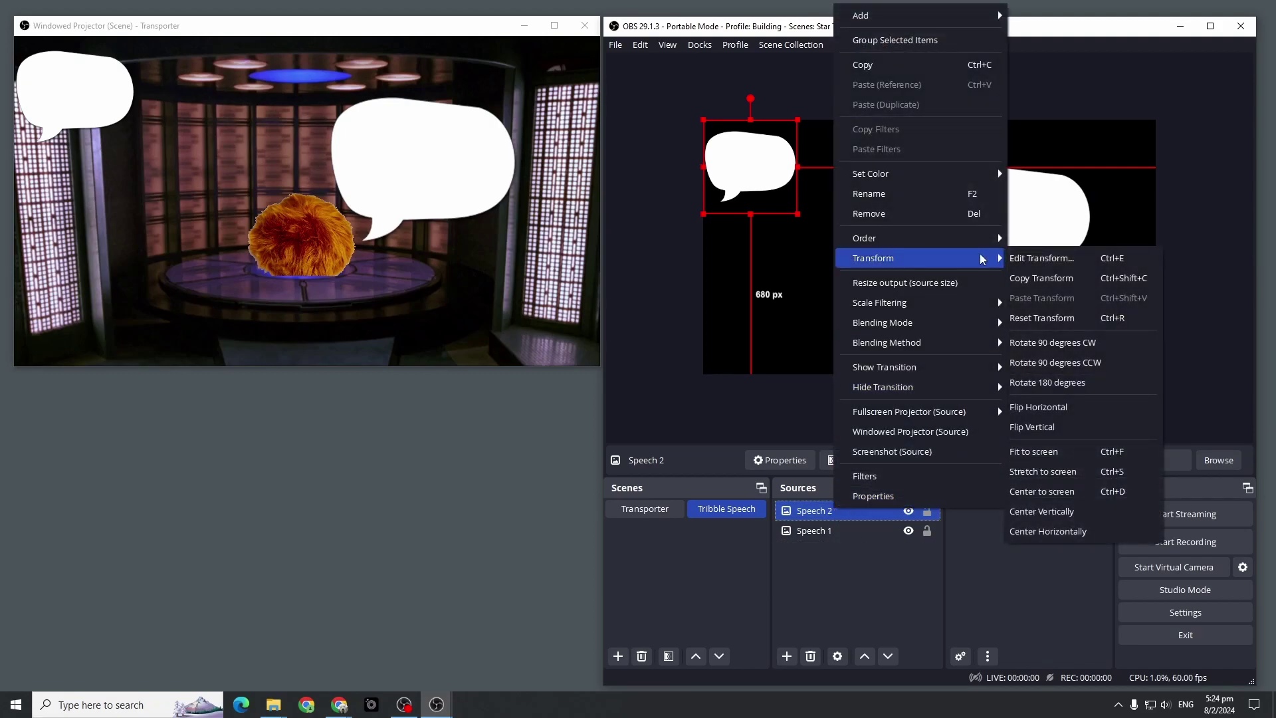
{"action": "left_click", "coordinate": [1068, 414]}
{"action": "left_click", "coordinate": [928, 511]}
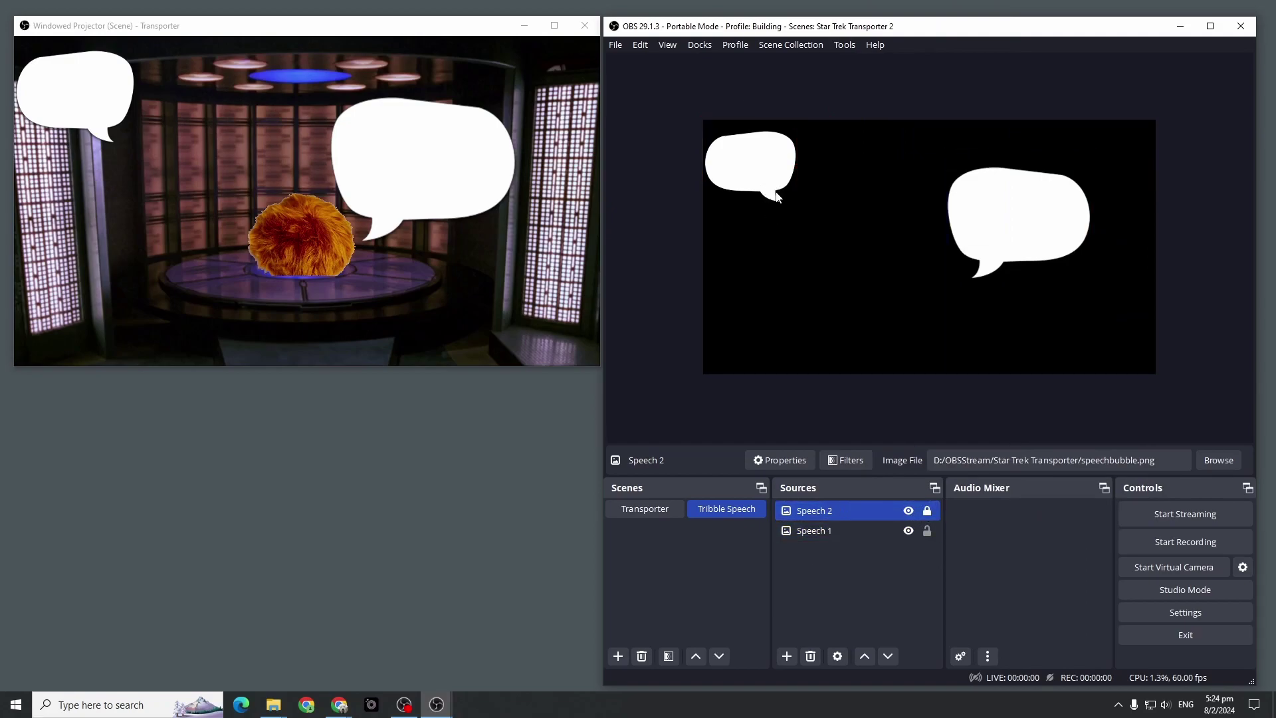
{"action": "left_click", "coordinate": [928, 510]}
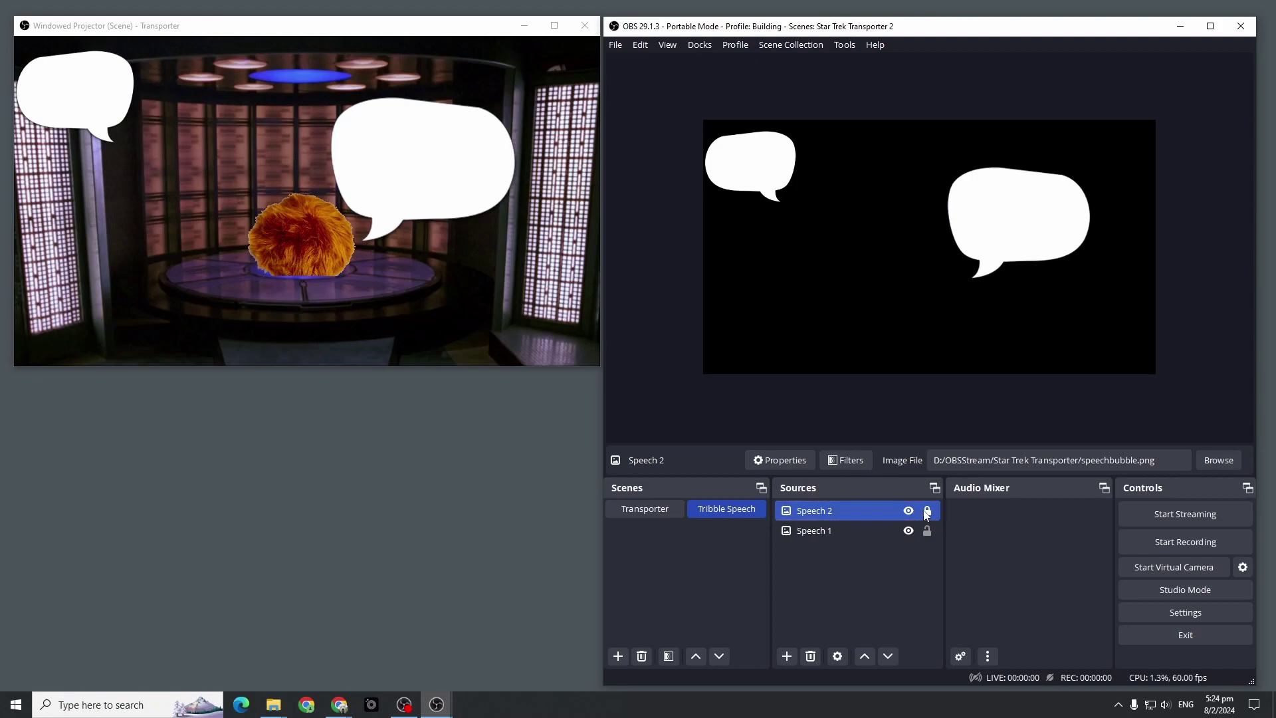
Enlarge Speech 2 and place it beside the tribble, about 236 px from the canvas's left edge and 212 px from its top.
{"action": "left_click_drag", "start_coordinate": [735, 166], "coordinate": [842, 242]}
{"action": "left_click_drag", "start_coordinate": [798, 195], "coordinate": [589, 159]}
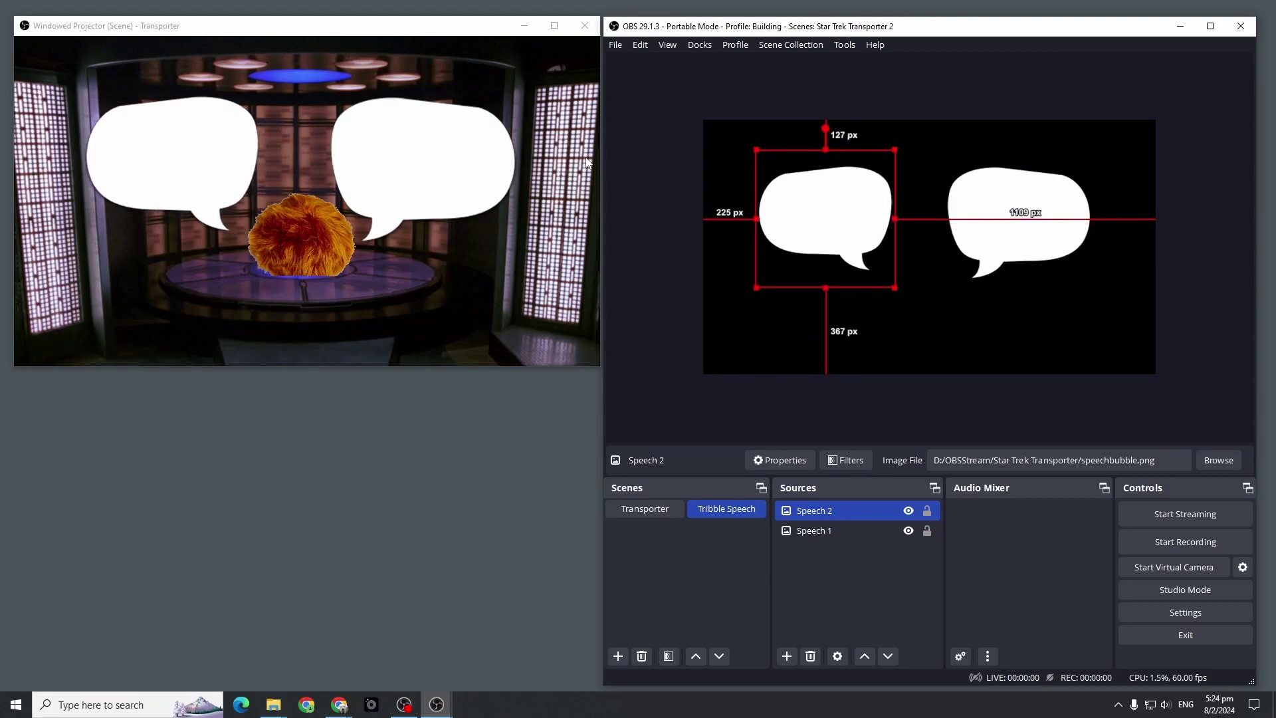
{"action": "left_click_drag", "start_coordinate": [821, 216], "coordinate": [821, 235]}
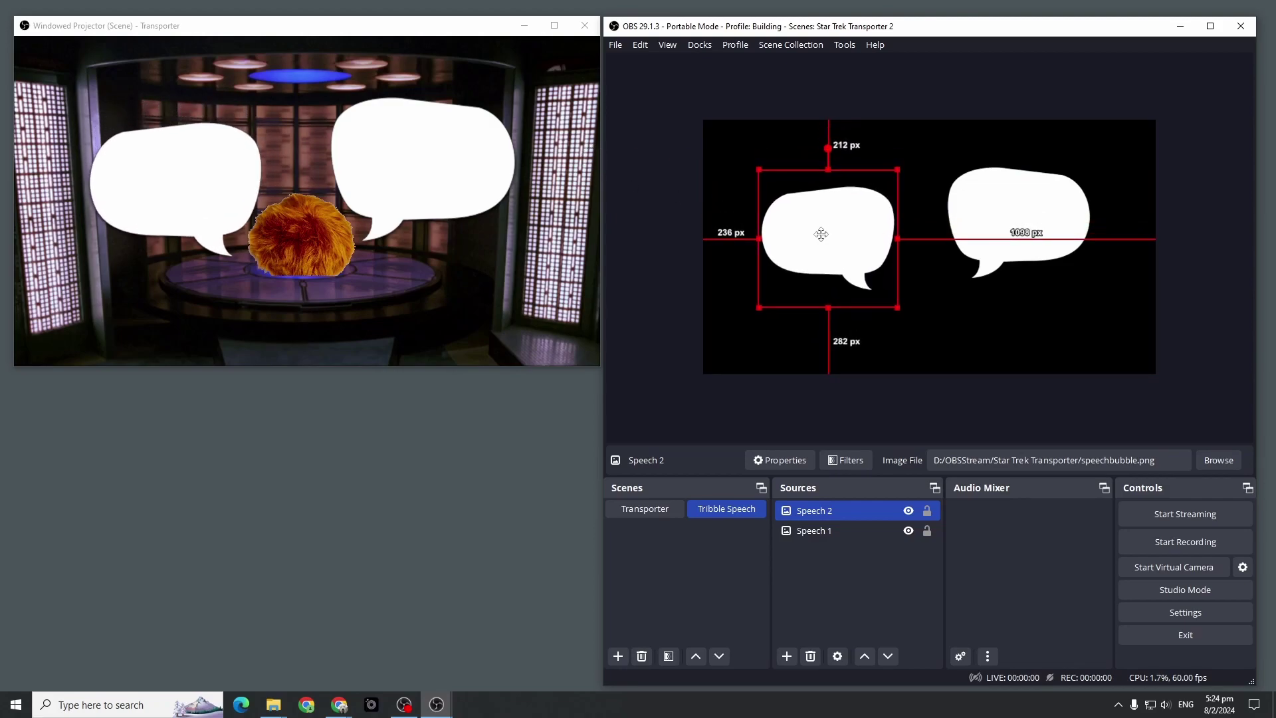
Lock the Speech 2 and Speech 1 sources and clear the source selection.
{"action": "left_click", "coordinate": [927, 511]}
{"action": "left_click", "coordinate": [926, 530]}
{"action": "left_click", "coordinate": [855, 587]}
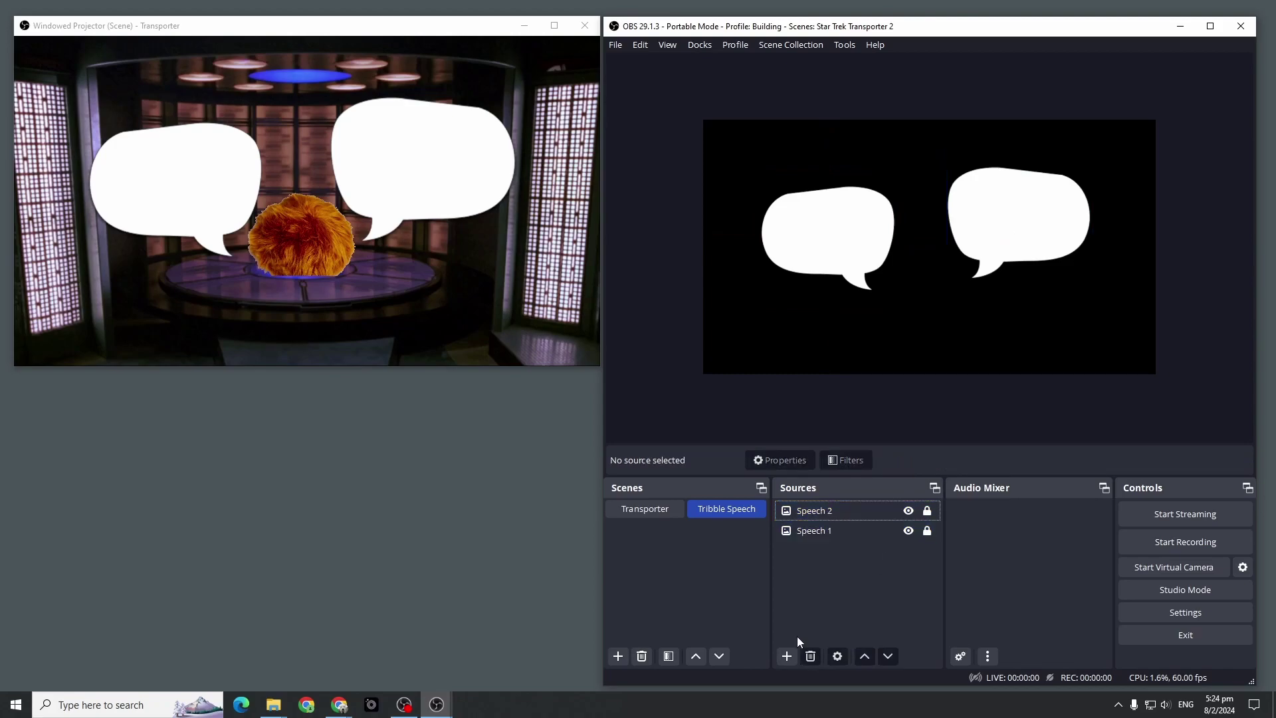
Add a new Text (GDI+) source named "Cursing" with the text "!@#$%".
{"action": "left_click", "coordinate": [787, 657]}
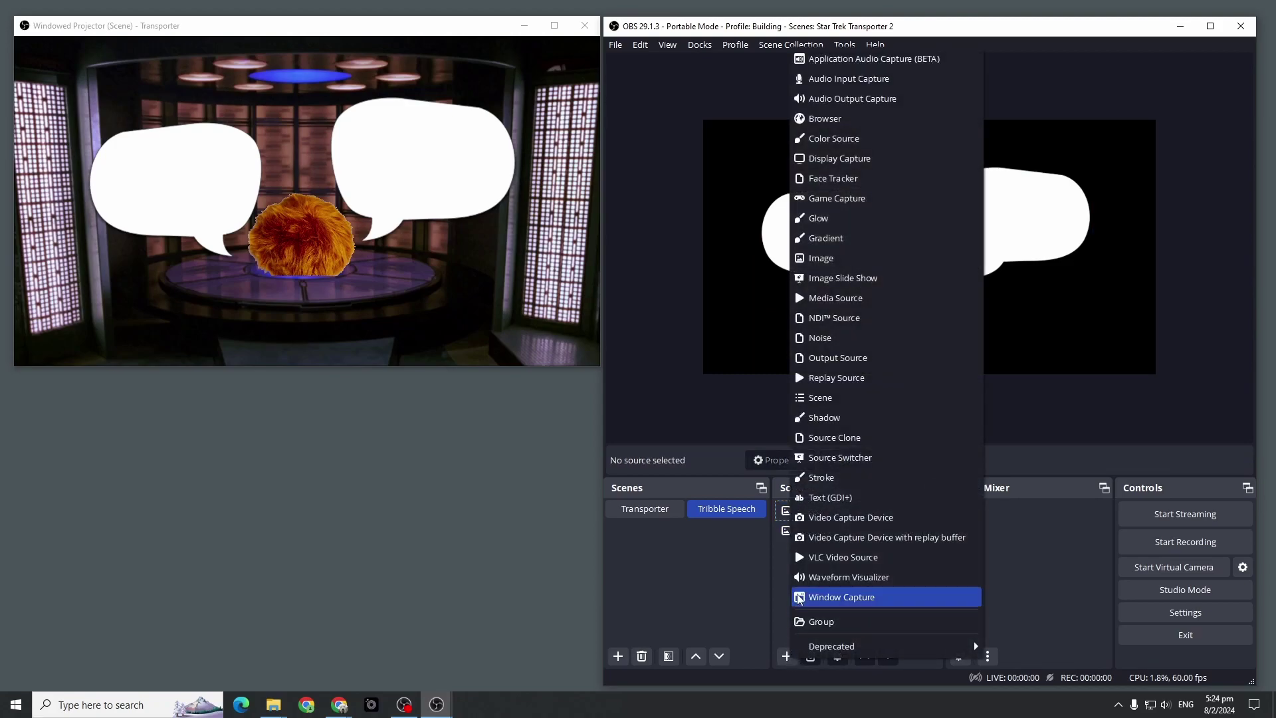
{"action": "left_click", "coordinate": [838, 500]}
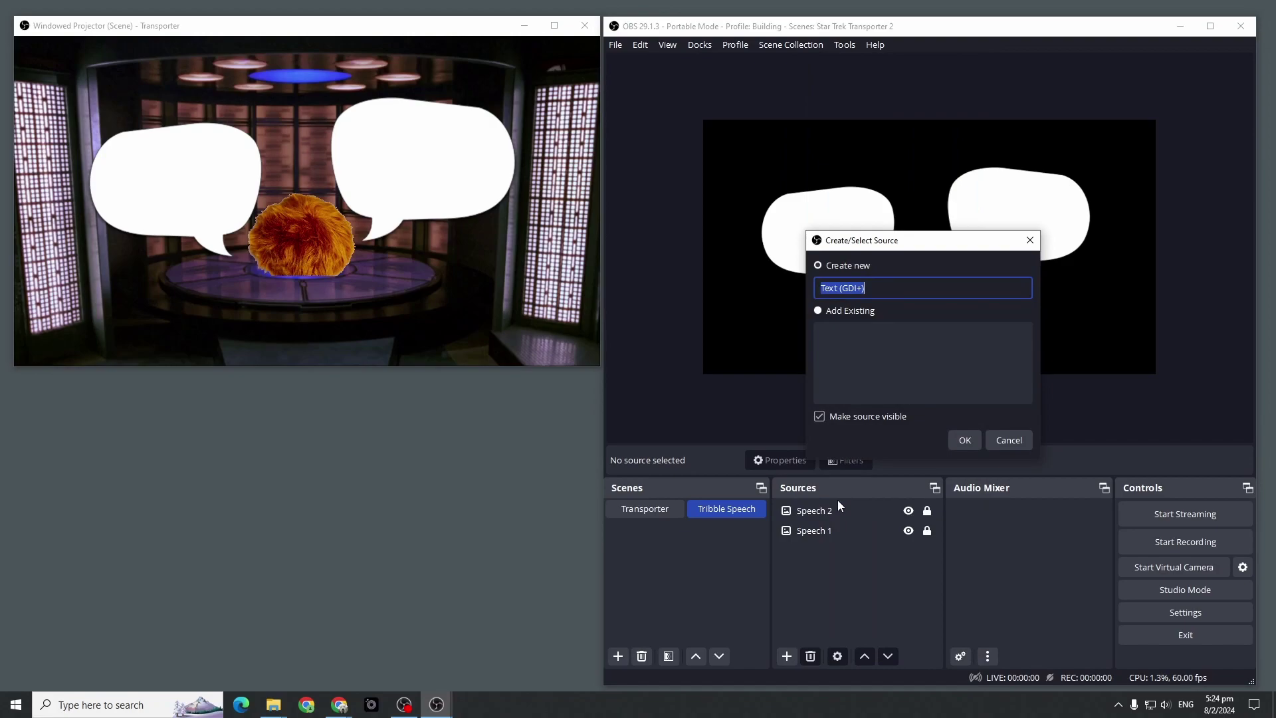
{"action": "type", "text": "Cursing"}
{"action": "left_click", "coordinate": [961, 440]}
{"action": "left_click", "coordinate": [946, 420]}
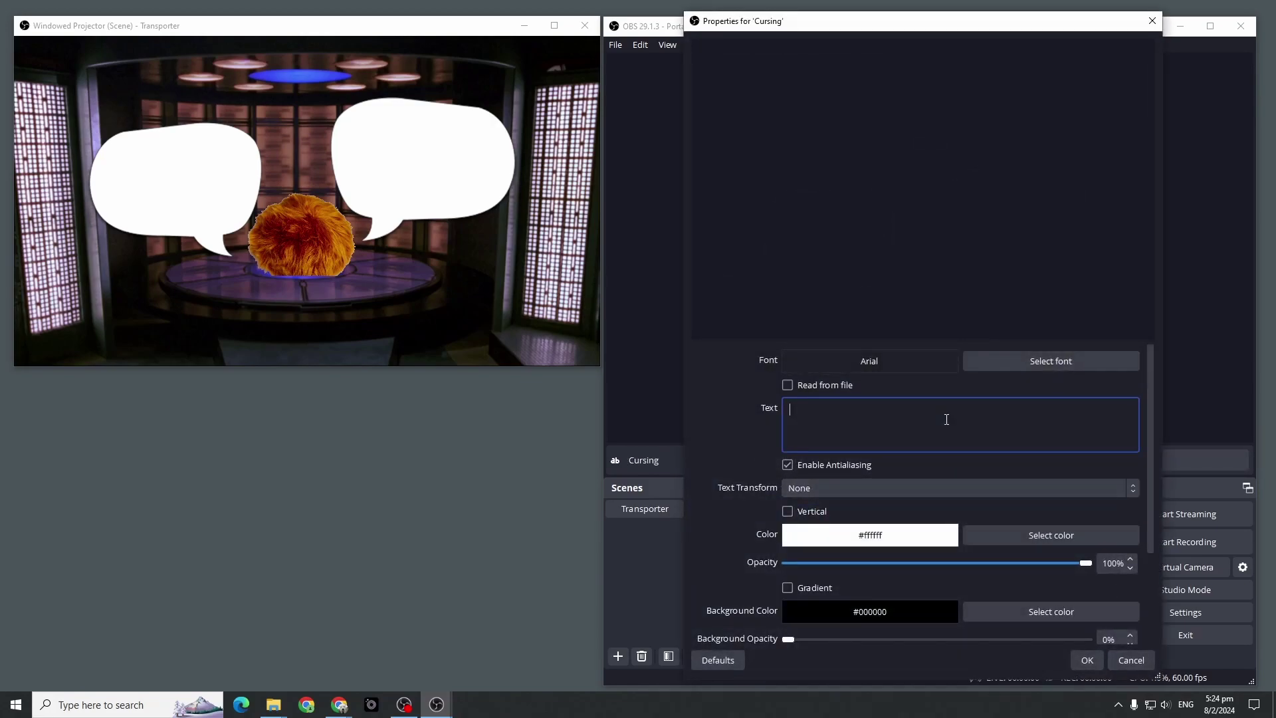
{"action": "type", "text": "!@#$%"}
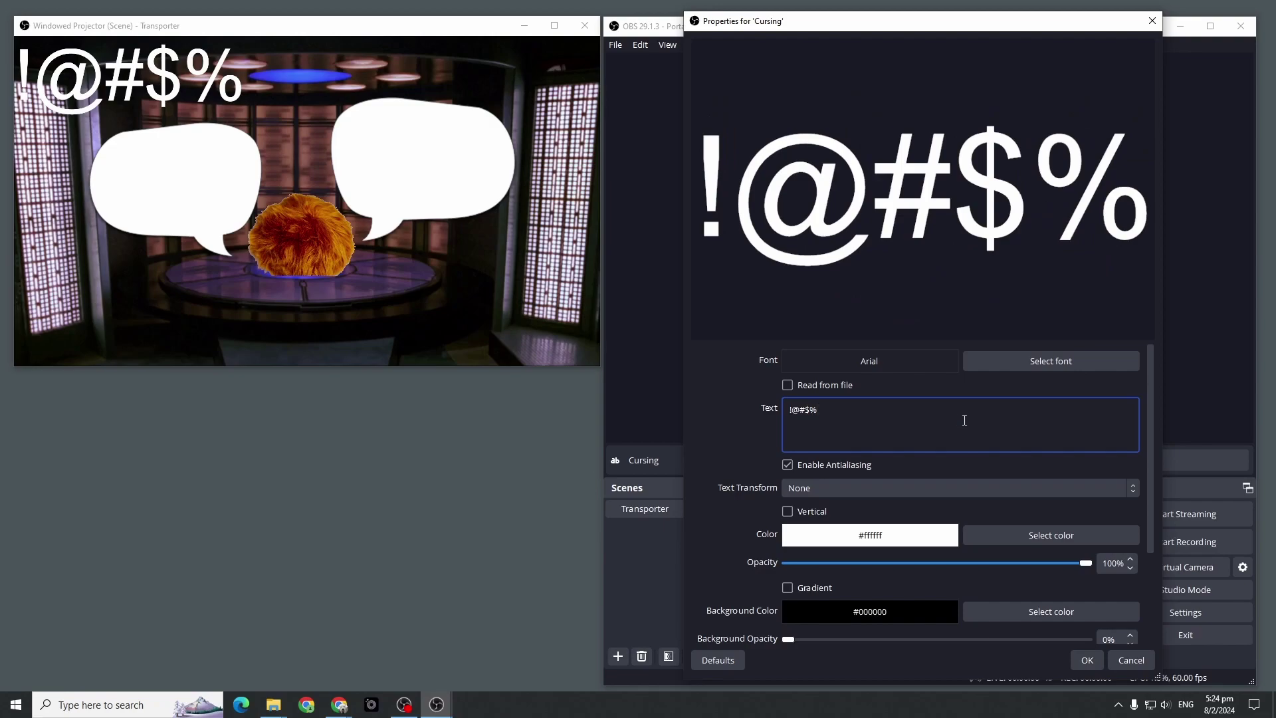
Set the Cursing font size to 100 and move the text into the Speech 1 bubble, about 245 px from the canvas's top.
{"action": "left_click", "coordinate": [1052, 361]}
{"action": "double_click", "coordinate": [1052, 255]}
{"action": "type", "text": "100"}
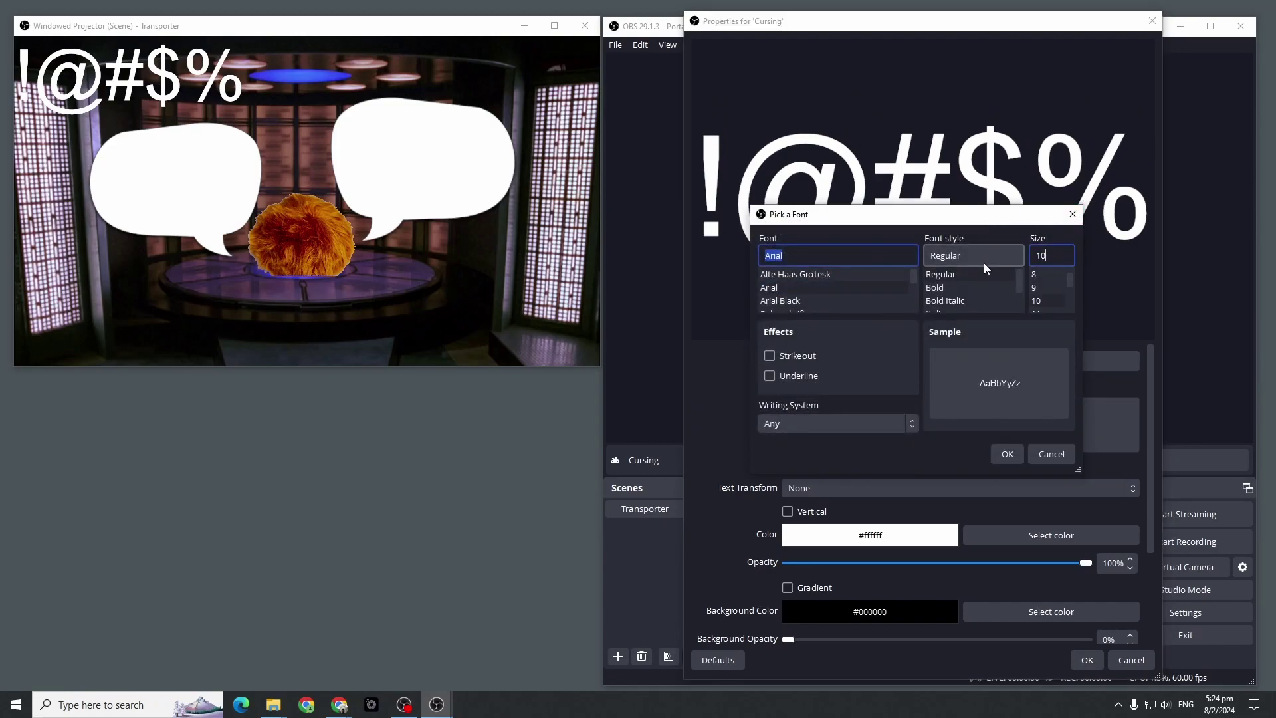
{"action": "left_click", "coordinate": [1008, 456]}
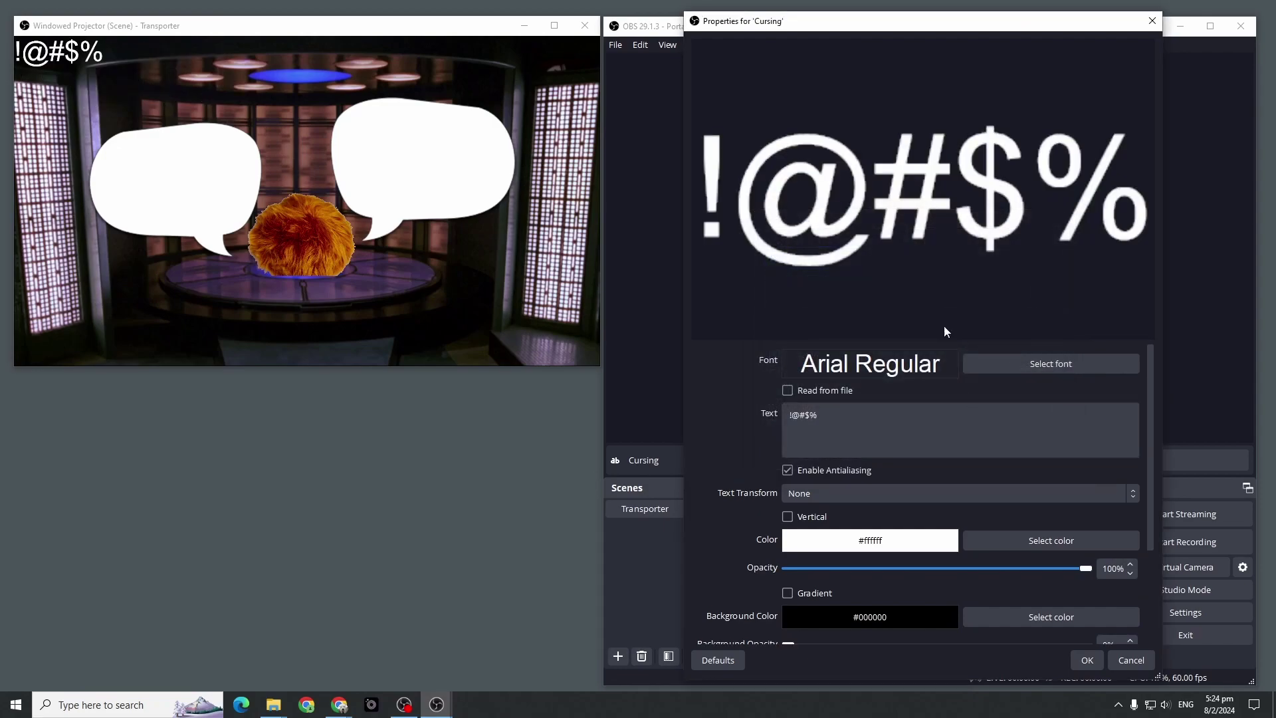
{"action": "left_click_drag", "start_coordinate": [901, 27], "coordinate": [347, 404]}
{"action": "left_click_drag", "start_coordinate": [748, 138], "coordinate": [1007, 186]}
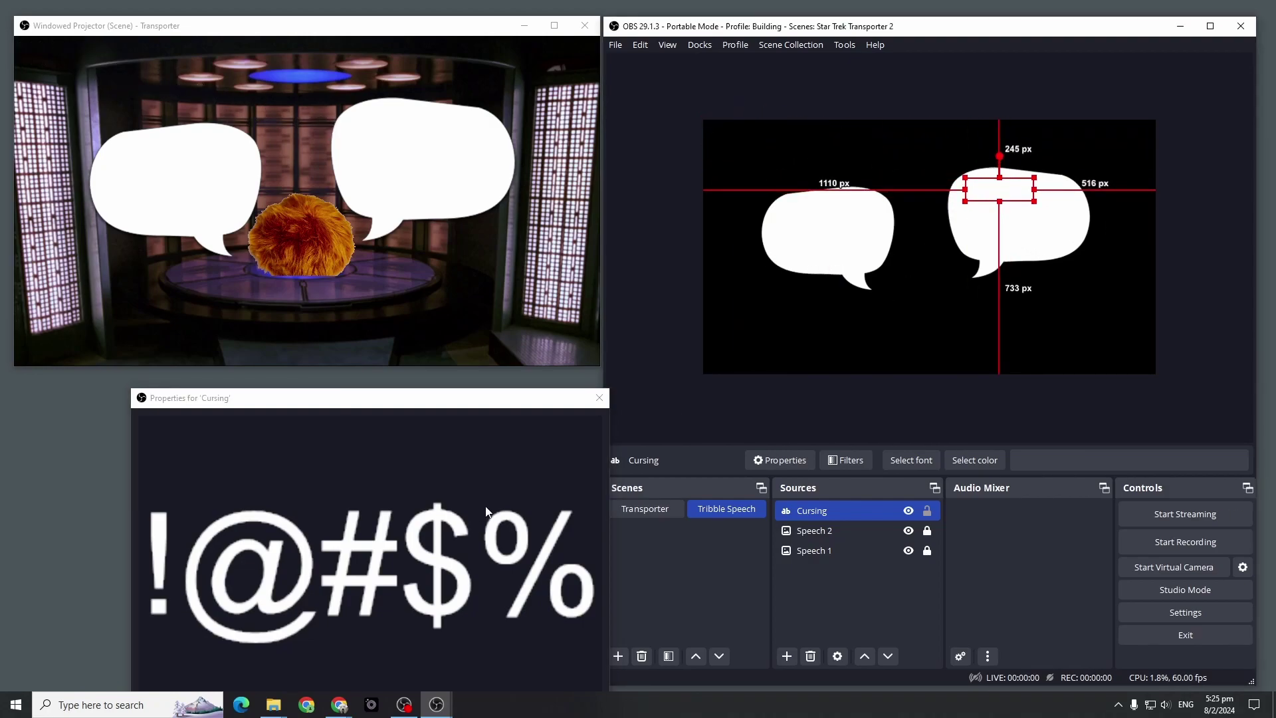
Set the Cursing text color to black (#000000) and lock the source.
{"action": "left_click_drag", "start_coordinate": [454, 407], "coordinate": [604, 61]}
{"action": "left_click", "coordinate": [649, 568]}
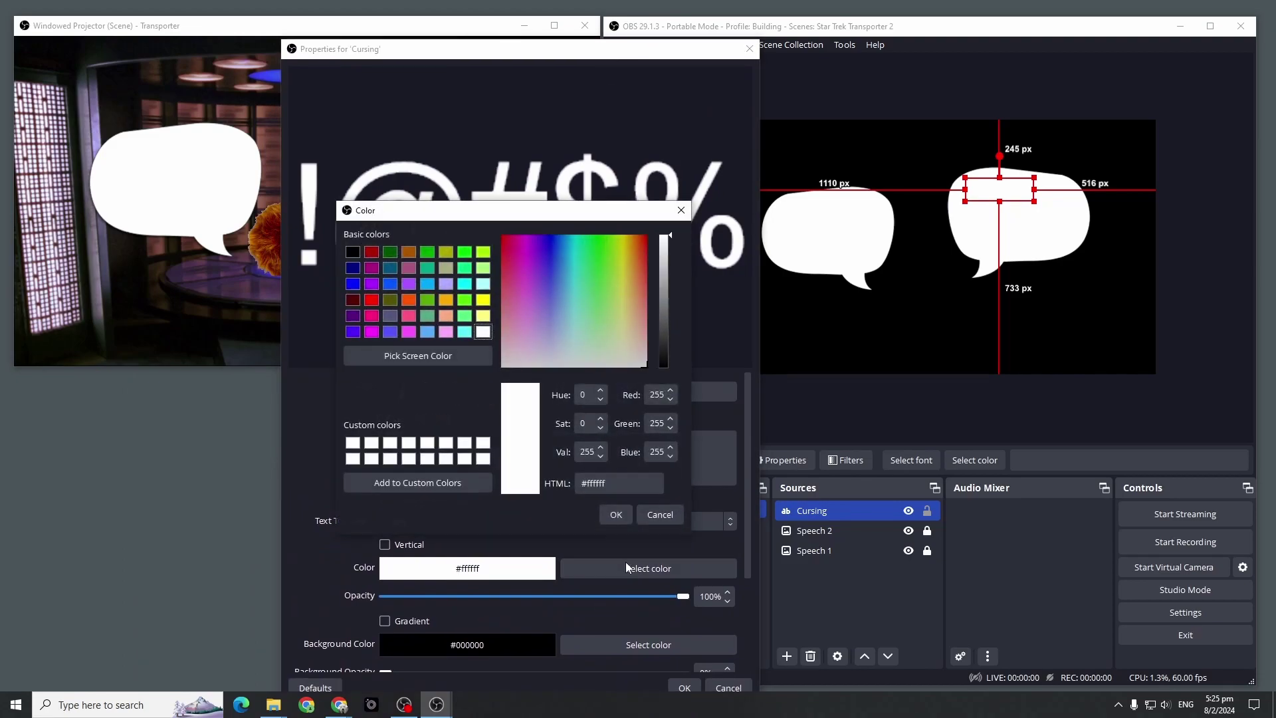
{"action": "left_click", "coordinate": [351, 257]}
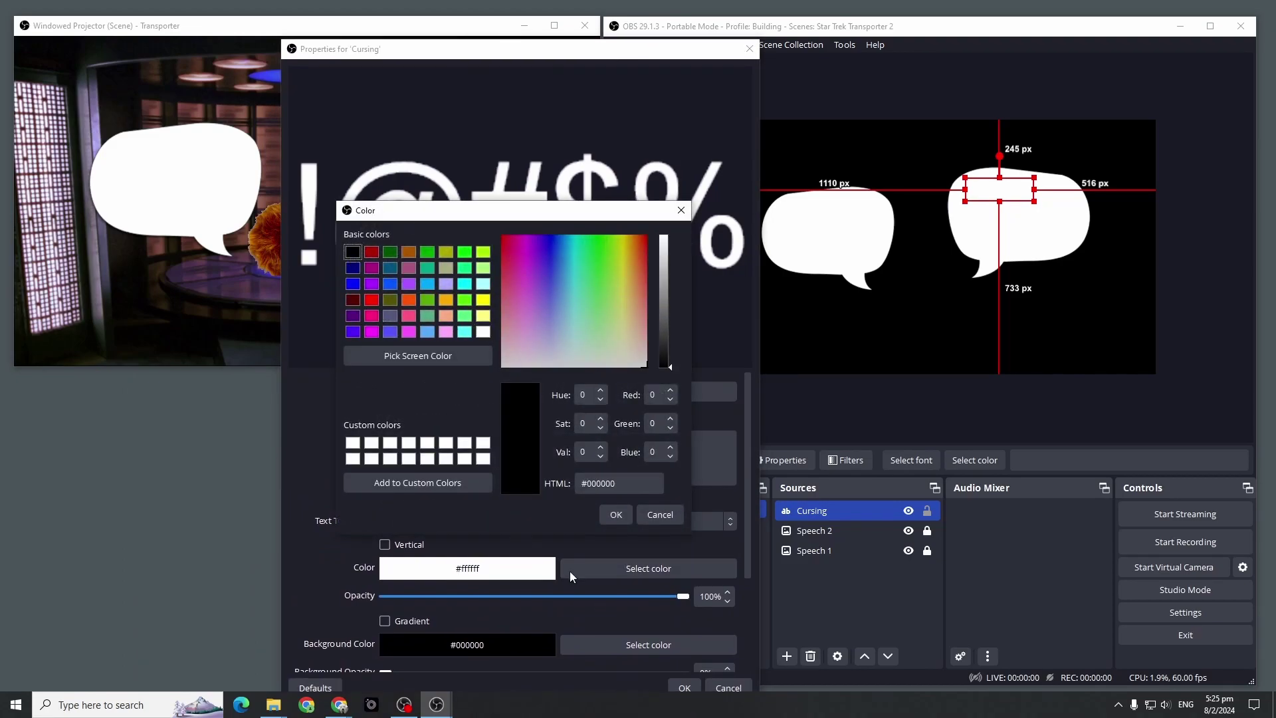
{"action": "left_click", "coordinate": [617, 514]}
{"action": "left_click", "coordinate": [684, 688]}
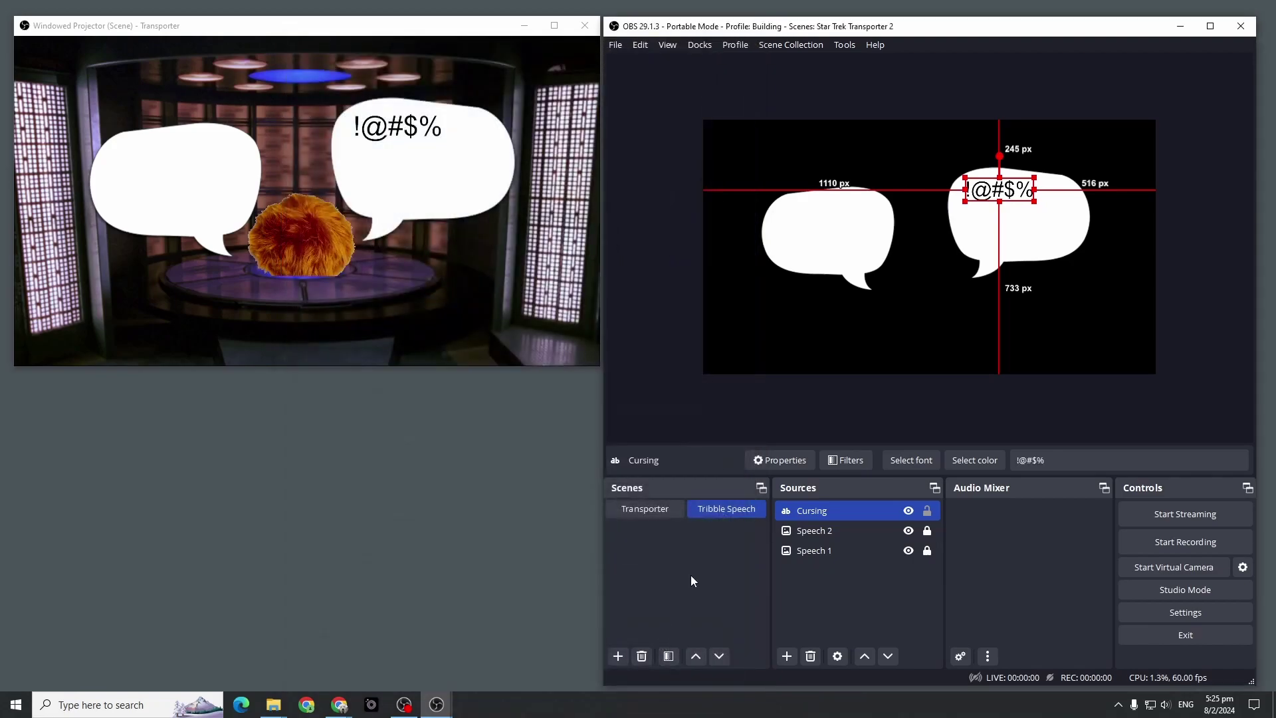
{"action": "left_click", "coordinate": [927, 511]}
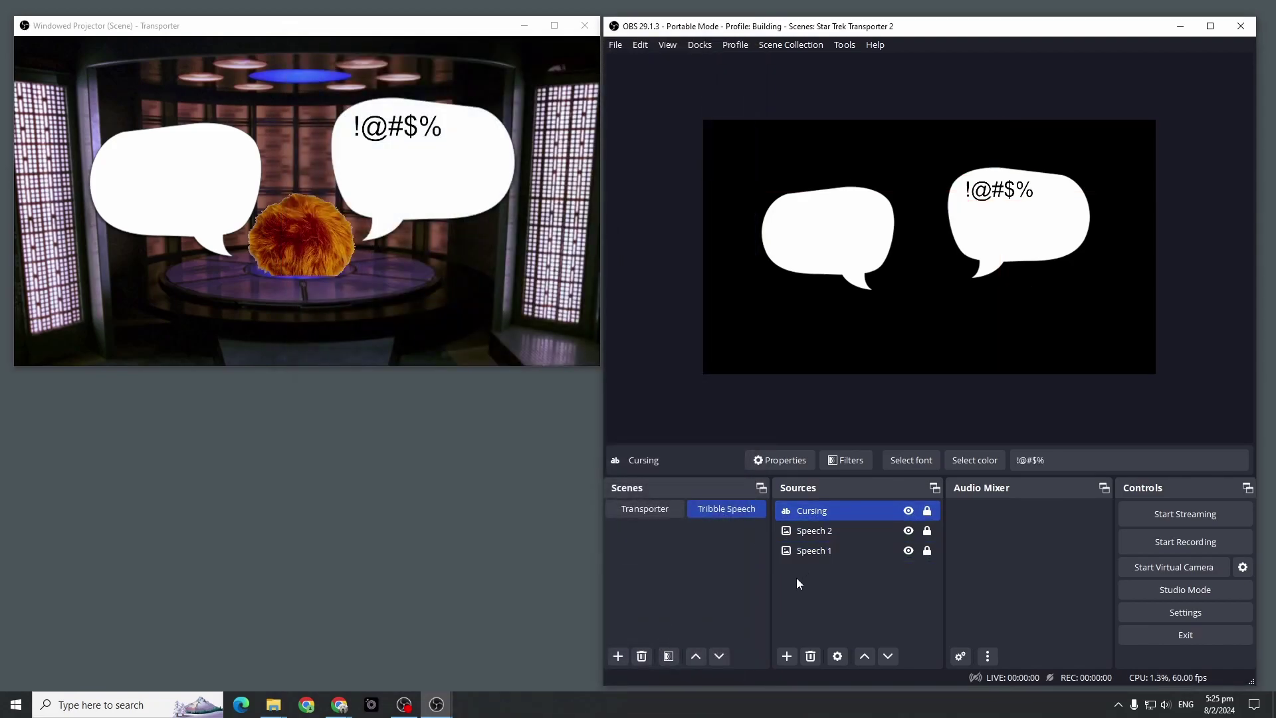
Add a new Text (GDI+) source named "Scotty" with the text "Scotty!!!".
{"action": "left_click", "coordinate": [787, 656]}
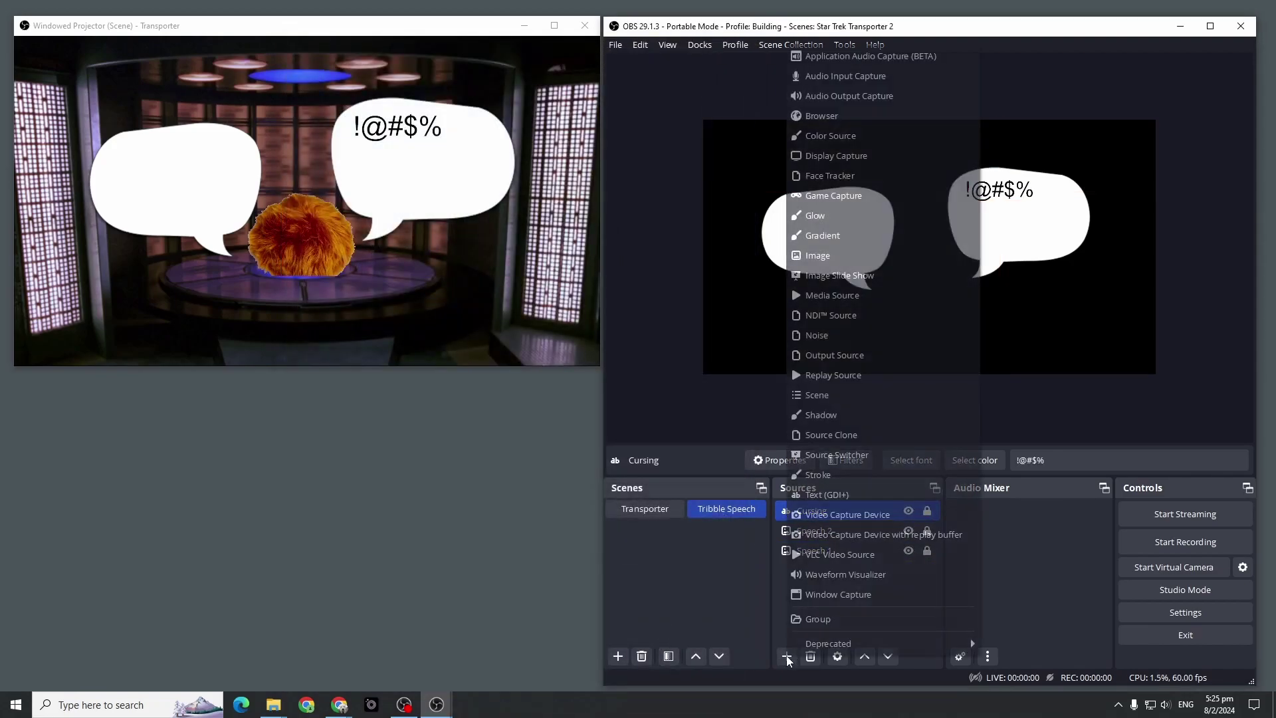
{"action": "left_click", "coordinate": [850, 495]}
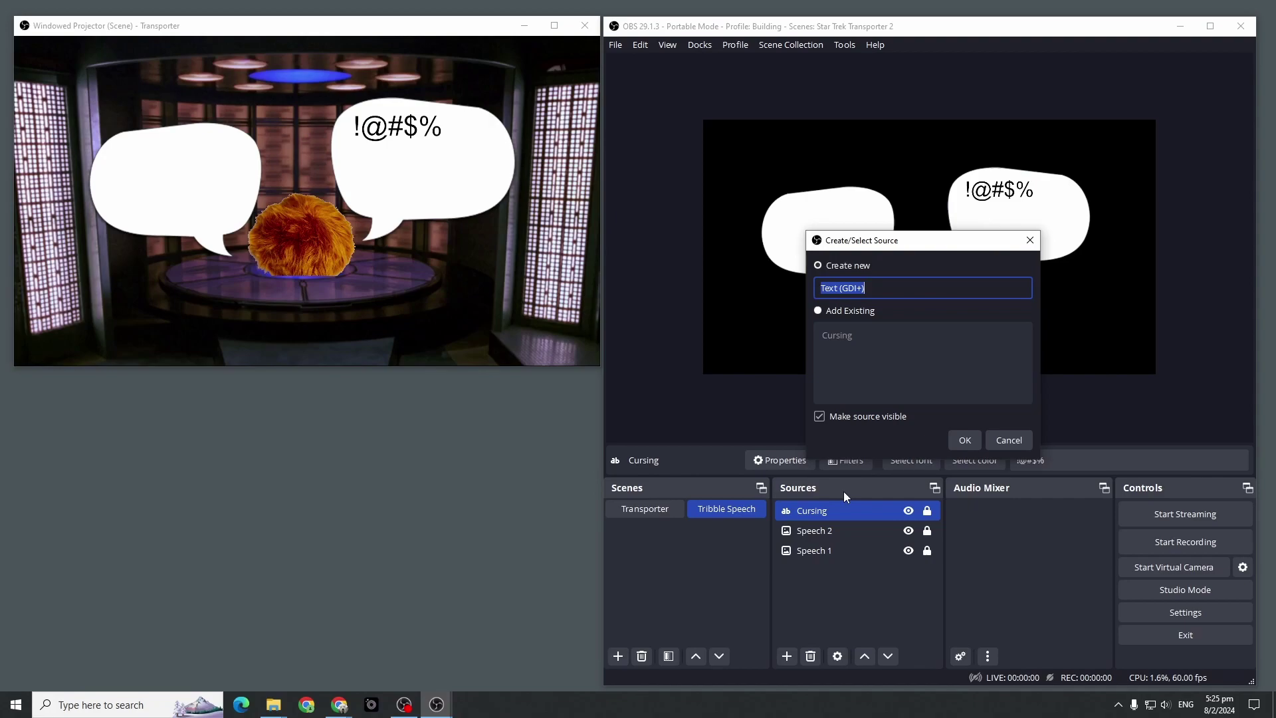
{"action": "type", "text": "Scotty"}
{"action": "left_click", "coordinate": [965, 440]}
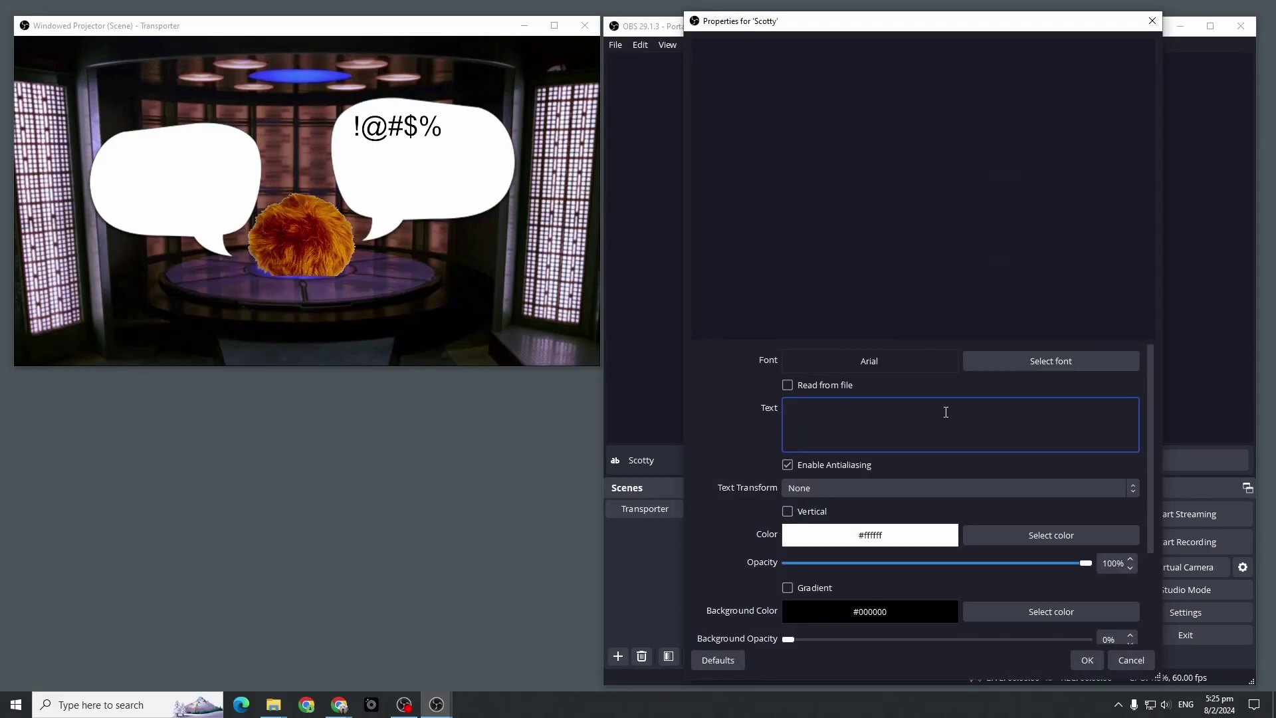
{"action": "type", "text": "Scotty!!!"}
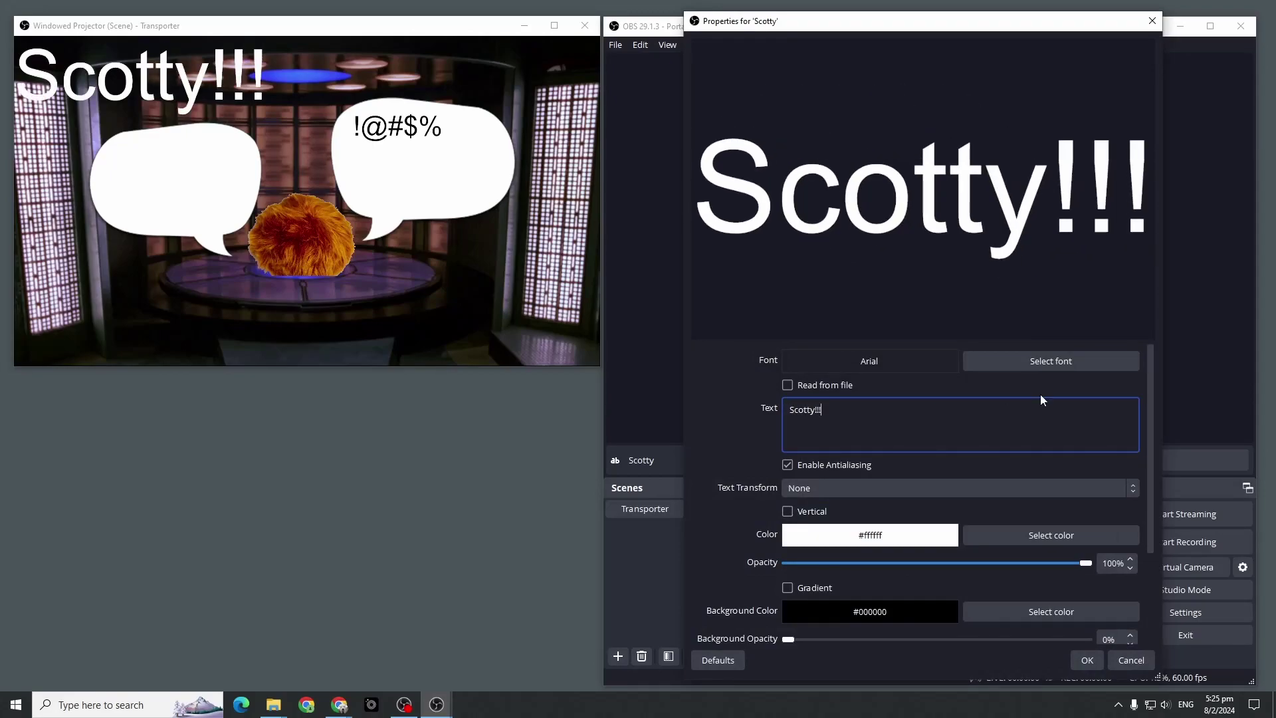
Set the Scotty text's font size to 100.
{"action": "left_click", "coordinate": [1070, 359]}
{"action": "left_click", "coordinate": [1065, 253]}
{"action": "double_click", "coordinate": [1065, 253]}
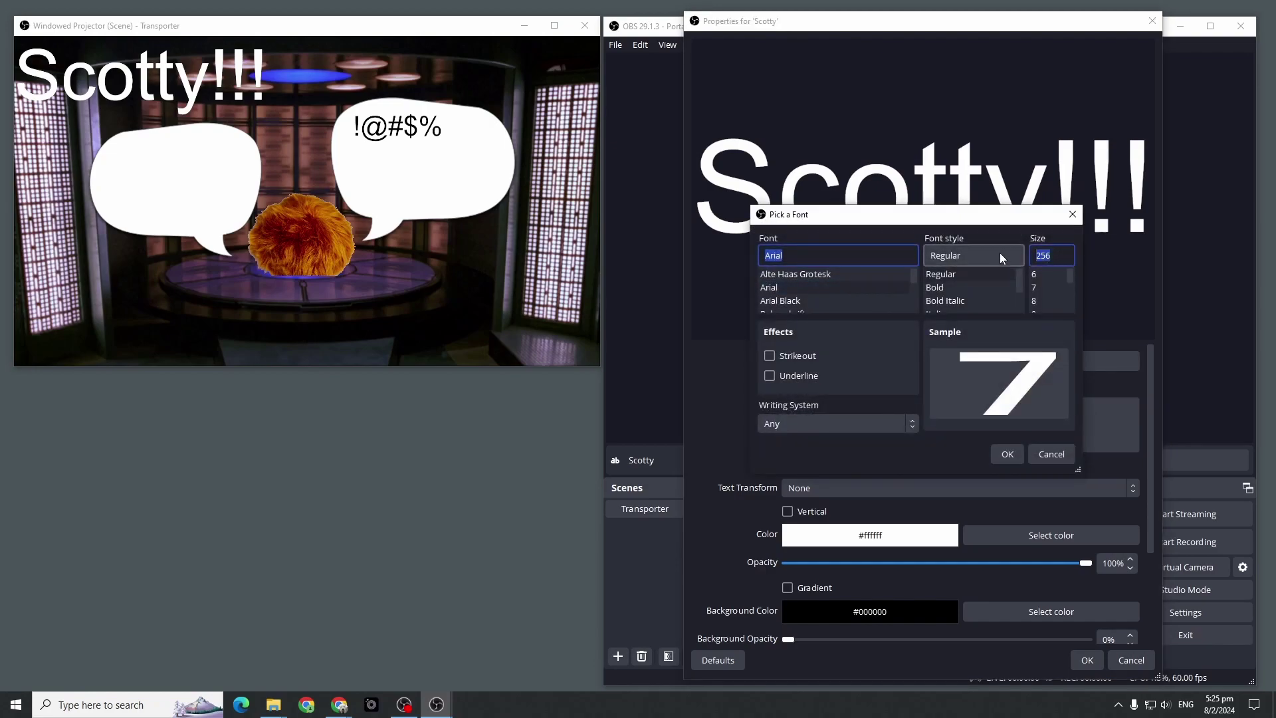
{"action": "type", "text": "100"}
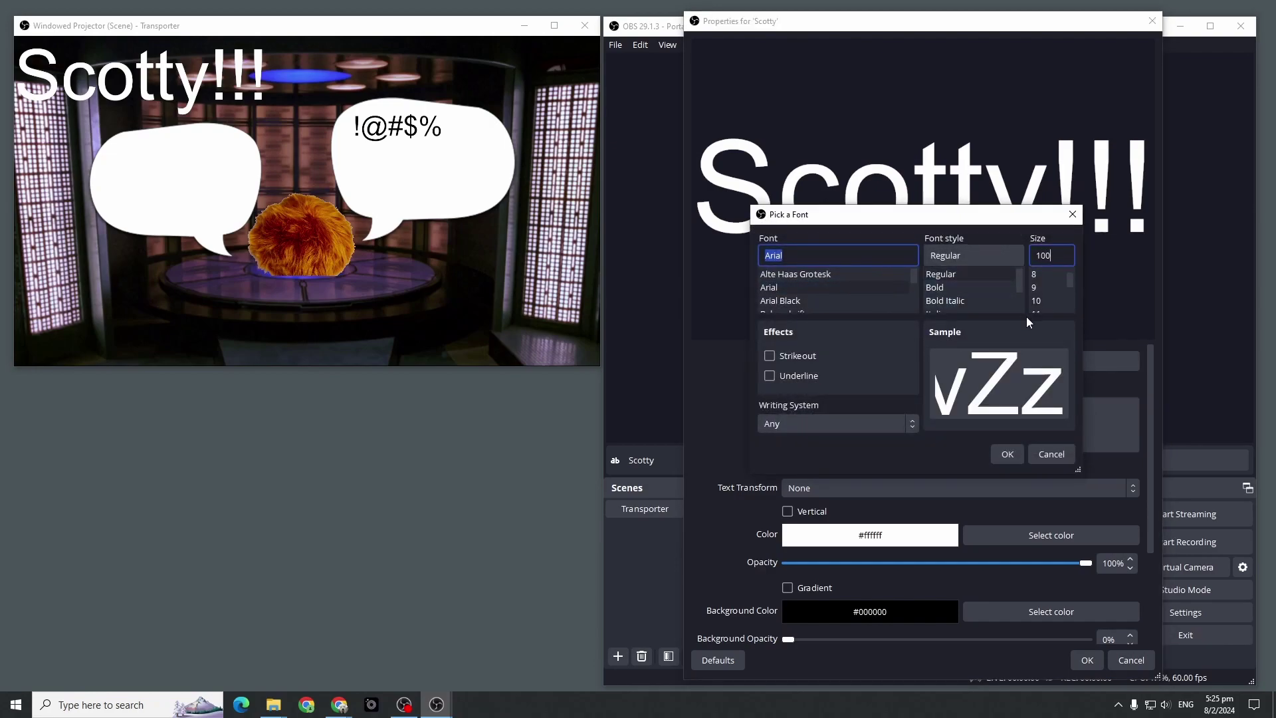
{"action": "left_click", "coordinate": [1005, 456]}
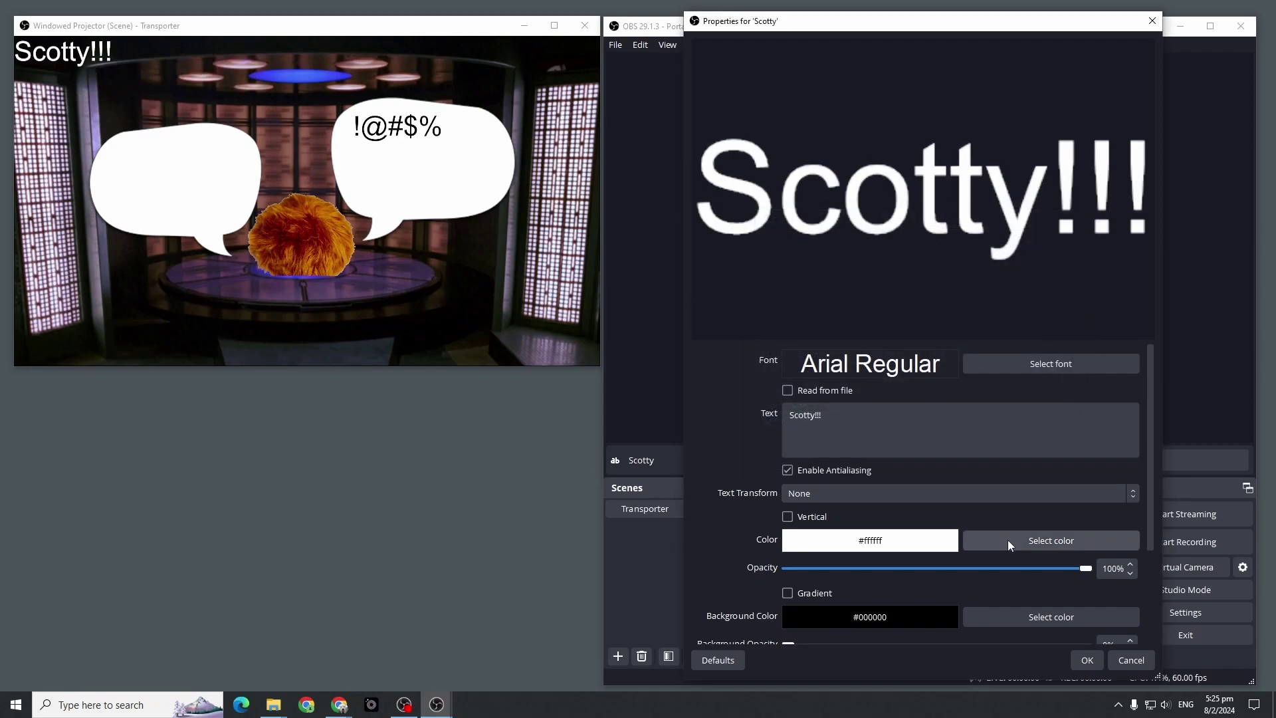
Set the Scotty text color to dark red (#aa0000) and move the text into the Speech 1 bubble below the cursing text.
{"action": "left_click", "coordinate": [1008, 540]}
{"action": "left_click", "coordinate": [774, 224]}
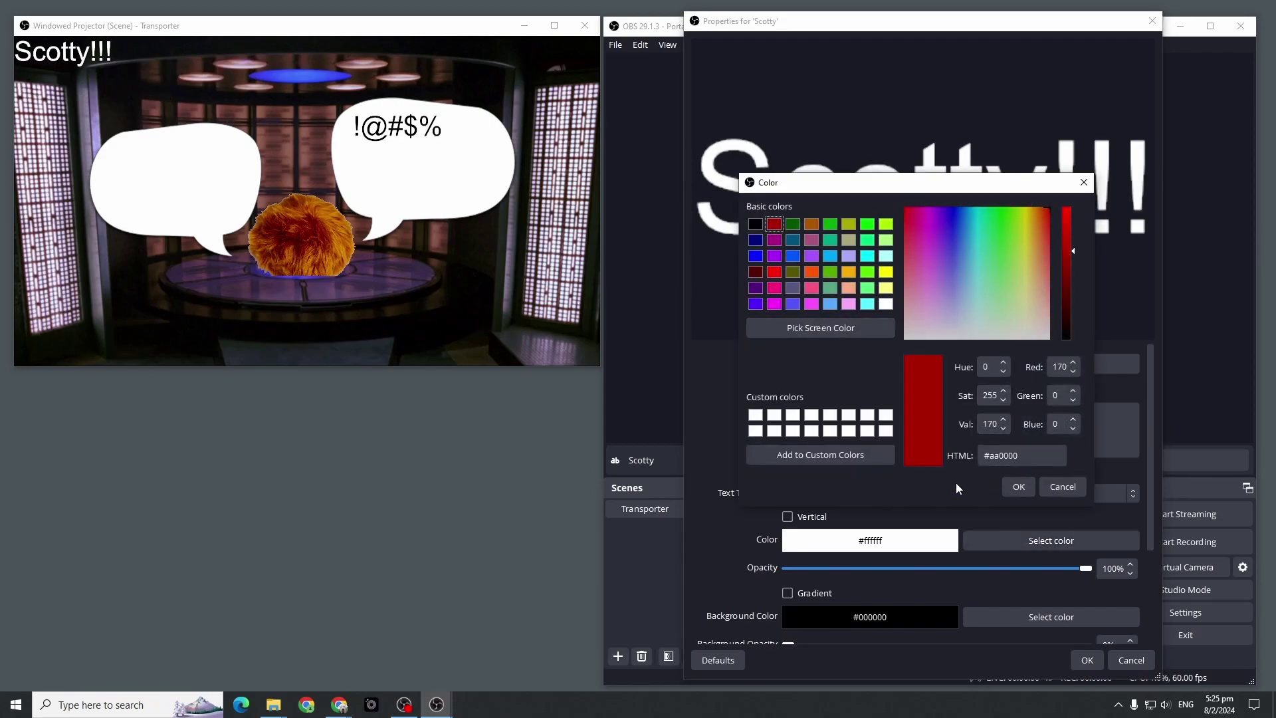
{"action": "left_click", "coordinate": [1019, 487]}
{"action": "left_click", "coordinate": [1085, 660]}
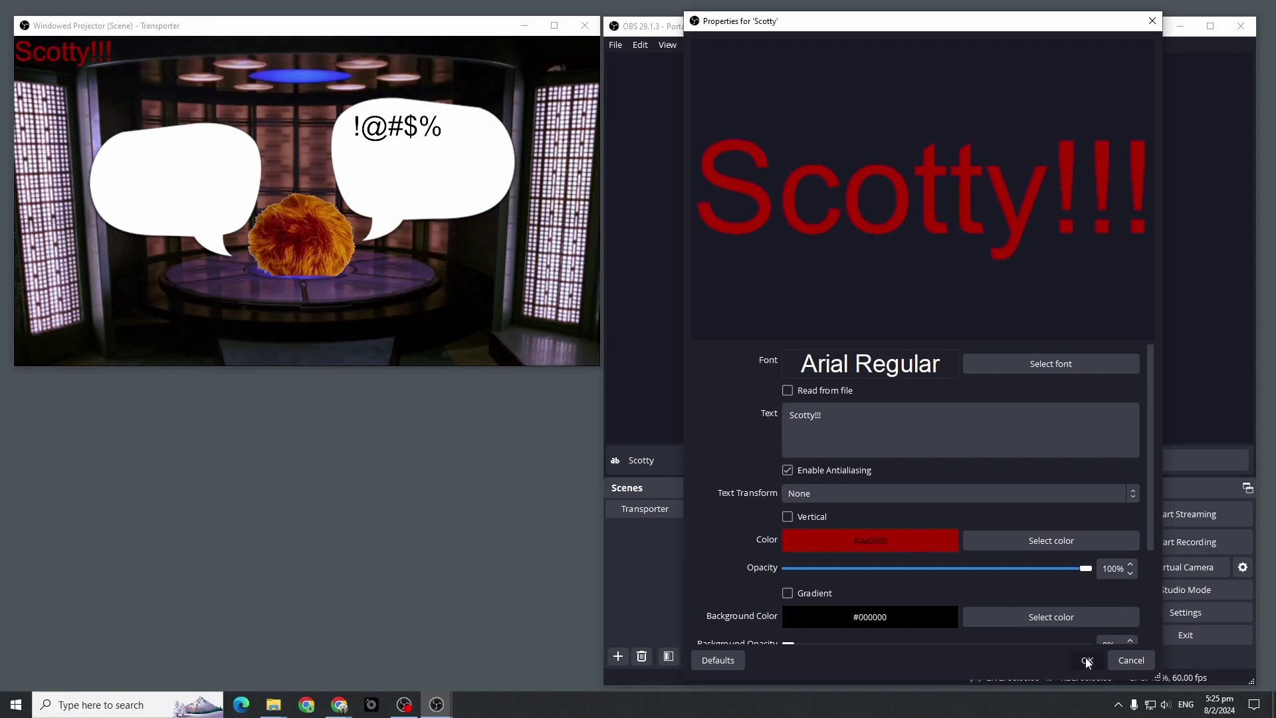
{"action": "left_click_drag", "start_coordinate": [750, 133], "coordinate": [1025, 226]}
{"action": "left_click", "coordinate": [823, 607]}
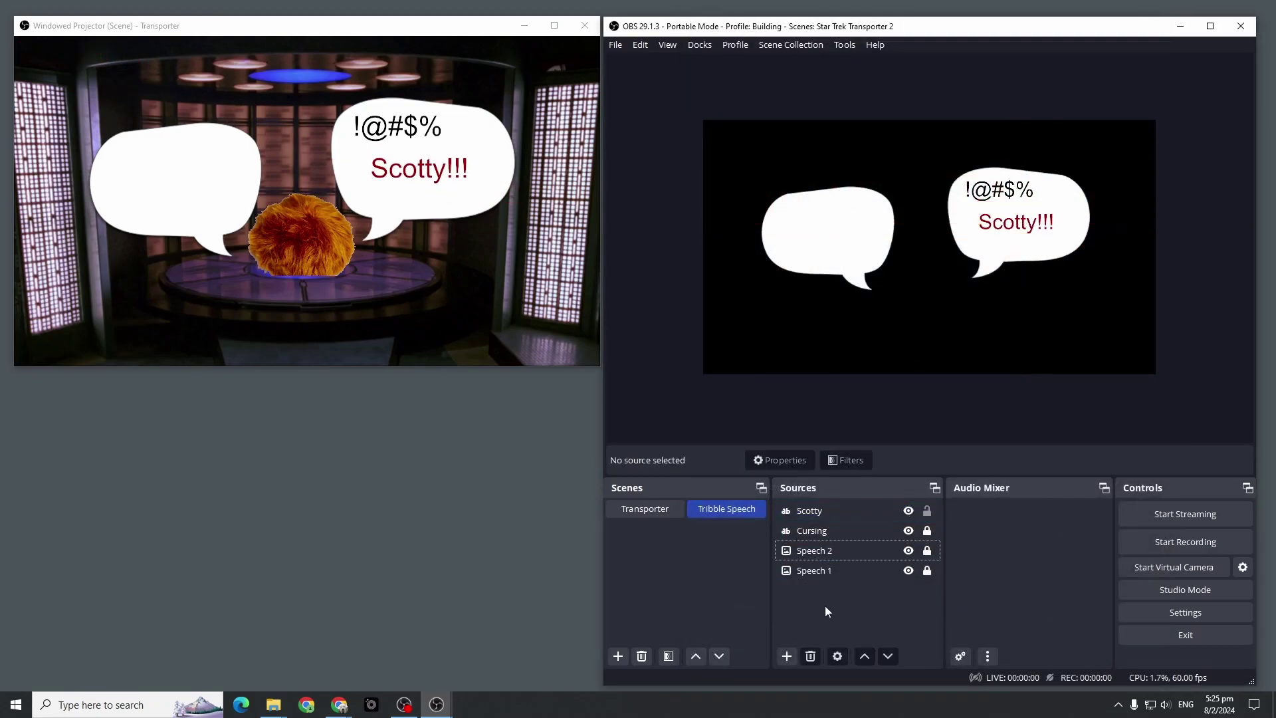
Add a new Text (GDI+) source named "Fixit" with the text "FIX IT!!!".
{"action": "left_click", "coordinate": [787, 657]}
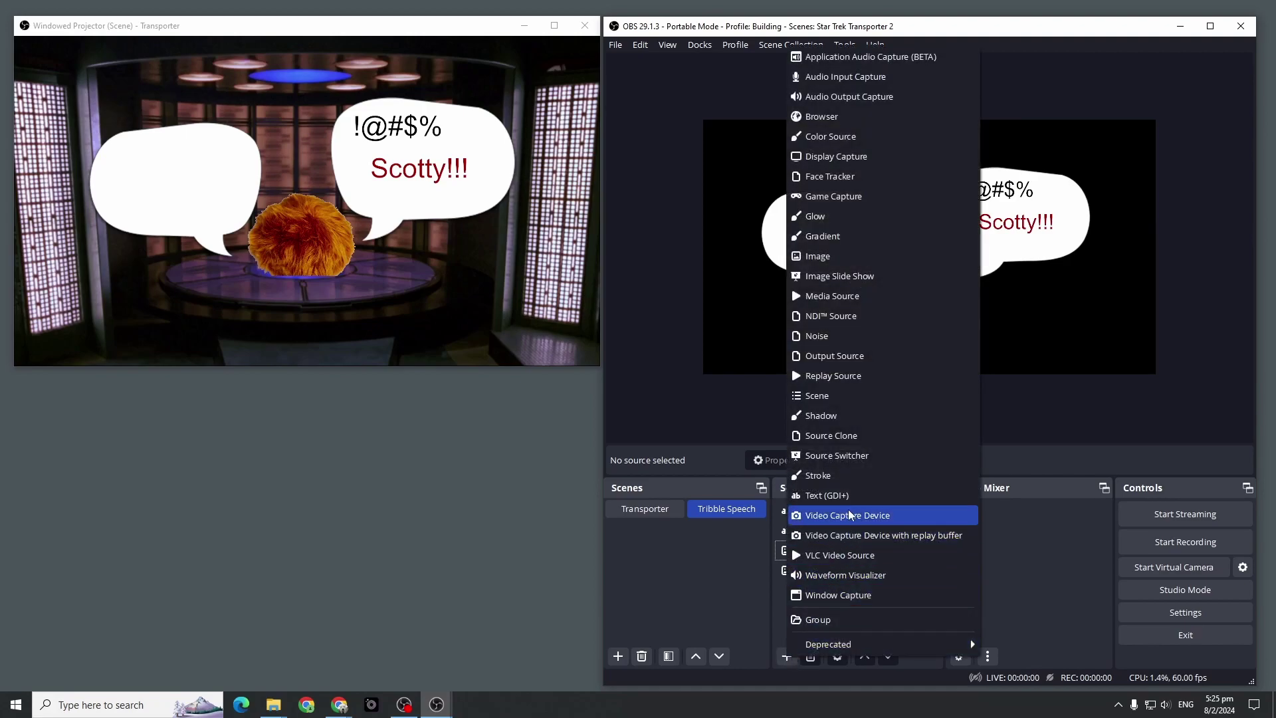
{"action": "left_click", "coordinate": [851, 500]}
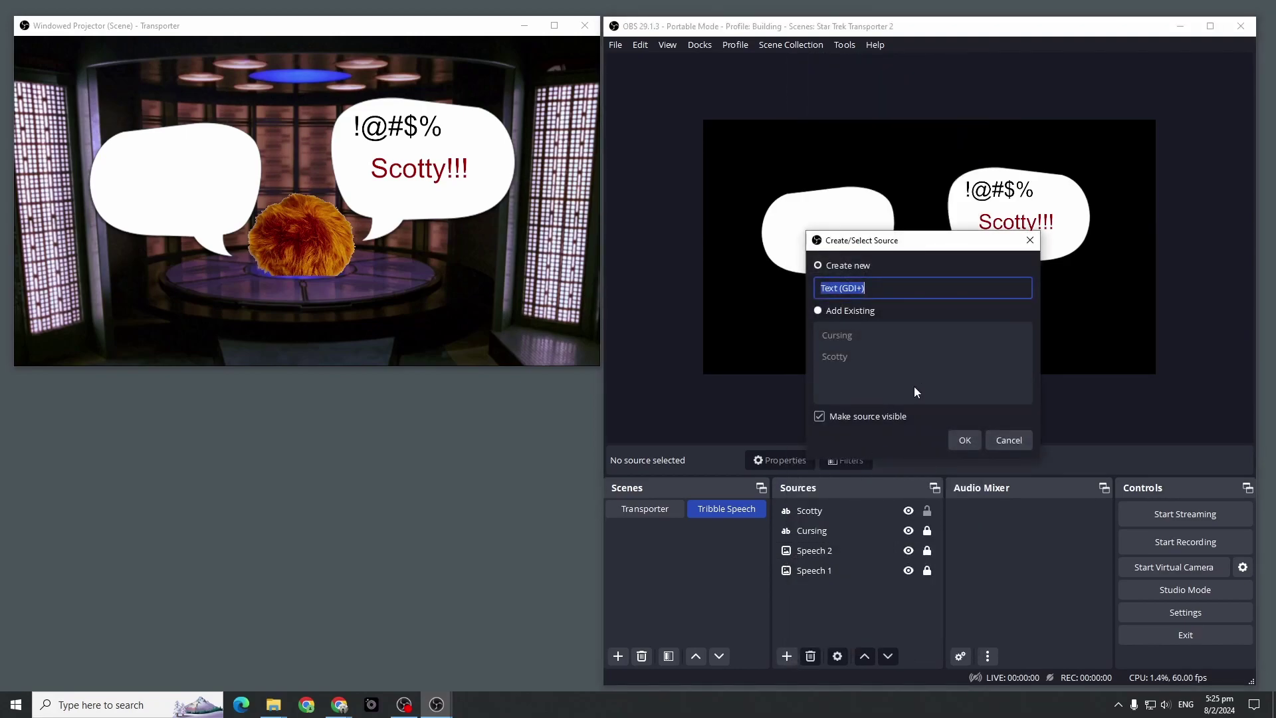
{"action": "type", "text": "Fixit"}
{"action": "left_click", "coordinate": [965, 441]}
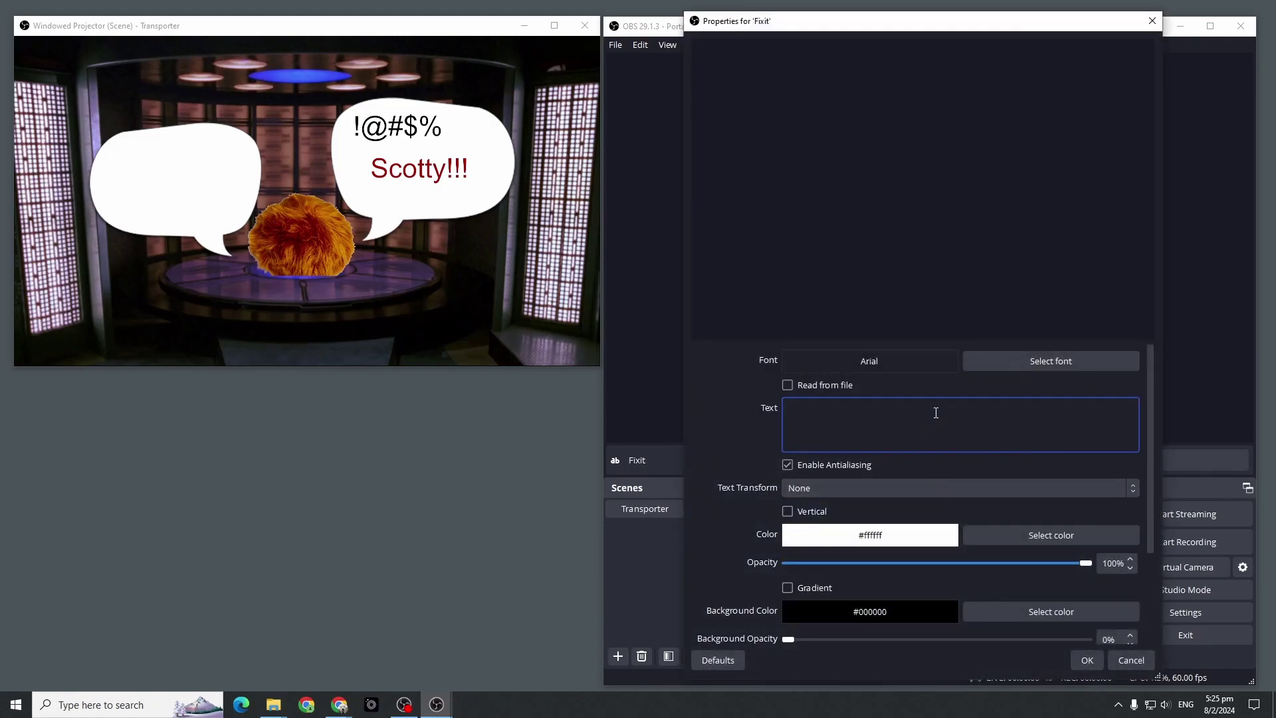
{"action": "type", "text": "FIX"}
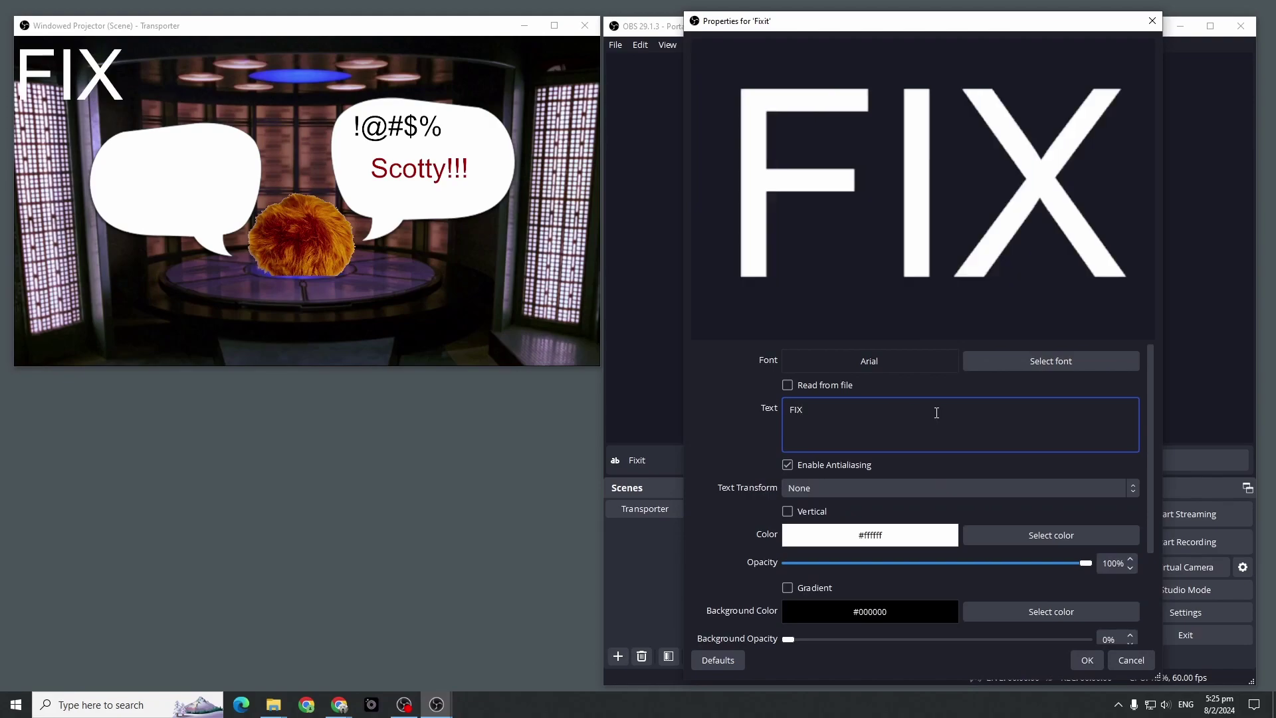
{"action": "type", "text": " IT!!!"}
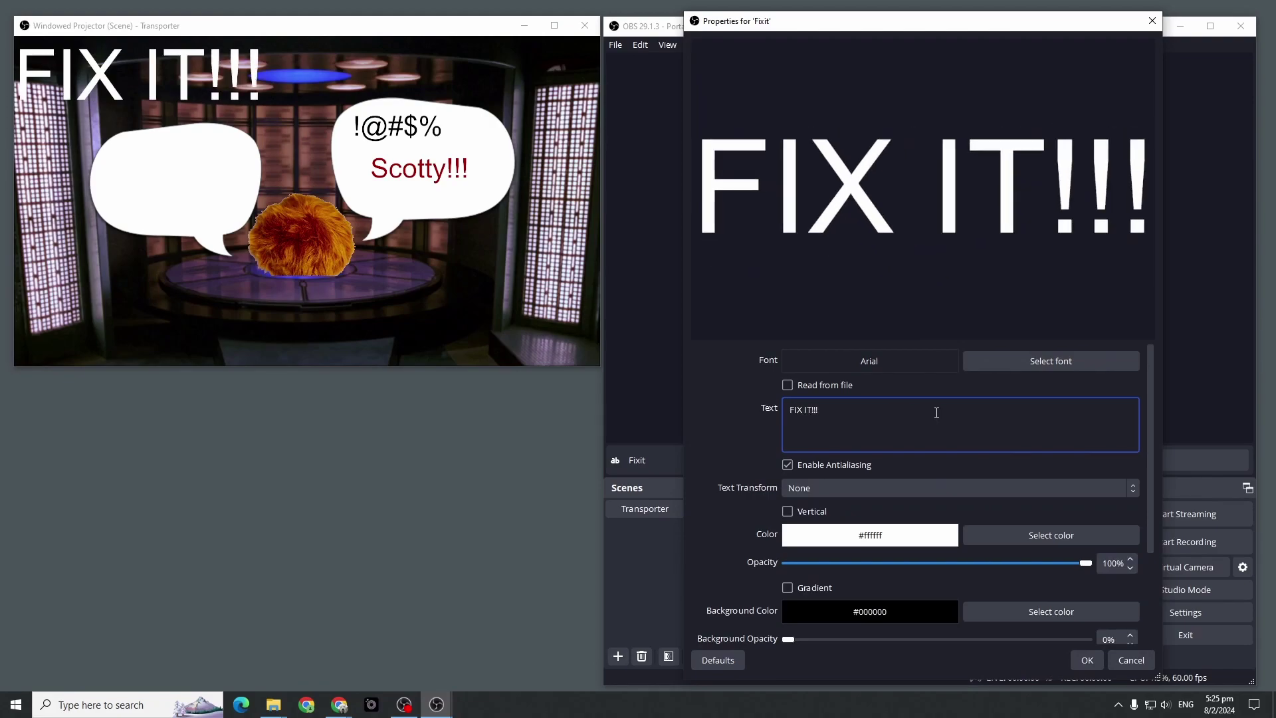
Set the Fixit text's font size to 100 and its color to black (#000000).
{"action": "left_click", "coordinate": [1051, 361]}
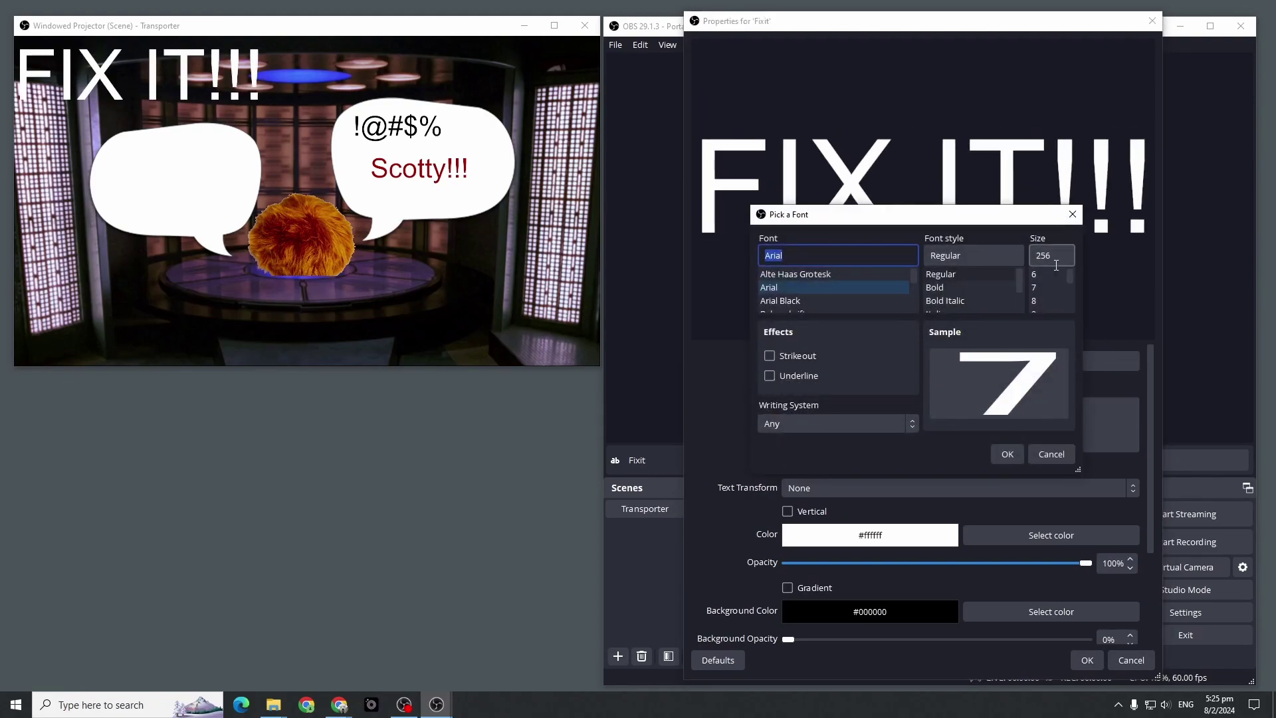
{"action": "type", "text": "100"}
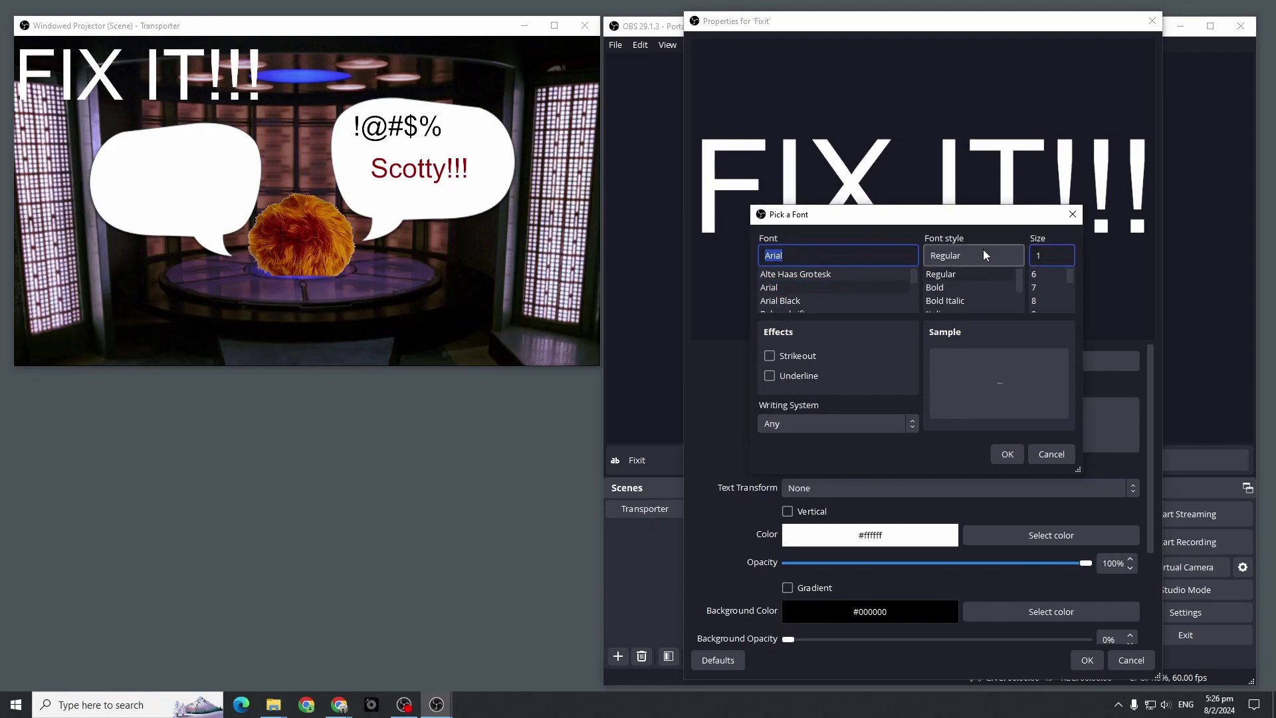
{"action": "left_click", "coordinate": [1008, 454]}
{"action": "left_click", "coordinate": [1006, 540]}
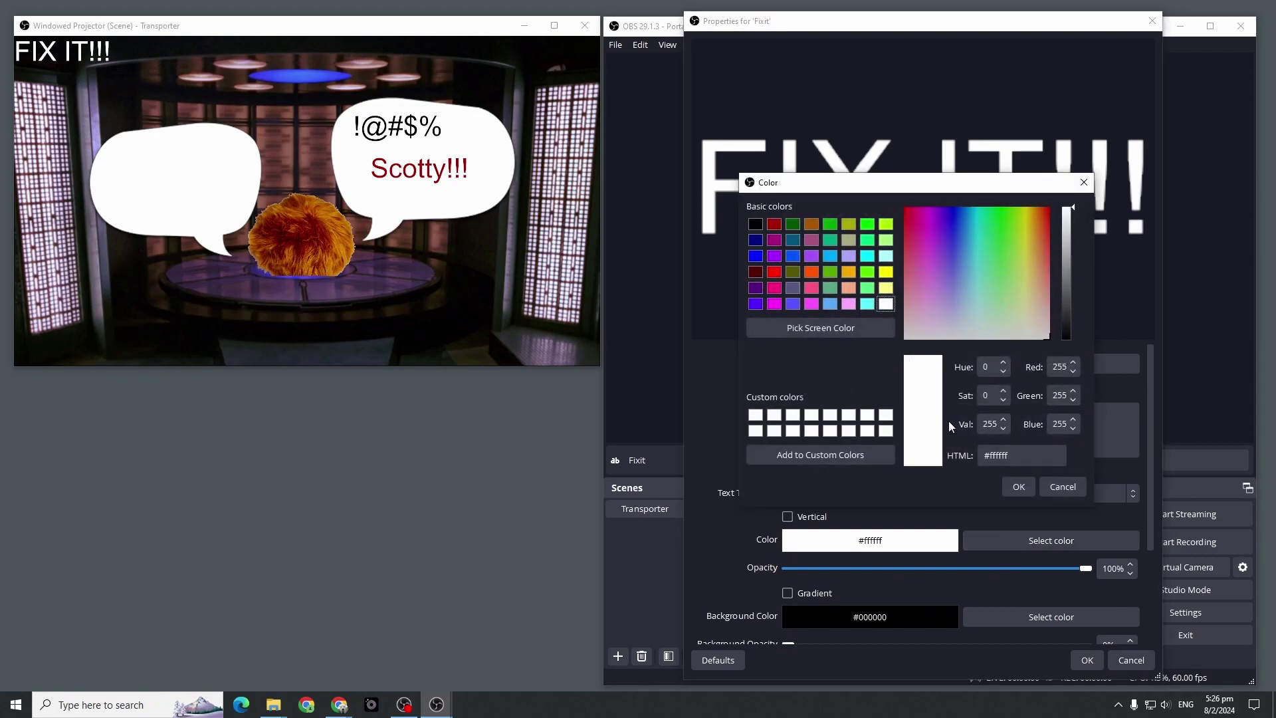
{"action": "left_click", "coordinate": [756, 225]}
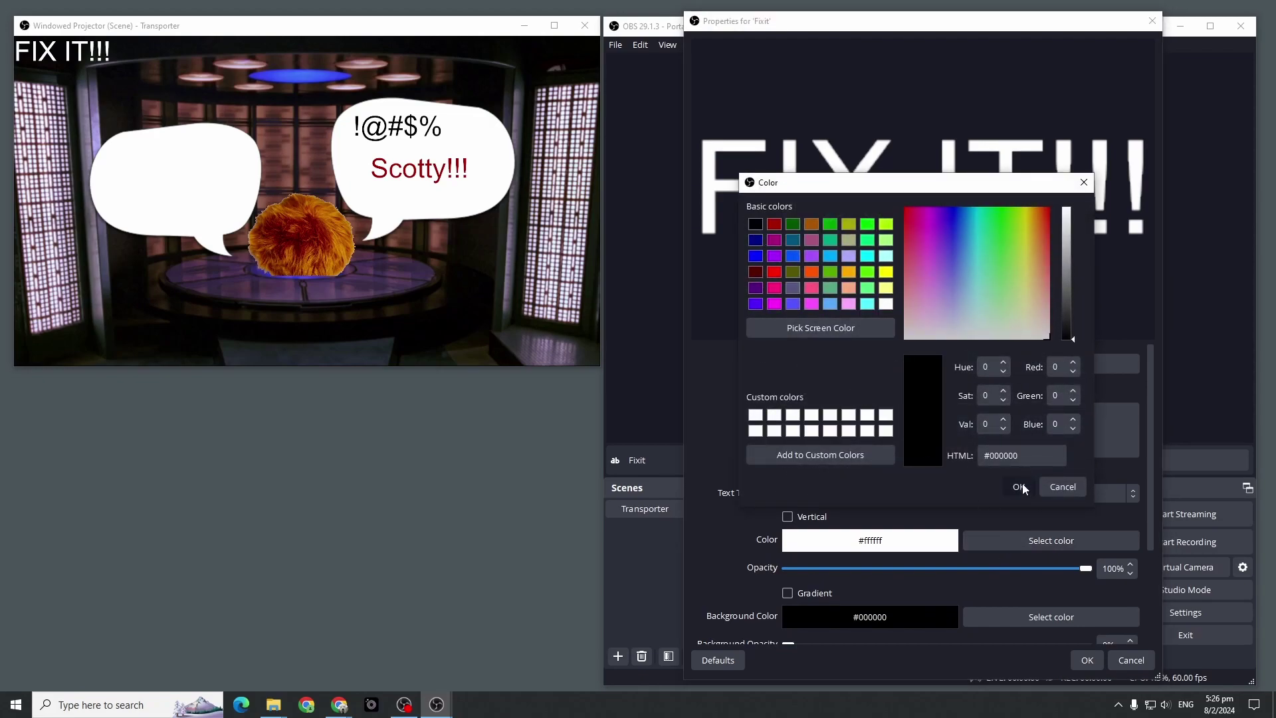
{"action": "left_click", "coordinate": [1019, 487]}
{"action": "left_click", "coordinate": [1087, 660]}
Move the Fixit text into the middle of the Speech 2 bubble and lock the Fixit and Scotty sources.
{"action": "left_click_drag", "start_coordinate": [744, 133], "coordinate": [827, 230]}
{"action": "left_click", "coordinate": [928, 511]}
{"action": "left_click", "coordinate": [917, 530], "text": "ctrl"}
{"action": "left_click", "coordinate": [927, 531]}
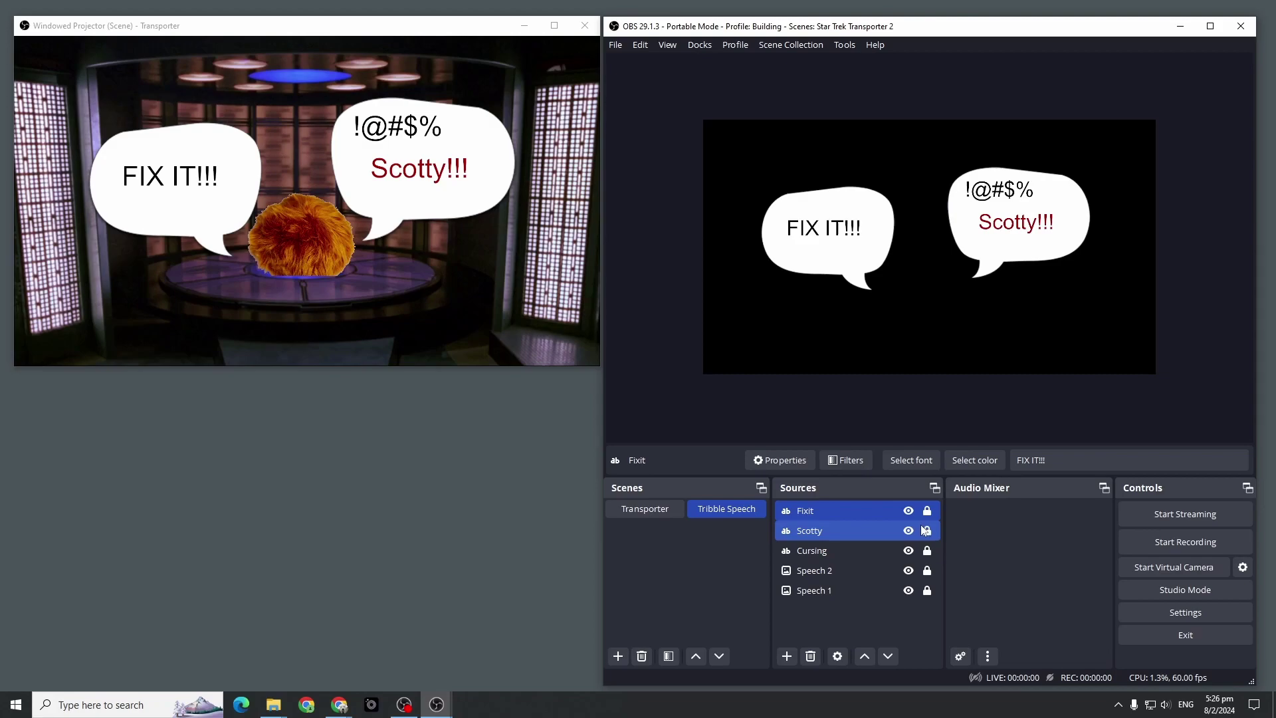
Hide all five sources of the Tribble Speech scene: Fixit, Scotty, Cursing, Speech 2 and Speech 1.
{"action": "left_click", "coordinate": [899, 512]}
{"action": "left_click", "coordinate": [910, 512]}
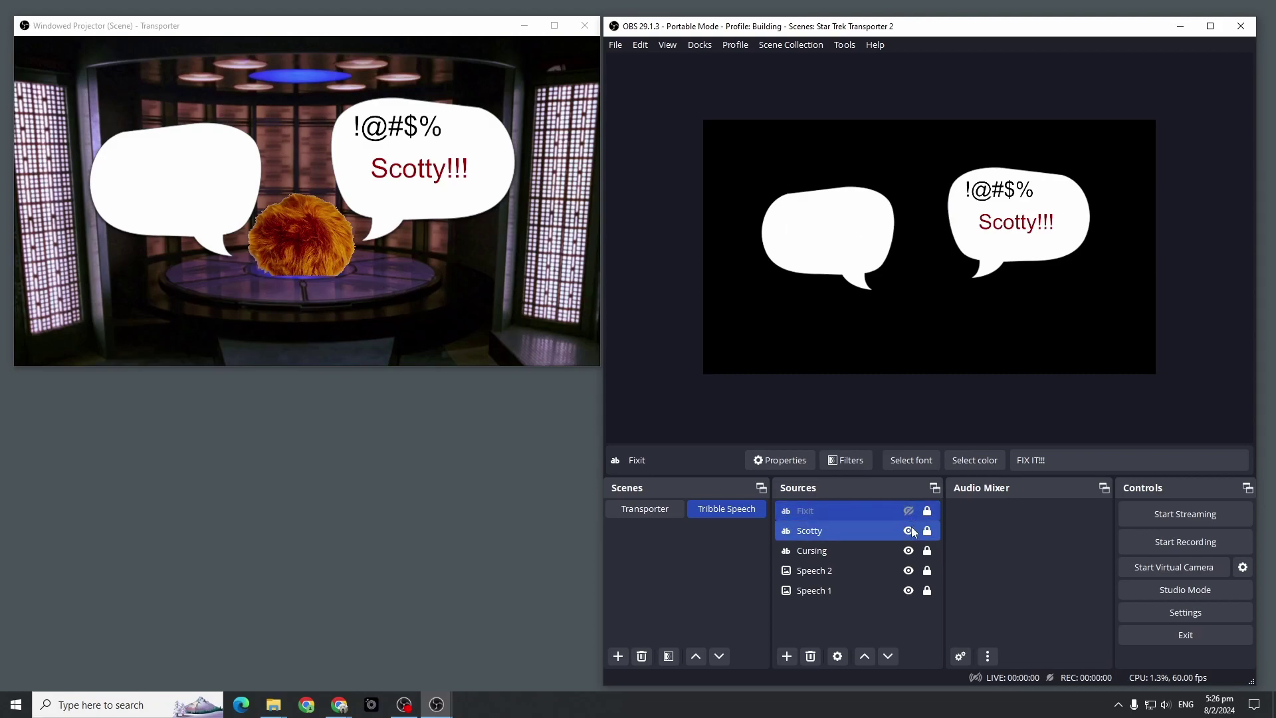
{"action": "left_click", "coordinate": [909, 530]}
{"action": "left_click", "coordinate": [909, 551]}
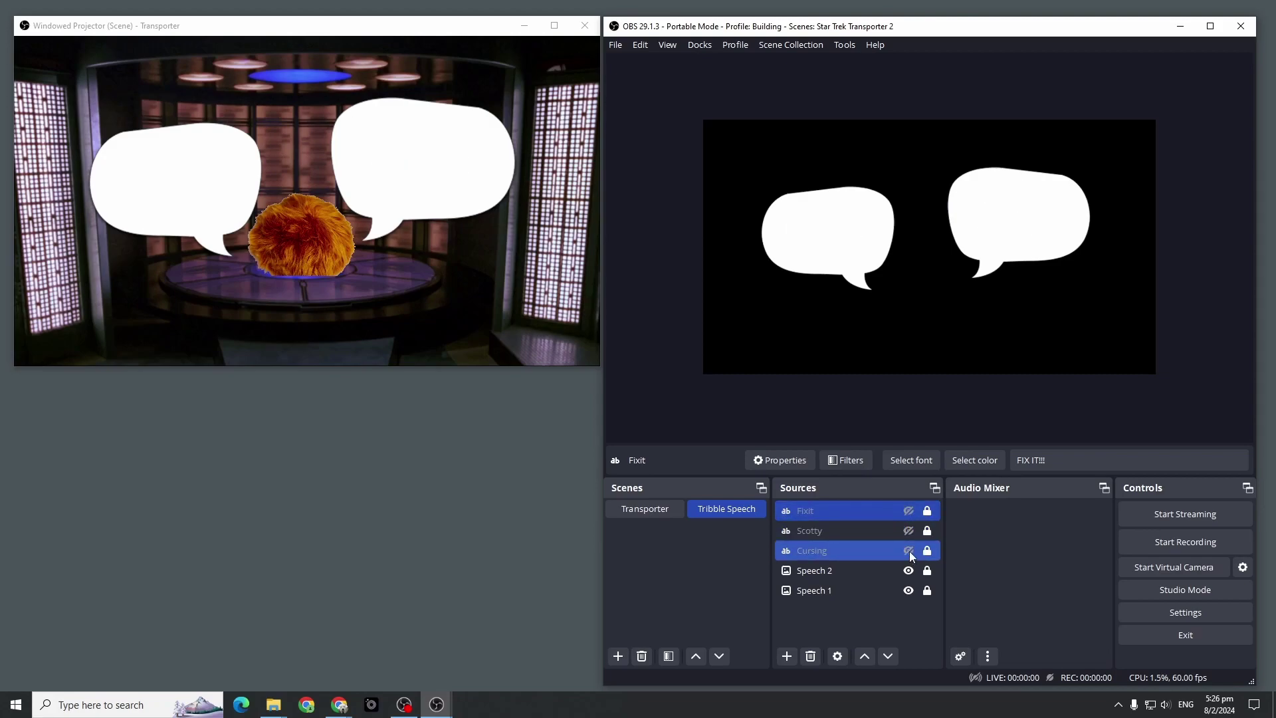
{"action": "left_click", "coordinate": [907, 565]}
{"action": "left_click", "coordinate": [908, 571]}
{"action": "left_click", "coordinate": [907, 586]}
{"action": "left_click", "coordinate": [910, 591]}
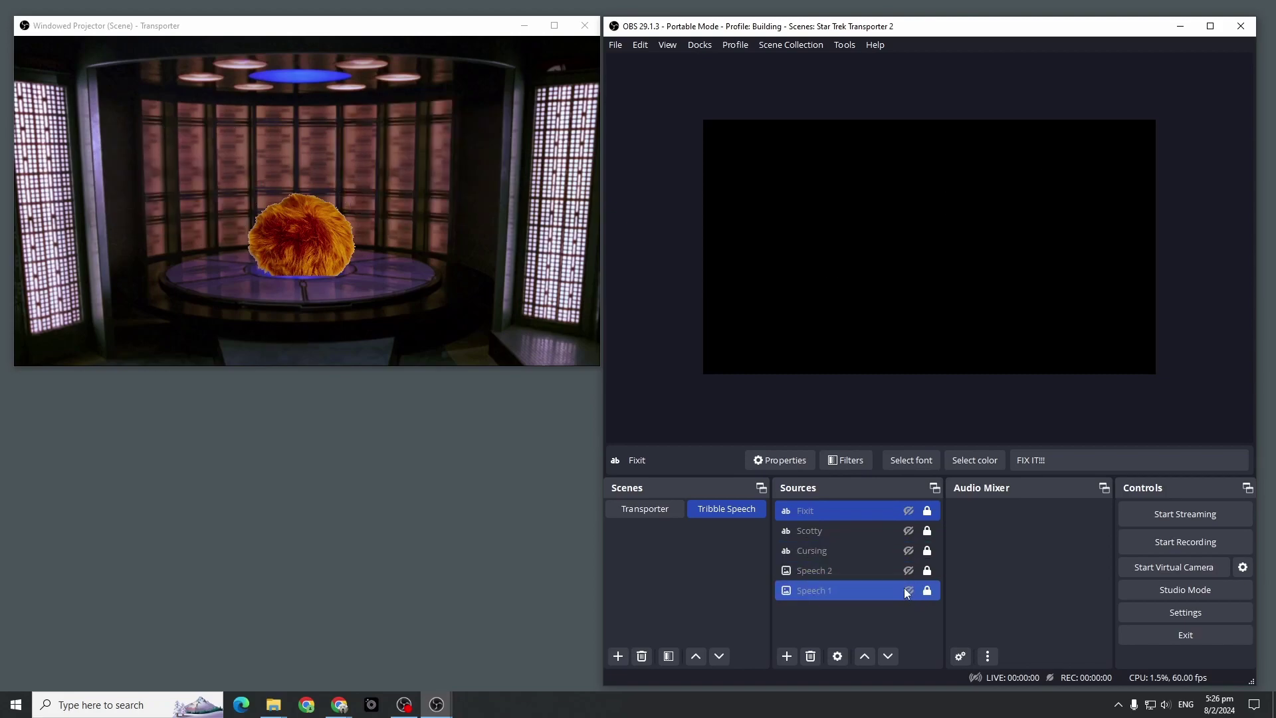
Preview the dialogue order by showing Speech 1, Cursing, Scotty, Speech 2 and Fixit one after another.
{"action": "left_click", "coordinate": [904, 590]}
{"action": "left_click", "coordinate": [909, 553]}
{"action": "left_click", "coordinate": [909, 551]}
{"action": "left_click", "coordinate": [909, 532]}
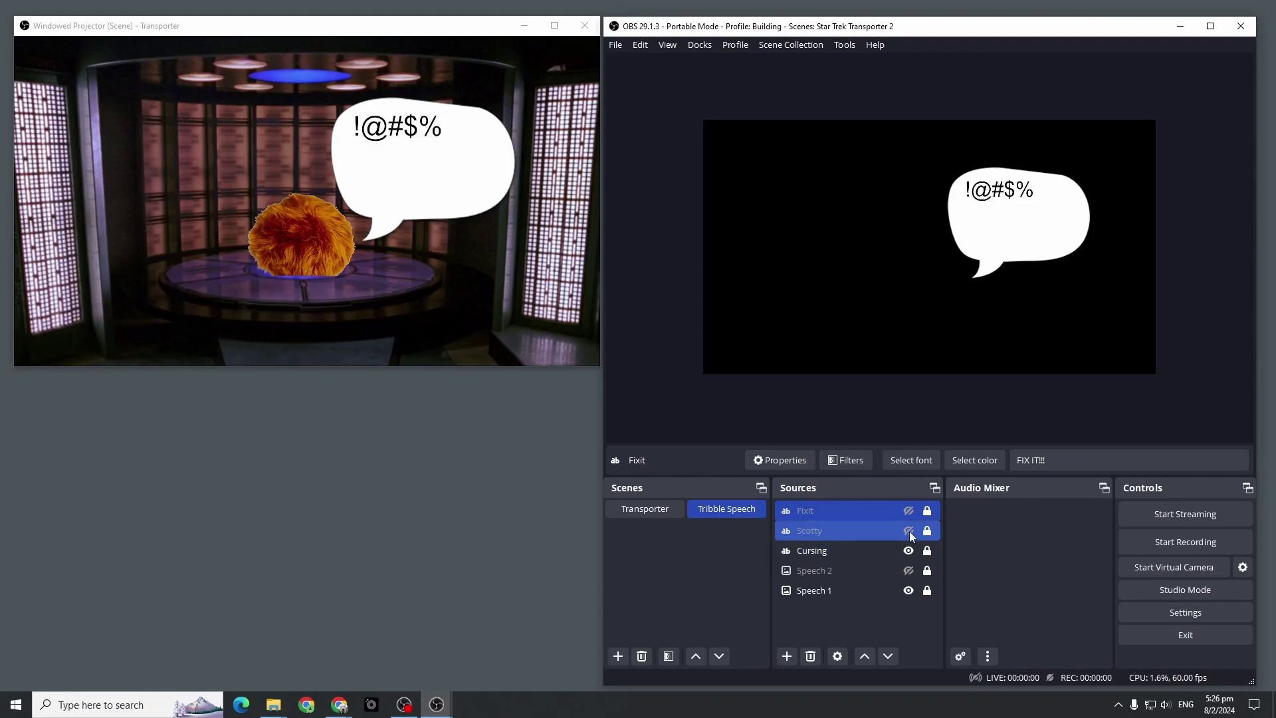
{"action": "left_click", "coordinate": [909, 532]}
{"action": "left_click", "coordinate": [915, 569]}
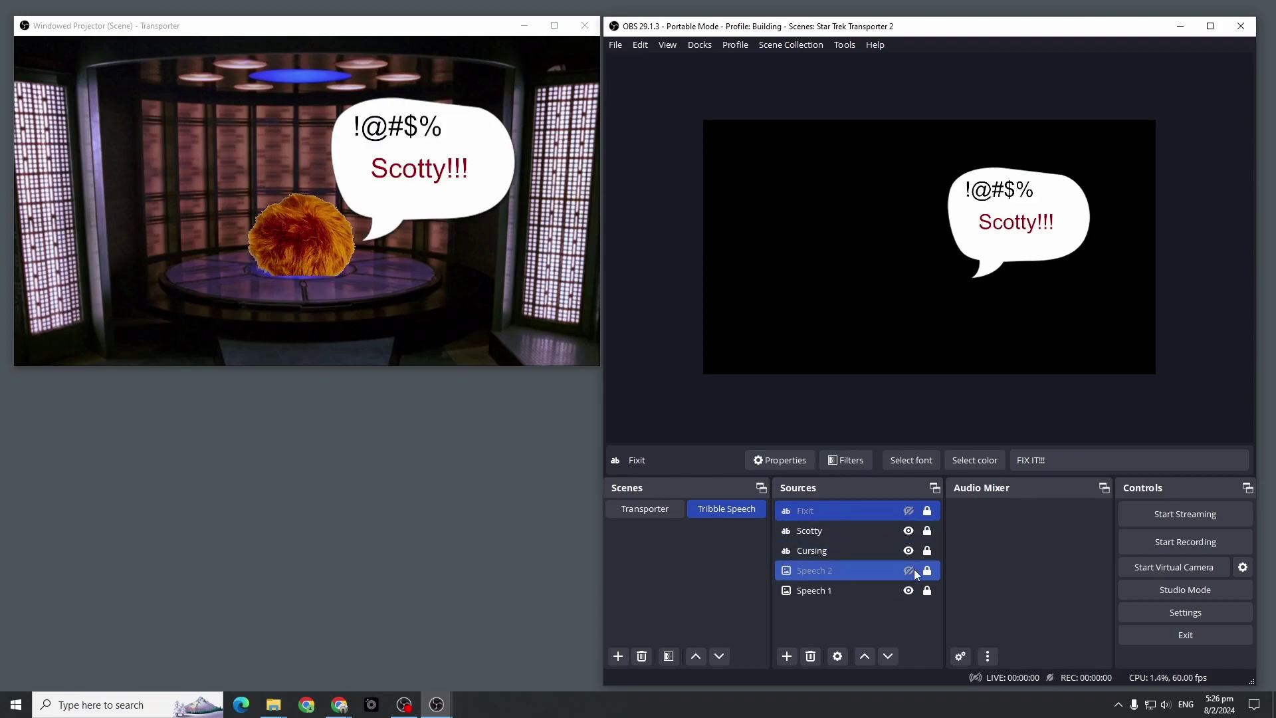
{"action": "left_click", "coordinate": [912, 569]}
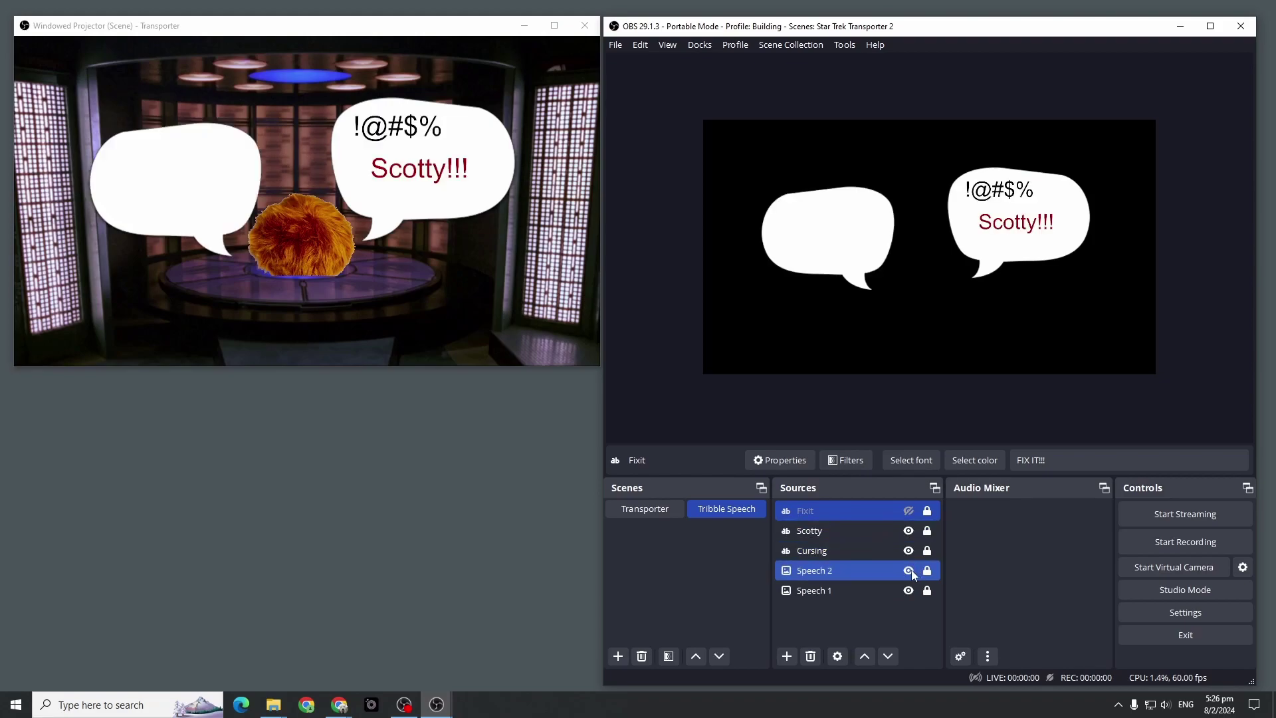
{"action": "left_click", "coordinate": [911, 511]}
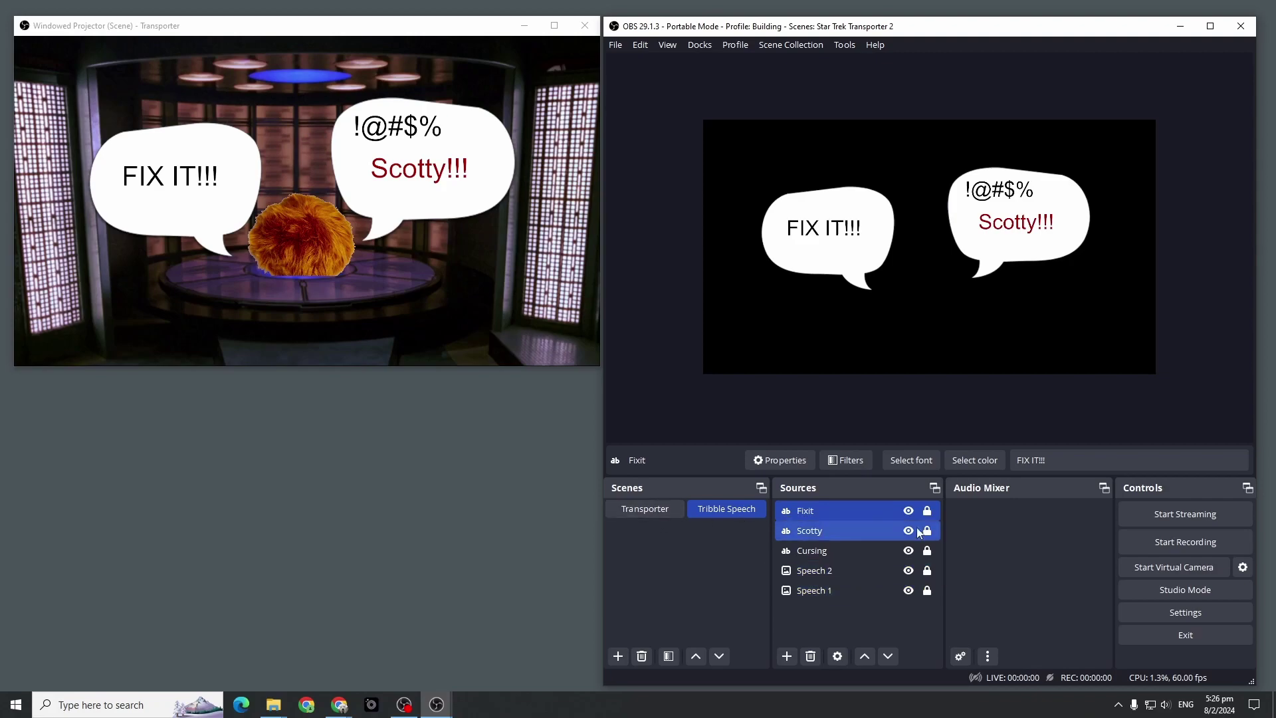
Hide every text and bubble source in the Tribble Speech scene again and switch to the Transporter scene.
{"action": "left_click", "coordinate": [908, 510]}
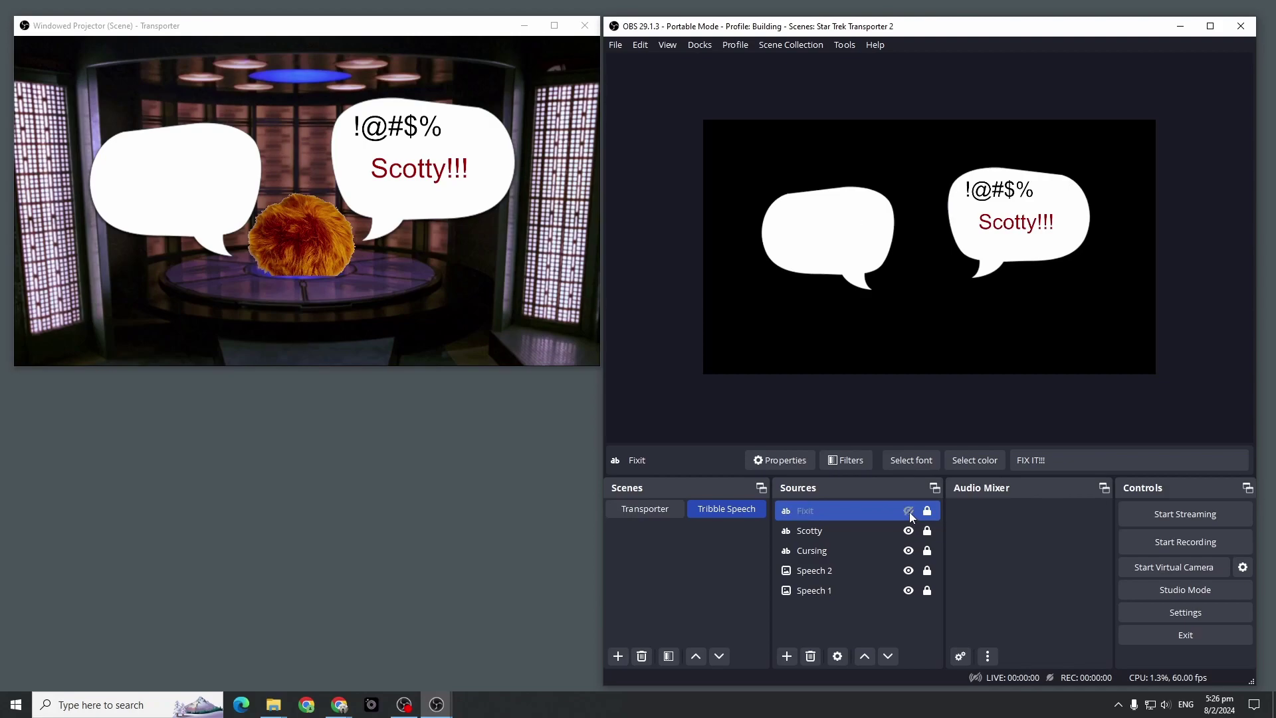
{"action": "left_click", "coordinate": [909, 530]}
{"action": "left_click", "coordinate": [909, 551]}
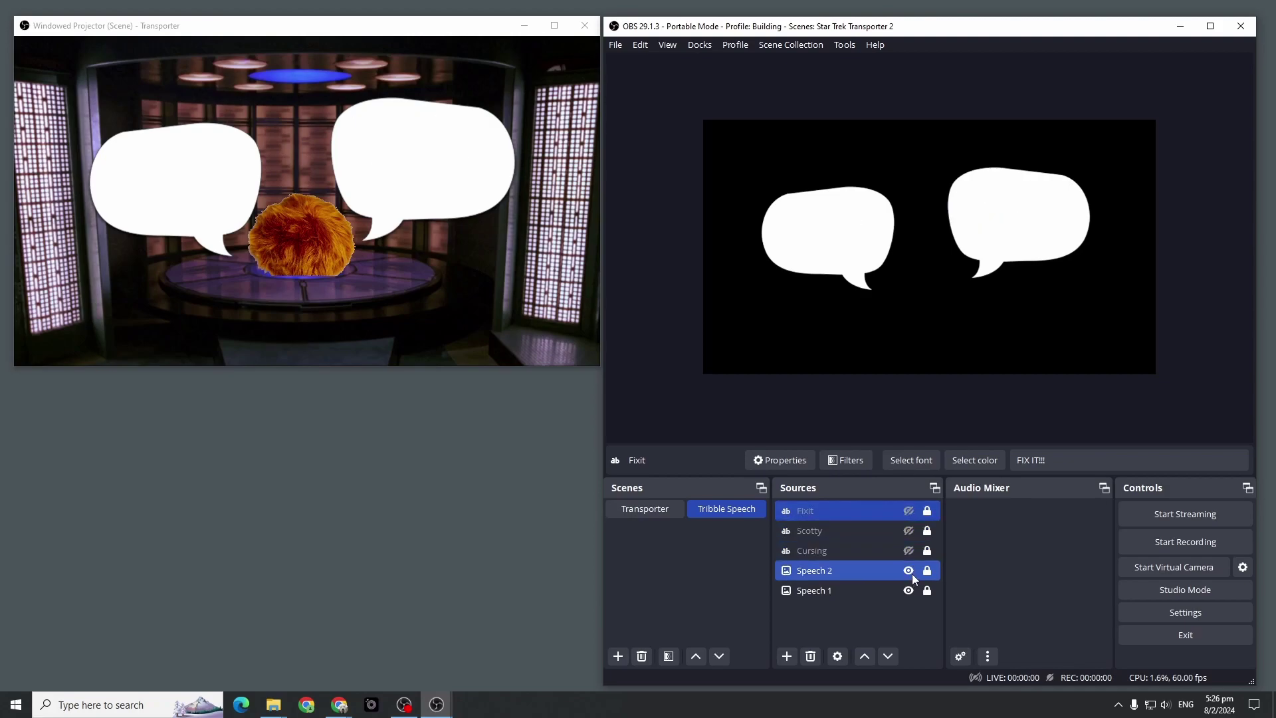
{"action": "left_click", "coordinate": [909, 570]}
{"action": "left_click", "coordinate": [909, 590]}
{"action": "left_click", "coordinate": [662, 514]}
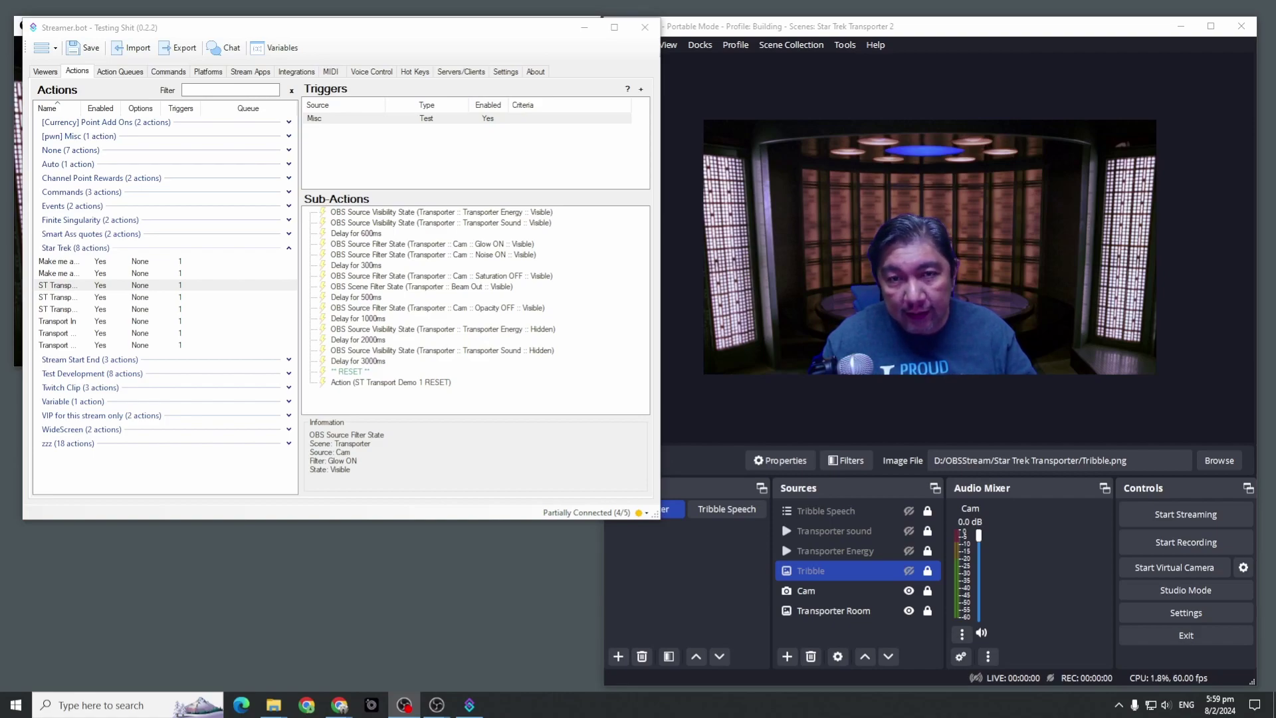
Unlock the Cam source and move it up until its lower edge is about 282 px above the canvas's bottom.
{"action": "left_click", "coordinate": [918, 551], "text": "ctrl"}
{"action": "left_click", "coordinate": [919, 570]}
{"action": "left_click", "coordinate": [928, 314]}
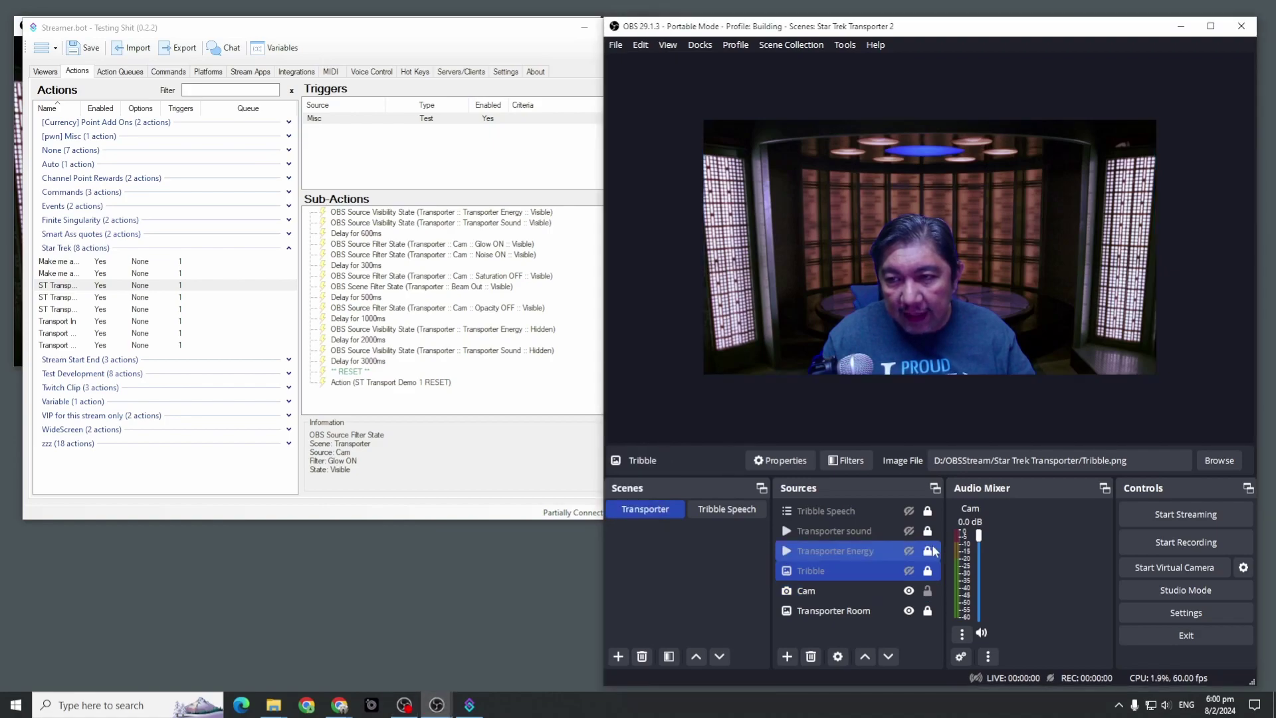
{"action": "left_click", "coordinate": [924, 309]}
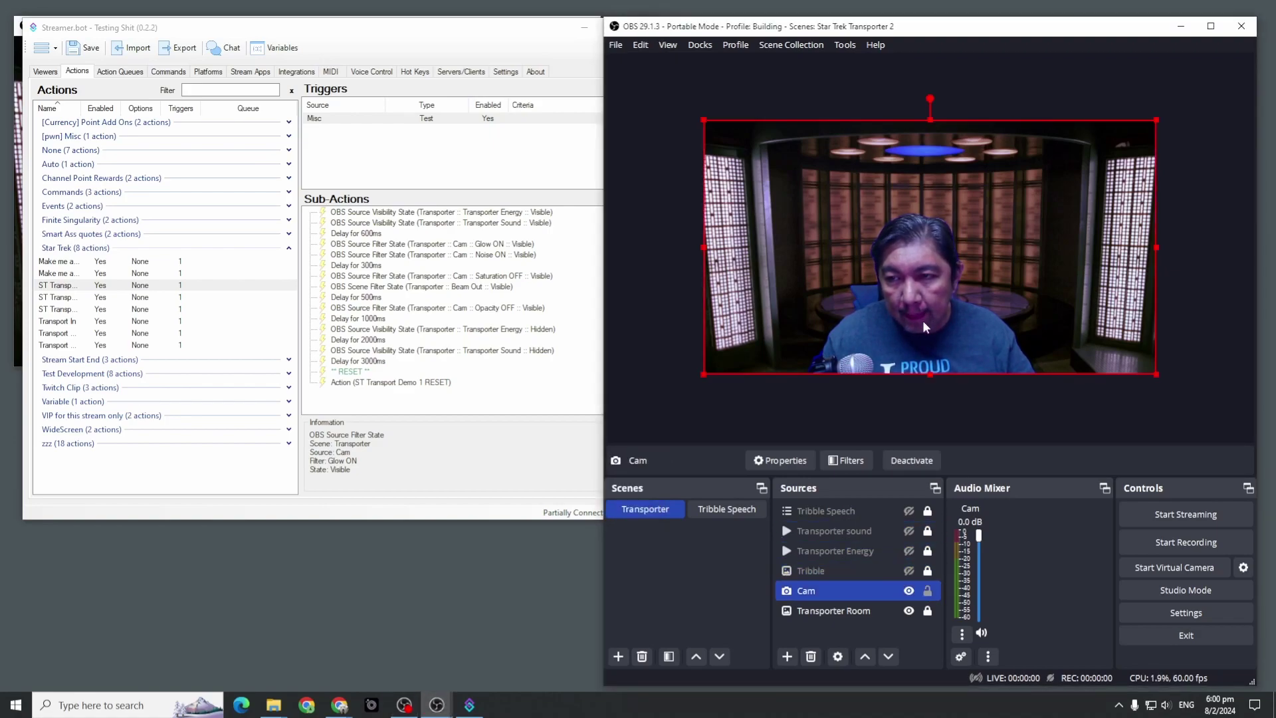
{"action": "left_click_drag", "start_coordinate": [918, 314], "coordinate": [919, 249]}
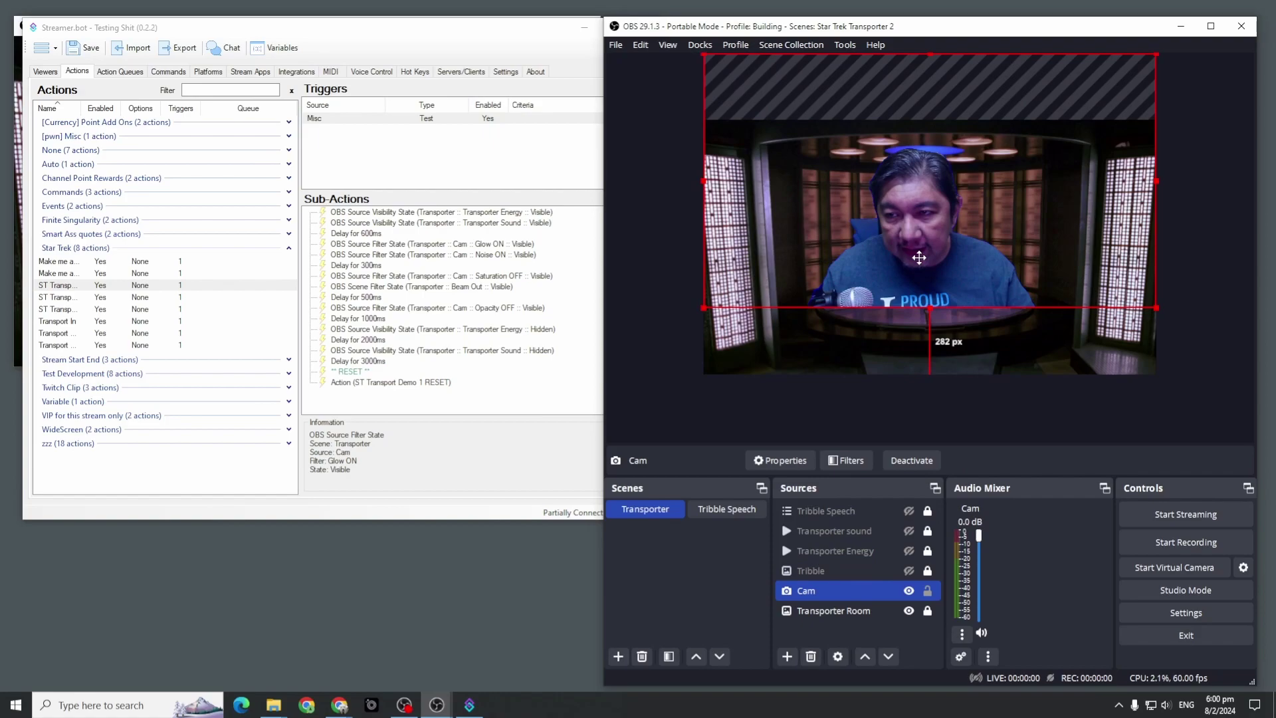
Shrink the Cam source and center it over the transporter pad, about 521 px from the canvas's left edge and 271 px from its bottom.
{"action": "left_click_drag", "start_coordinate": [704, 56], "coordinate": [812, 193]}
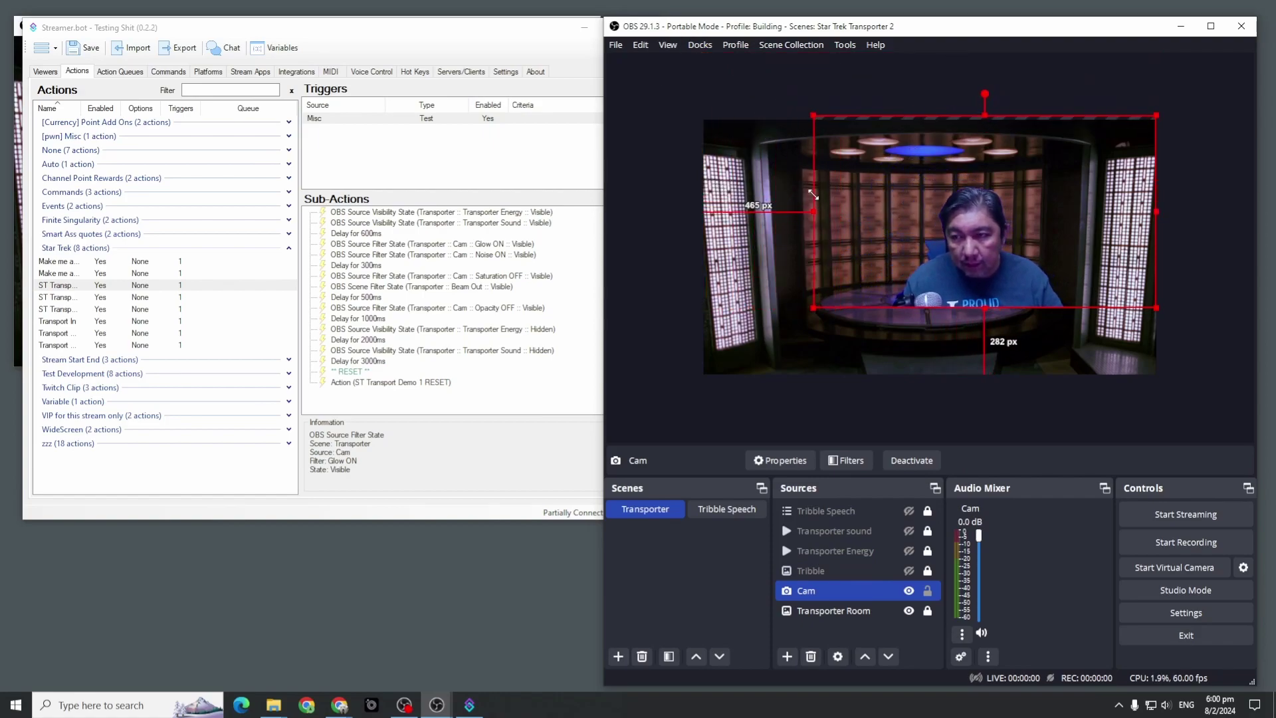
{"action": "left_click_drag", "start_coordinate": [1157, 115], "coordinate": [945, 193]}
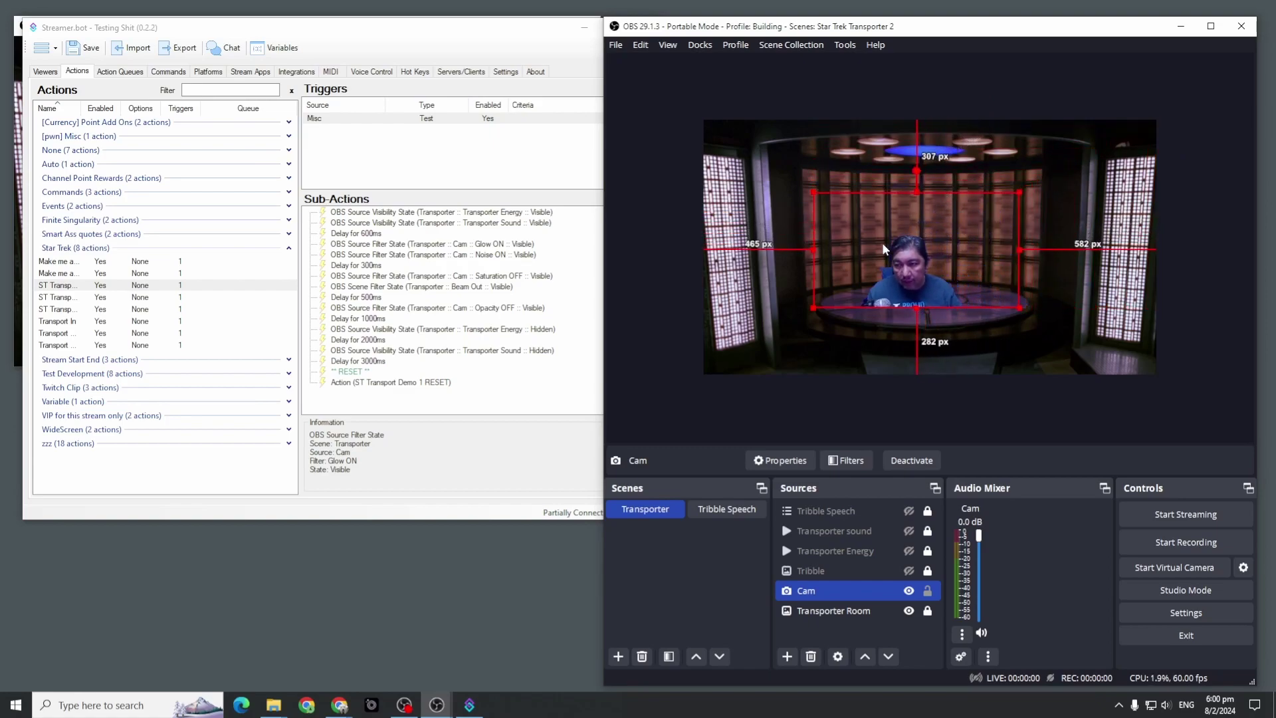
{"action": "left_click_drag", "start_coordinate": [920, 274], "coordinate": [930, 276]}
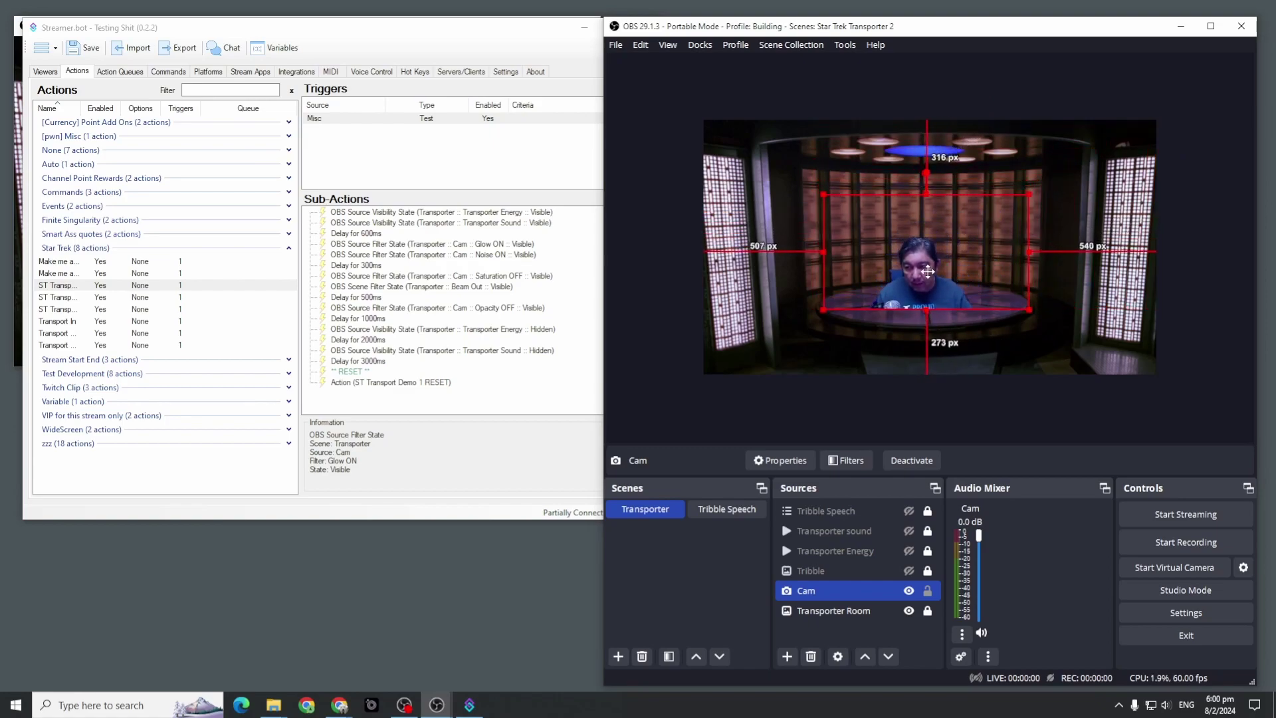
{"action": "left_click_drag", "start_coordinate": [823, 310], "coordinate": [831, 307]}
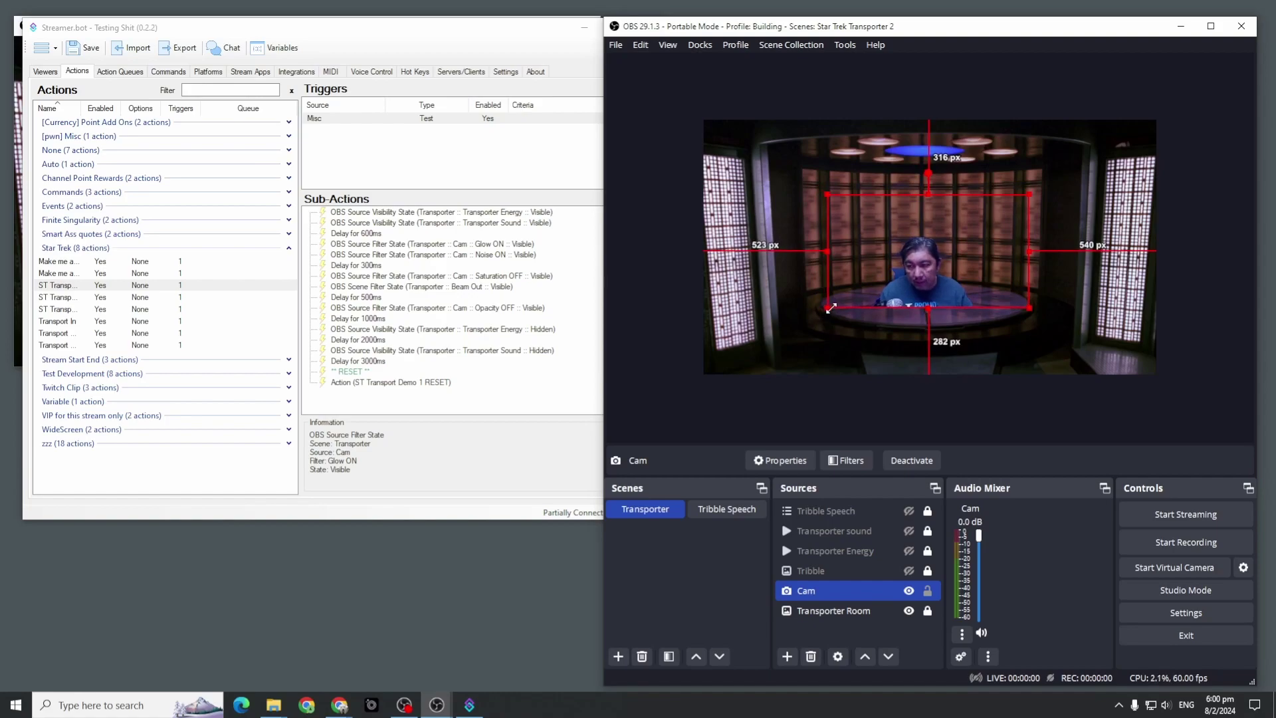
{"action": "left_click_drag", "start_coordinate": [956, 273], "coordinate": [955, 276]}
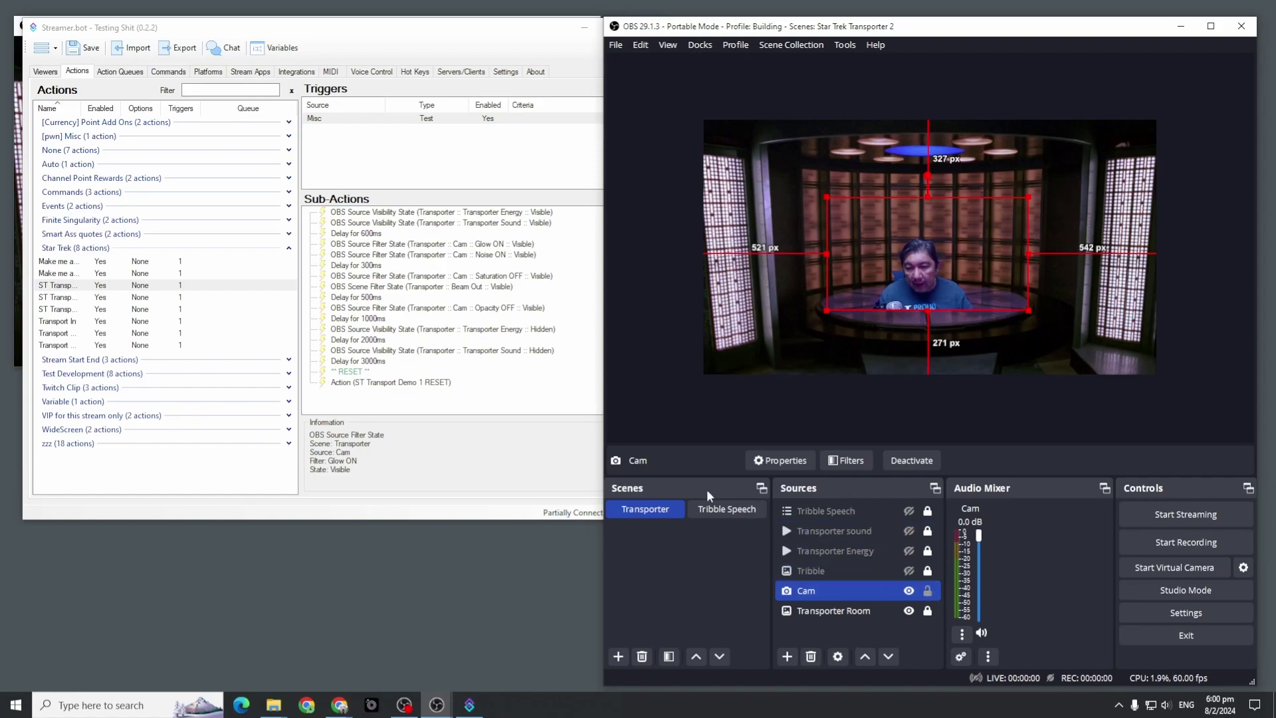
Add a Move Source filter named "Cam Beam IN" to the Transporter scene.
{"action": "right_click", "coordinate": [656, 511]}
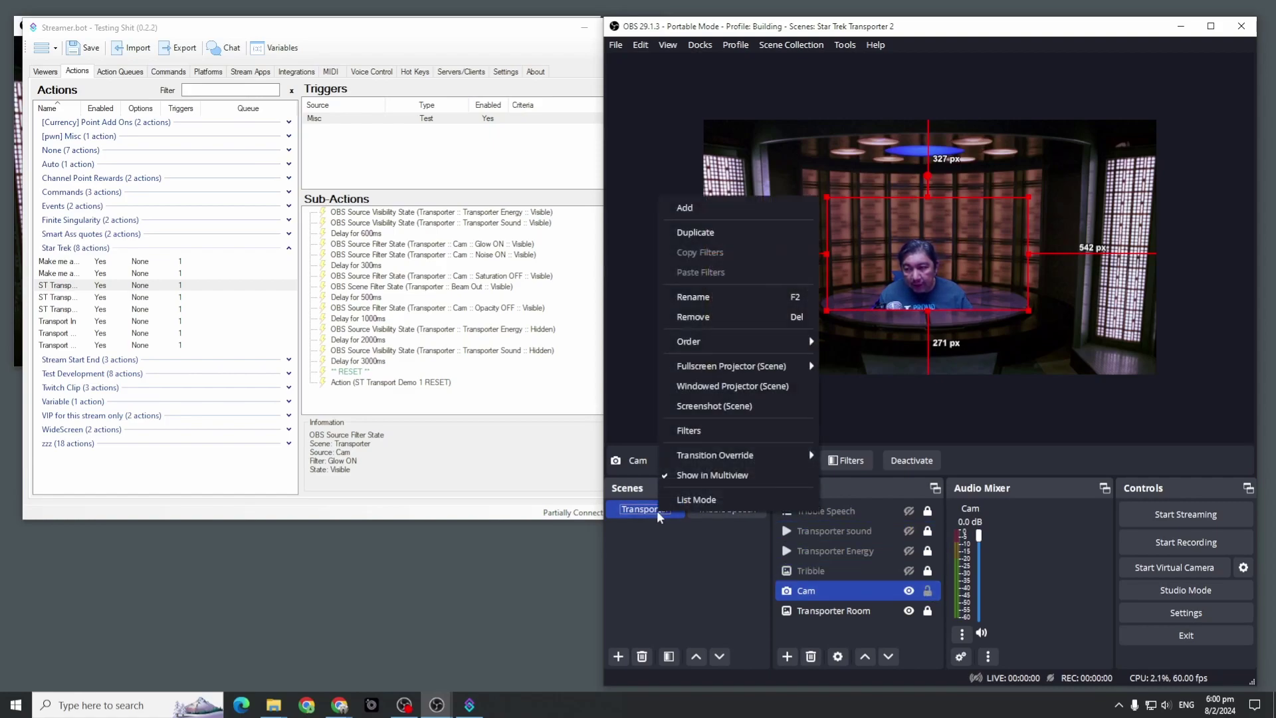
{"action": "left_click", "coordinate": [681, 429]}
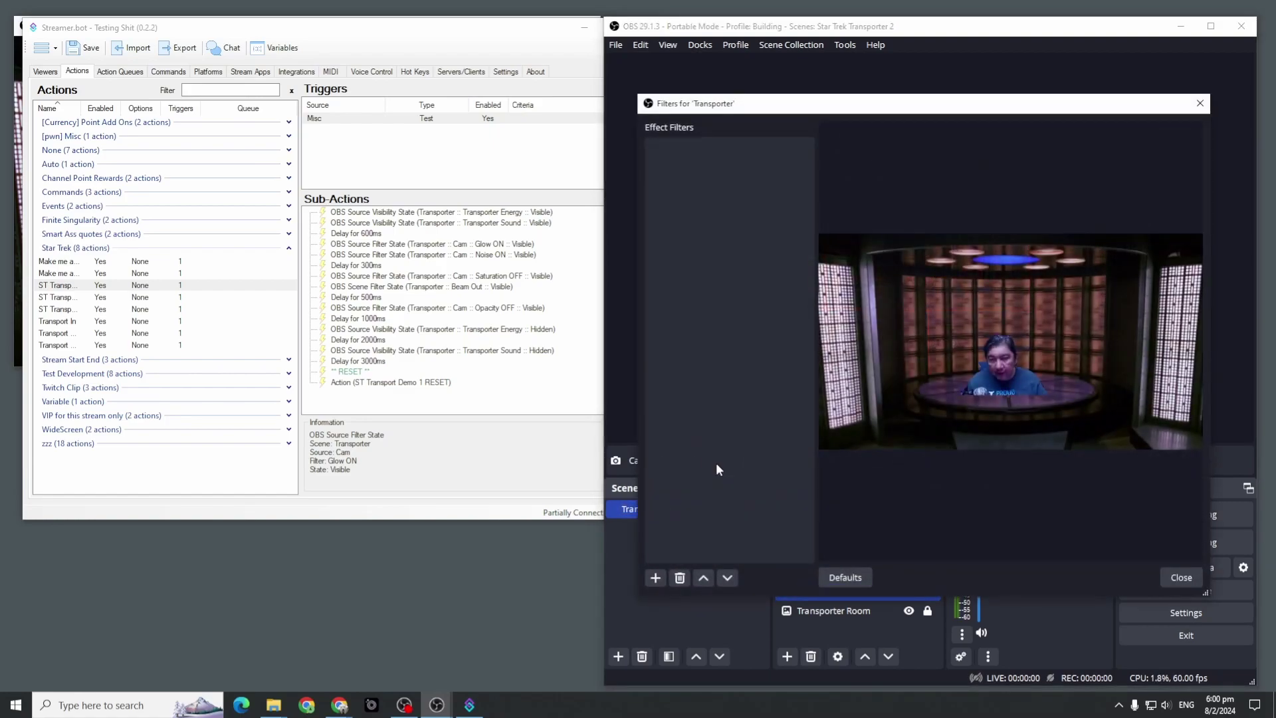
{"action": "left_click_drag", "start_coordinate": [984, 106], "coordinate": [368, 86]}
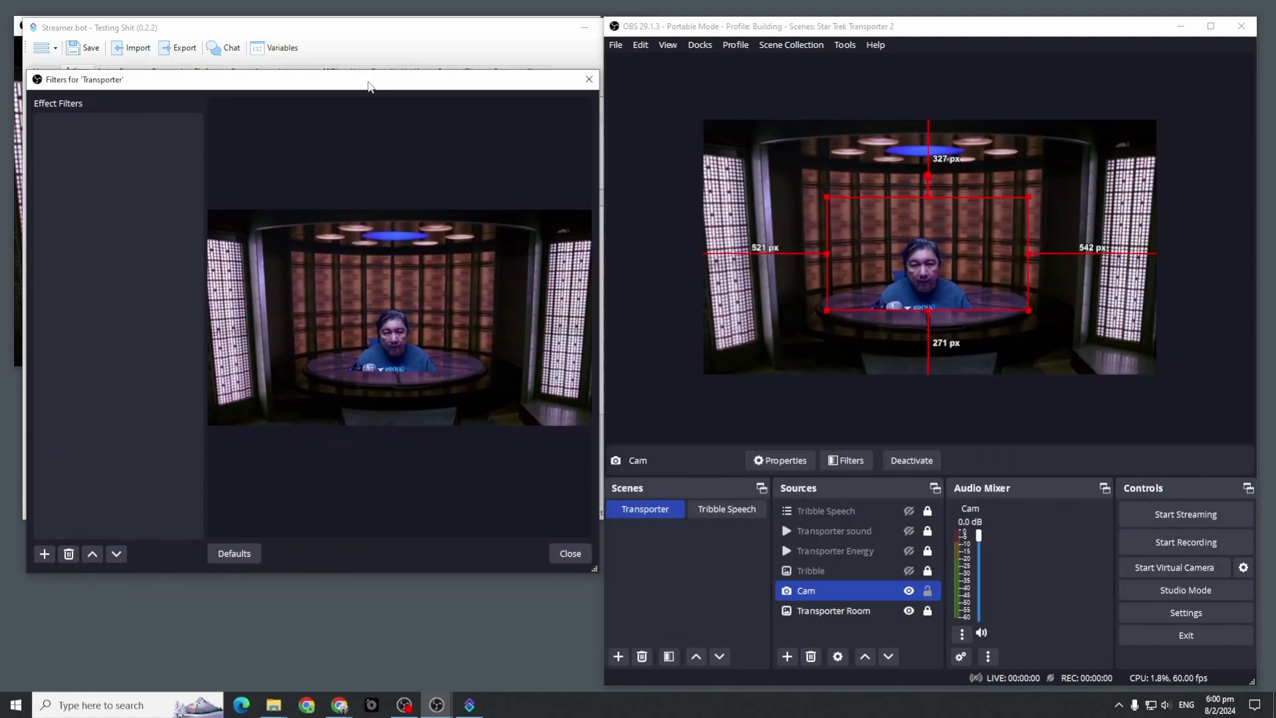
{"action": "left_click", "coordinate": [41, 554]}
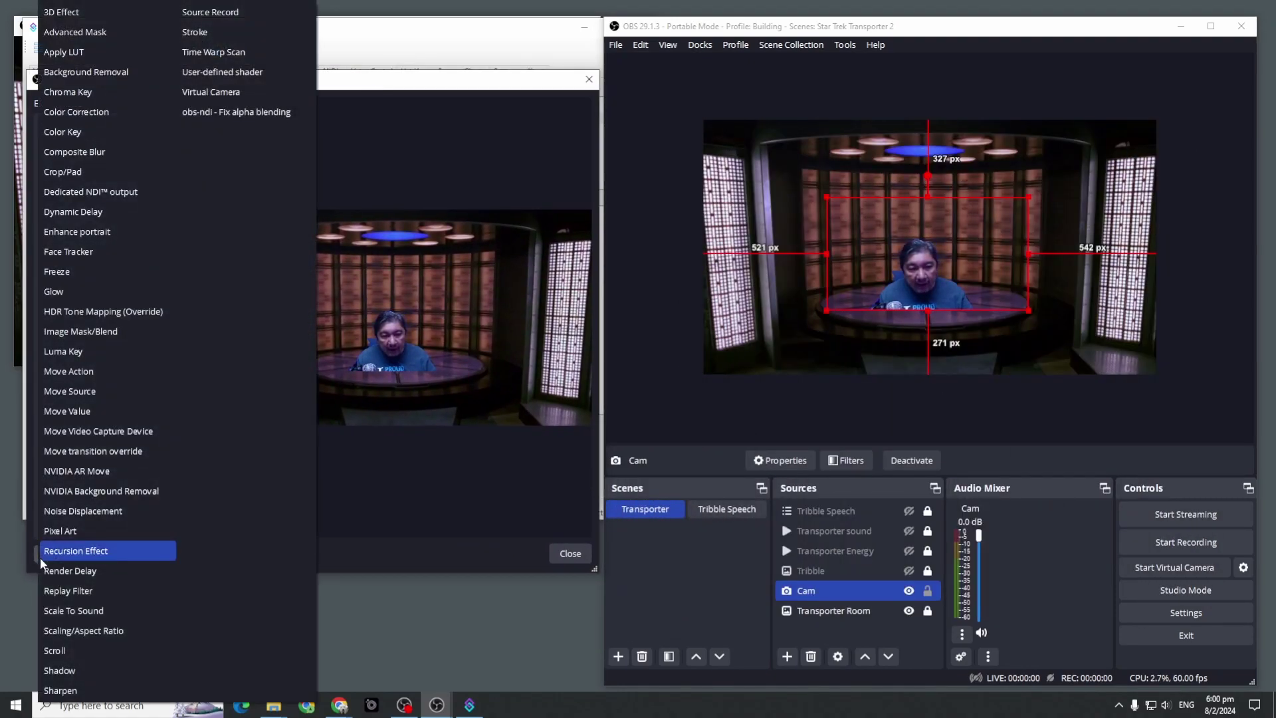
{"action": "left_click", "coordinate": [97, 390]}
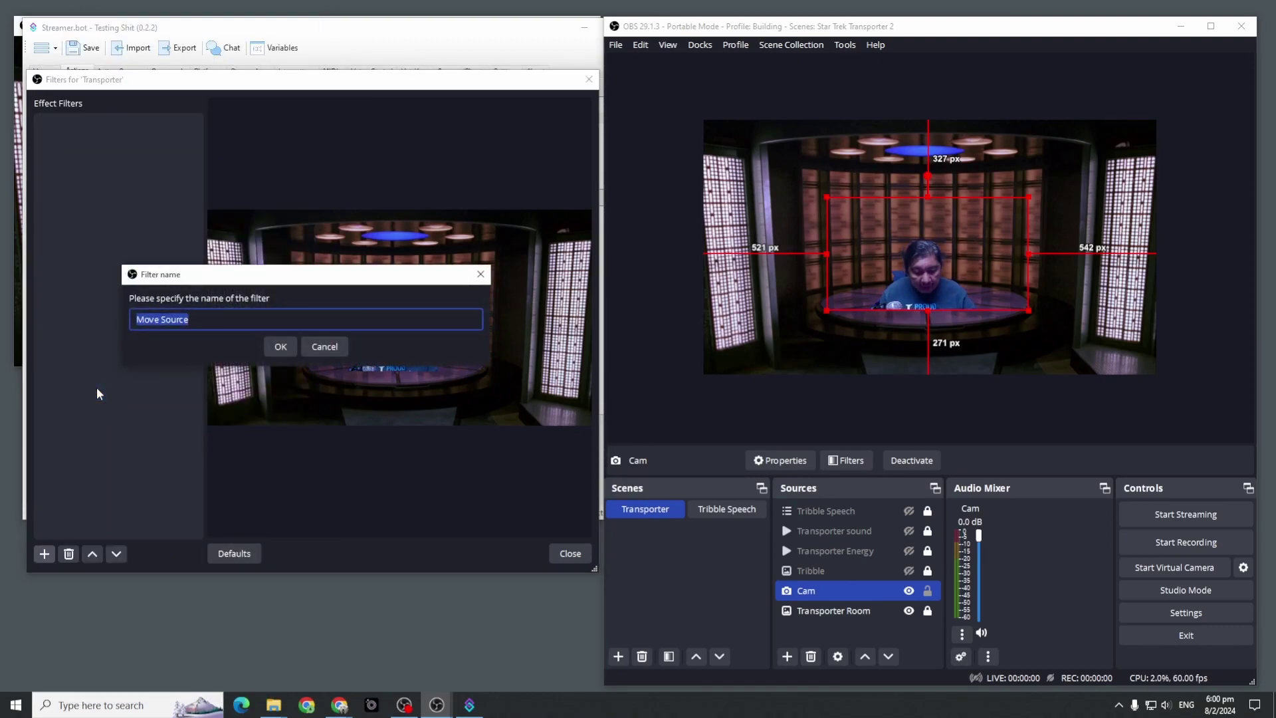
{"action": "type", "text": "C"}
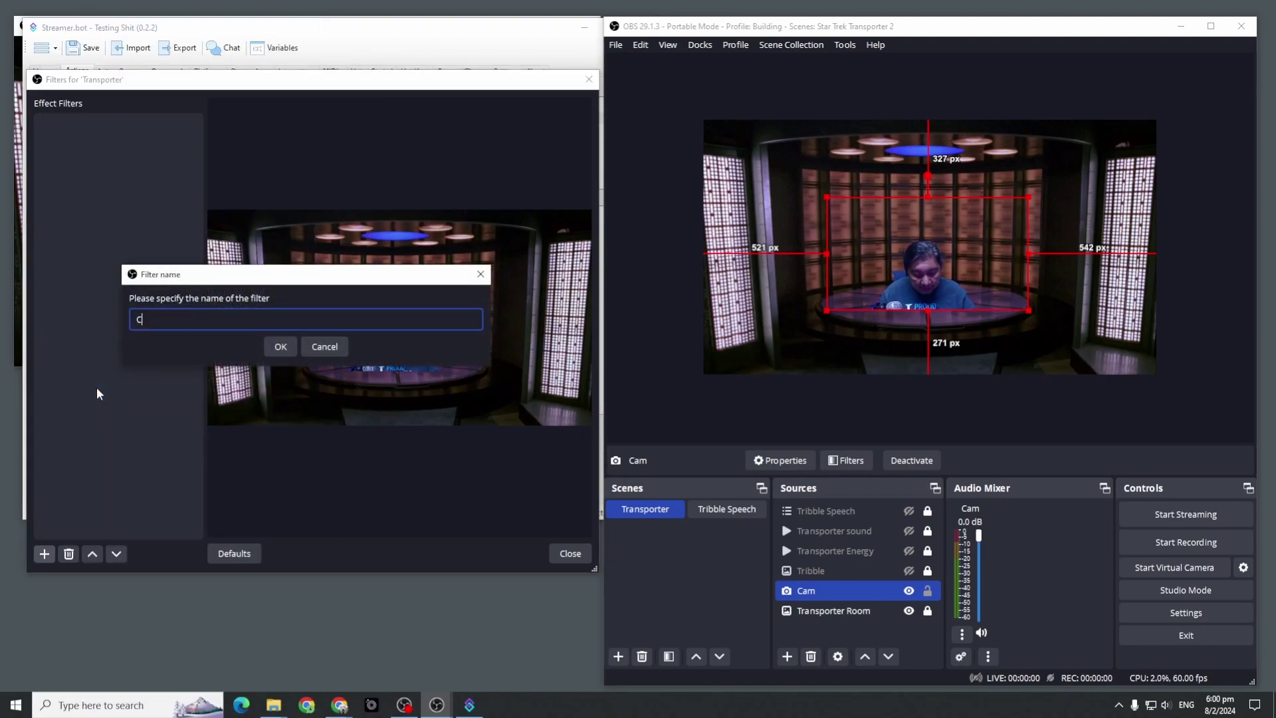
{"action": "type", "text": "am Beam IN"}
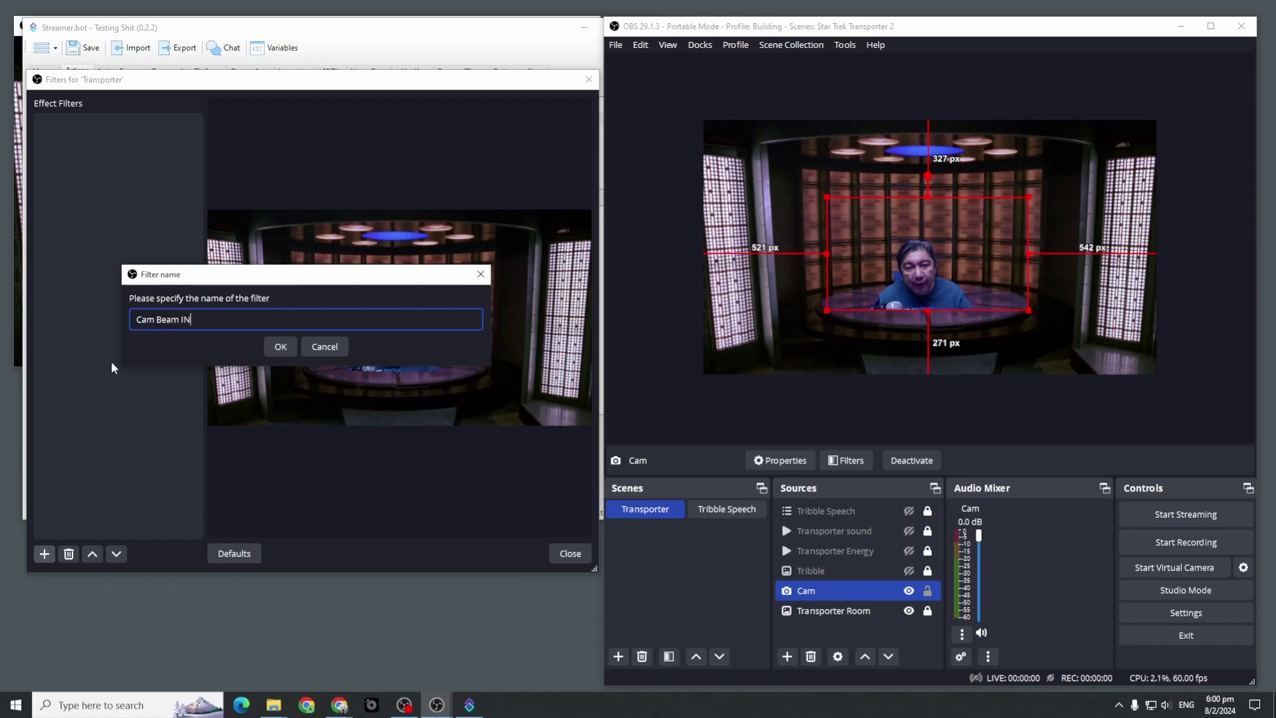
{"action": "left_click", "coordinate": [276, 347]}
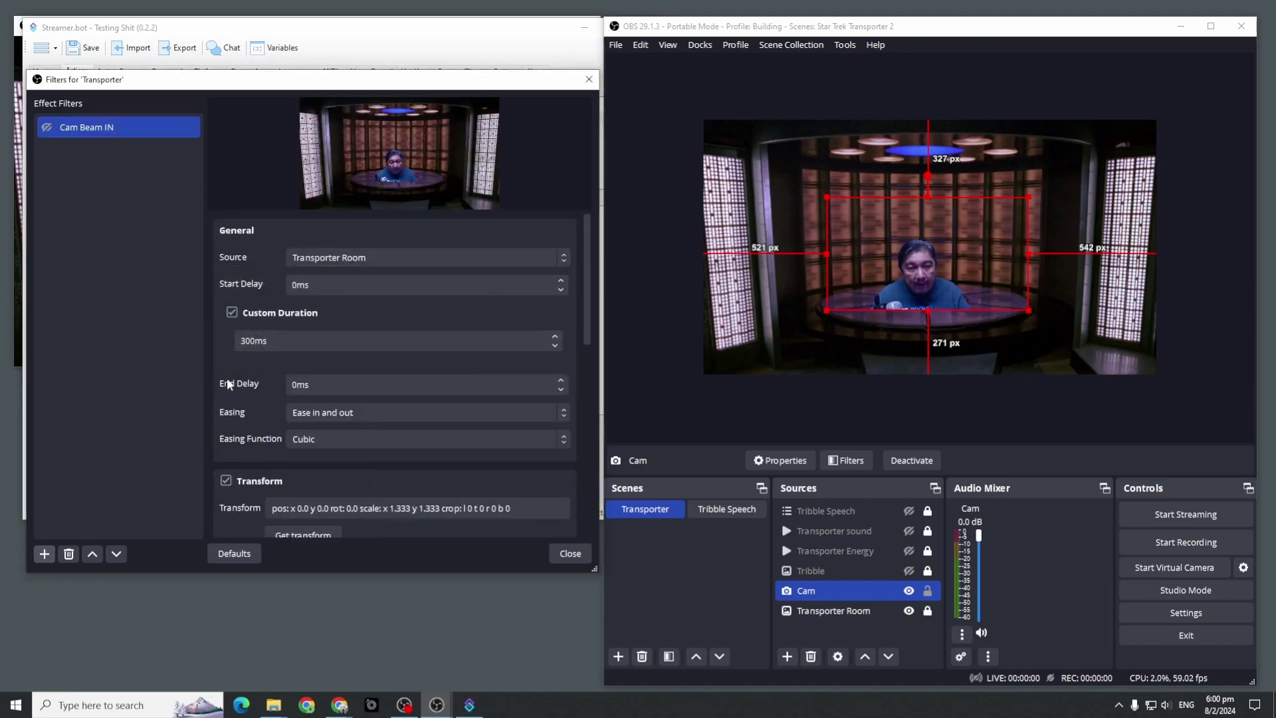
Configure Cam Beam IN to target Cam with a 1200 ms duration and no easing, and capture the camera's current transform.
{"action": "left_click", "coordinate": [441, 254]}
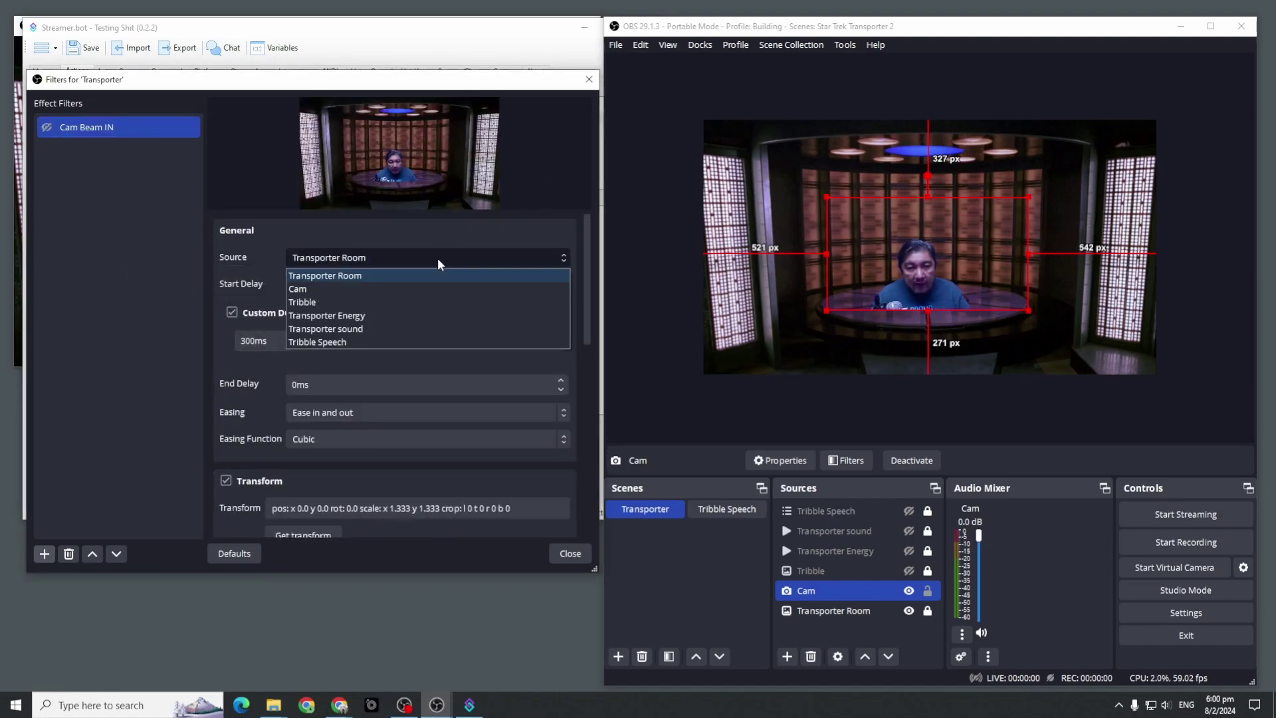
{"action": "left_click", "coordinate": [418, 286]}
{"action": "left_click", "coordinate": [244, 341]}
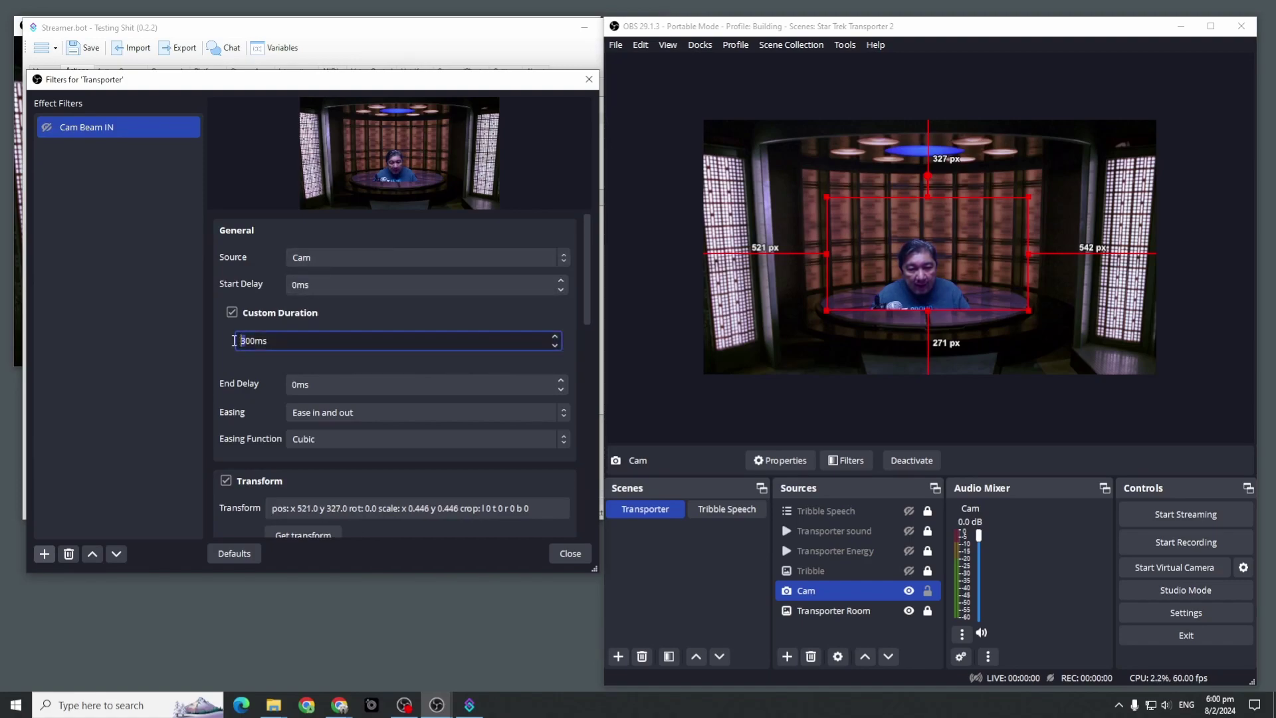
{"action": "key", "text": "BackSpace"}
{"action": "type", "text": "12"}
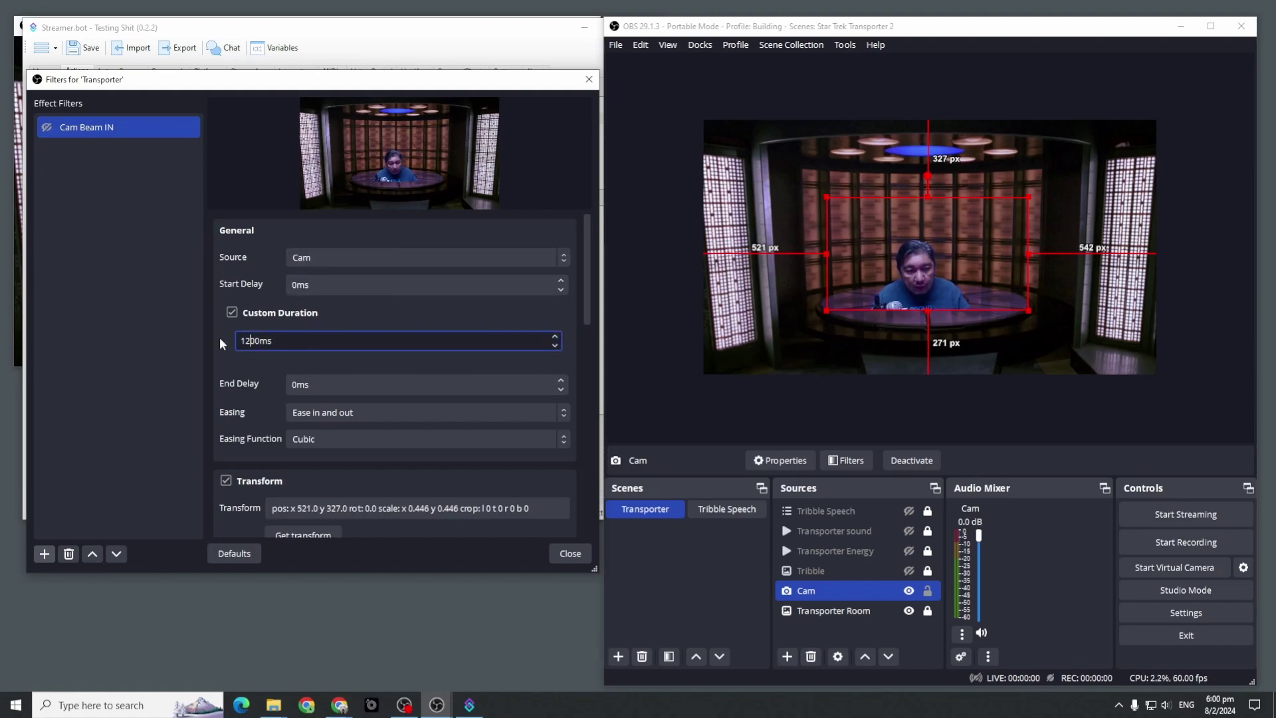
{"action": "left_click", "coordinate": [390, 412]}
{"action": "left_click", "coordinate": [373, 426]}
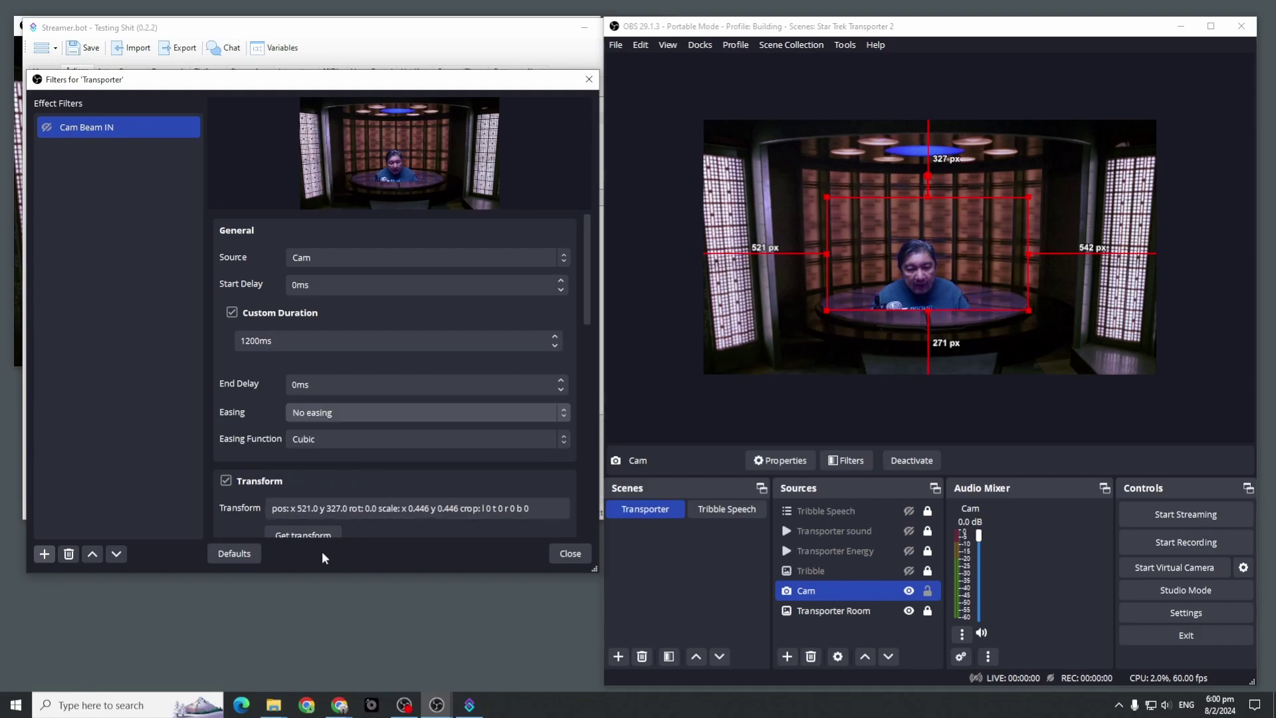
{"action": "left_click", "coordinate": [323, 534]}
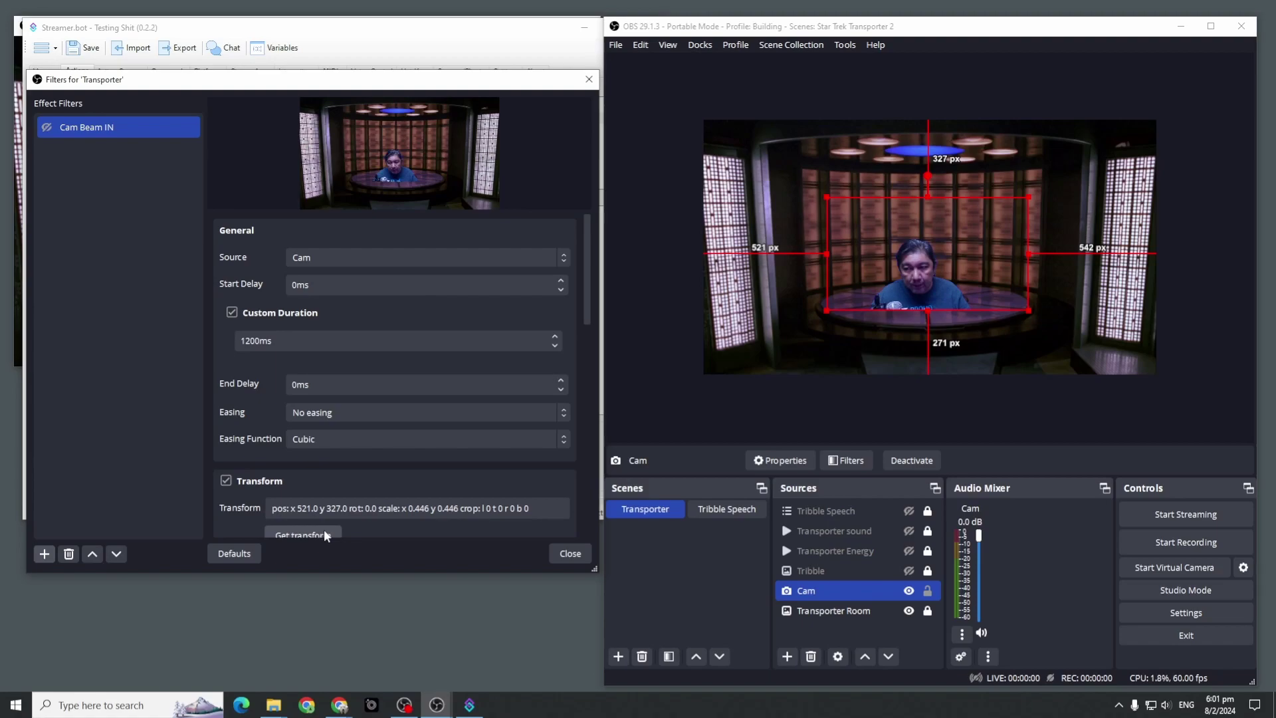
{"action": "left_click", "coordinate": [130, 299]}
Resize the Cam source to 200 × 800 px and move it over the transporter pad, about 862 px from the canvas's left edge and 280 px from its bottom.
{"action": "left_click", "coordinate": [857, 590]}
{"action": "right_click", "coordinate": [856, 588]}
{"action": "mouse_move", "coordinate": [983, 298]}
{"action": "left_click", "coordinate": [1062, 300]}
{"action": "left_click_drag", "start_coordinate": [960, 196], "coordinate": [600, 321]}
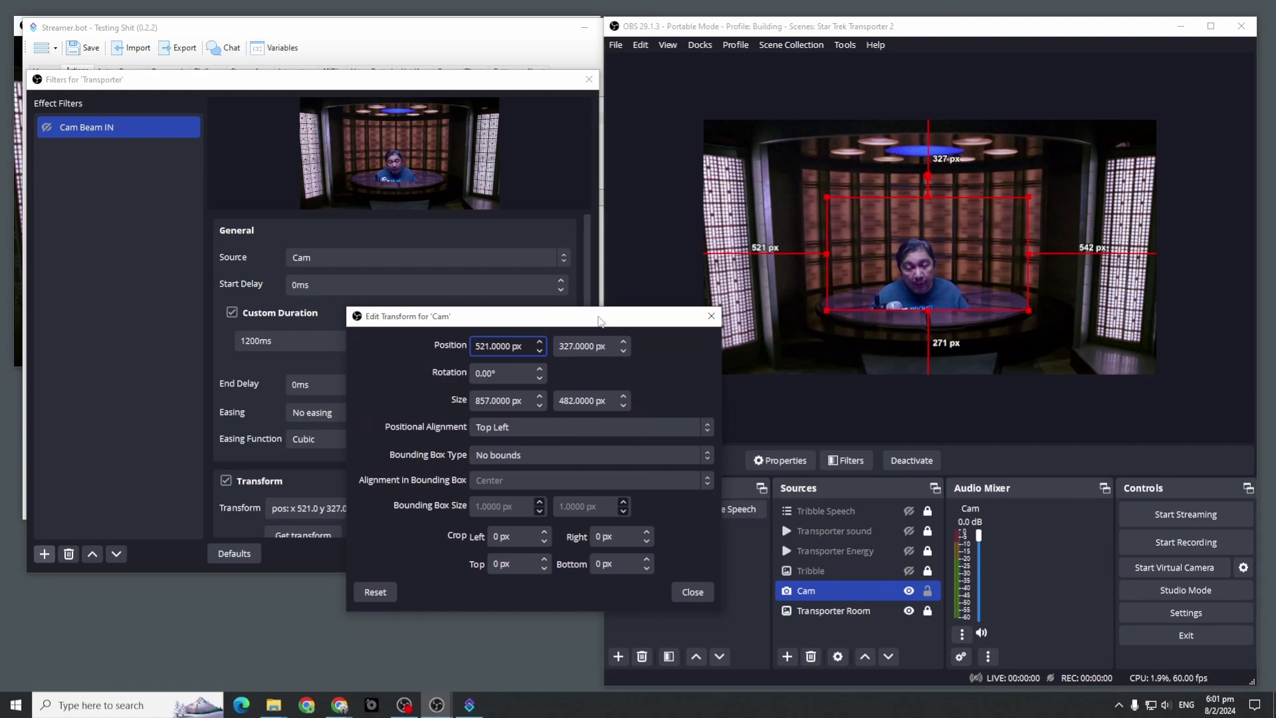
{"action": "left_click_drag", "start_coordinate": [533, 402], "coordinate": [468, 401]}
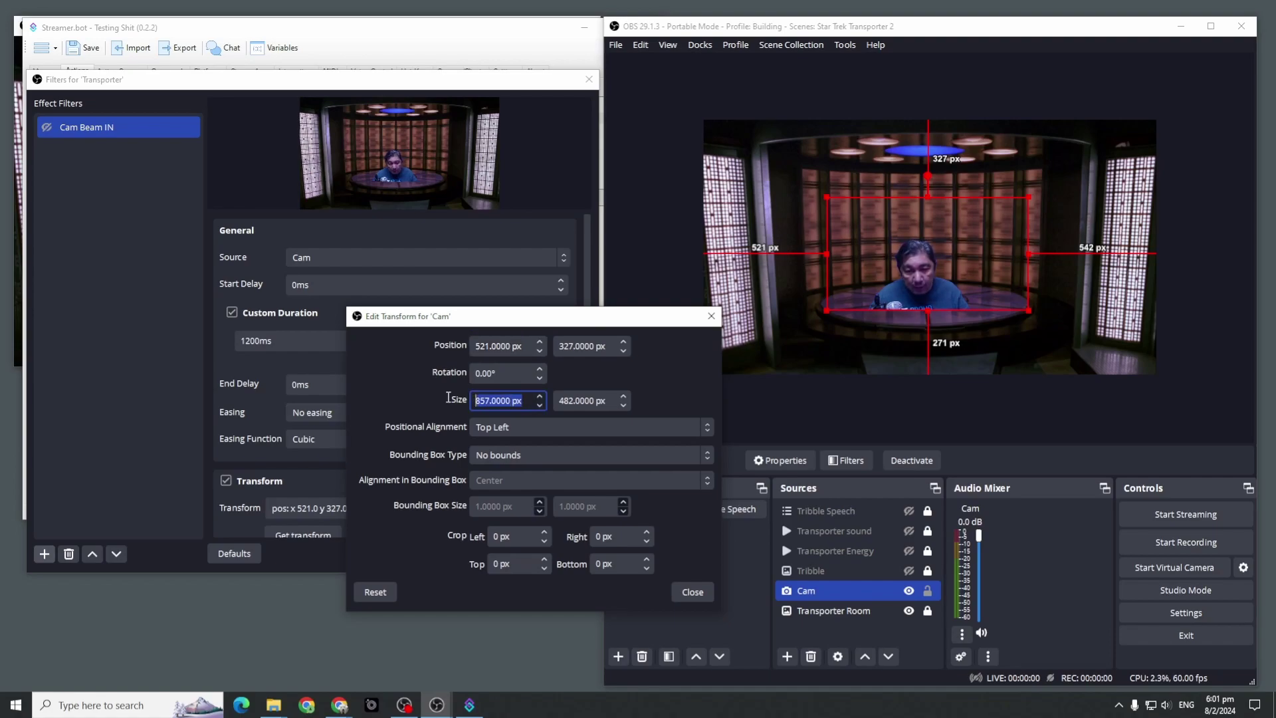
{"action": "type", "text": "200"}
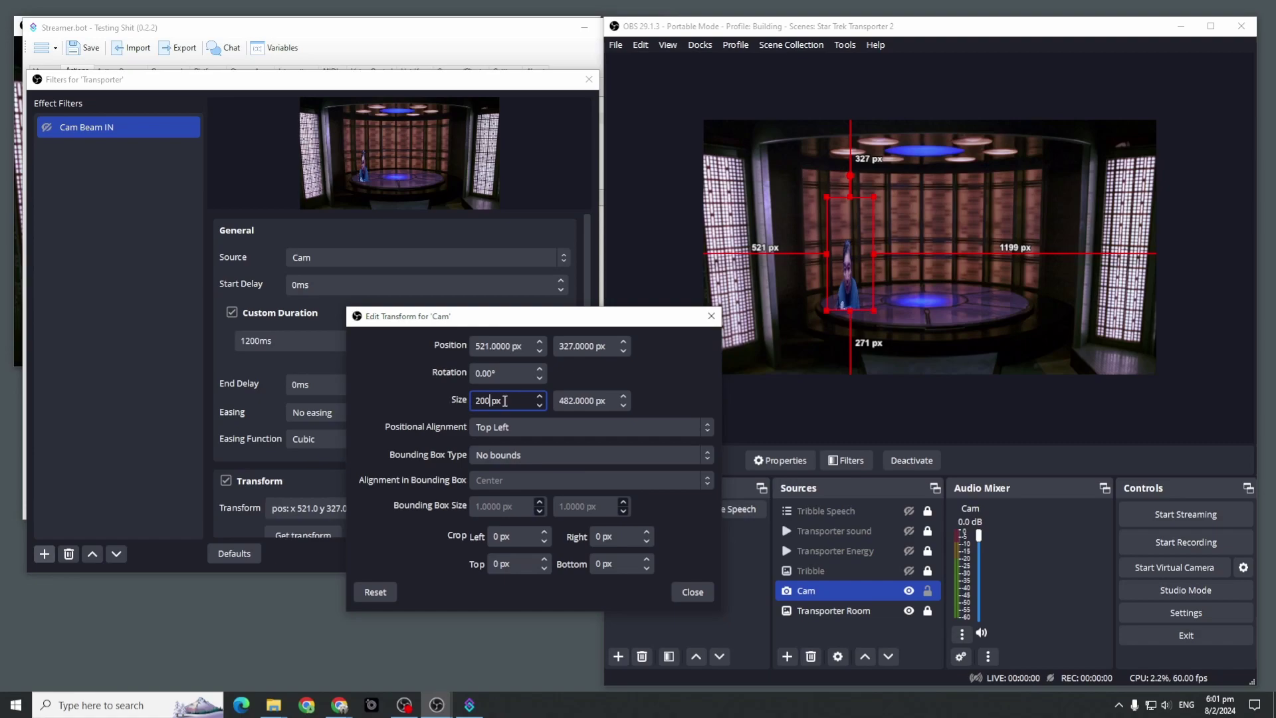
{"action": "left_click_drag", "start_coordinate": [606, 399], "coordinate": [476, 396]}
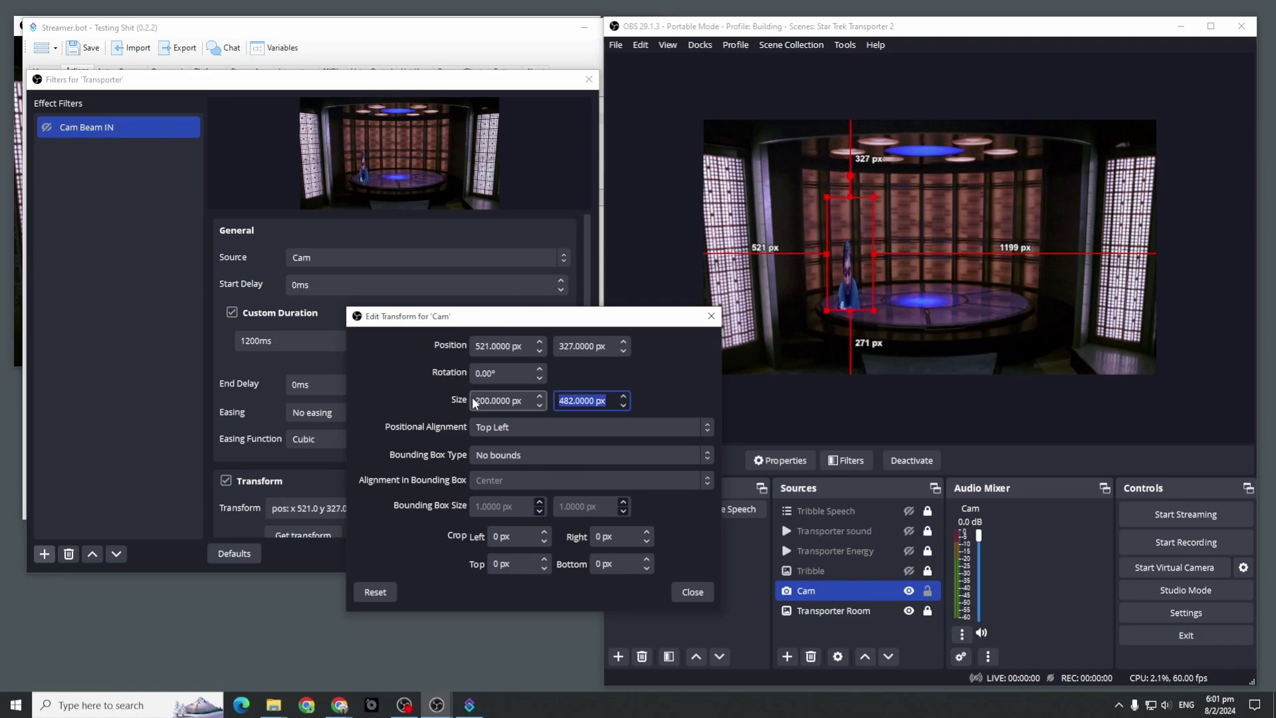
{"action": "type", "text": "800"}
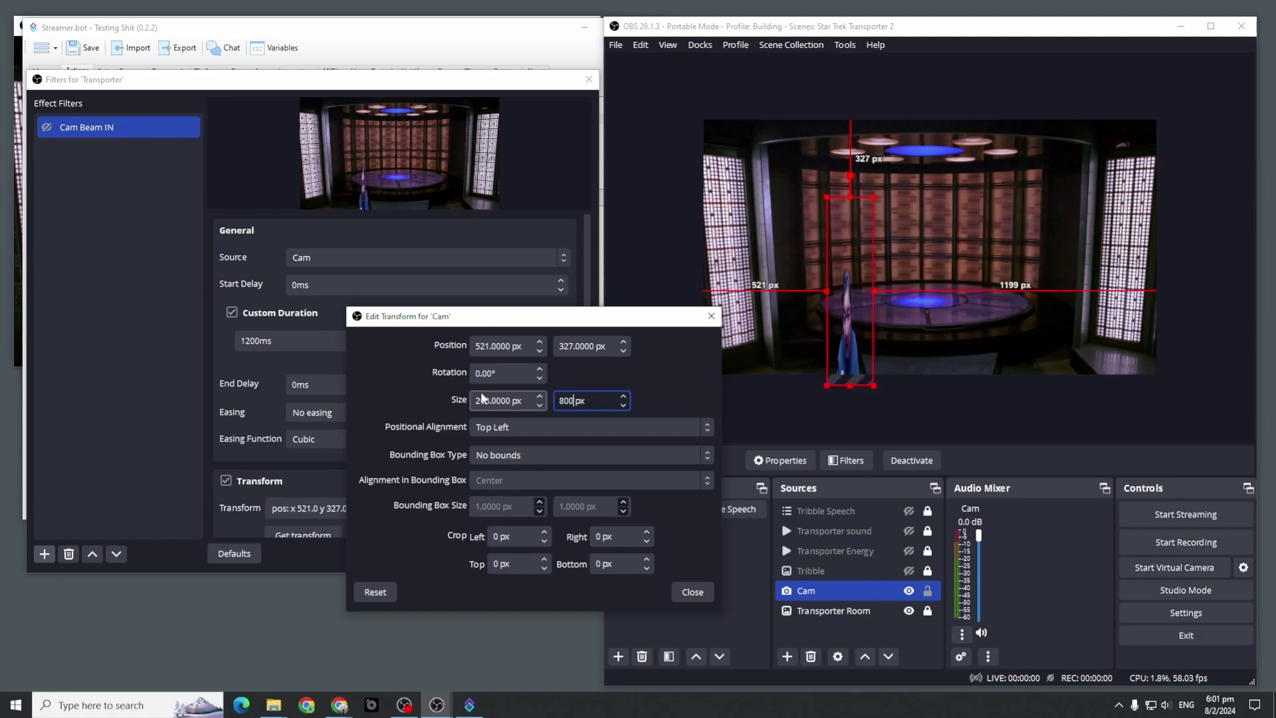
{"action": "left_click_drag", "start_coordinate": [831, 311], "coordinate": [928, 246]}
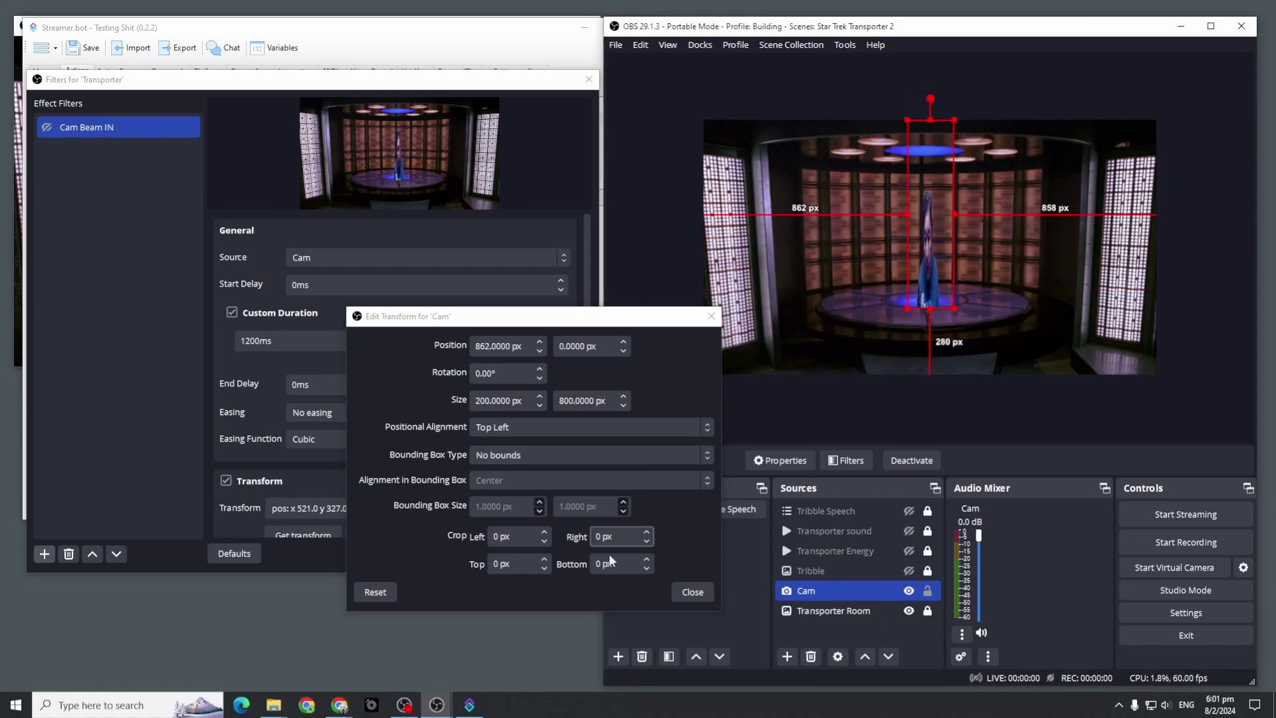
{"action": "left_click", "coordinate": [691, 593]}
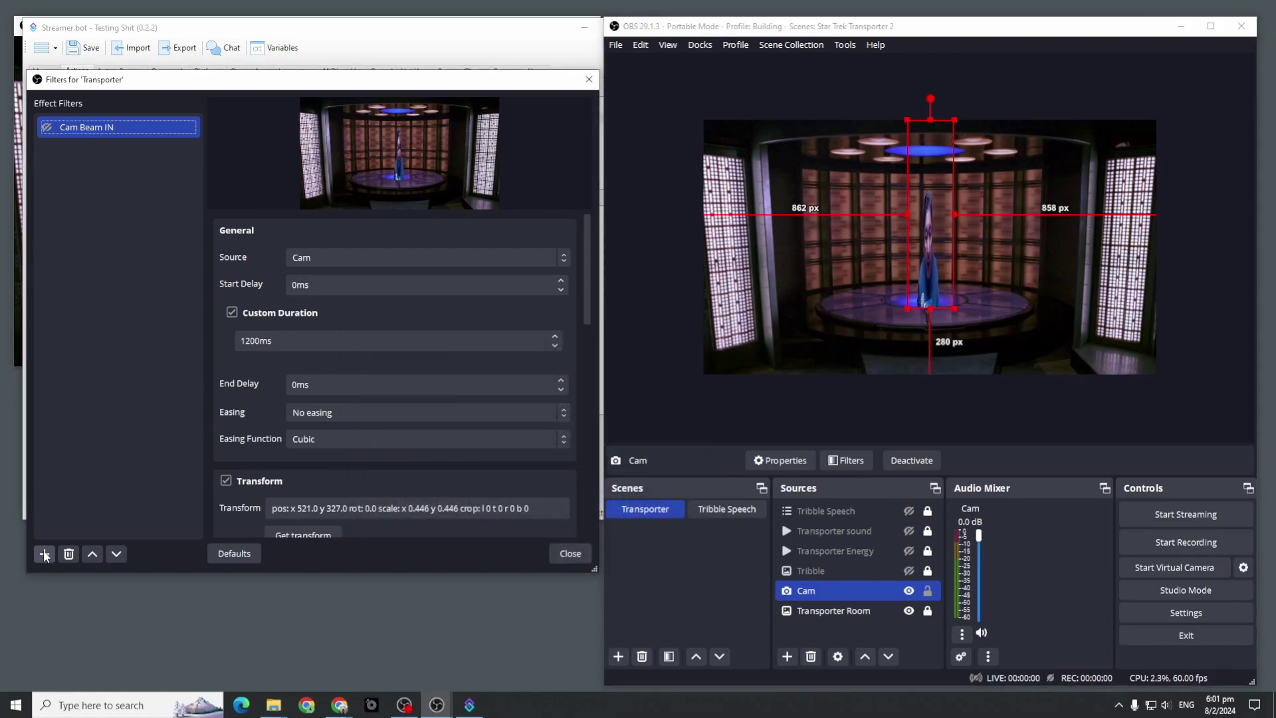
Add a second Move Source filter named "Cam Beam OUT" to the Transporter scene.
{"action": "left_click", "coordinate": [44, 553]}
{"action": "left_click", "coordinate": [105, 391]}
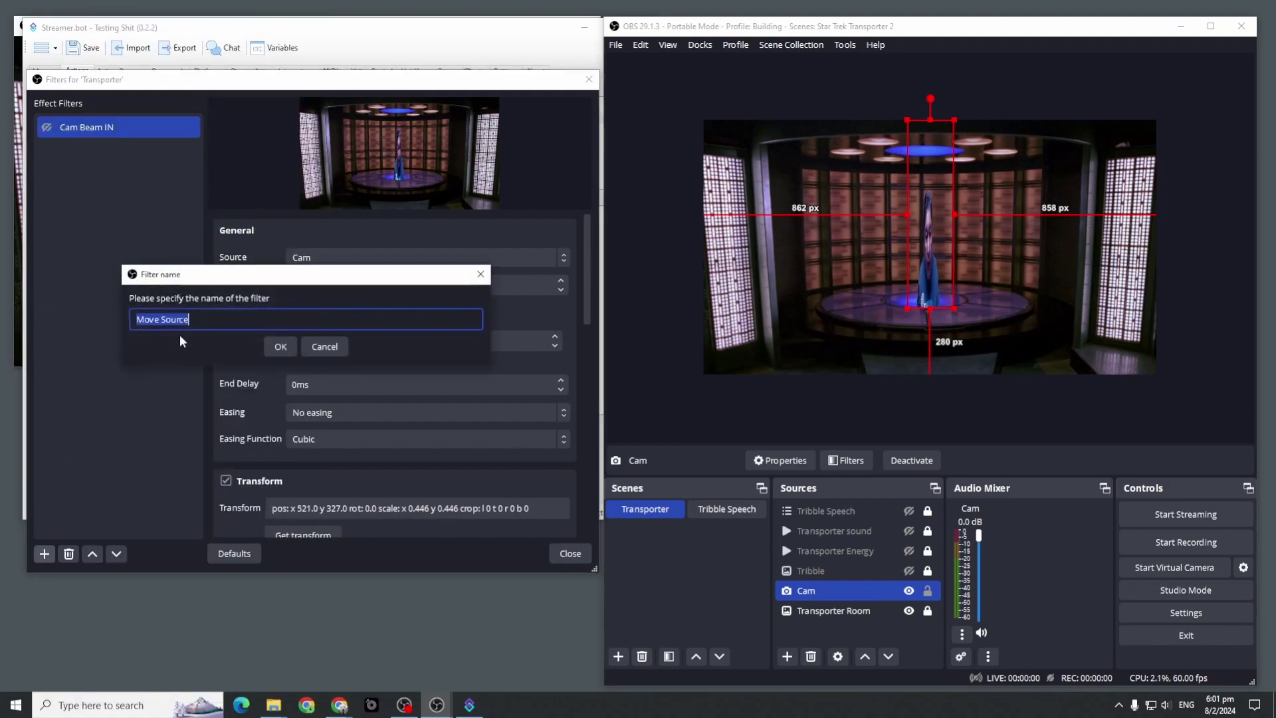
{"action": "type", "text": "C"}
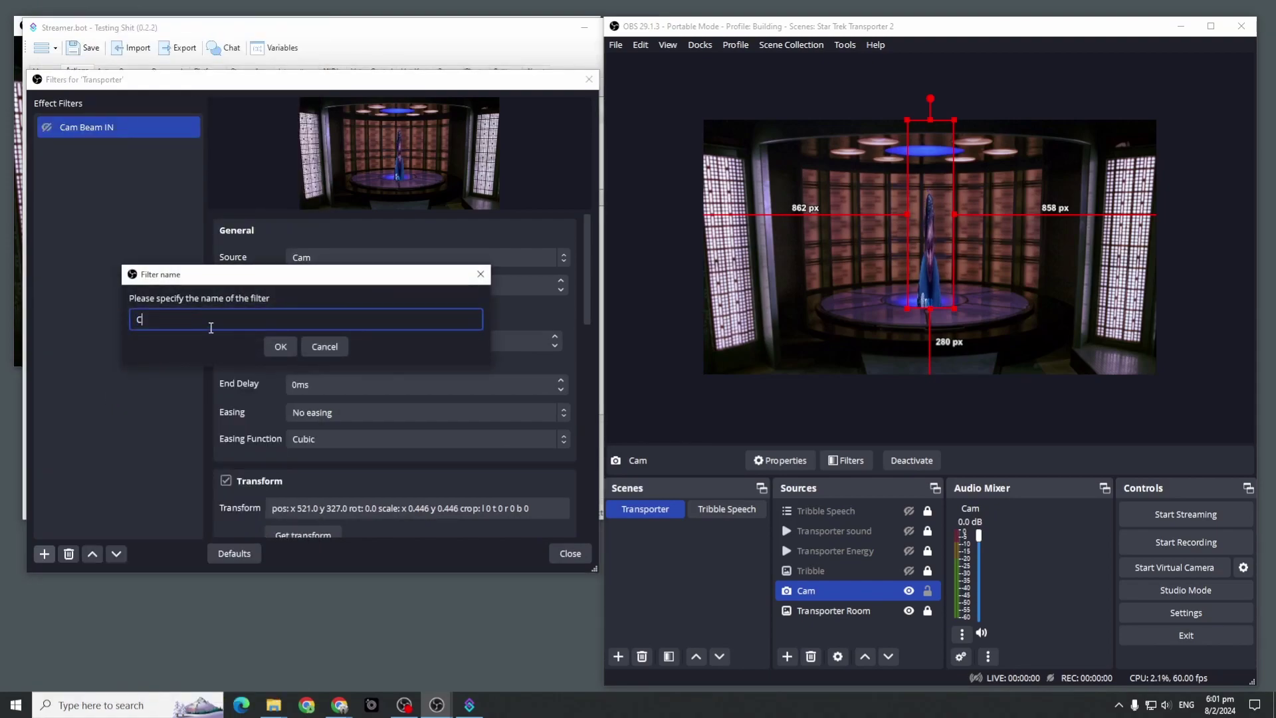
{"action": "type", "text": "am Beam OUT"}
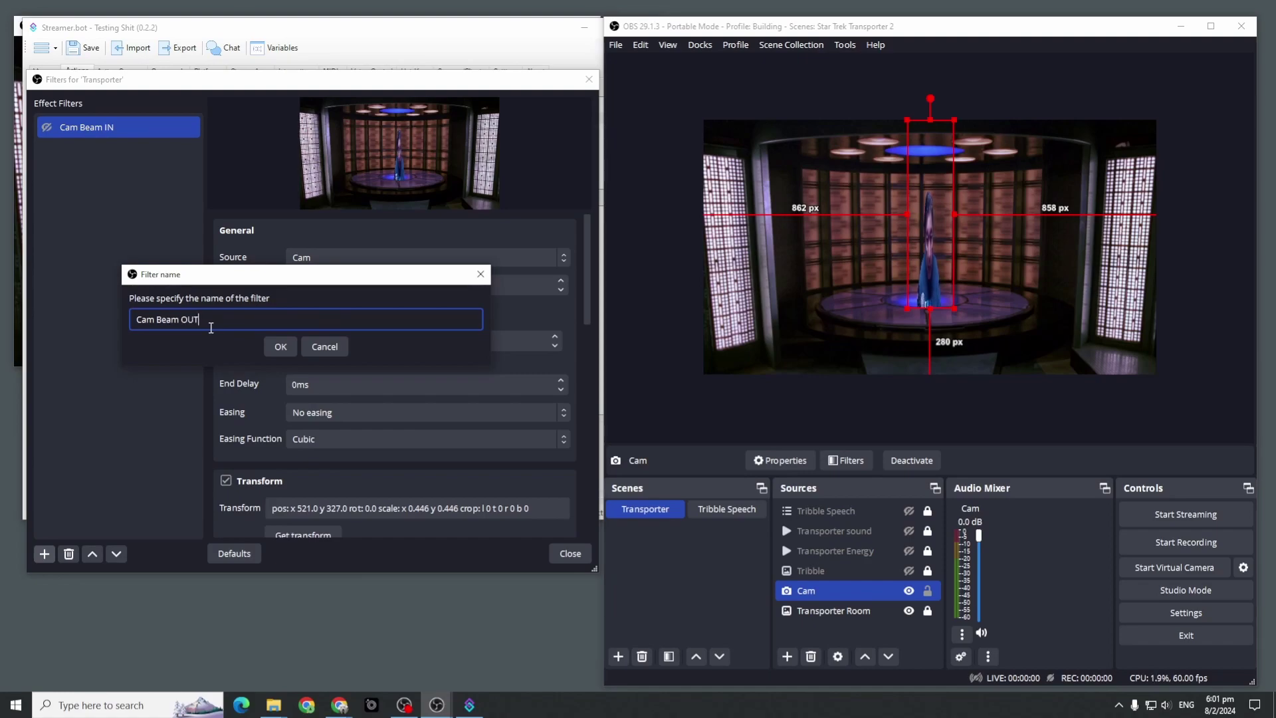
{"action": "left_click", "coordinate": [273, 348]}
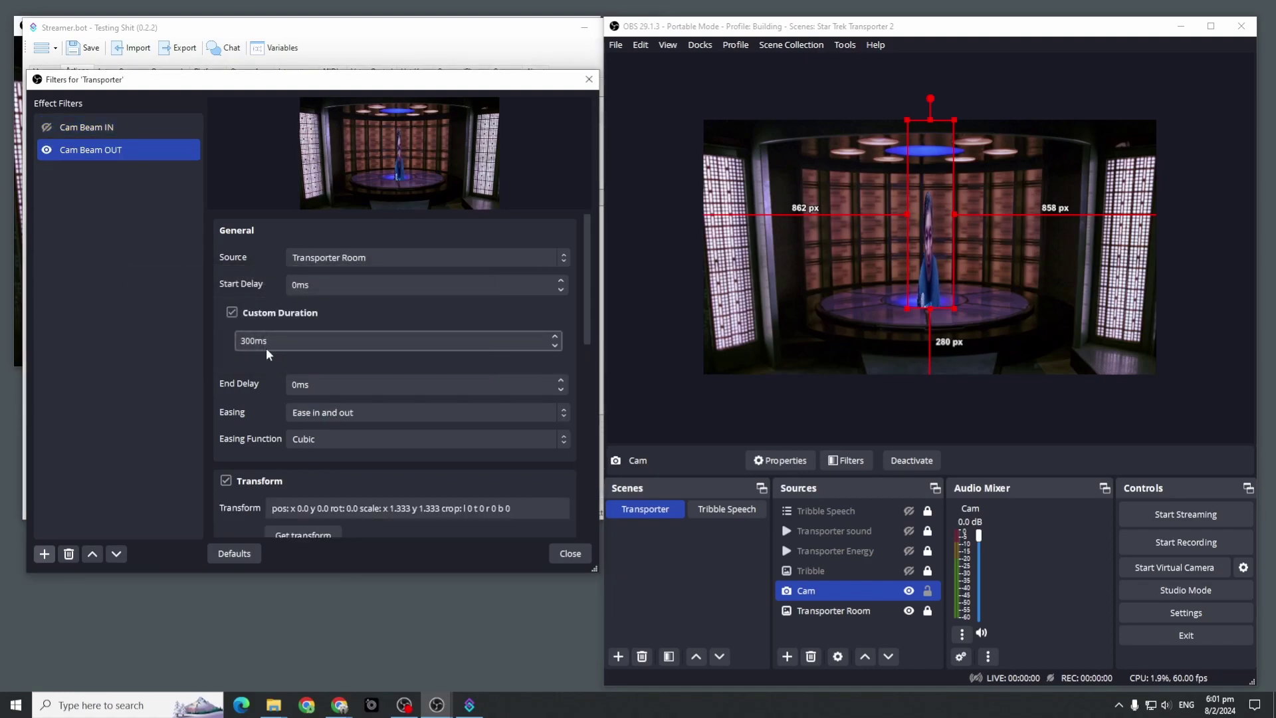
Configure Cam Beam OUT to target Cam with a 1200 ms duration and no easing, and capture the stretched camera transform.
{"action": "left_click", "coordinate": [361, 253]}
{"action": "left_click", "coordinate": [357, 289]}
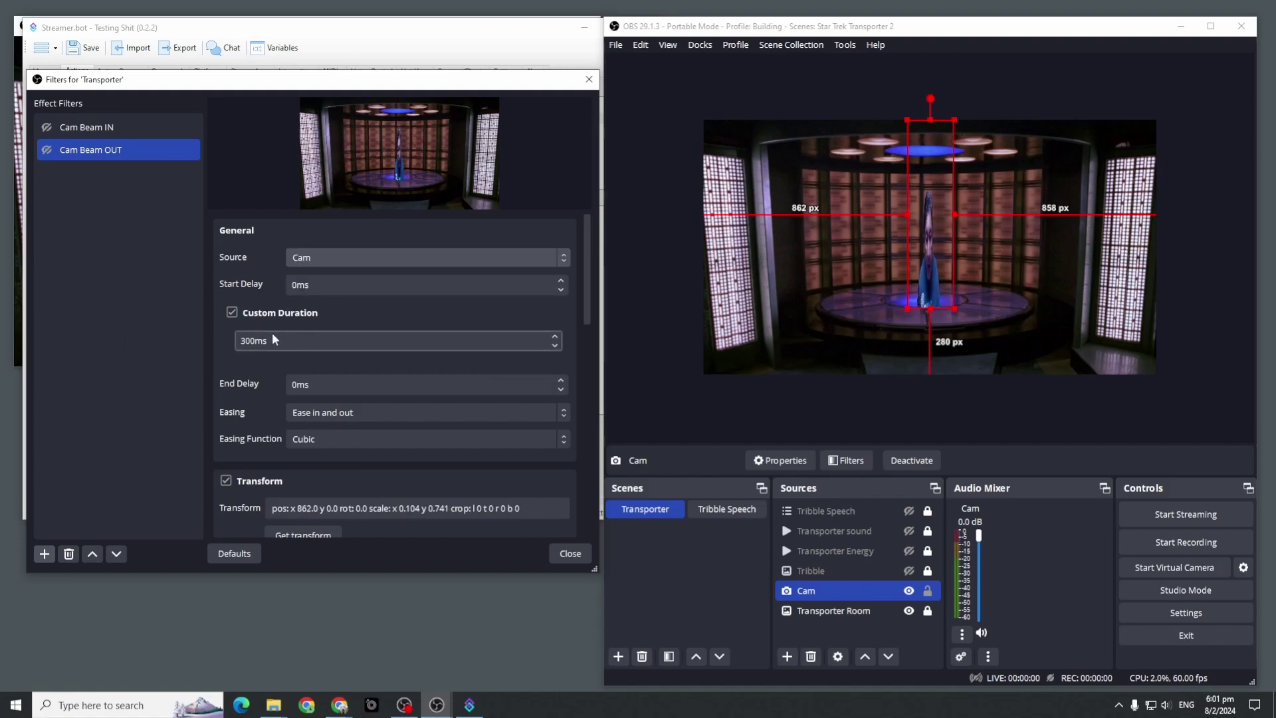
{"action": "double_click", "coordinate": [249, 338]}
{"action": "type", "text": "1200"}
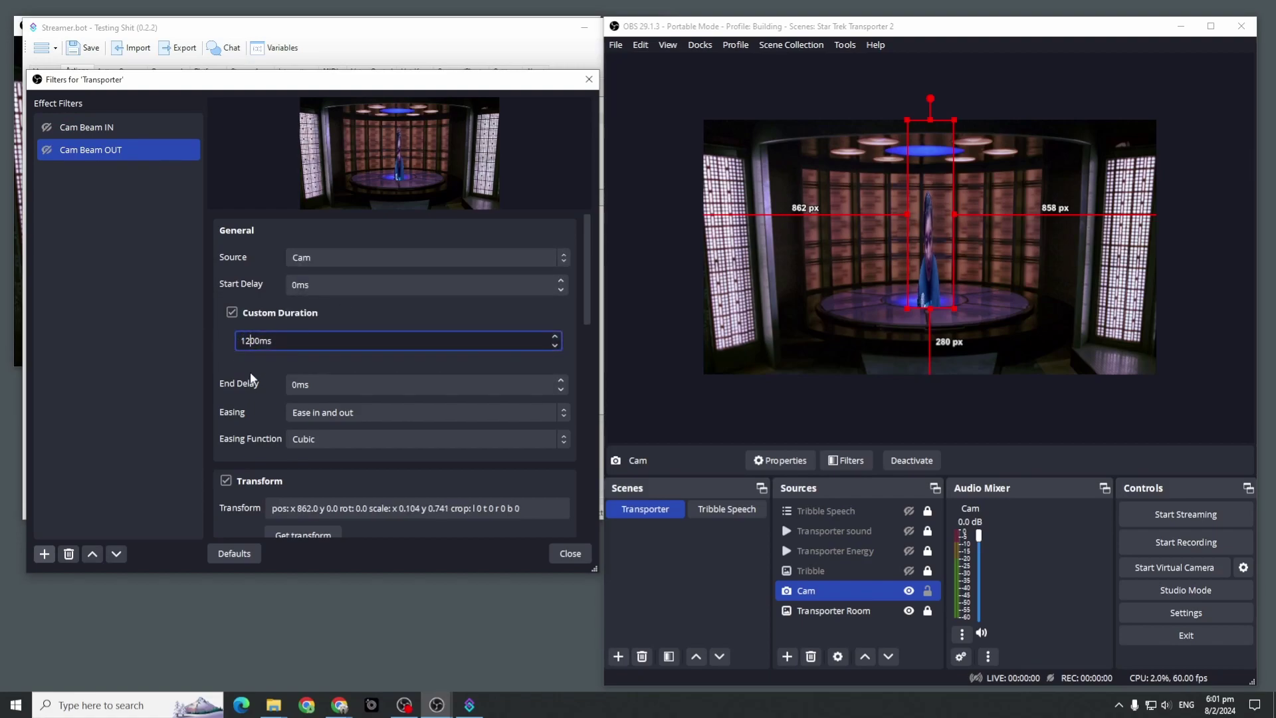
{"action": "left_click", "coordinate": [346, 411]}
{"action": "left_click", "coordinate": [346, 429]}
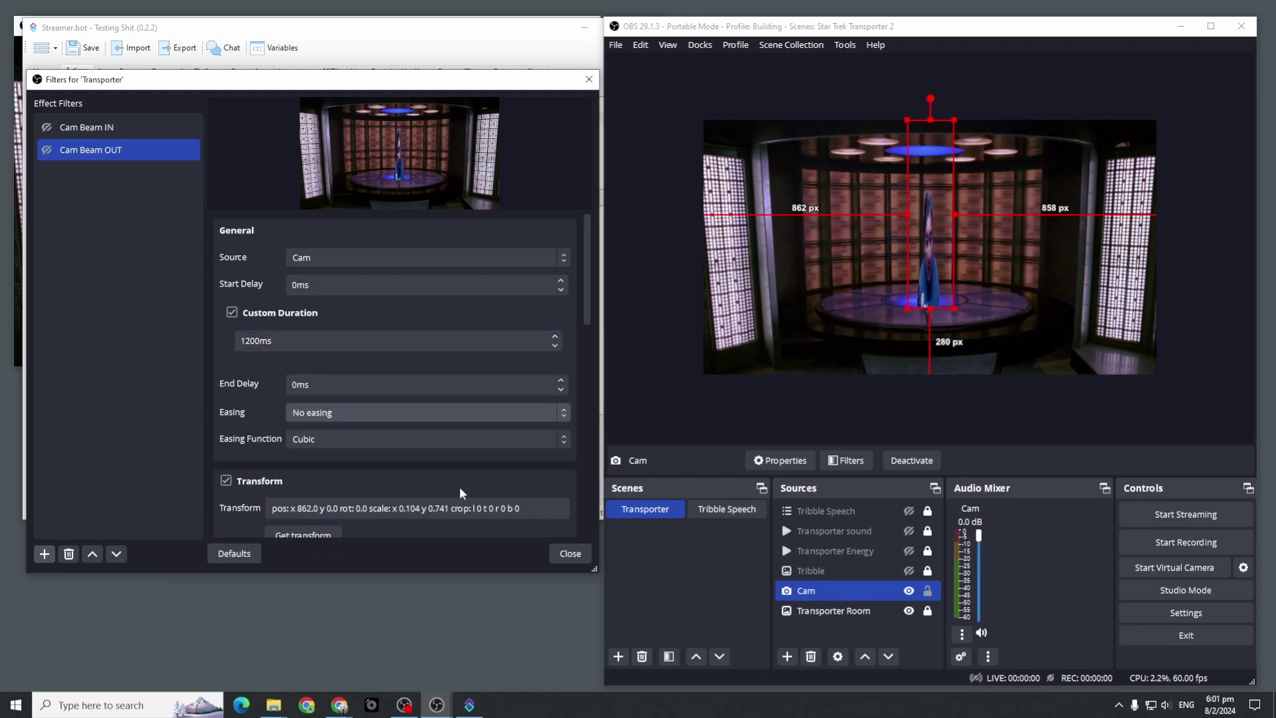
{"action": "scroll", "coordinate": [587, 317], "scroll_direction": "down", "scroll_amount": 2}
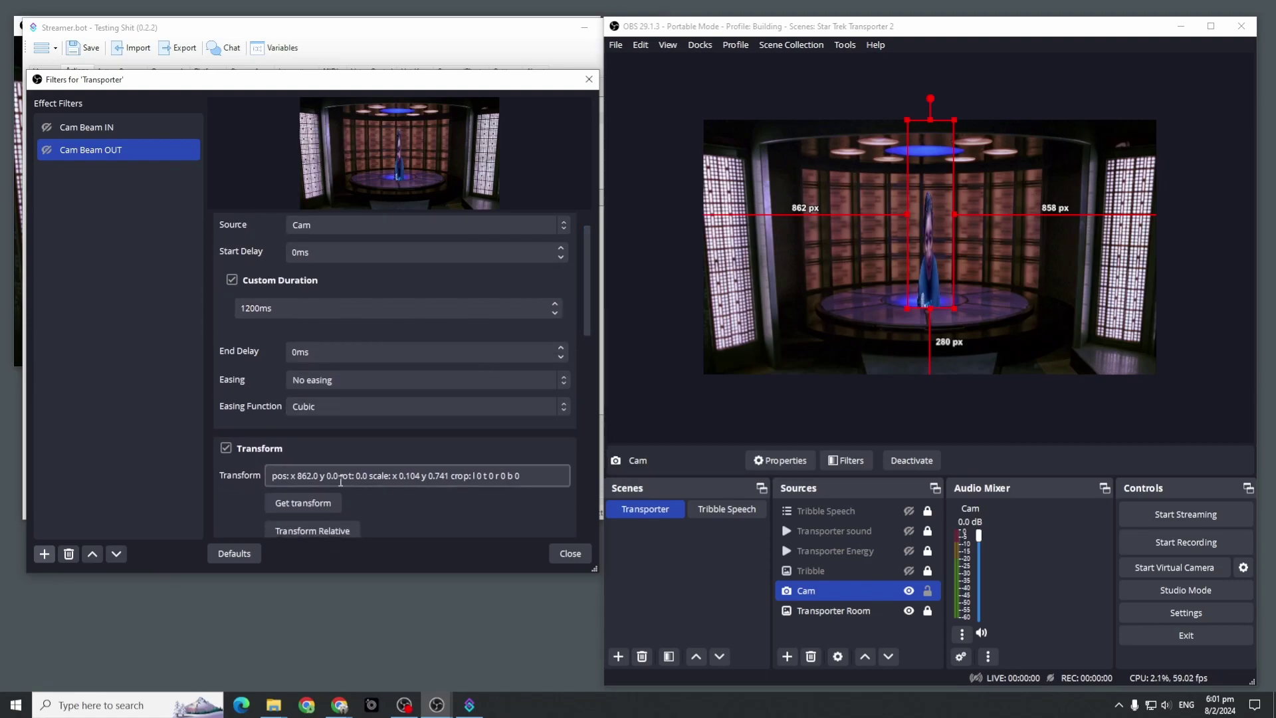
{"action": "left_click", "coordinate": [318, 500]}
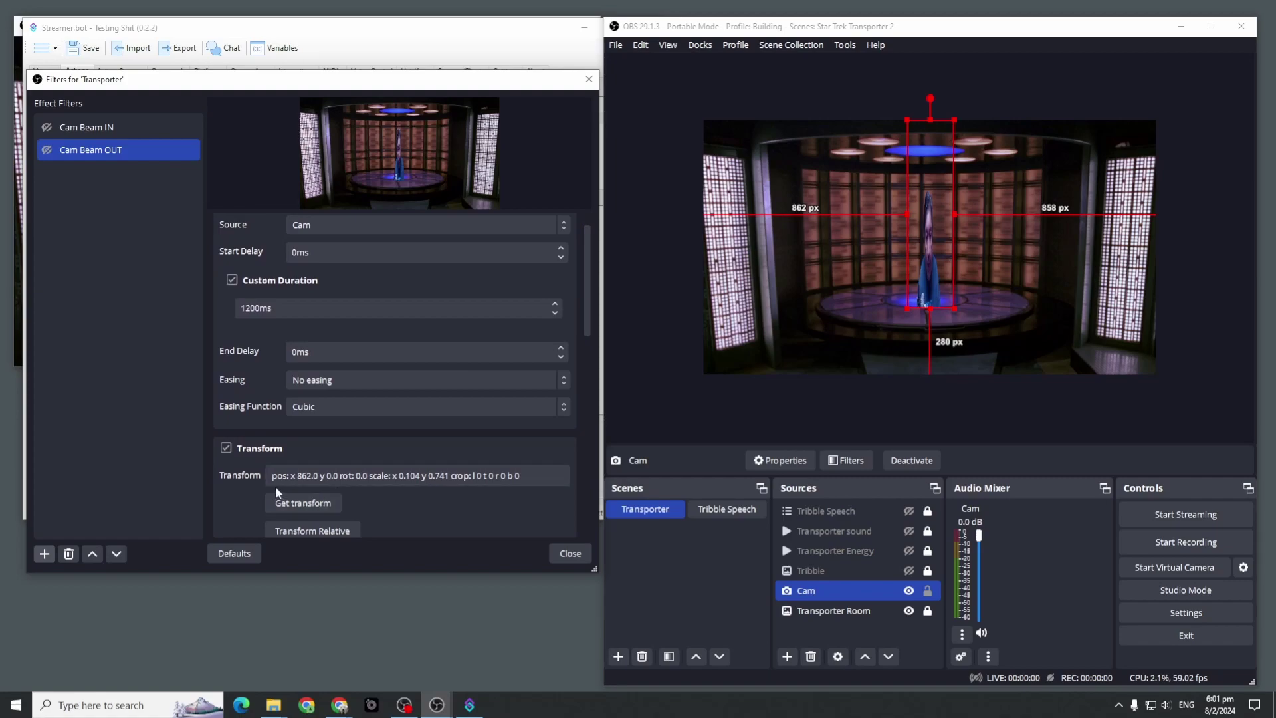
{"action": "left_click", "coordinate": [93, 233]}
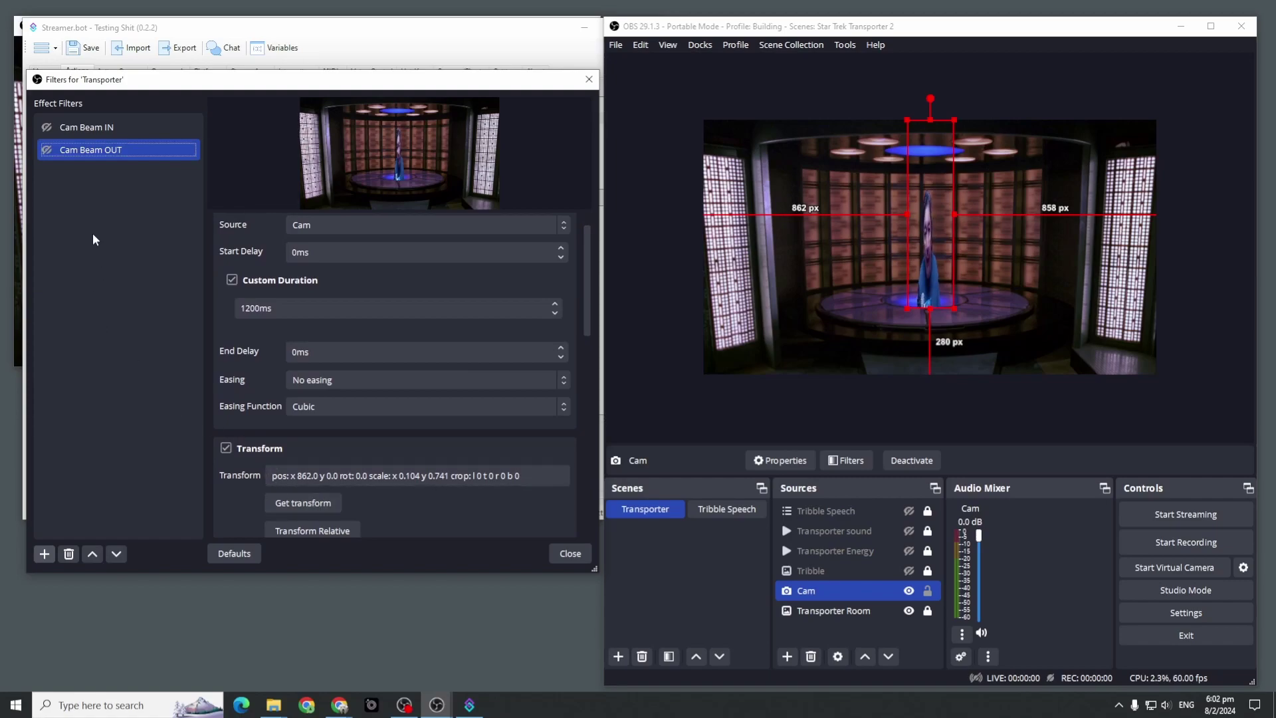
Test the Cam Beam IN and Cam Beam OUT filters in turn, before and after locking the Cam source.
{"action": "left_click", "coordinate": [46, 128]}
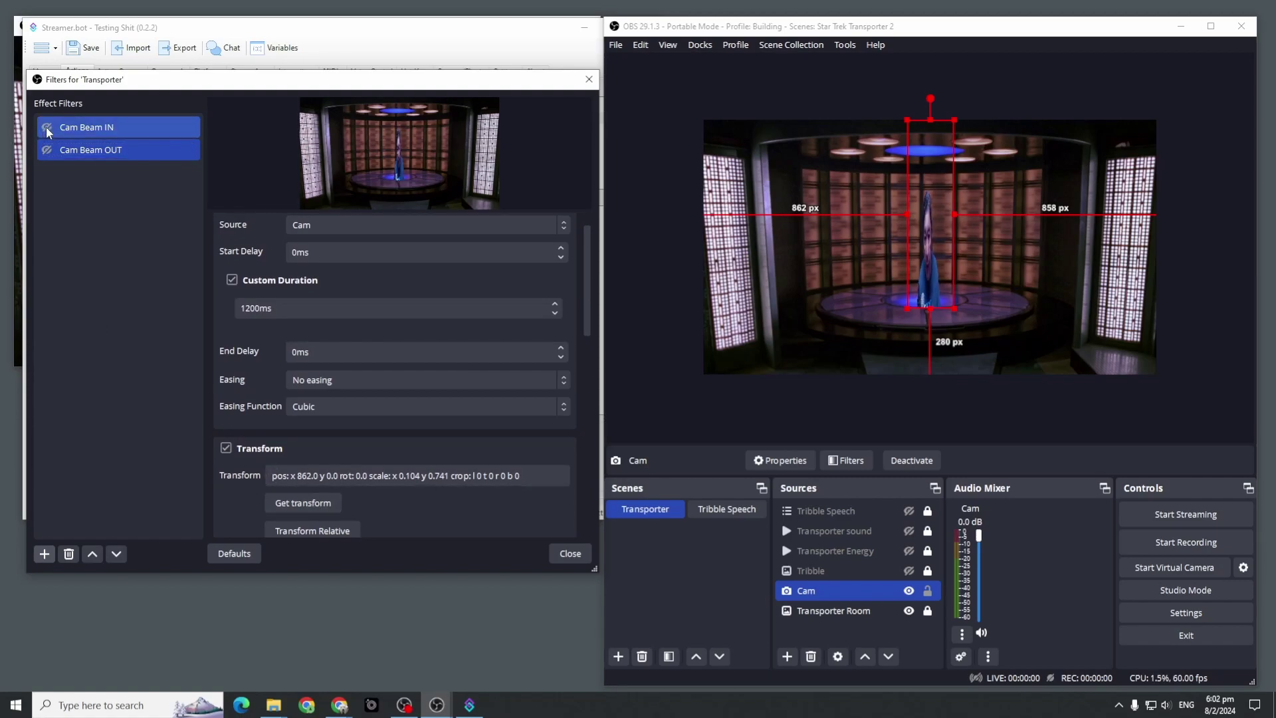
{"action": "left_click", "coordinate": [47, 151]}
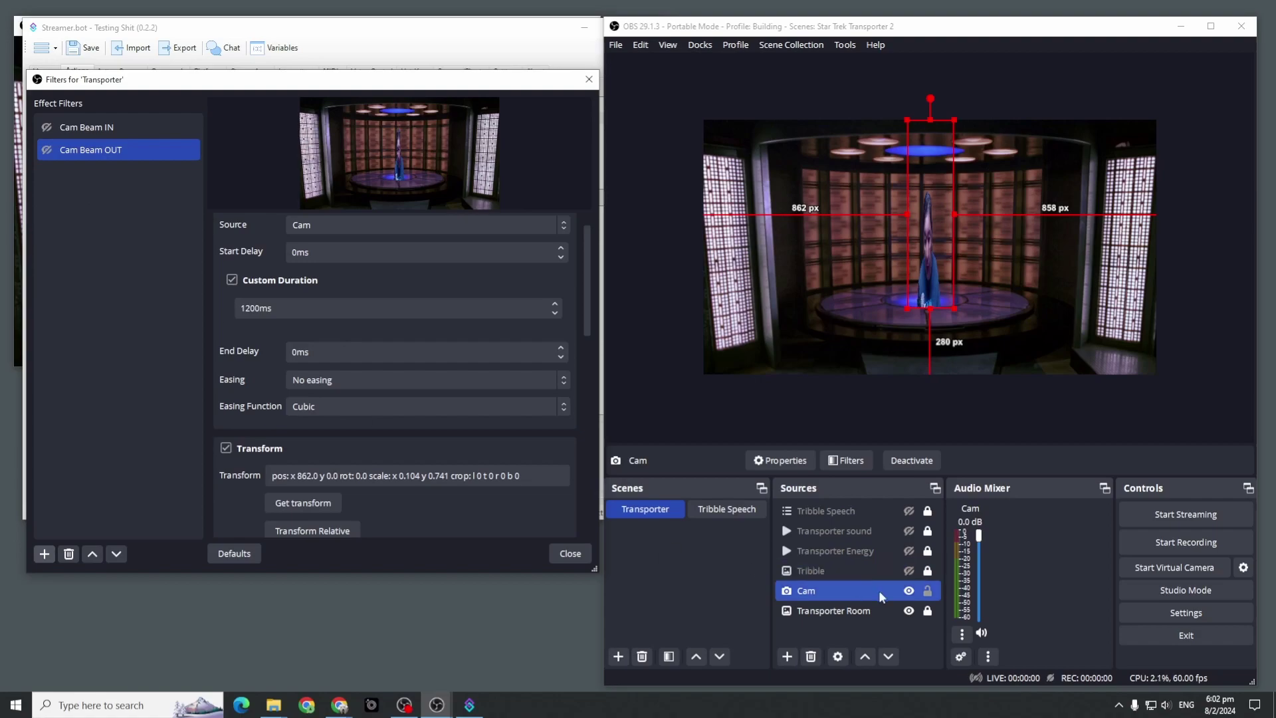
{"action": "left_click", "coordinate": [928, 591]}
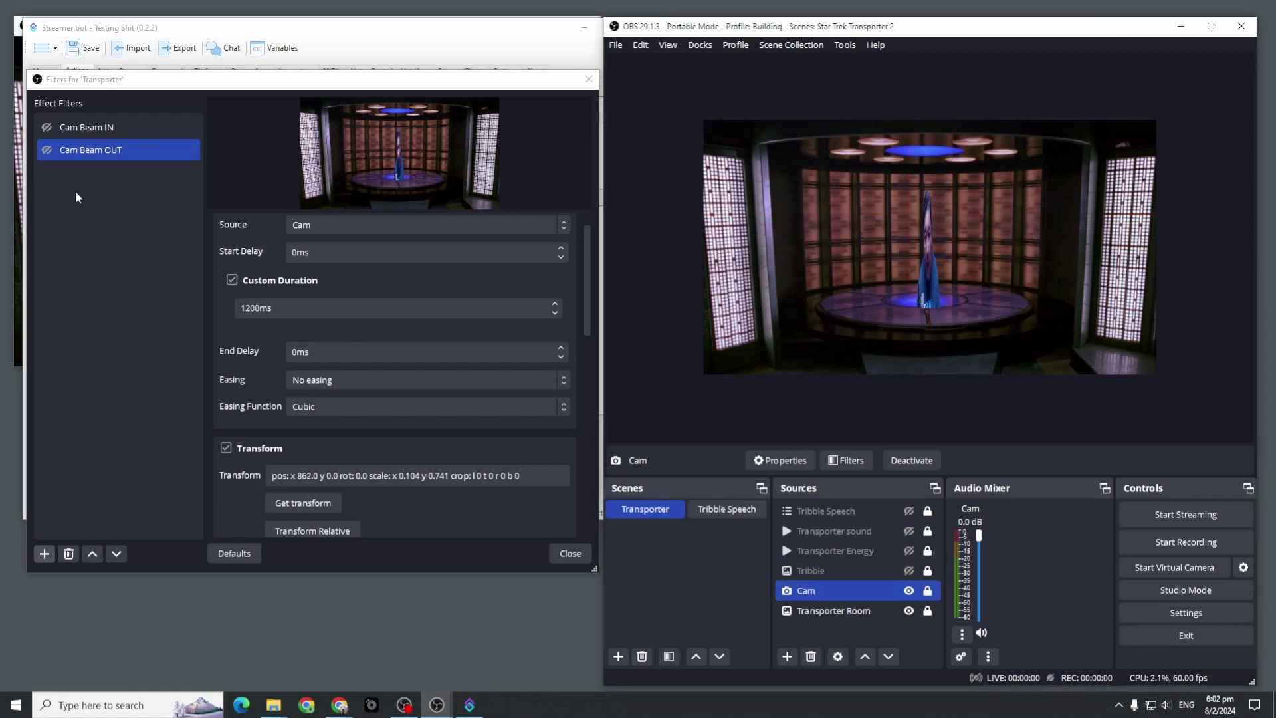
{"action": "left_click", "coordinate": [46, 127]}
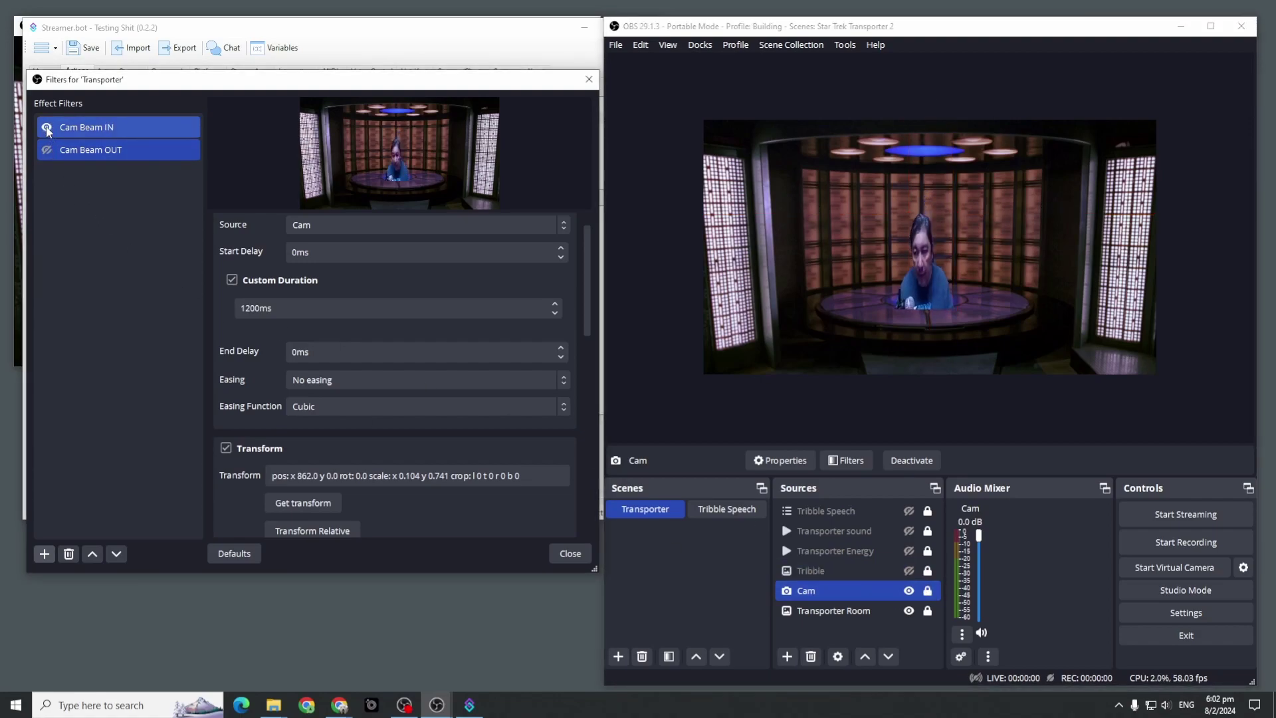
{"action": "left_click", "coordinate": [46, 150]}
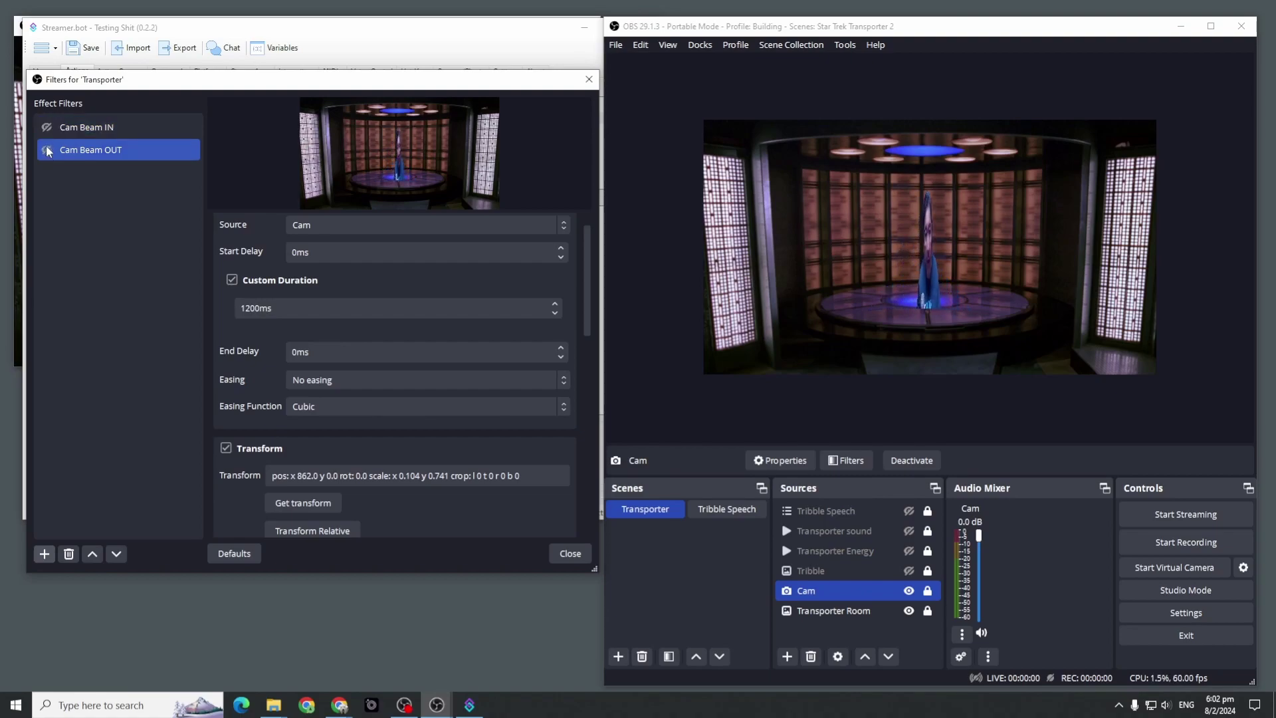
Run Cam Beam IN to restore the camera's shape, and swap the visible source from Cam to Tribble.
{"action": "left_click", "coordinate": [46, 127]}
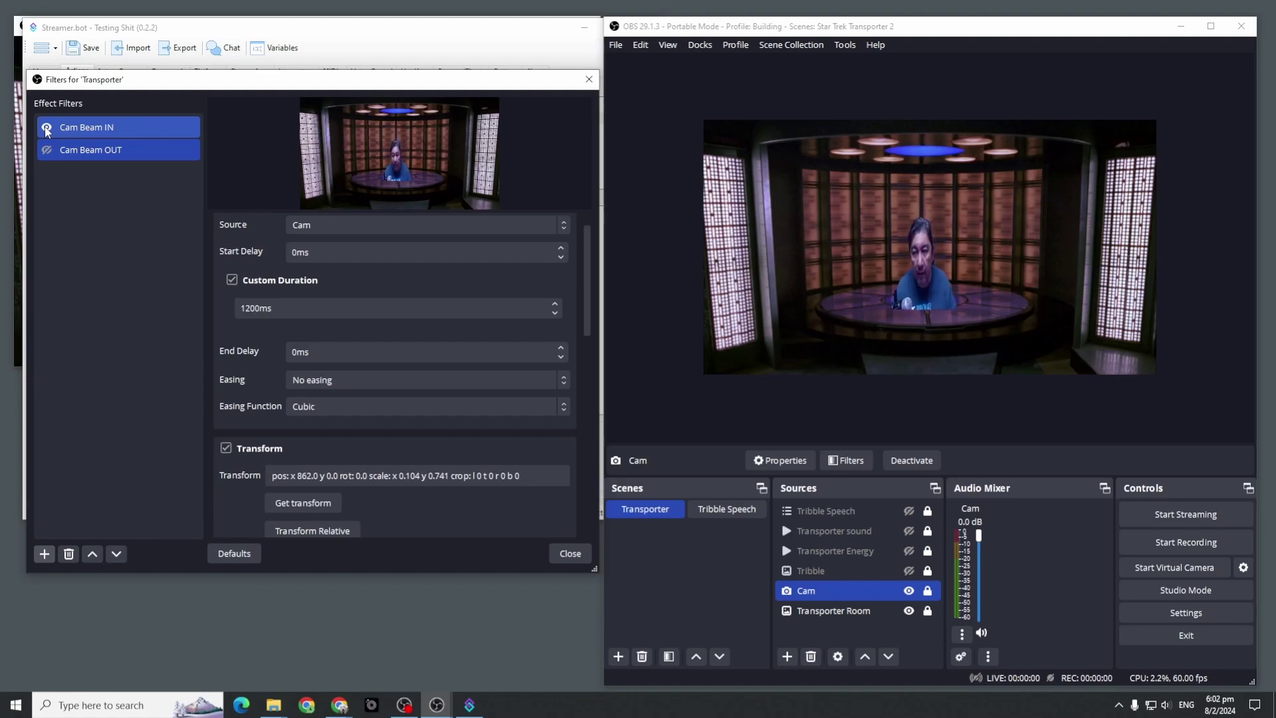
{"action": "left_click", "coordinate": [562, 551]}
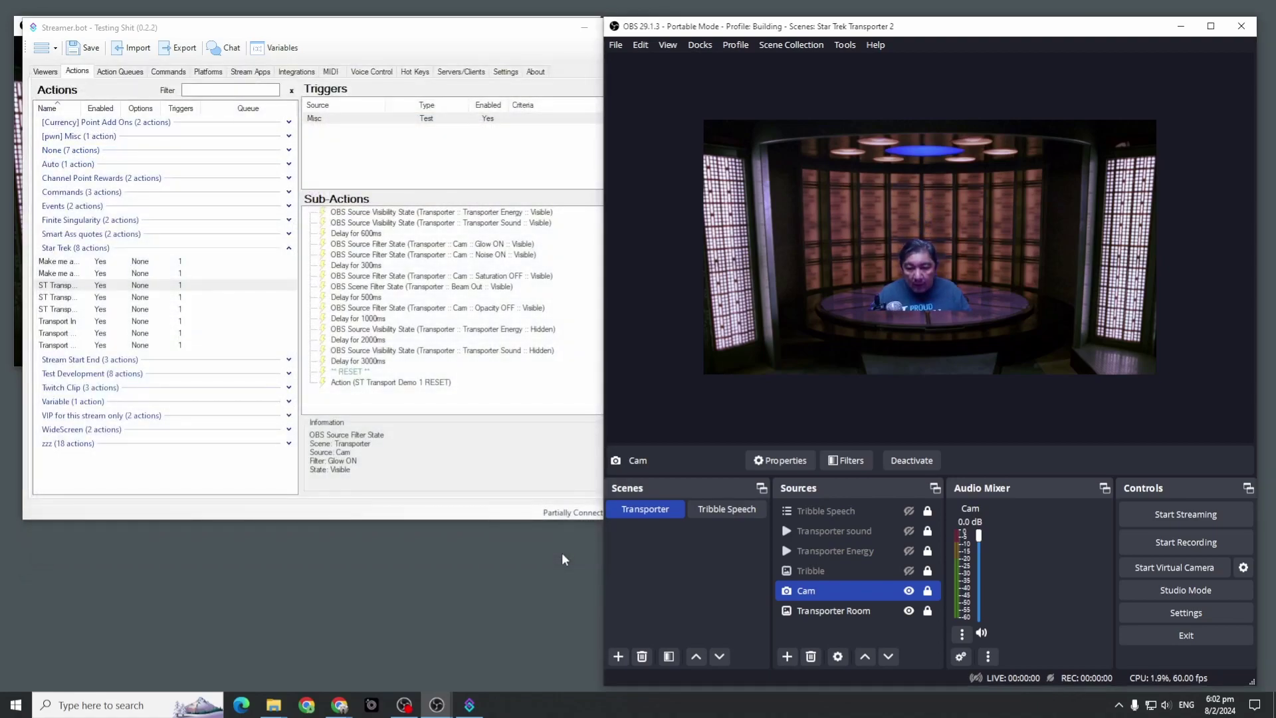
{"action": "left_click", "coordinate": [910, 571]}
{"action": "left_click", "coordinate": [909, 591]}
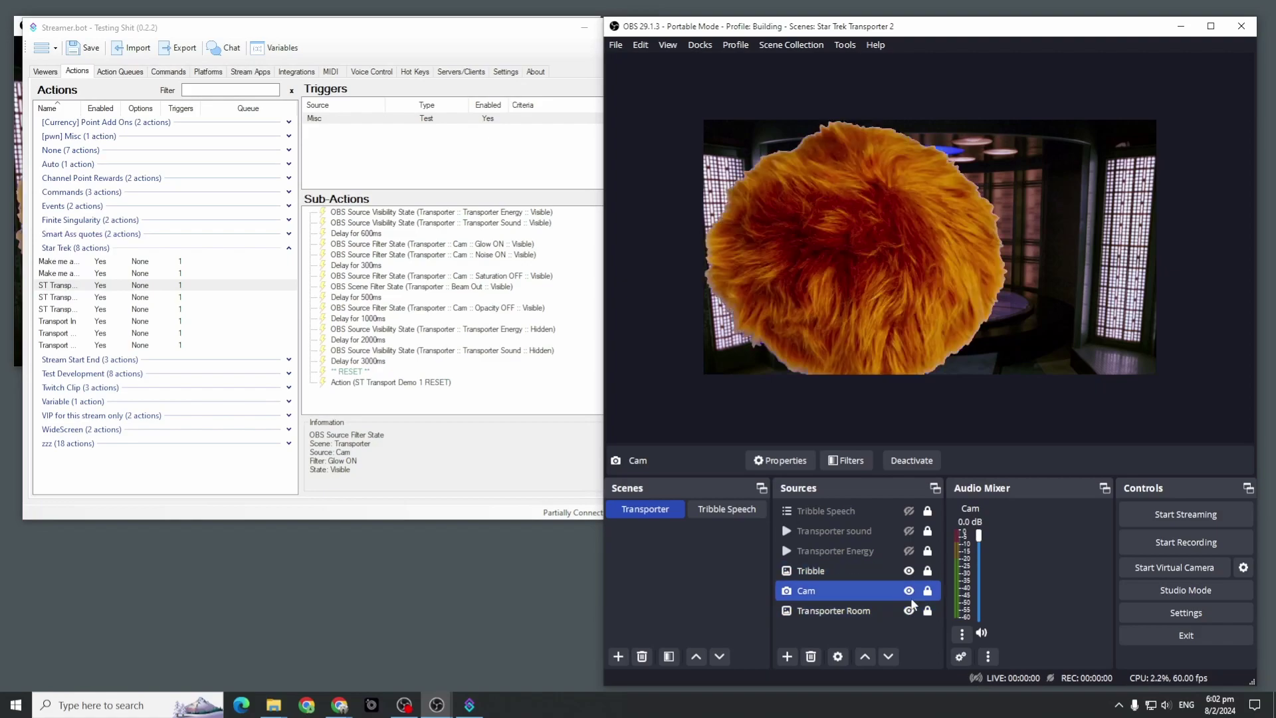
{"action": "left_click", "coordinate": [909, 591]}
{"action": "left_click", "coordinate": [808, 567]}
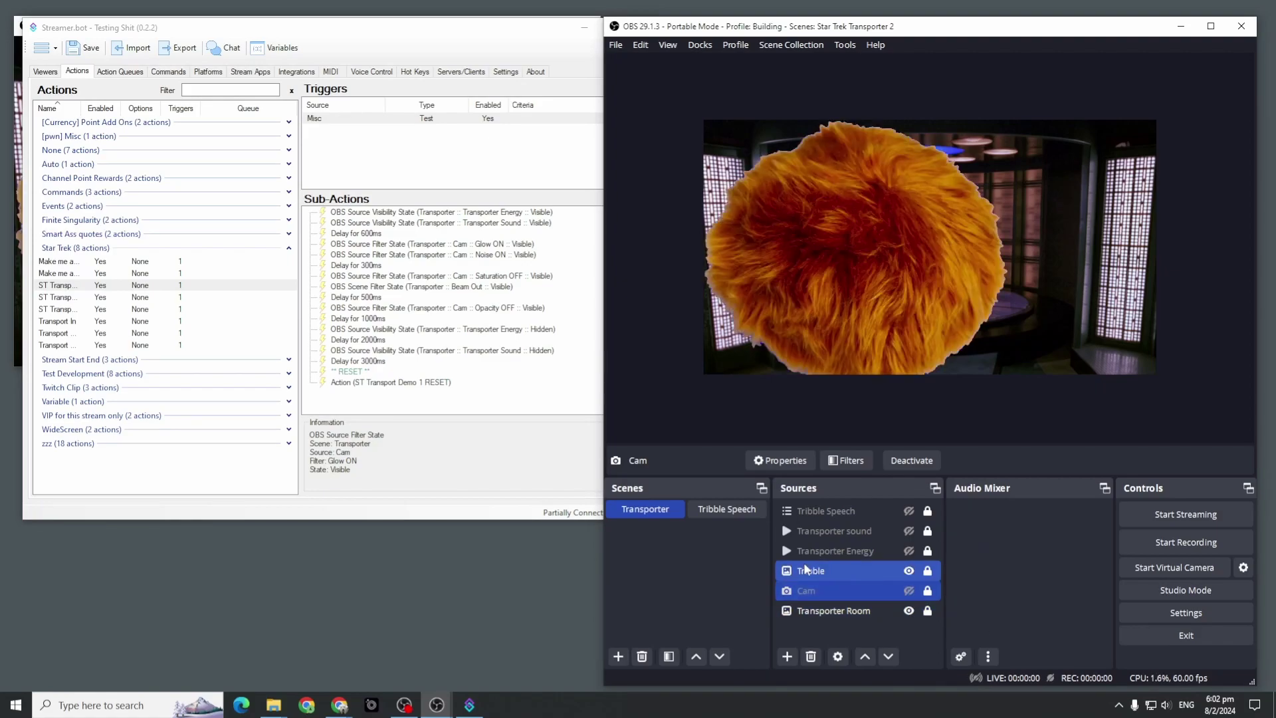
{"action": "right_click", "coordinate": [808, 565]}
{"action": "left_click", "coordinate": [840, 536]}
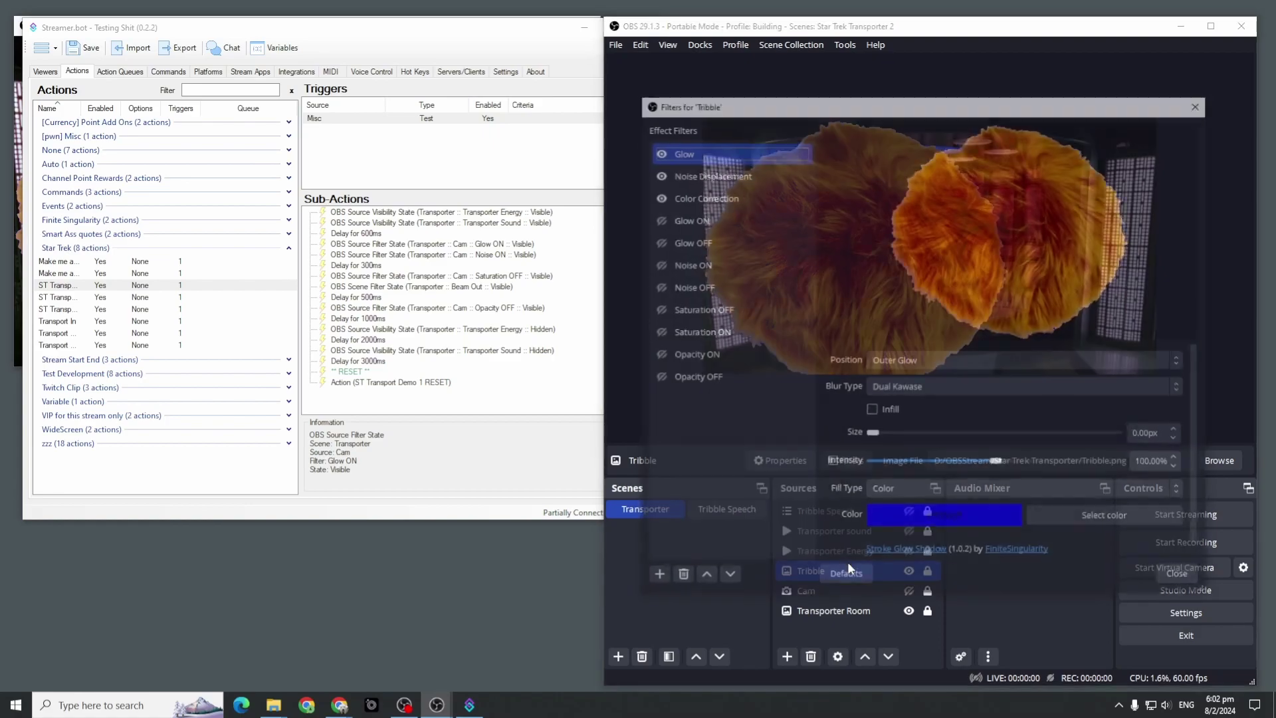
{"action": "left_click", "coordinate": [1200, 104]}
Add a Move Source filter named "Tribble Beam IN" to the Transporter scene.
{"action": "left_click", "coordinate": [665, 509]}
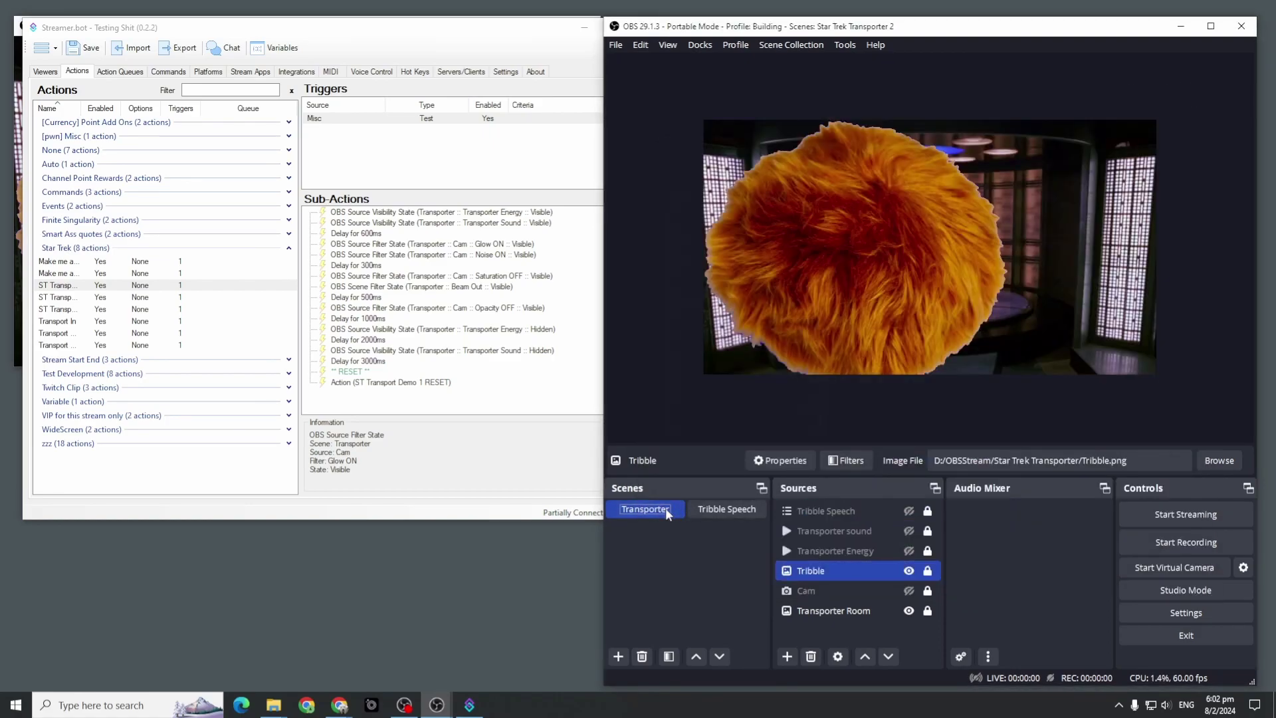
{"action": "right_click", "coordinate": [665, 508]}
{"action": "left_click", "coordinate": [704, 429]}
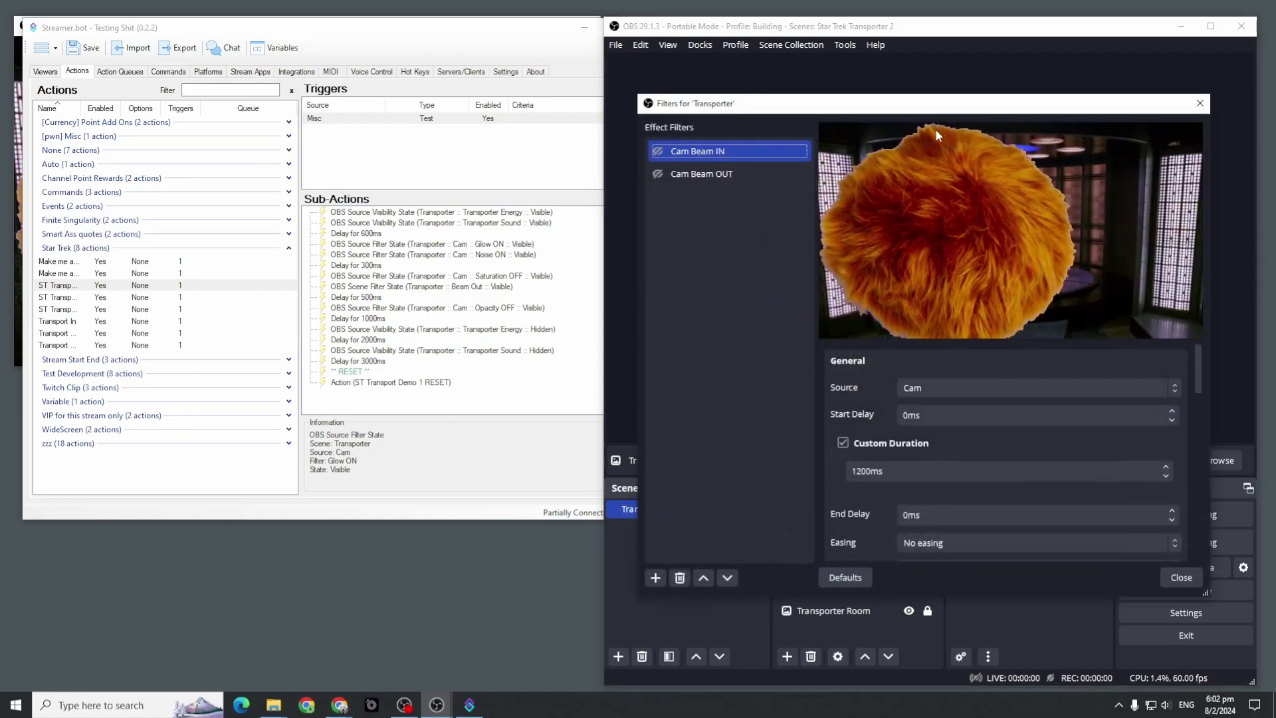
{"action": "left_click_drag", "start_coordinate": [961, 106], "coordinate": [356, 70]}
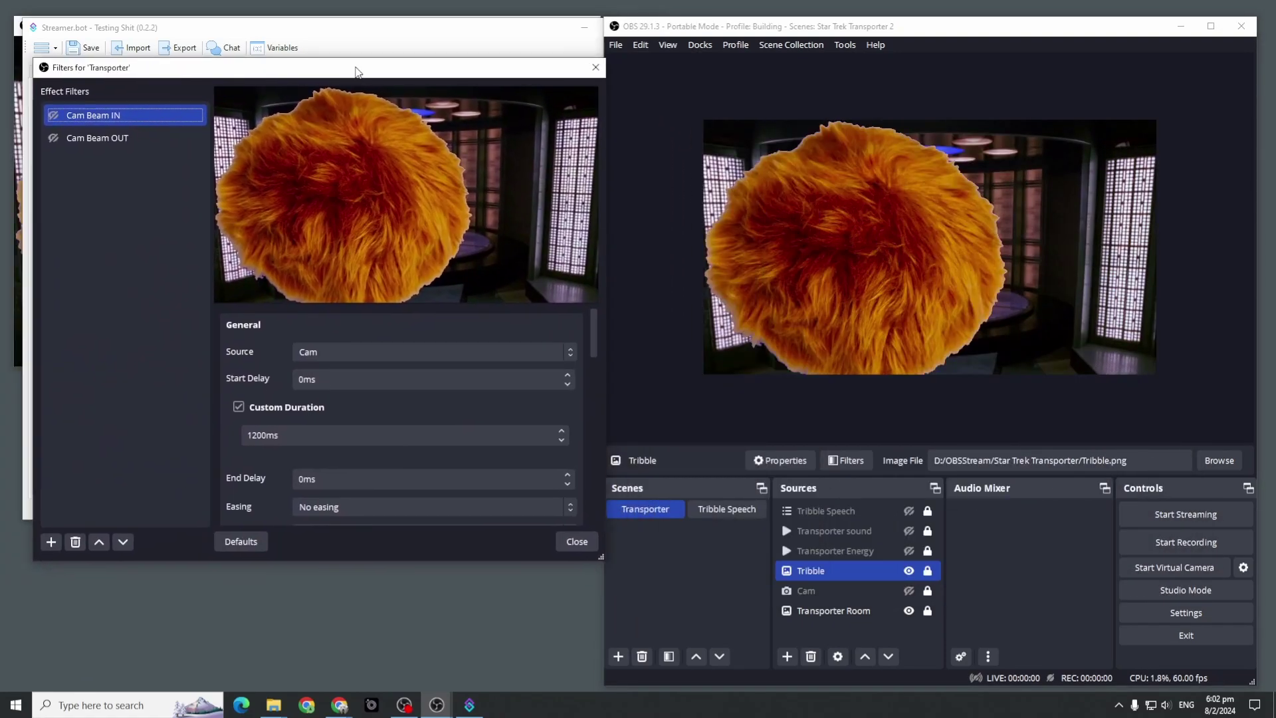
{"action": "left_click", "coordinate": [51, 542]}
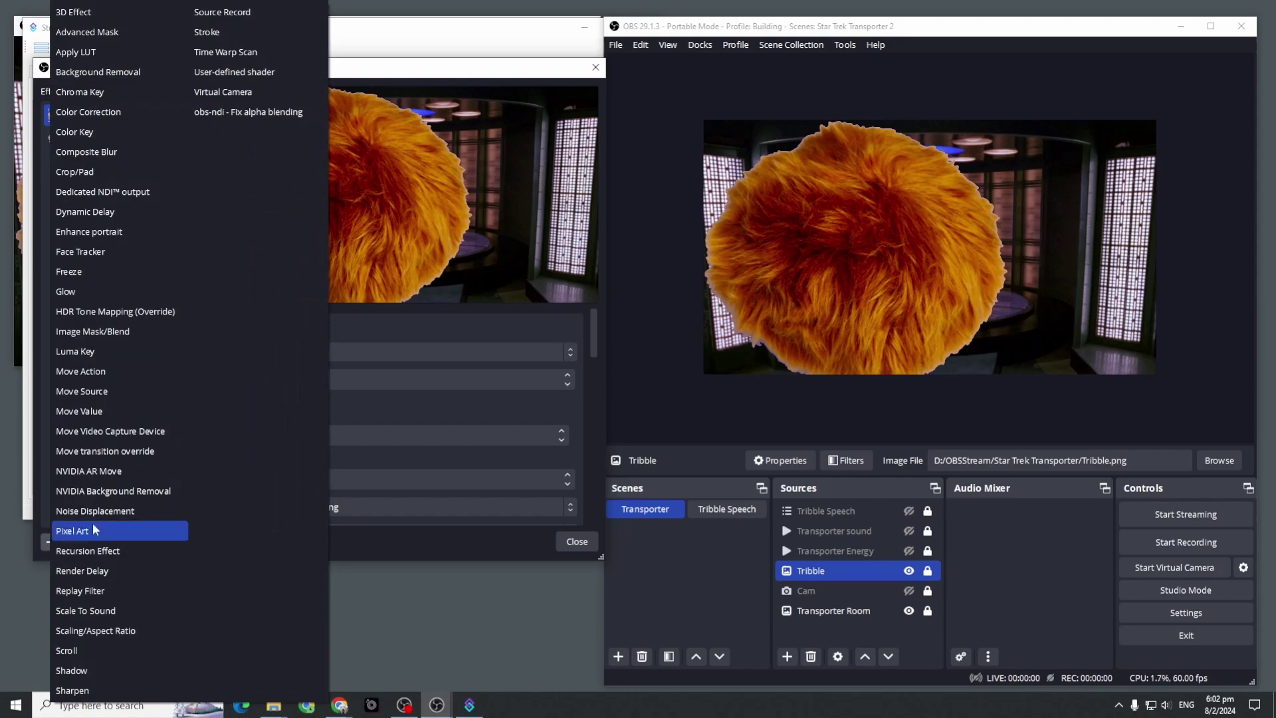
{"action": "left_click", "coordinate": [147, 388]}
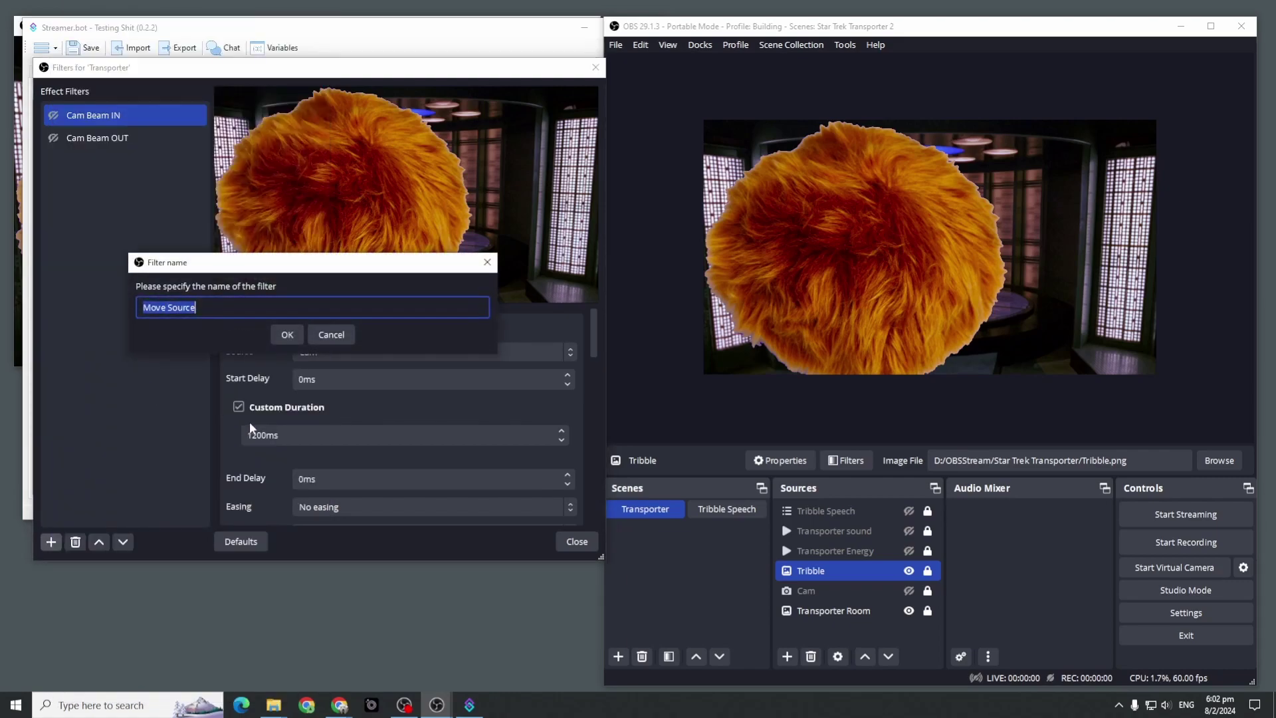
{"action": "type", "text": "Tribble Beam IN"}
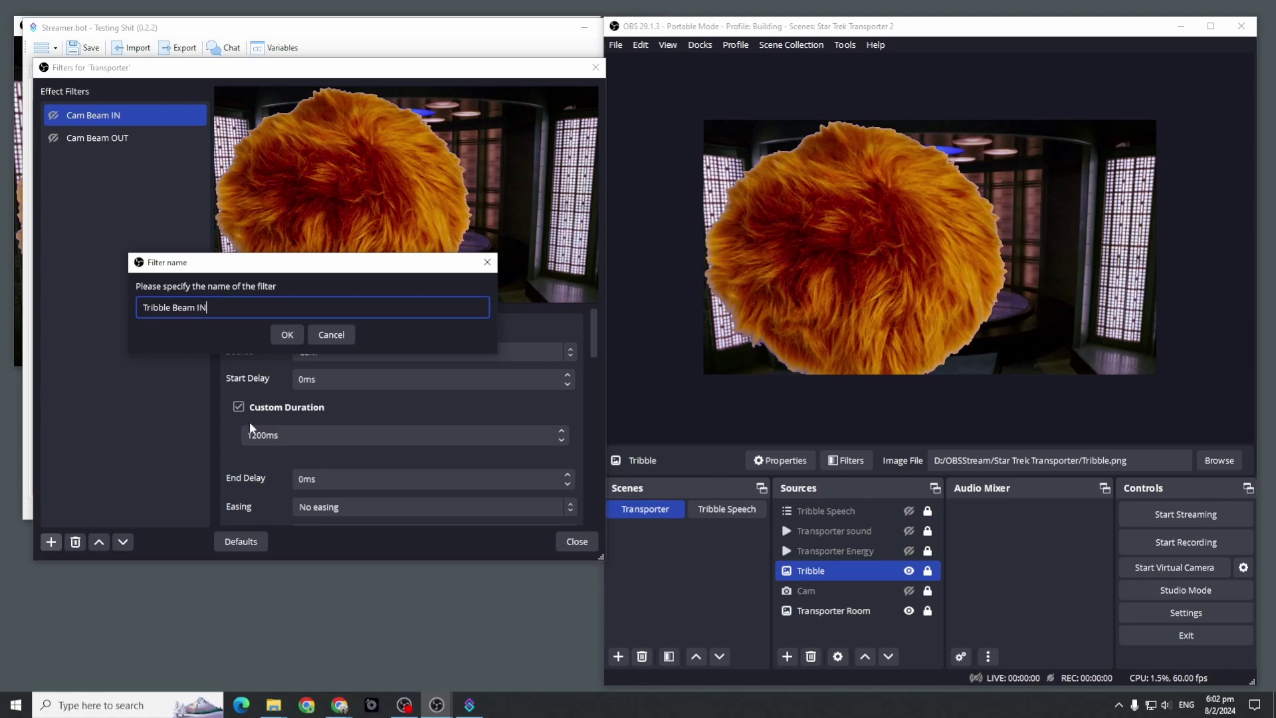
{"action": "left_click", "coordinate": [288, 337]}
Unlock the Tribble source, shrink it to about 267 × 240 px and place it over the centre of the transporter pad.
{"action": "left_click", "coordinate": [930, 575]}
{"action": "left_click", "coordinate": [929, 573]}
{"action": "left_click_drag", "start_coordinate": [701, 394], "coordinate": [829, 283]}
{"action": "left_click_drag", "start_coordinate": [912, 214], "coordinate": [926, 256]}
{"action": "left_click_drag", "start_coordinate": [842, 167], "coordinate": [934, 285]}
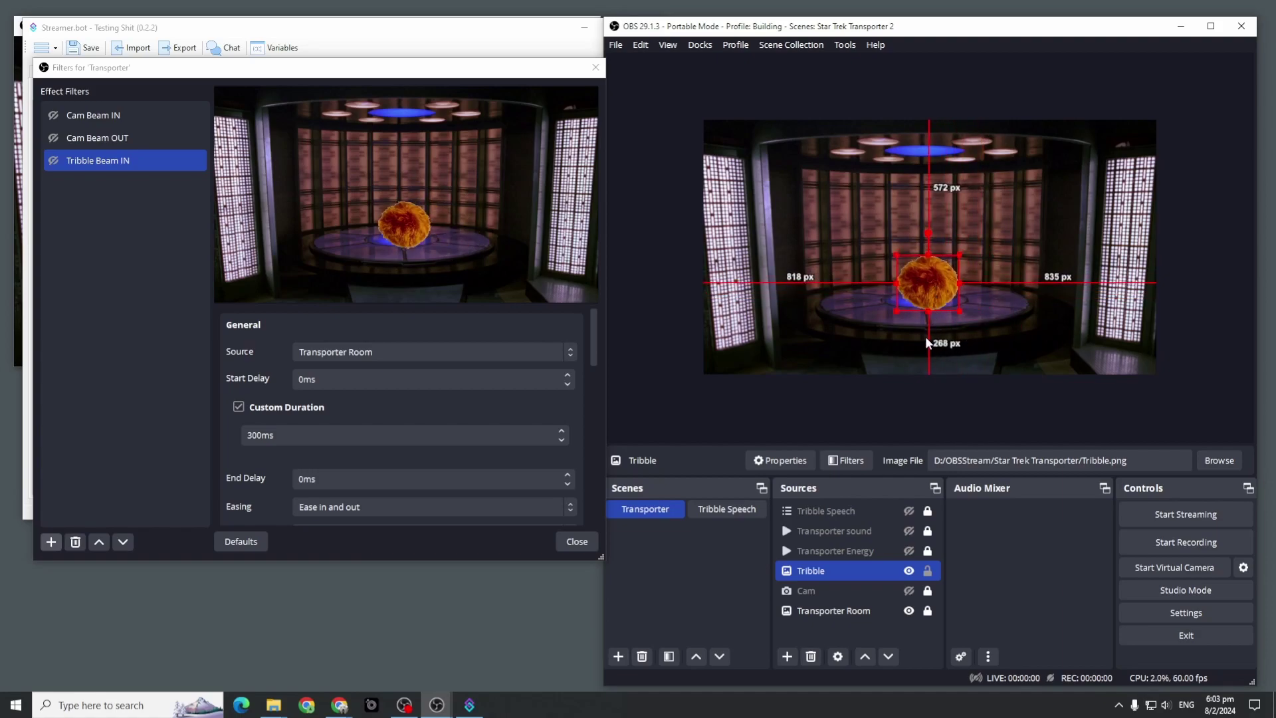
Crop about 151 px off the Tribble source's bottom edge and settle it on the pad at about x 821, y 578 px.
{"action": "key", "text": "alt"}
{"action": "left_click_drag", "start_coordinate": [929, 311], "coordinate": [931, 301]}
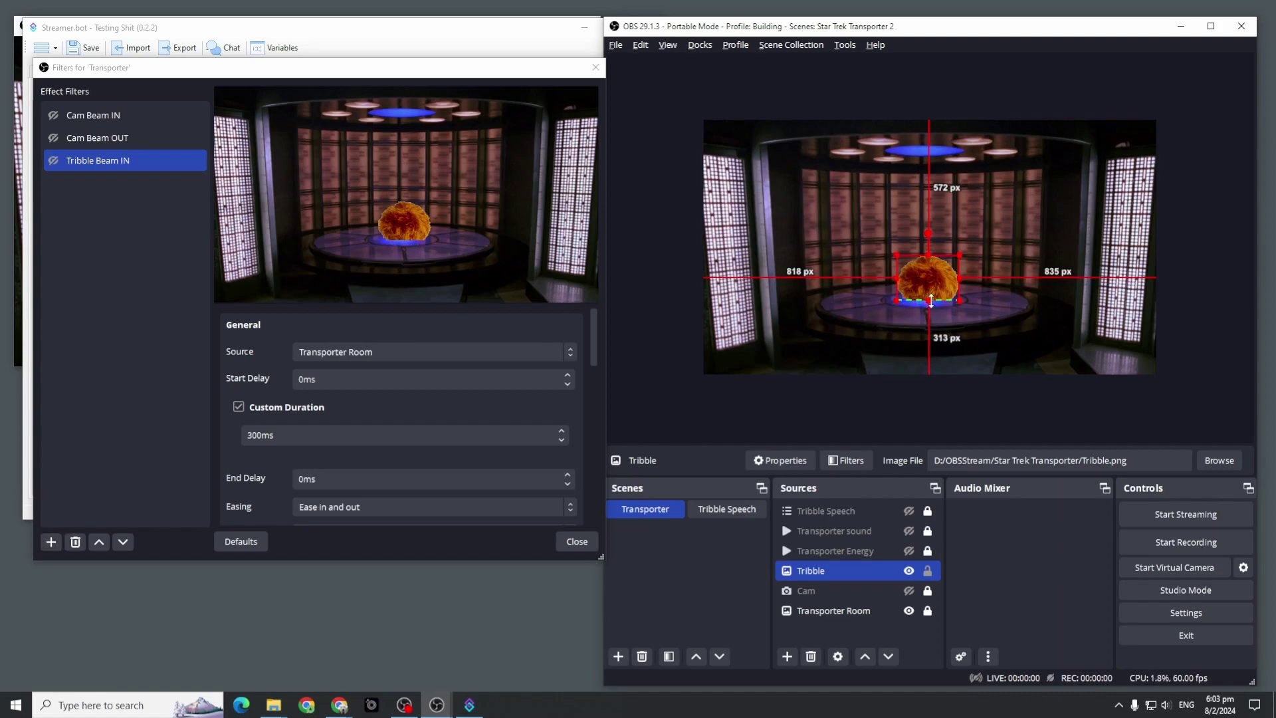
{"action": "left_click_drag", "start_coordinate": [927, 301], "coordinate": [935, 275]}
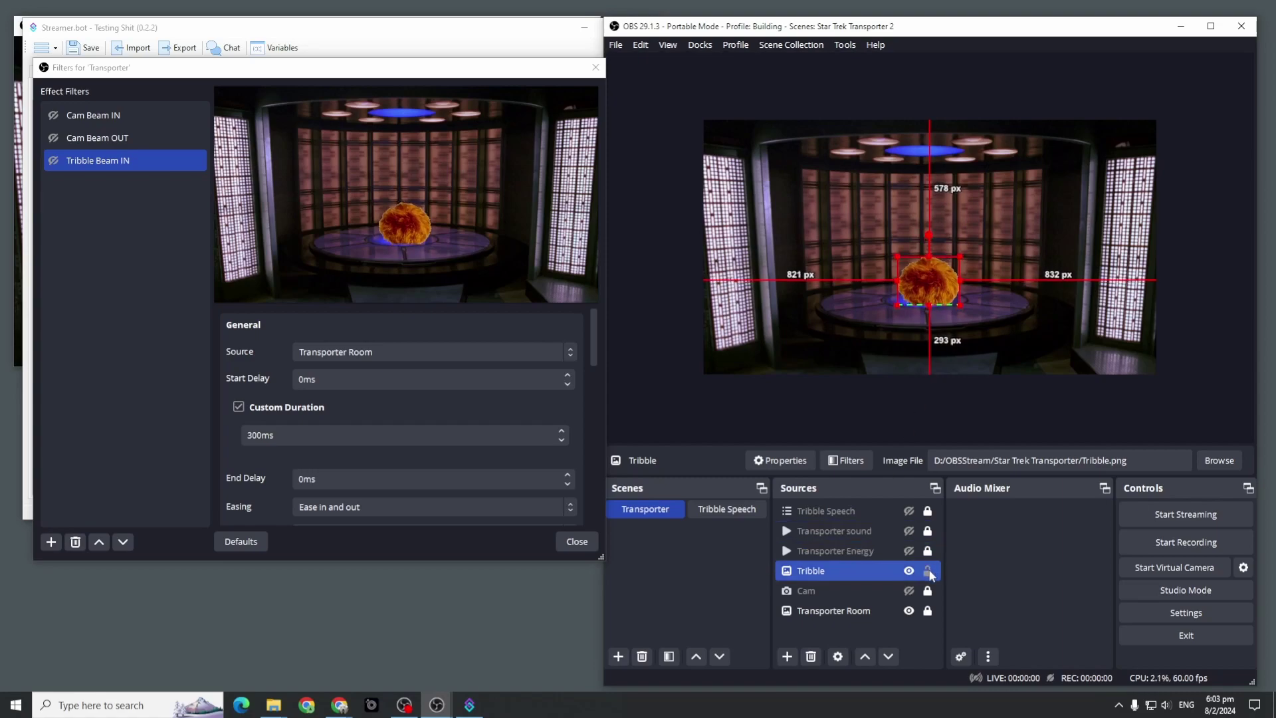
Configure Tribble Beam IN to target Tribble with a 1200 ms duration and no easing, and capture the tribble's current transform.
{"action": "left_click", "coordinate": [167, 161]}
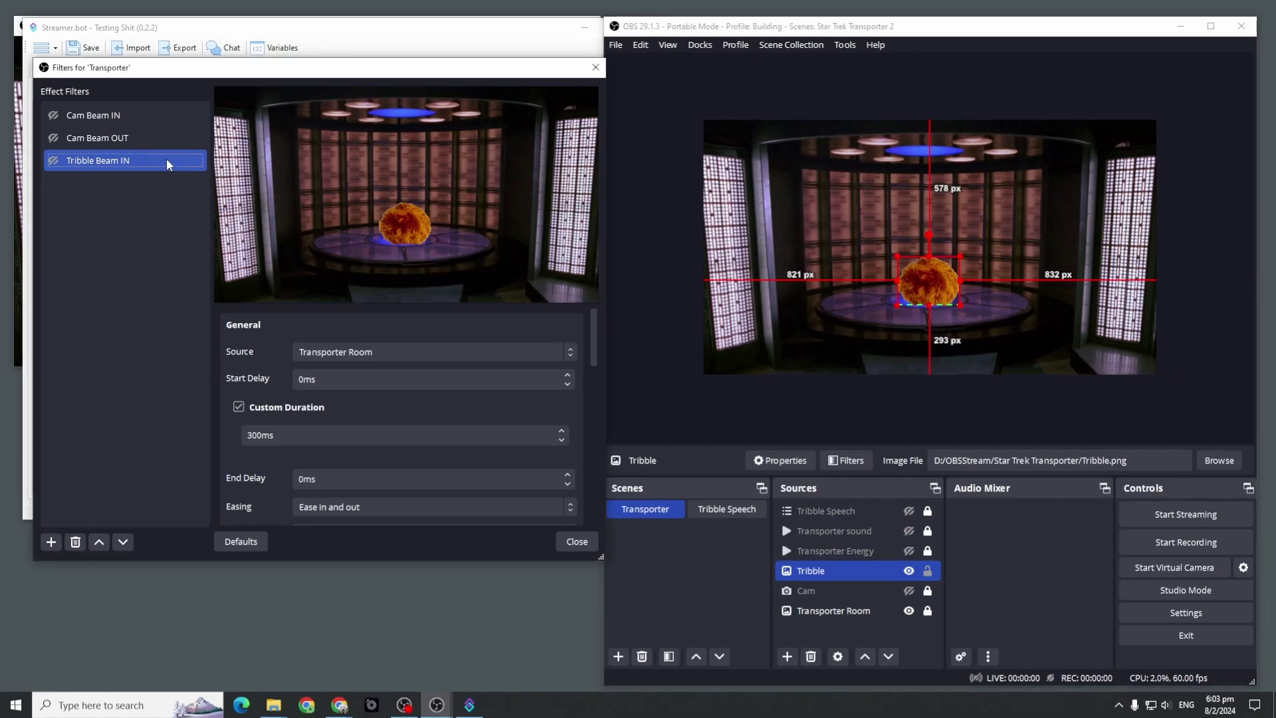
{"action": "left_click", "coordinate": [385, 350]}
{"action": "left_click", "coordinate": [353, 397]}
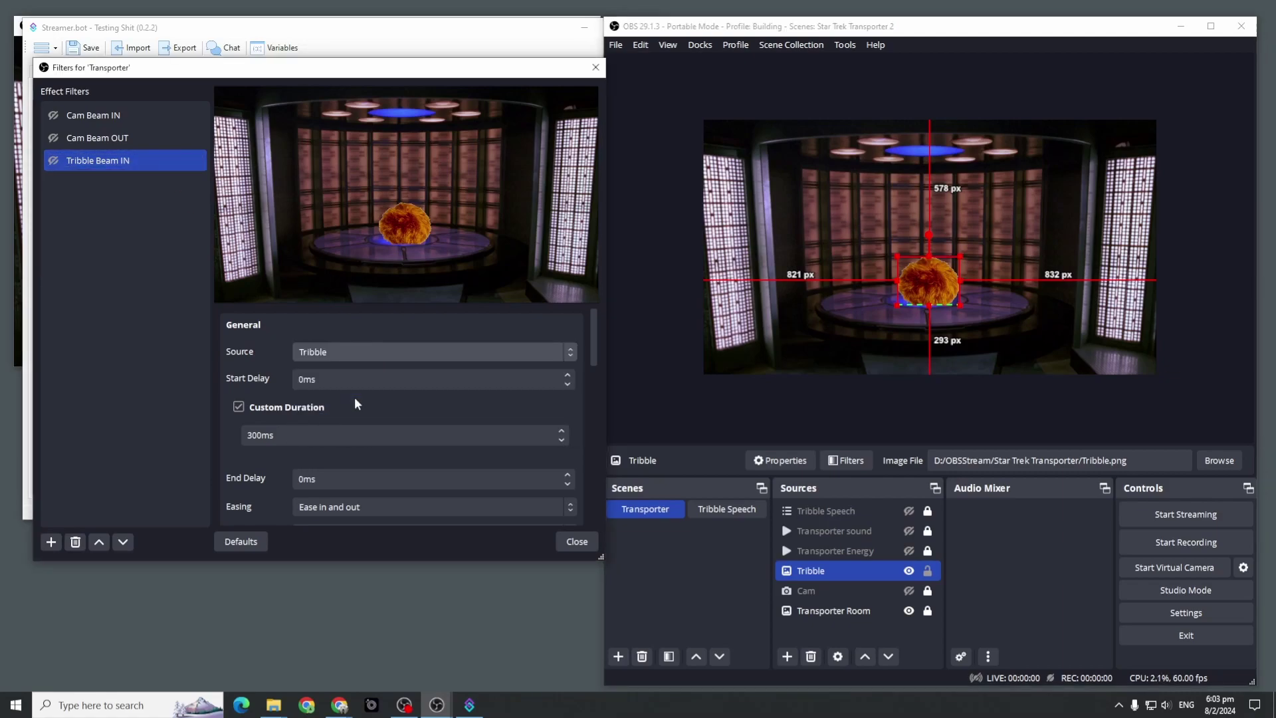
{"action": "left_click", "coordinate": [251, 434]}
{"action": "key", "text": "BackSpace"}
{"action": "type", "text": "12"}
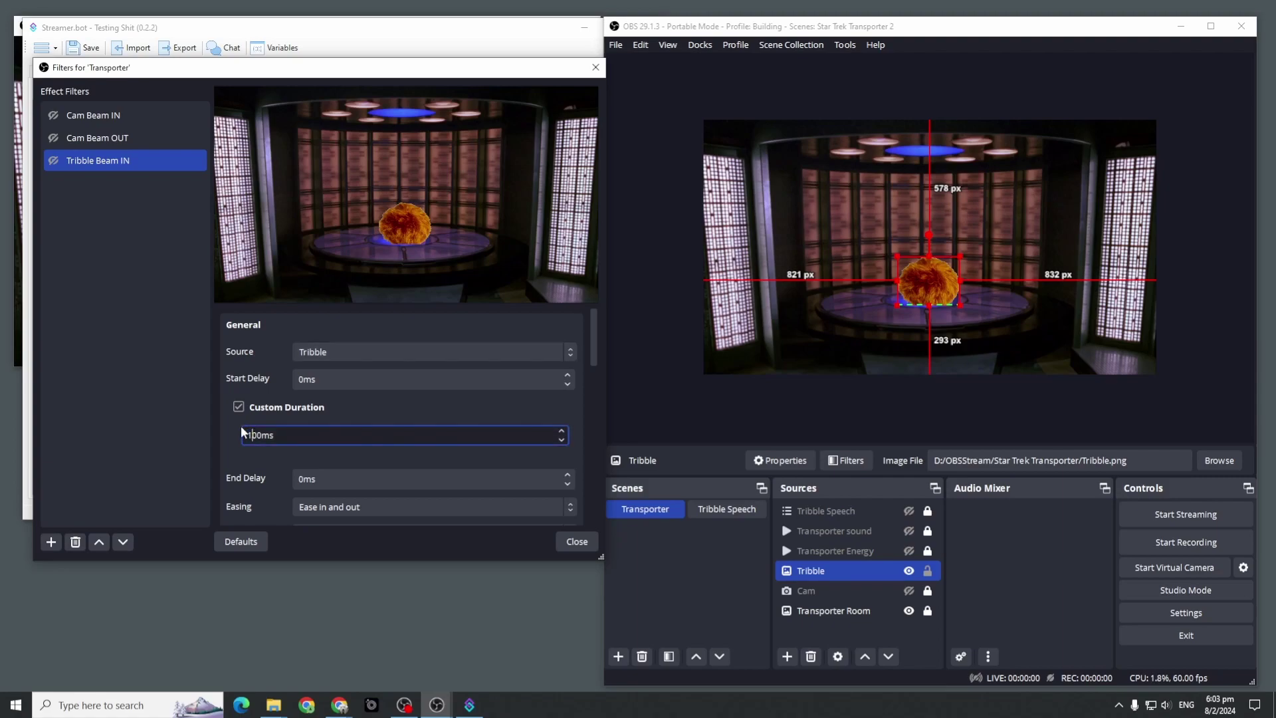
{"action": "left_click", "coordinate": [416, 506]}
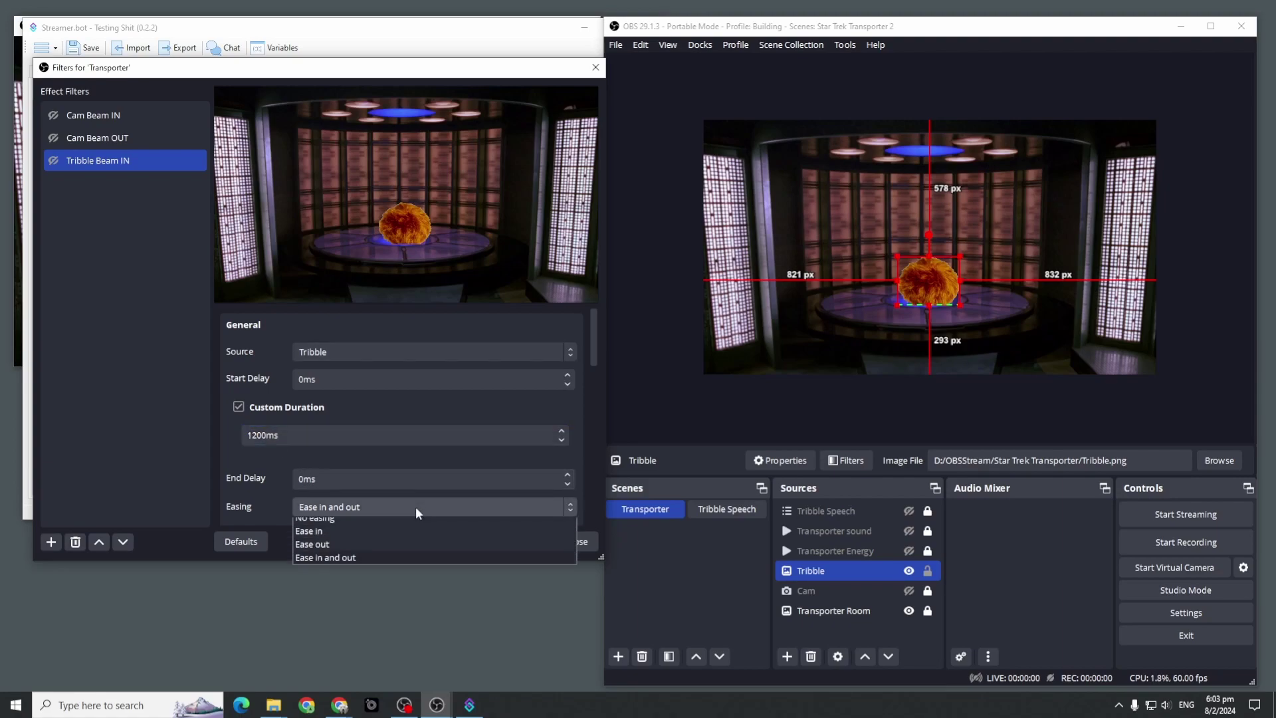
{"action": "left_click", "coordinate": [379, 524]}
{"action": "left_click_drag", "start_coordinate": [593, 334], "coordinate": [589, 392]}
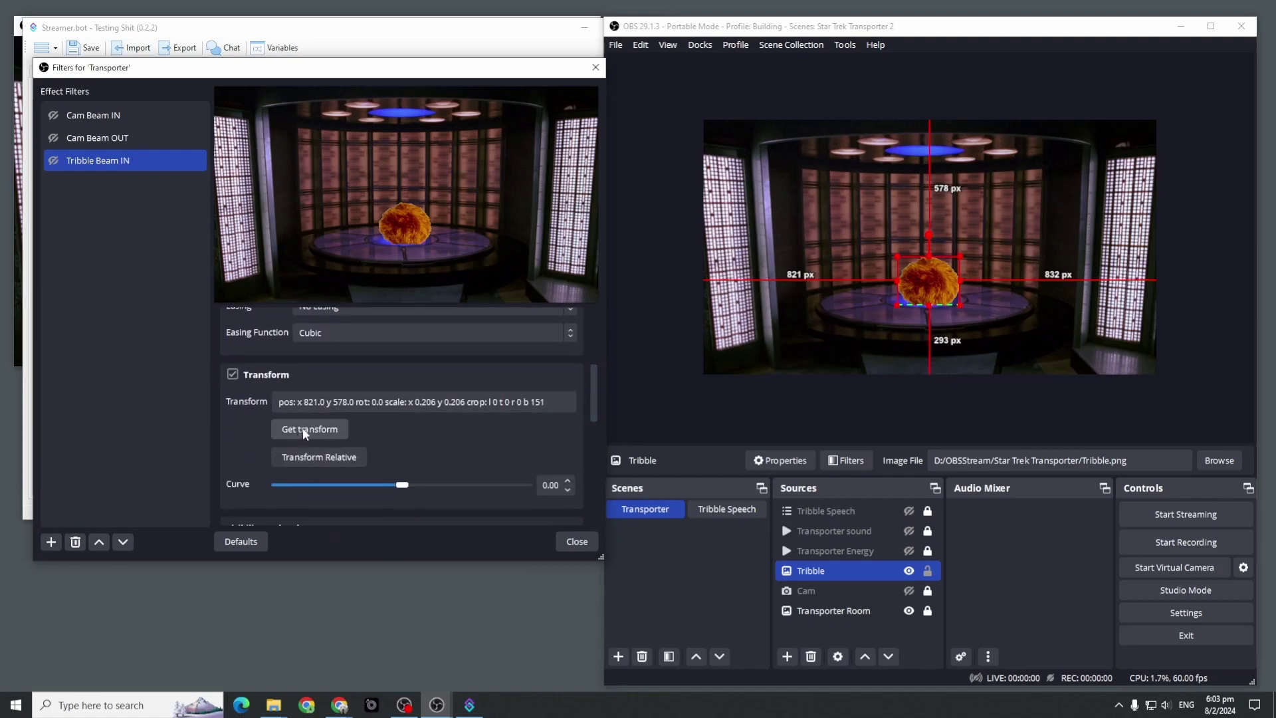
{"action": "left_click", "coordinate": [93, 233]}
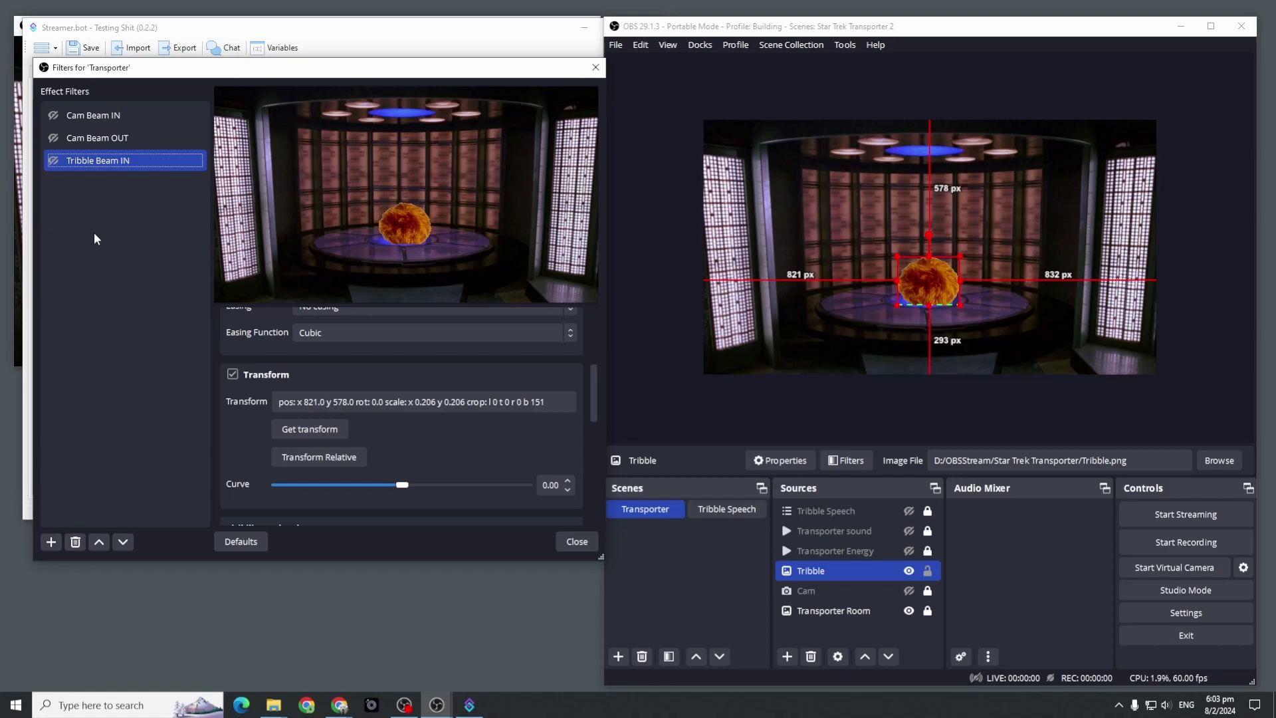
Resize the Tribble source to 130 × 600 px and move it over the transporter pad, at about x 878, y 267 px.
{"action": "right_click", "coordinate": [851, 569]}
{"action": "mouse_move", "coordinate": [948, 319]}
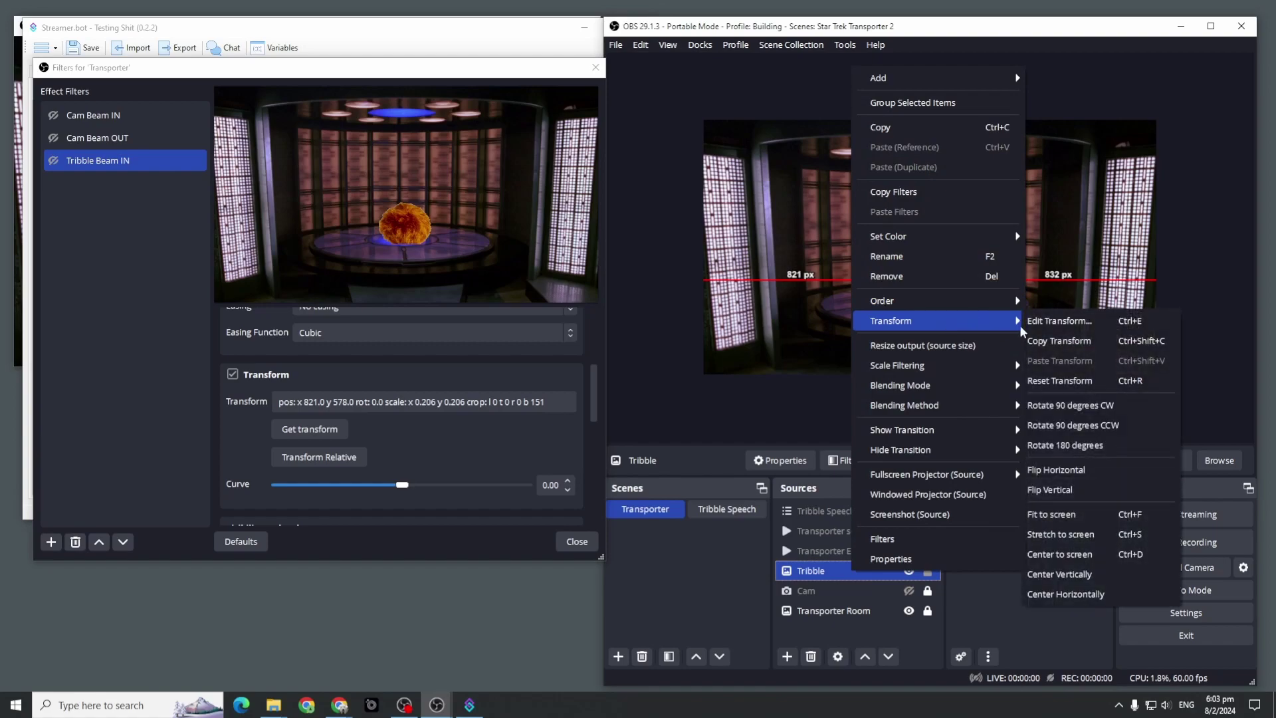
{"action": "left_click", "coordinate": [1059, 326]}
{"action": "left_click_drag", "start_coordinate": [920, 203], "coordinate": [538, 178]}
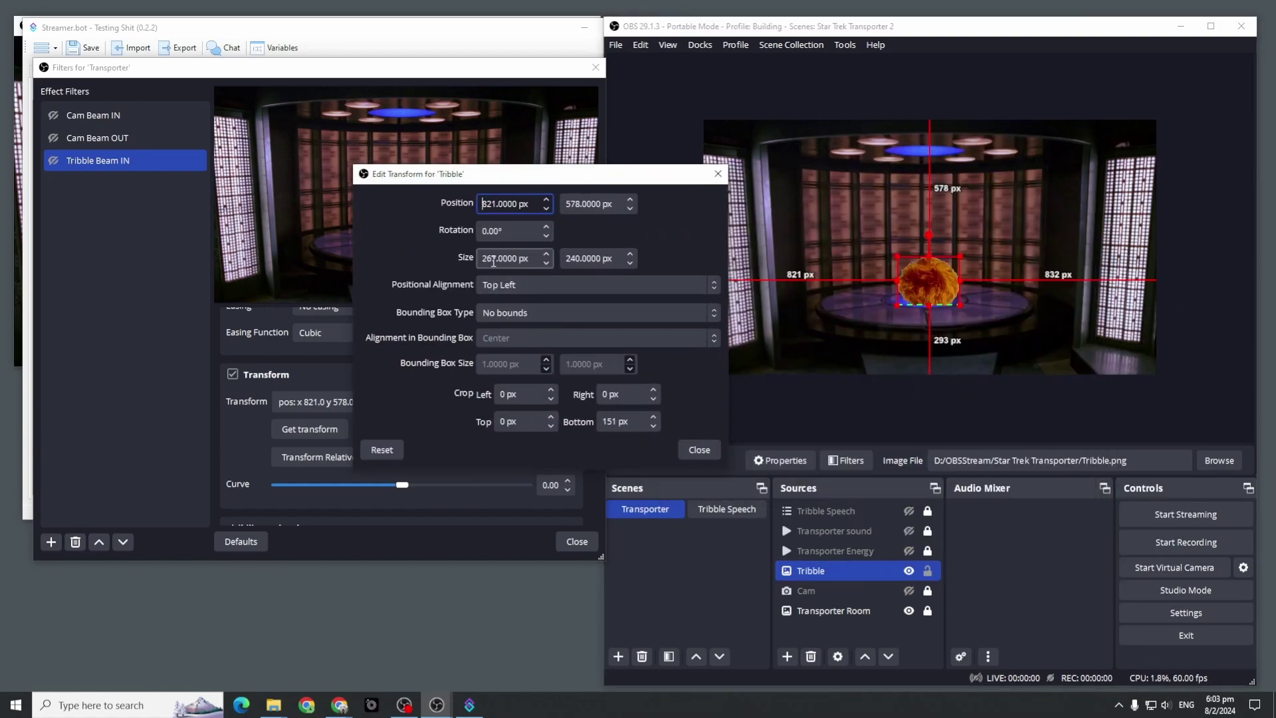
{"action": "left_click_drag", "start_coordinate": [533, 256], "coordinate": [447, 257]}
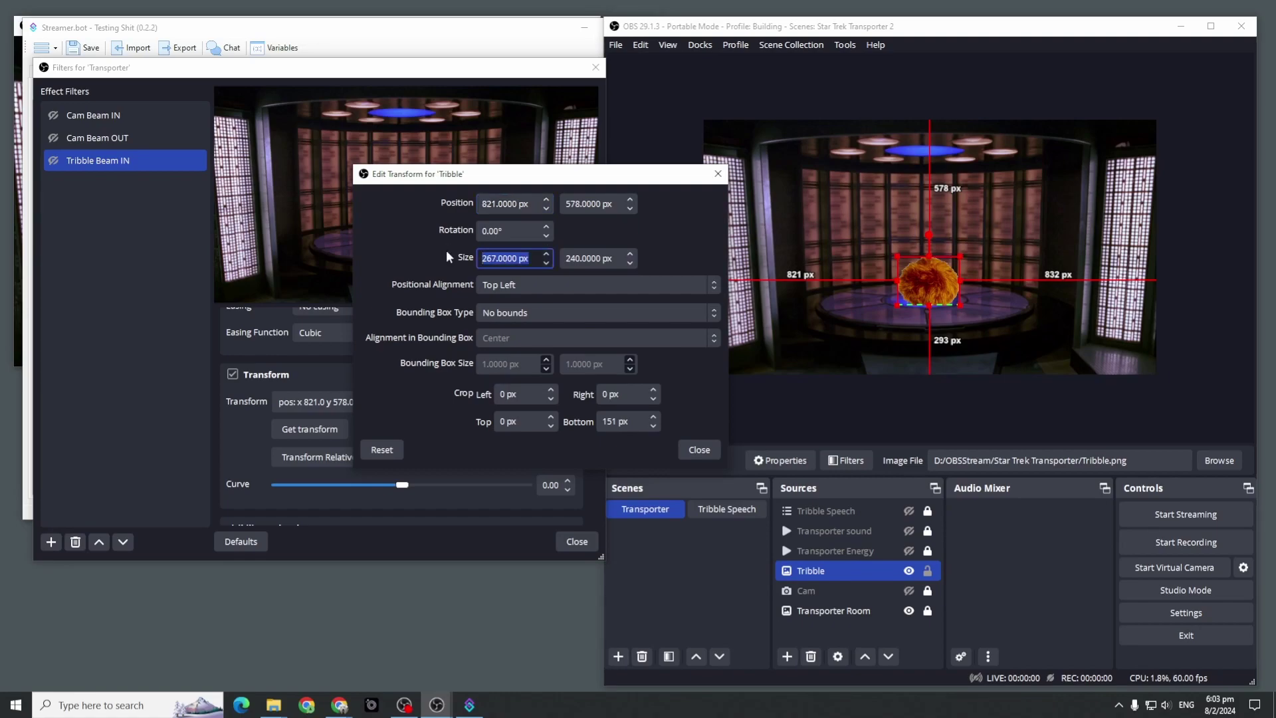
{"action": "type", "text": "130"}
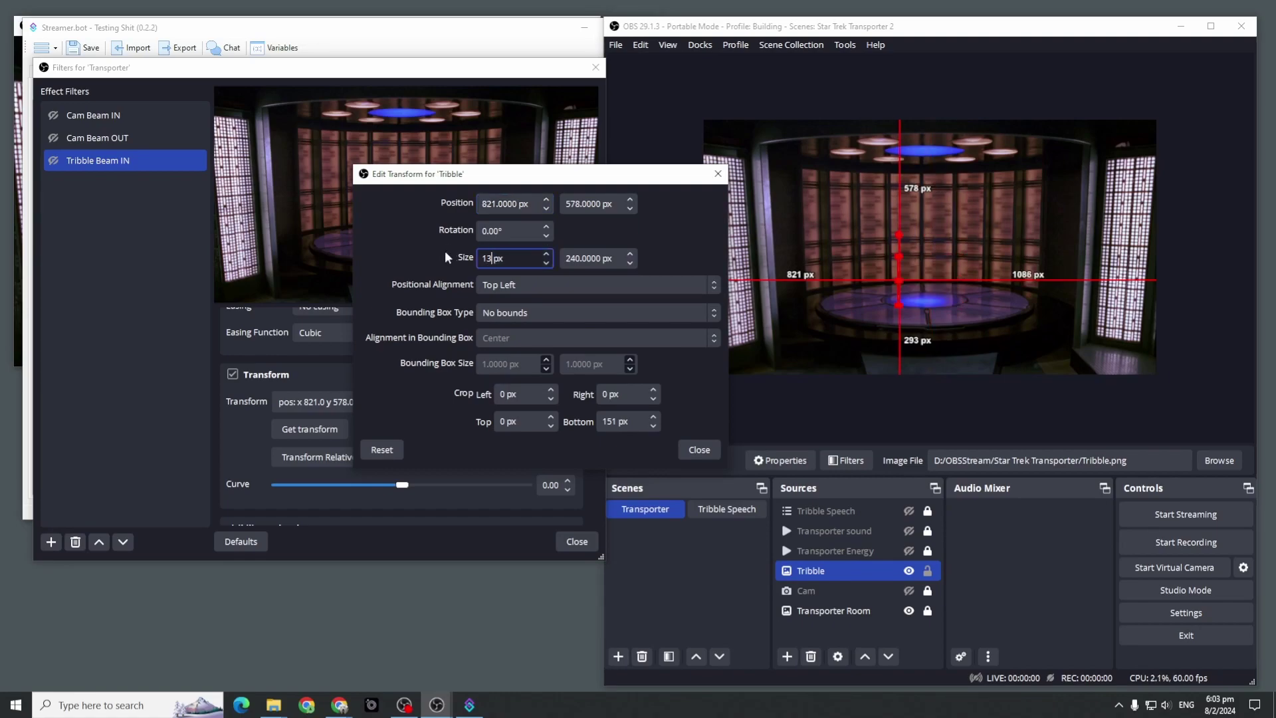
{"action": "double_click", "coordinate": [616, 259]}
{"action": "type", "text": "60"}
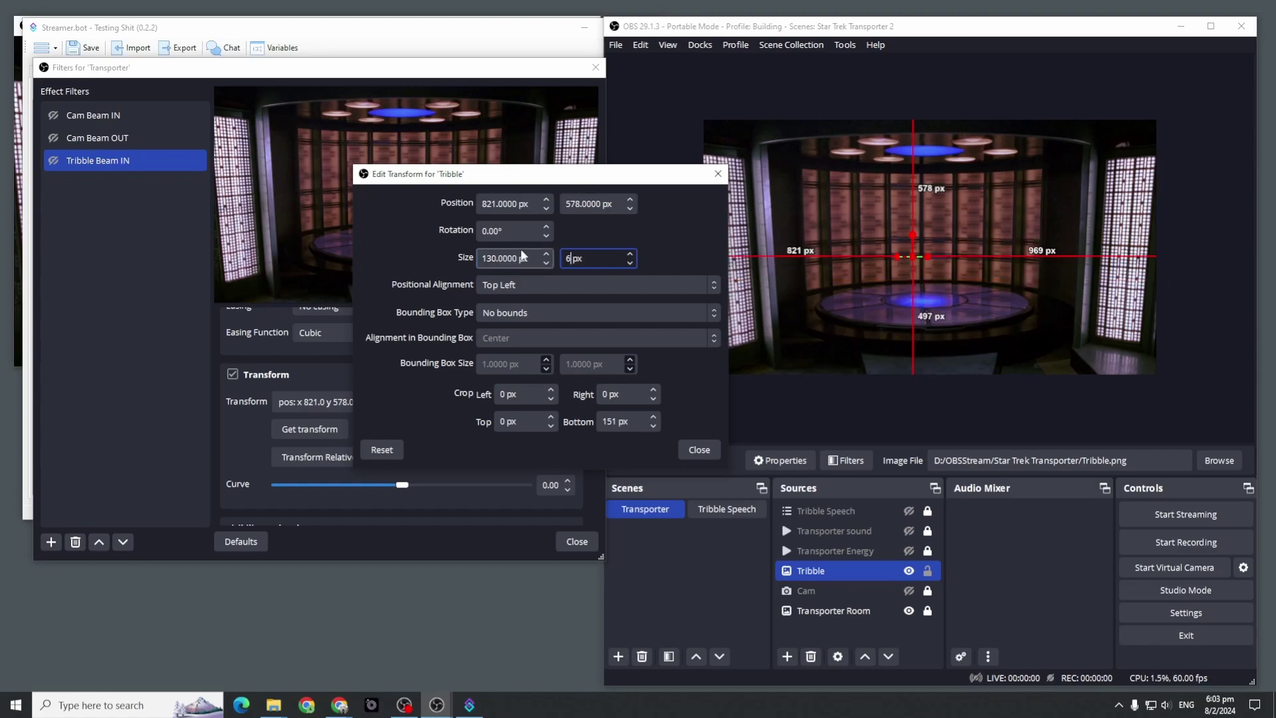
{"action": "type", "text": "0"}
{"action": "left_click_drag", "start_coordinate": [921, 327], "coordinate": [932, 253]}
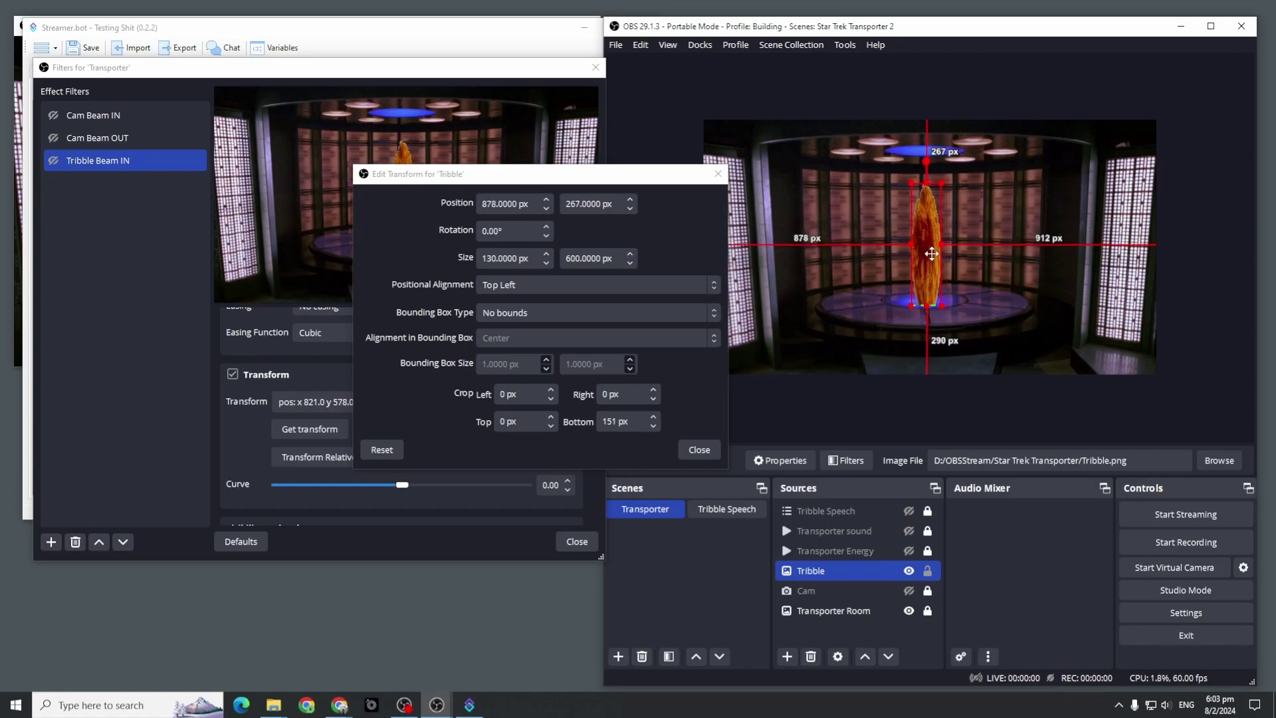
{"action": "left_click", "coordinate": [705, 449]}
Add another Move Source filter named "Tribble Beam Out" to the Transporter scene.
{"action": "left_click", "coordinate": [132, 256]}
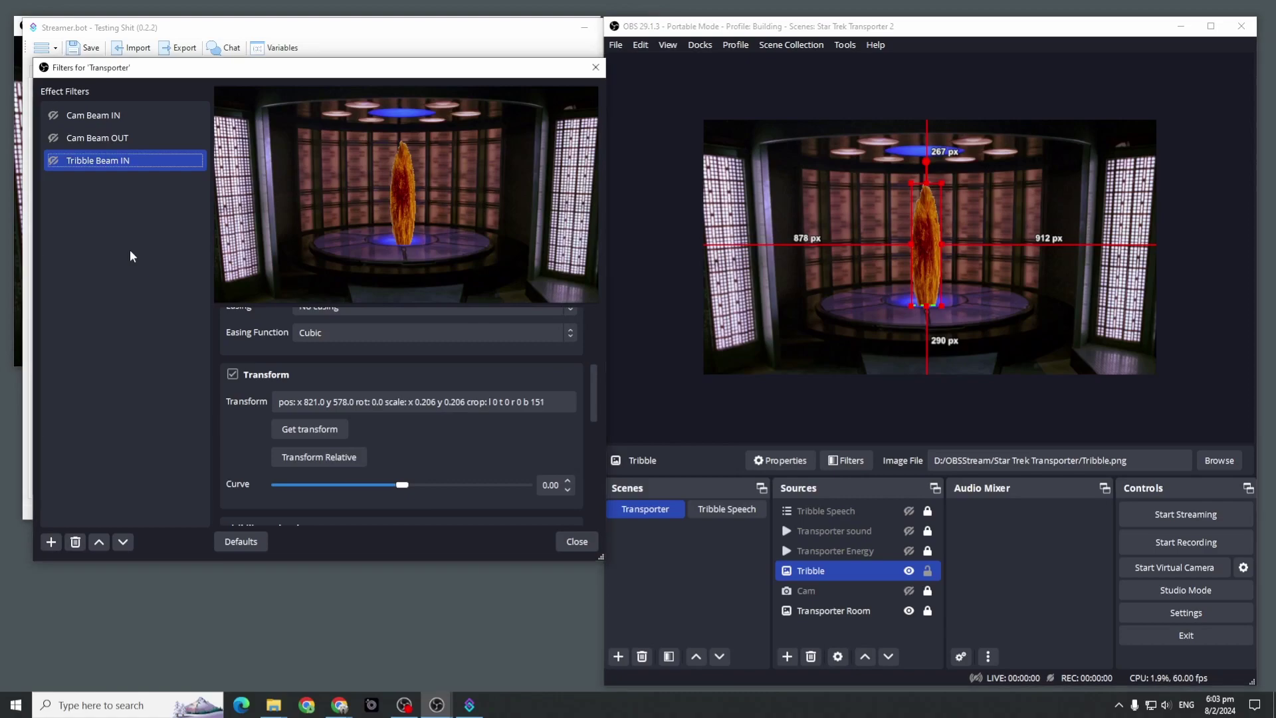
{"action": "left_click", "coordinate": [51, 541]}
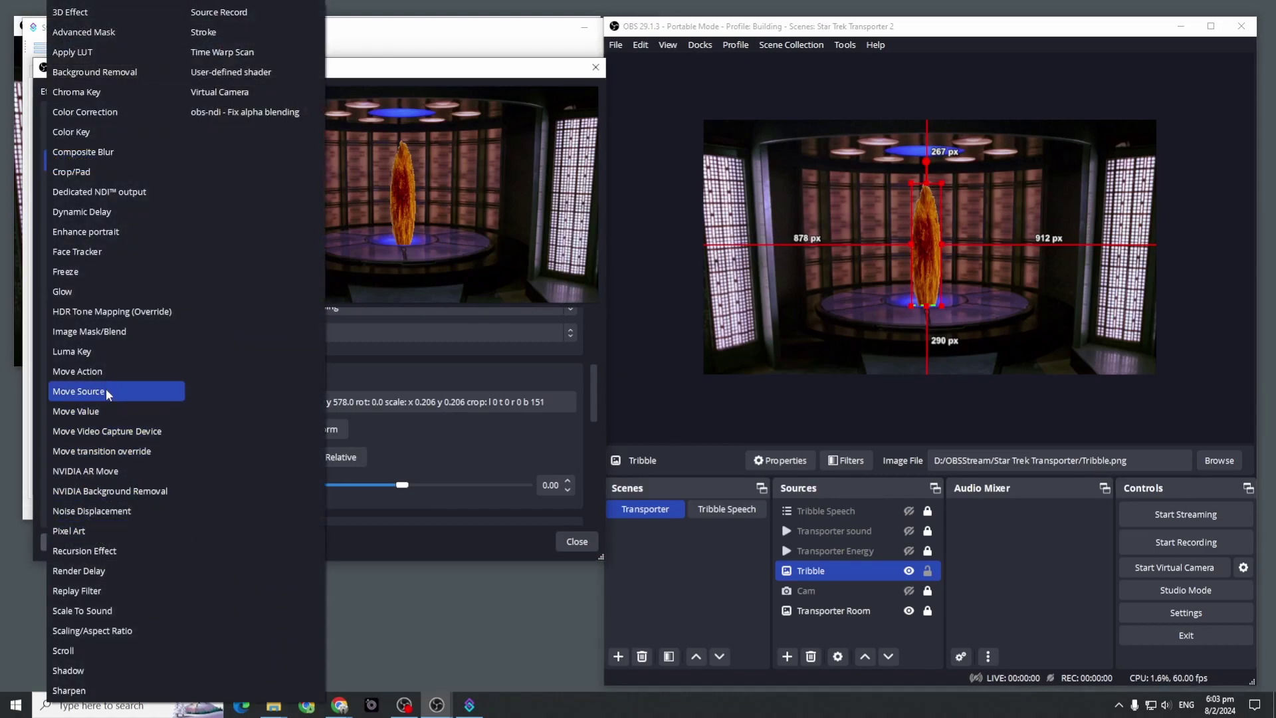
{"action": "left_click", "coordinate": [106, 391]}
{"action": "type", "text": "Tribble"}
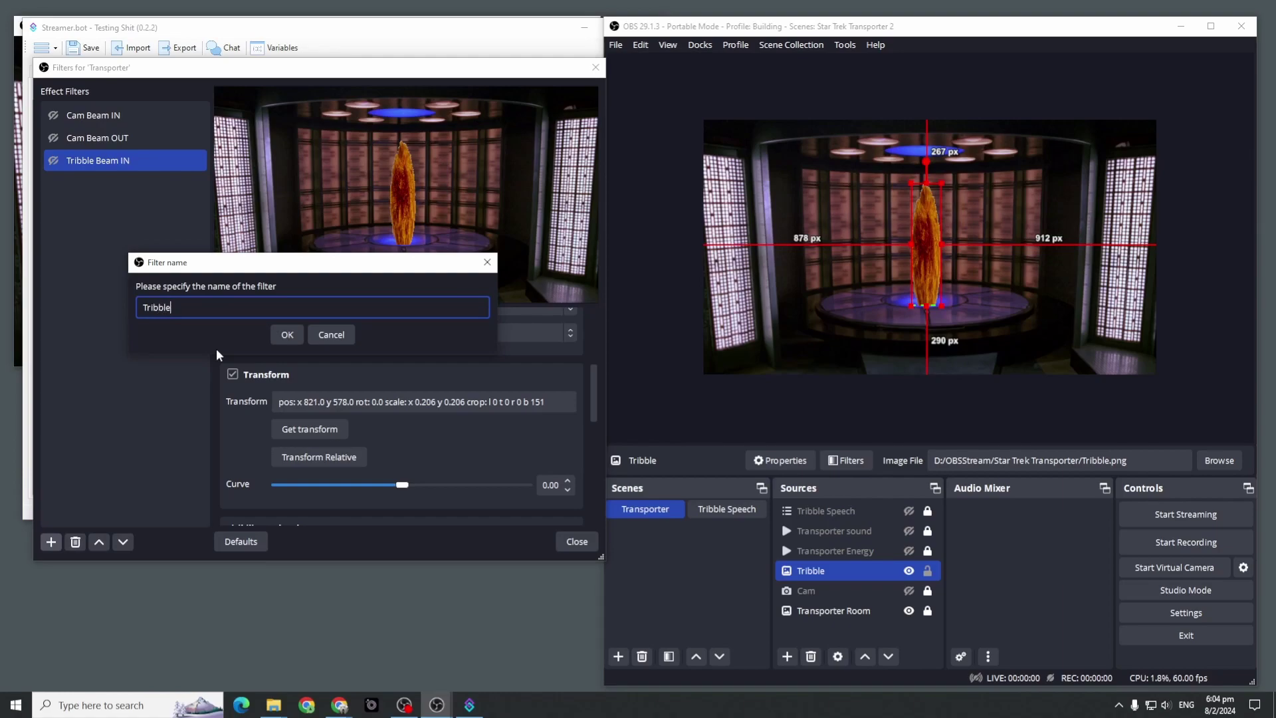
{"action": "type", "text": " Beam O"}
{"action": "left_click", "coordinate": [283, 335]}
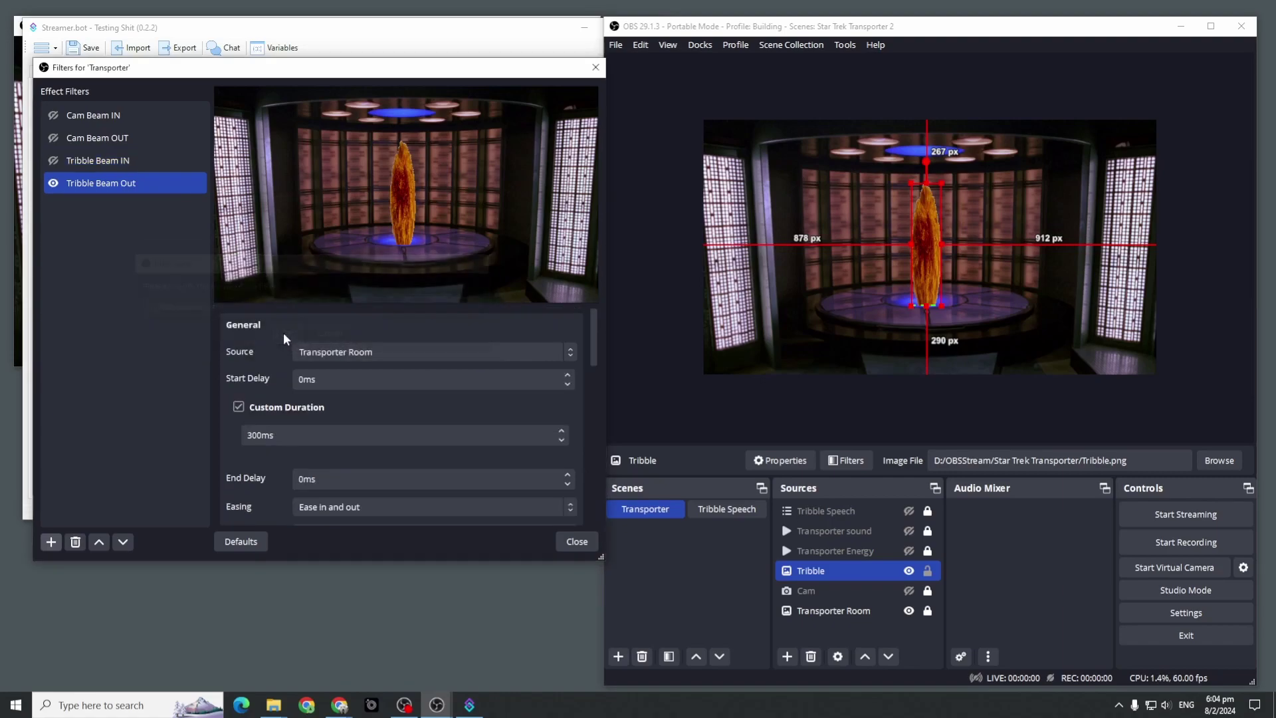
Configure Tribble Beam Out to target Tribble with a custom duration and no easing, and capture the stretched tribble transform.
{"action": "left_click", "coordinate": [336, 350]}
{"action": "left_click", "coordinate": [333, 396]}
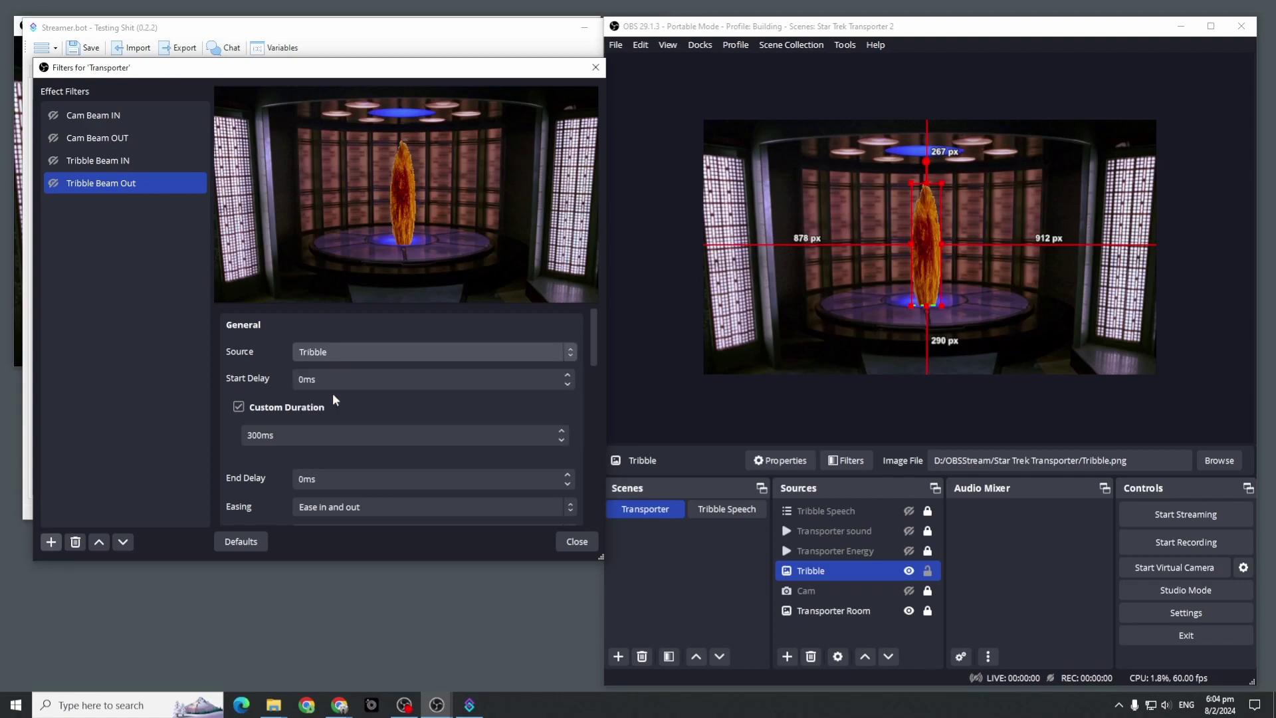
{"action": "left_click", "coordinate": [250, 436]}
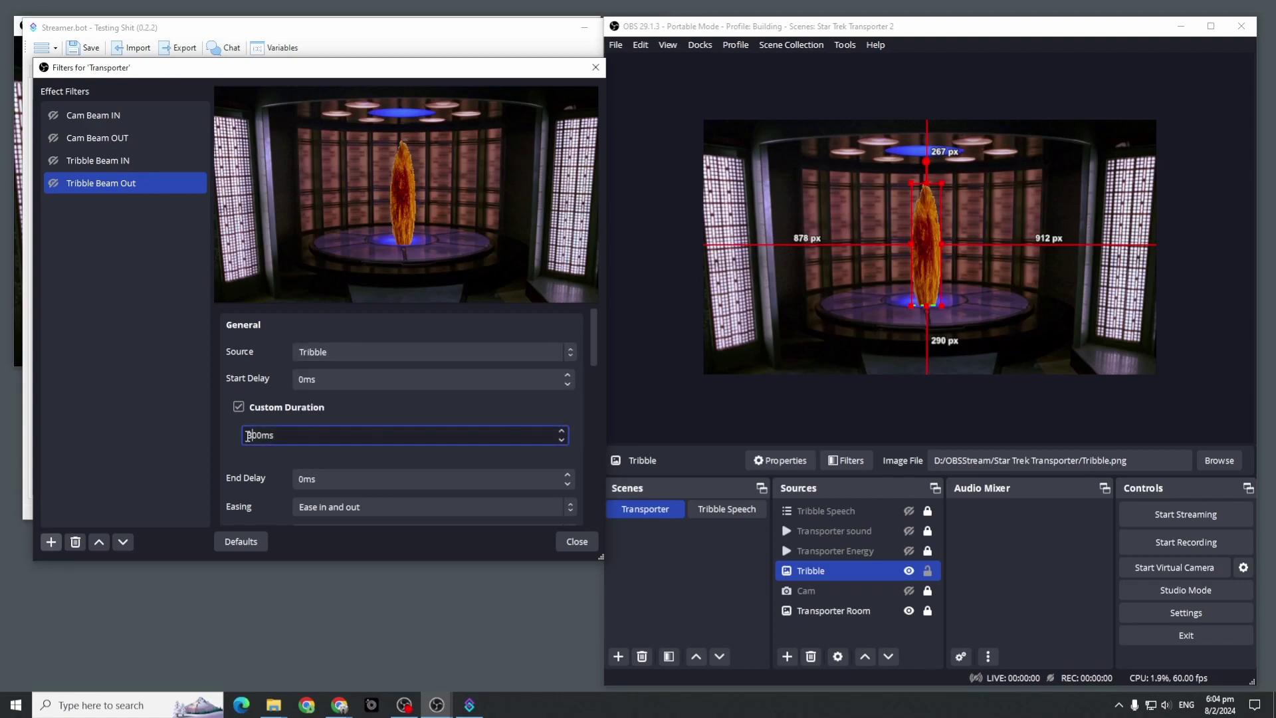
{"action": "left_click_drag", "start_coordinate": [591, 361], "coordinate": [596, 405]}
{"action": "left_click", "coordinate": [362, 332]}
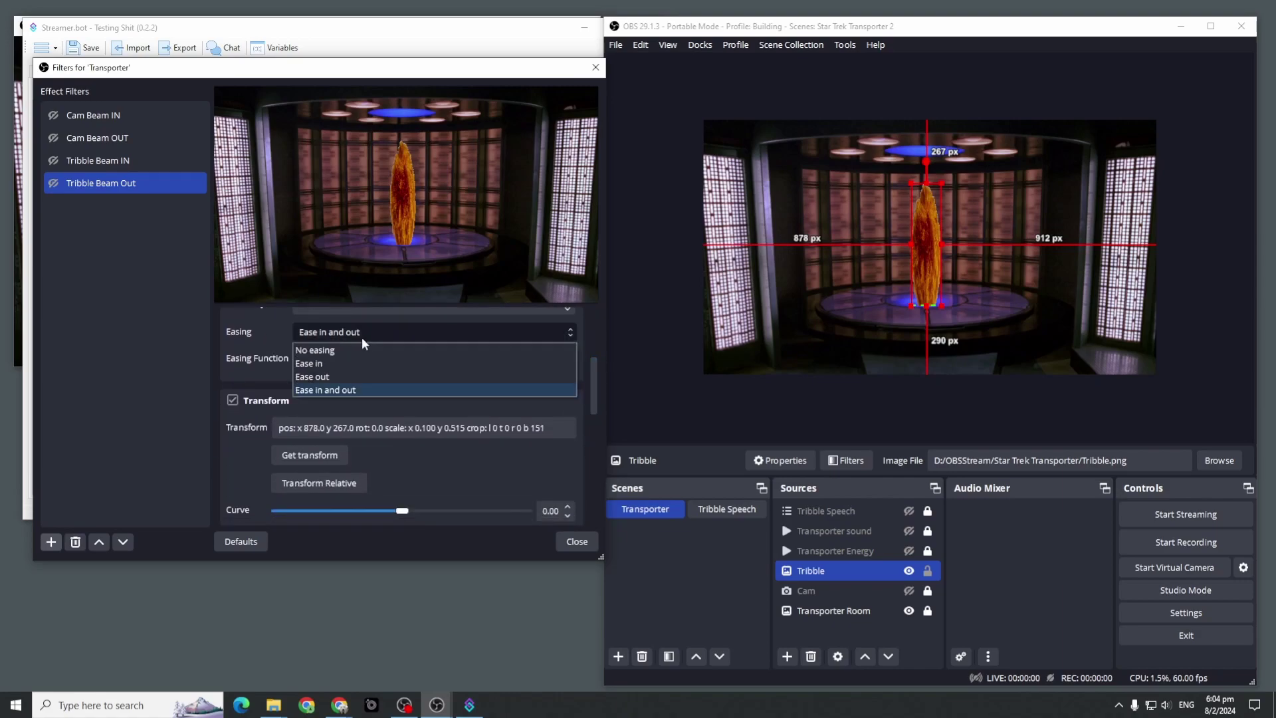
{"action": "left_click", "coordinate": [358, 346]}
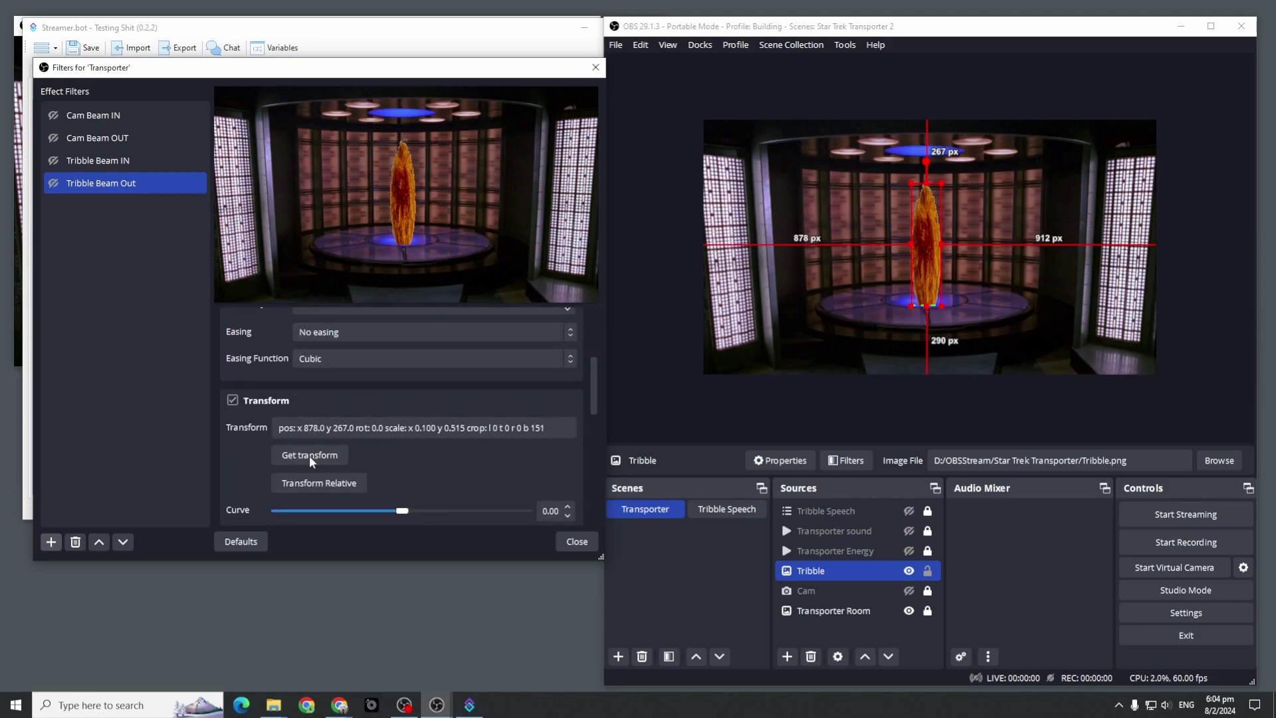
{"action": "left_click", "coordinate": [108, 327]}
Lock the Tribble source, play Tribble Beam IN and Tribble Beam Out to check the animation, and close the scene filters.
{"action": "left_click", "coordinate": [52, 161]}
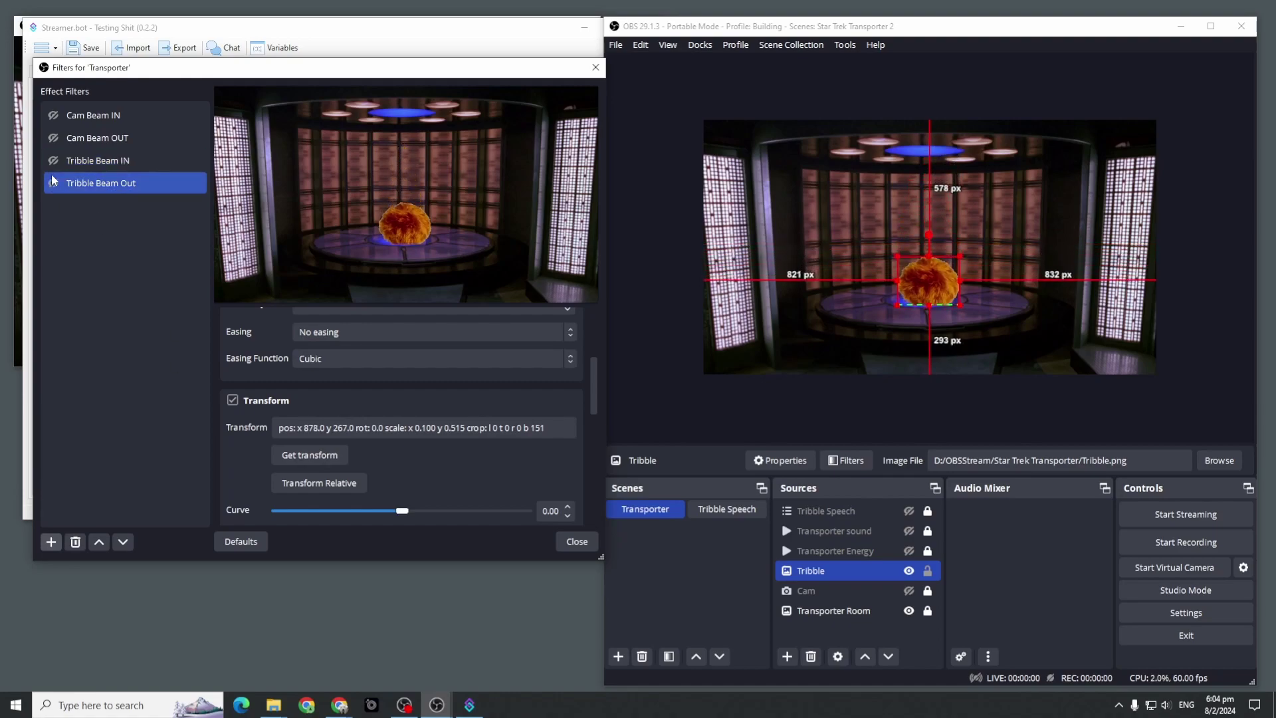
{"action": "left_click", "coordinate": [54, 184]}
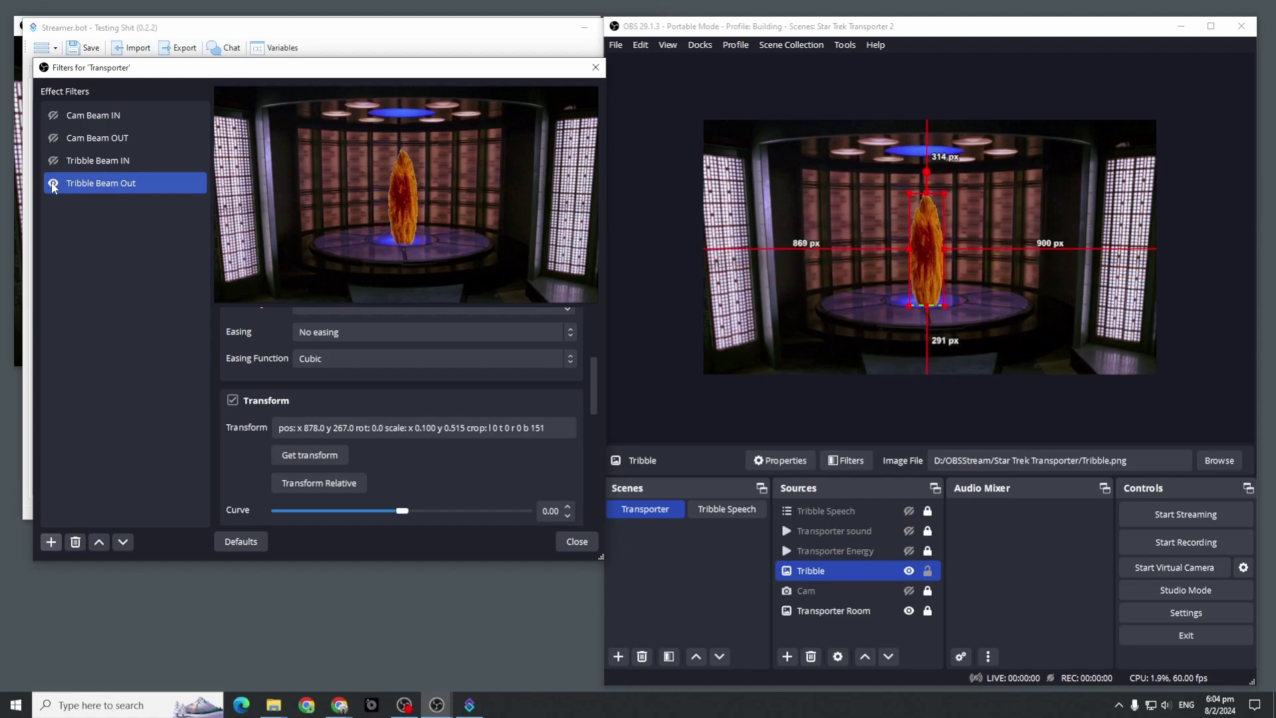
{"action": "left_click", "coordinate": [928, 571]}
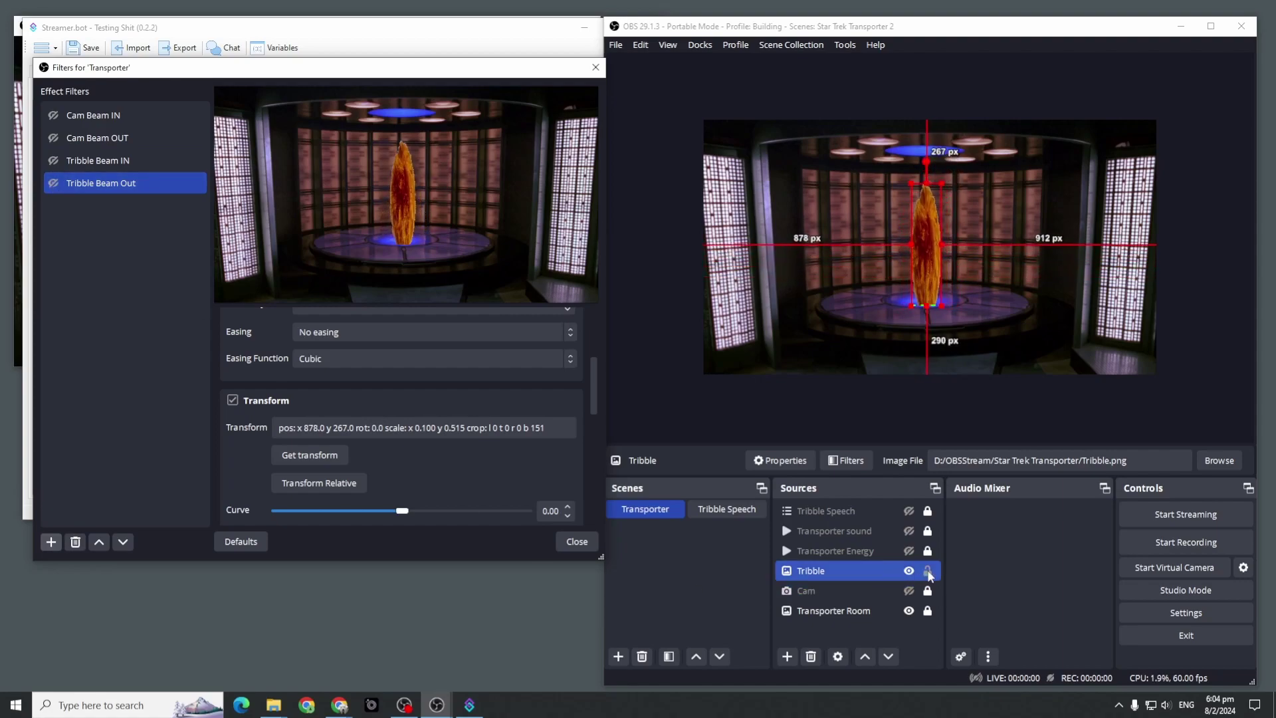
{"action": "left_click", "coordinate": [54, 161]}
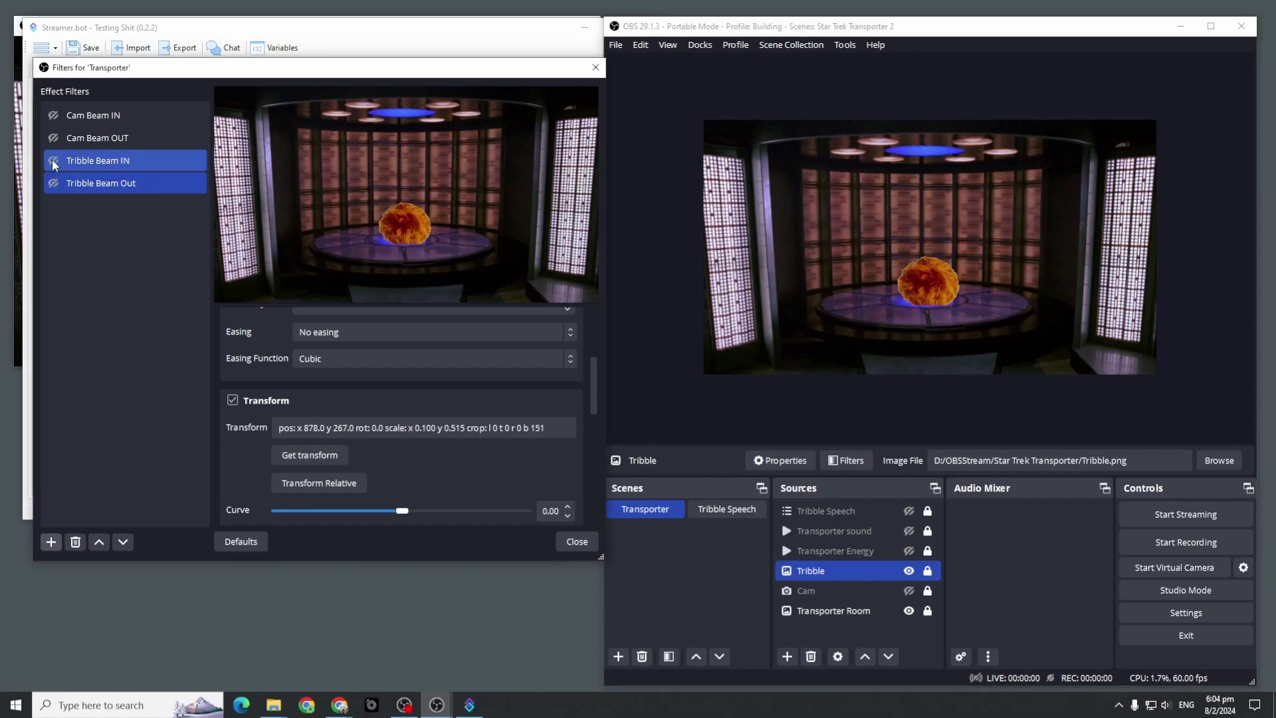
{"action": "left_click", "coordinate": [53, 184]}
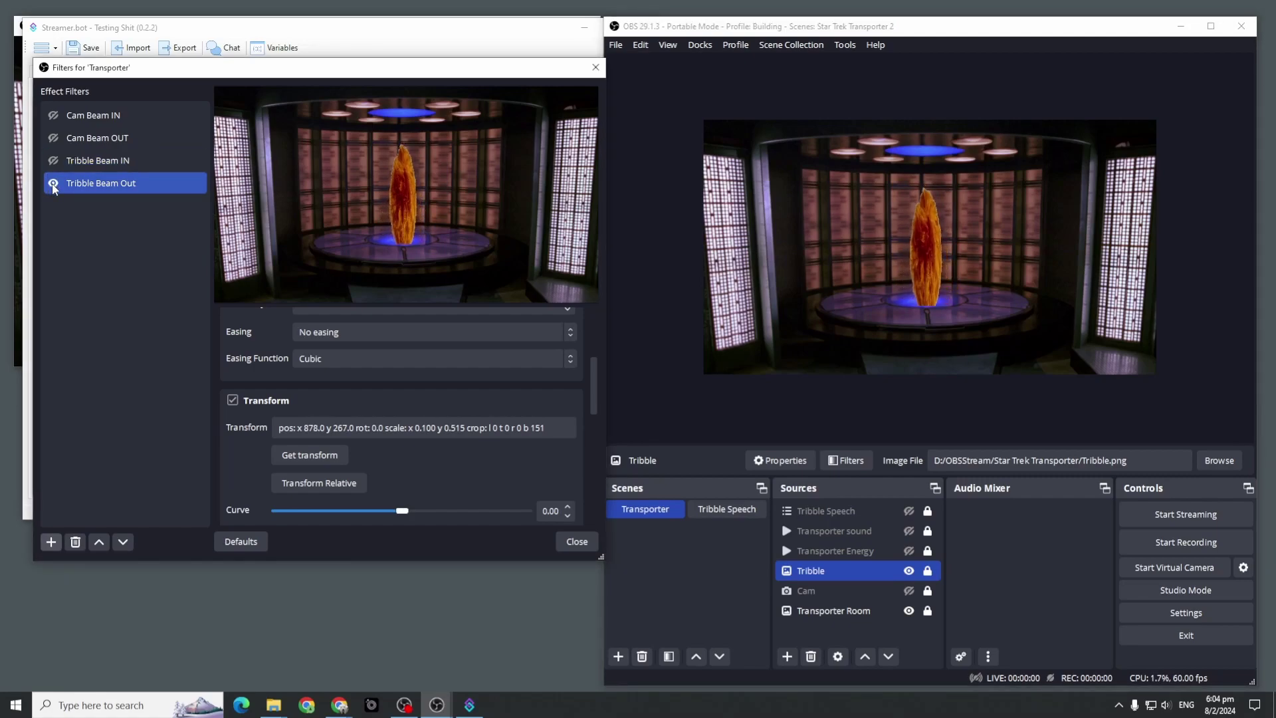
{"action": "left_click", "coordinate": [572, 541]}
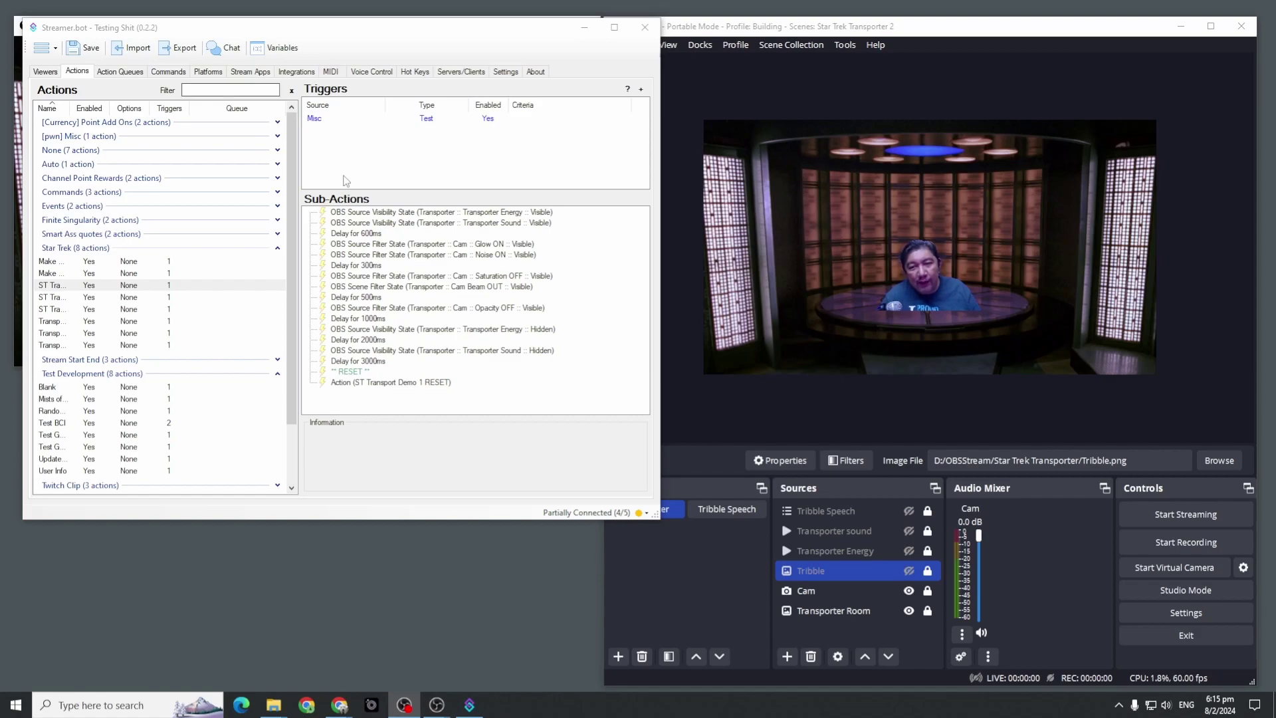
In Streamer.bot, review the camera beam-out action's sub-actions from Transporter Energy visibility through the 600 ms delay to Cam Glow ON.
{"action": "left_click", "coordinate": [407, 446]}
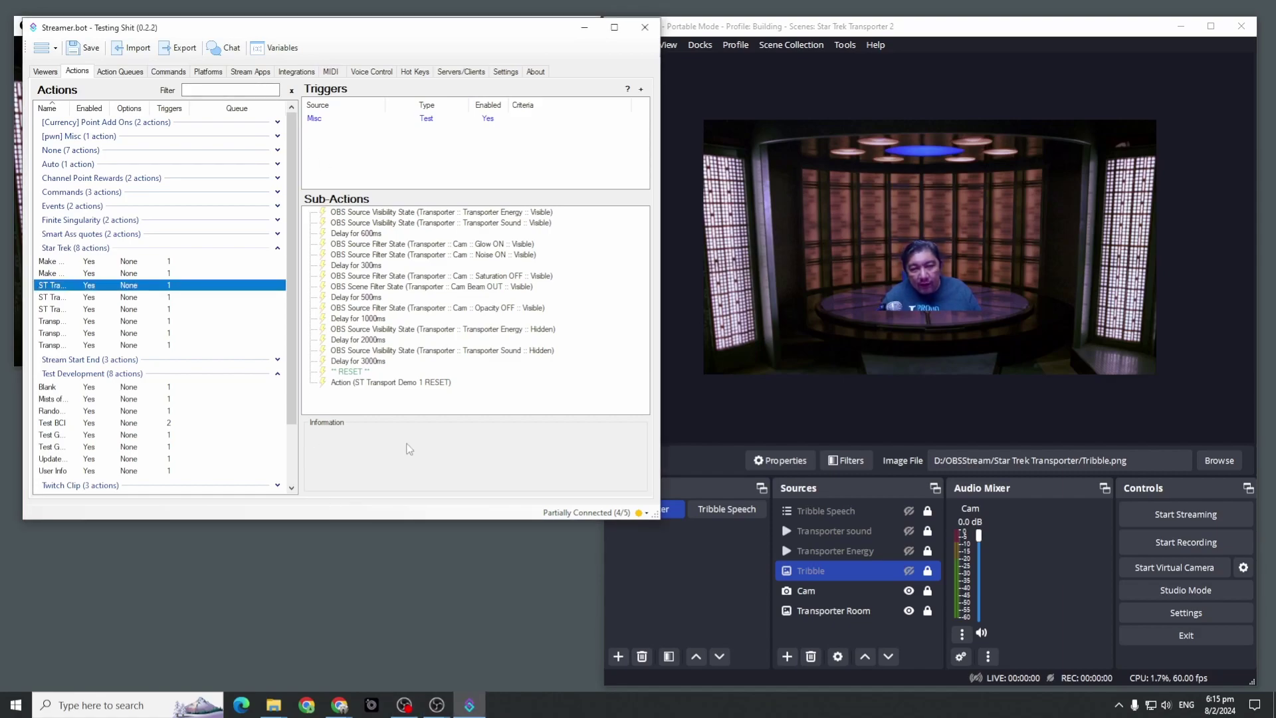
{"action": "left_click", "coordinate": [382, 212]}
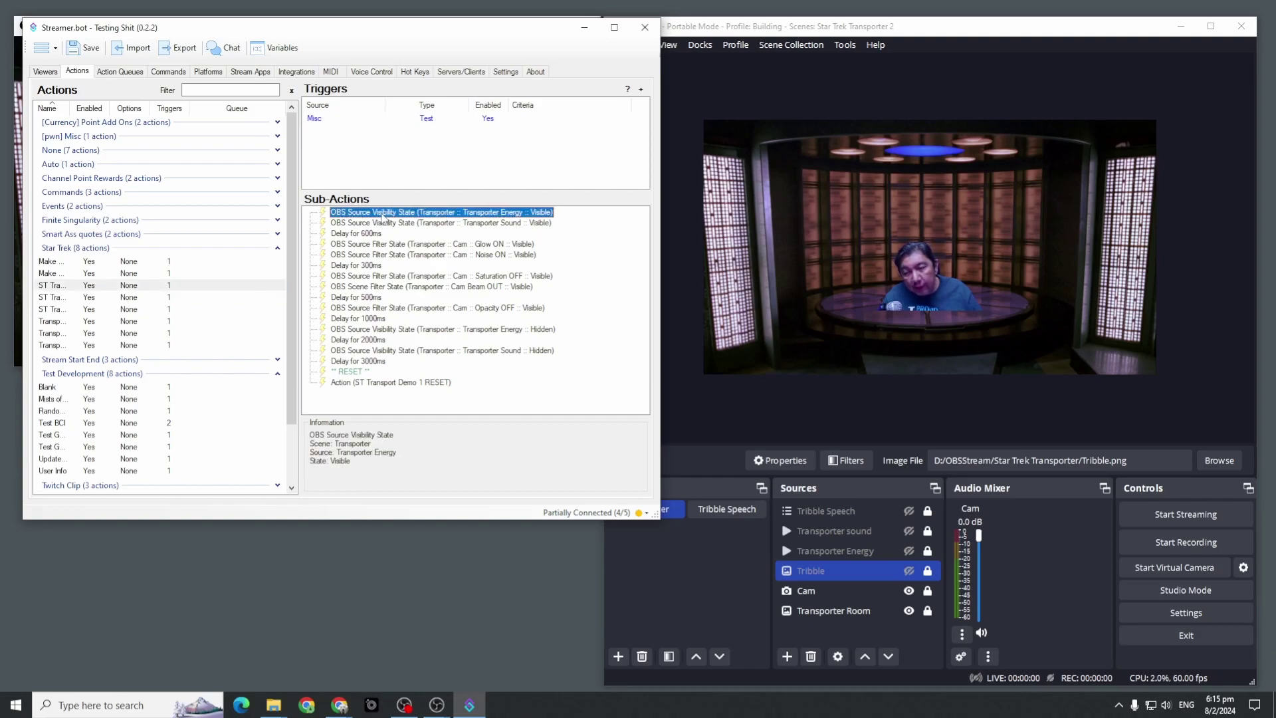
{"action": "left_click", "coordinate": [383, 224]}
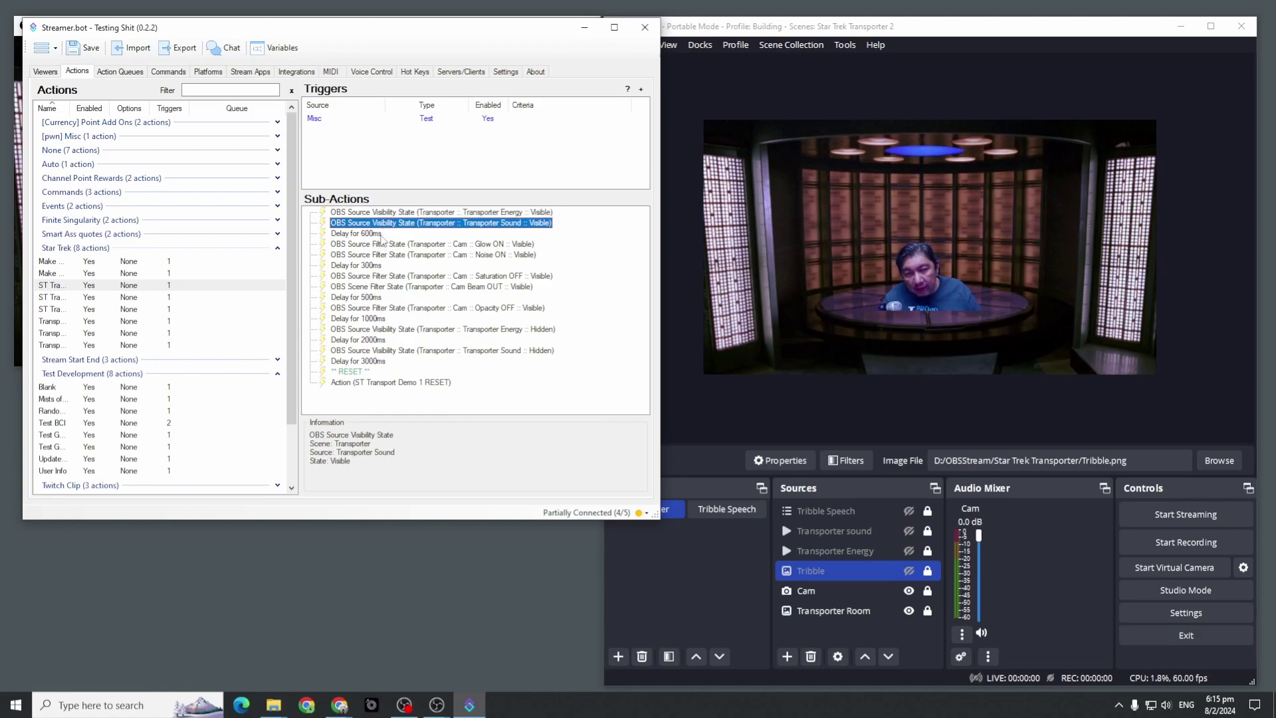
{"action": "left_click", "coordinate": [372, 236]}
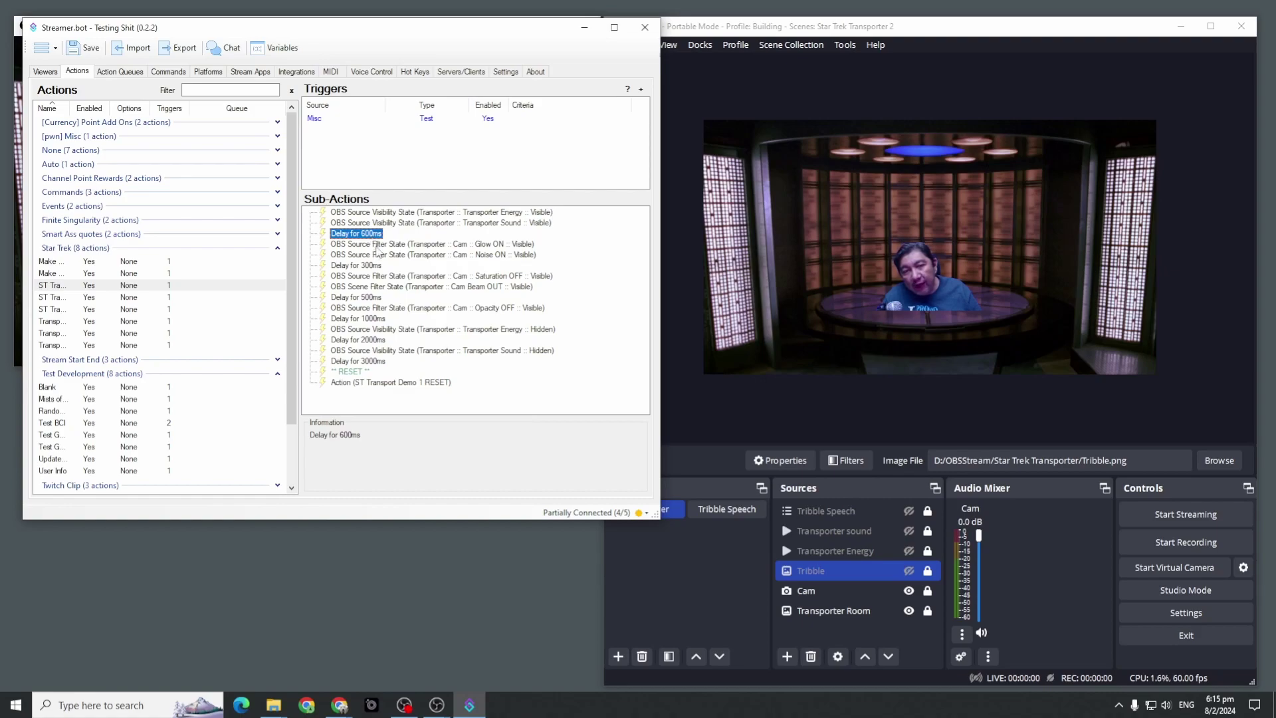
{"action": "left_click", "coordinate": [376, 247]}
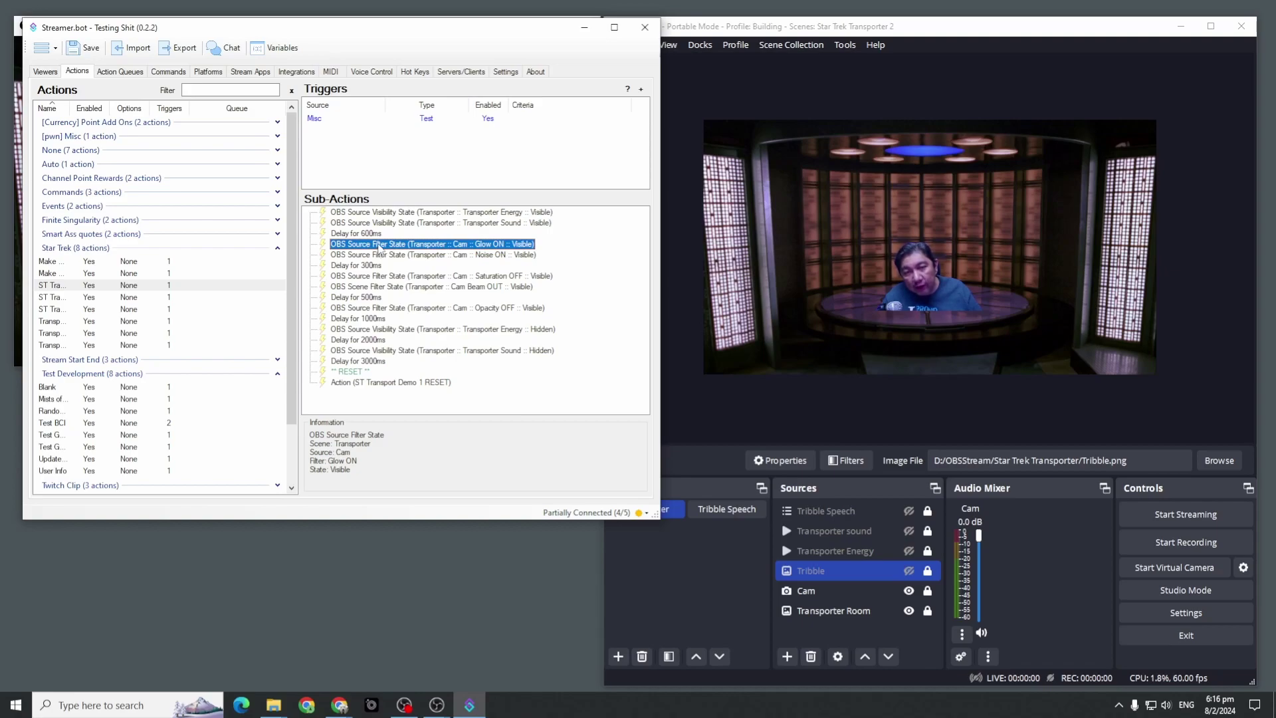
Examine the Glow ON sub-action's connection, scene, source, filter and state settings and the filters available for Cam.
{"action": "double_click", "coordinate": [377, 247]}
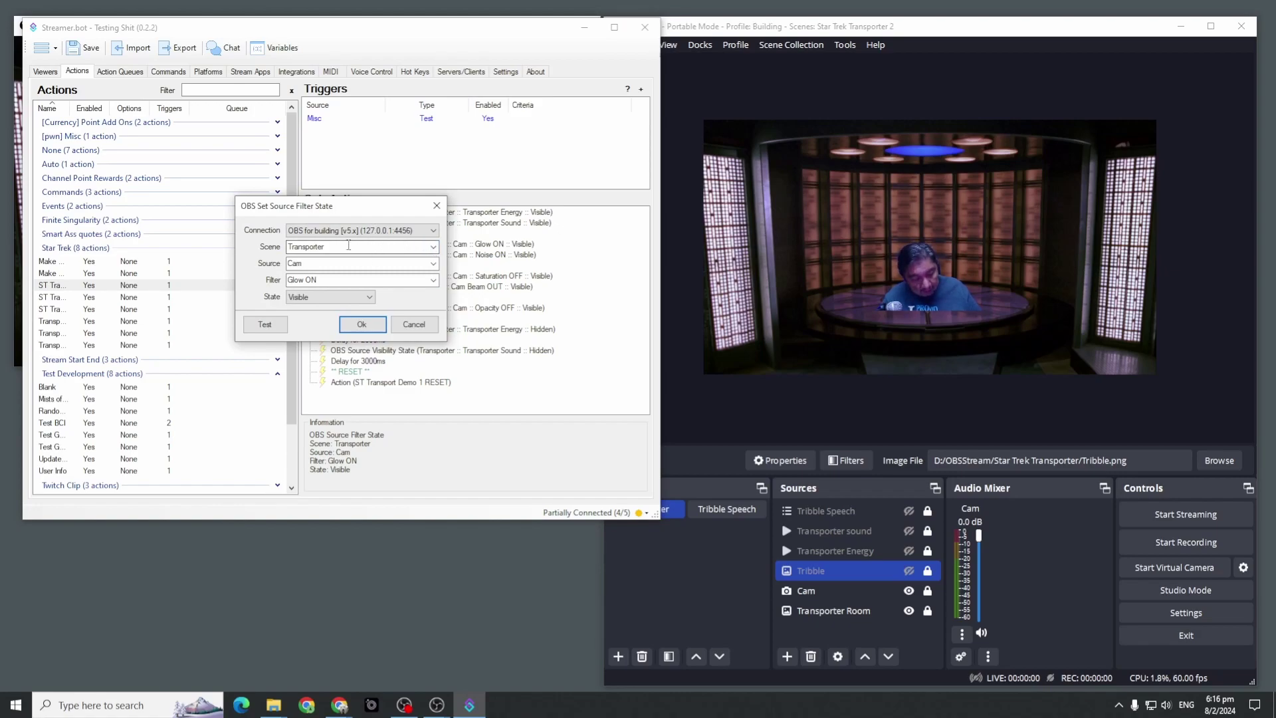
{"action": "key", "text": "Return"}
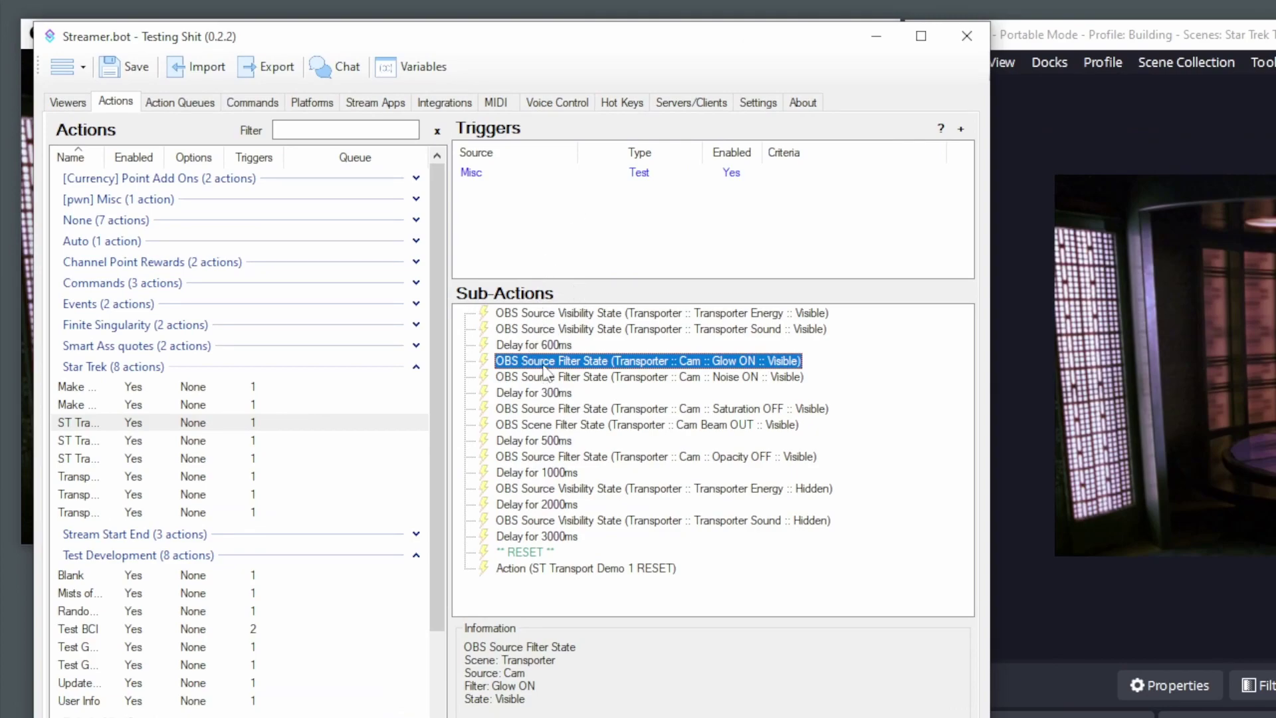
{"action": "double_click", "coordinate": [544, 364]}
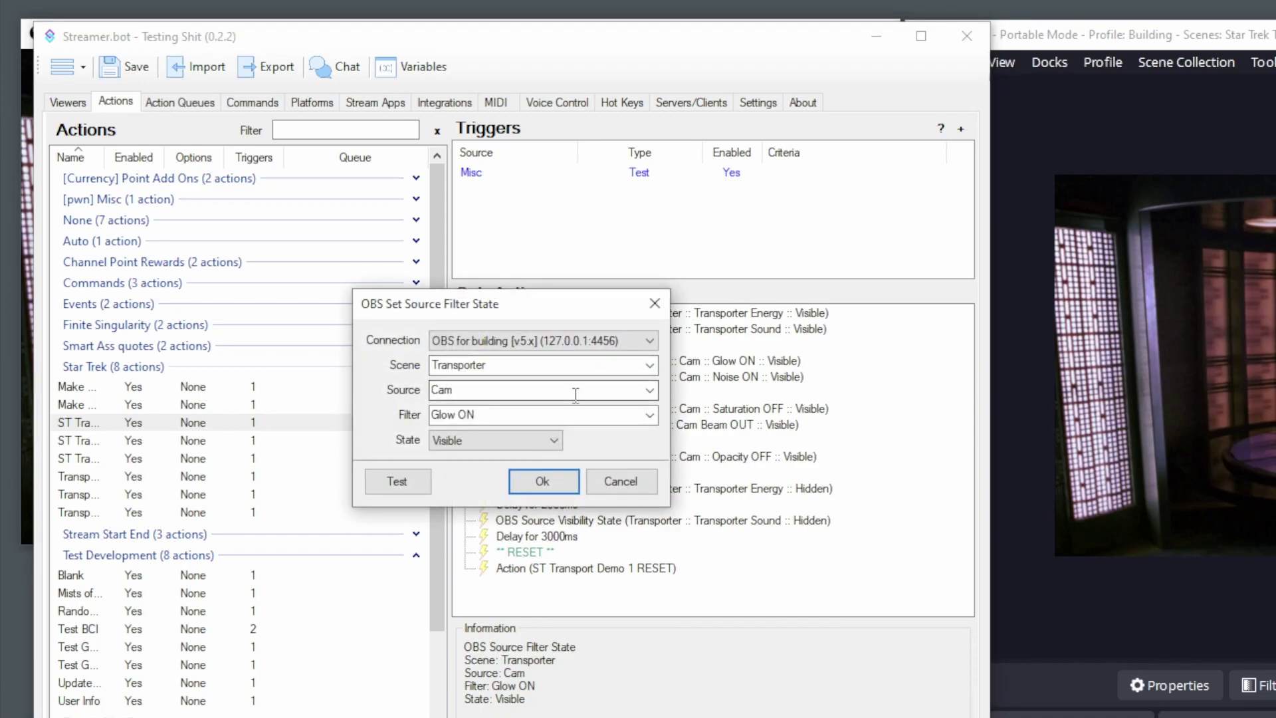
{"action": "left_click", "coordinate": [651, 415]}
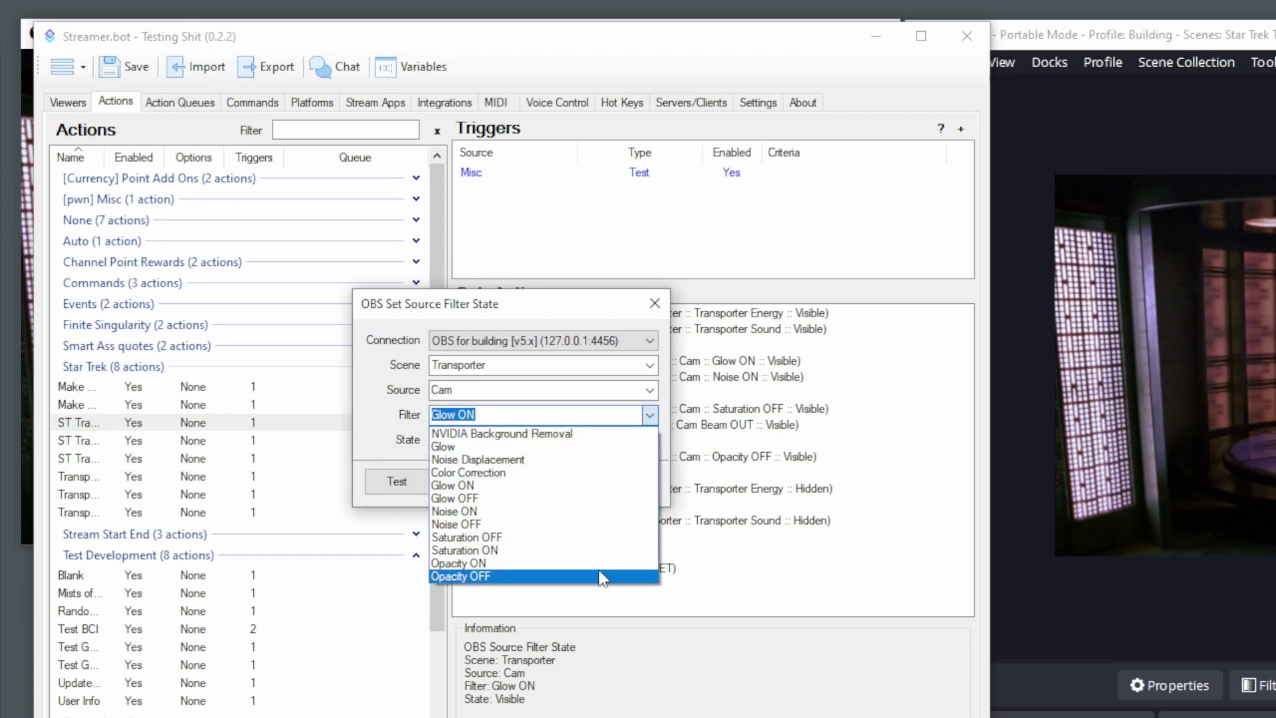
{"action": "left_click", "coordinate": [663, 389]}
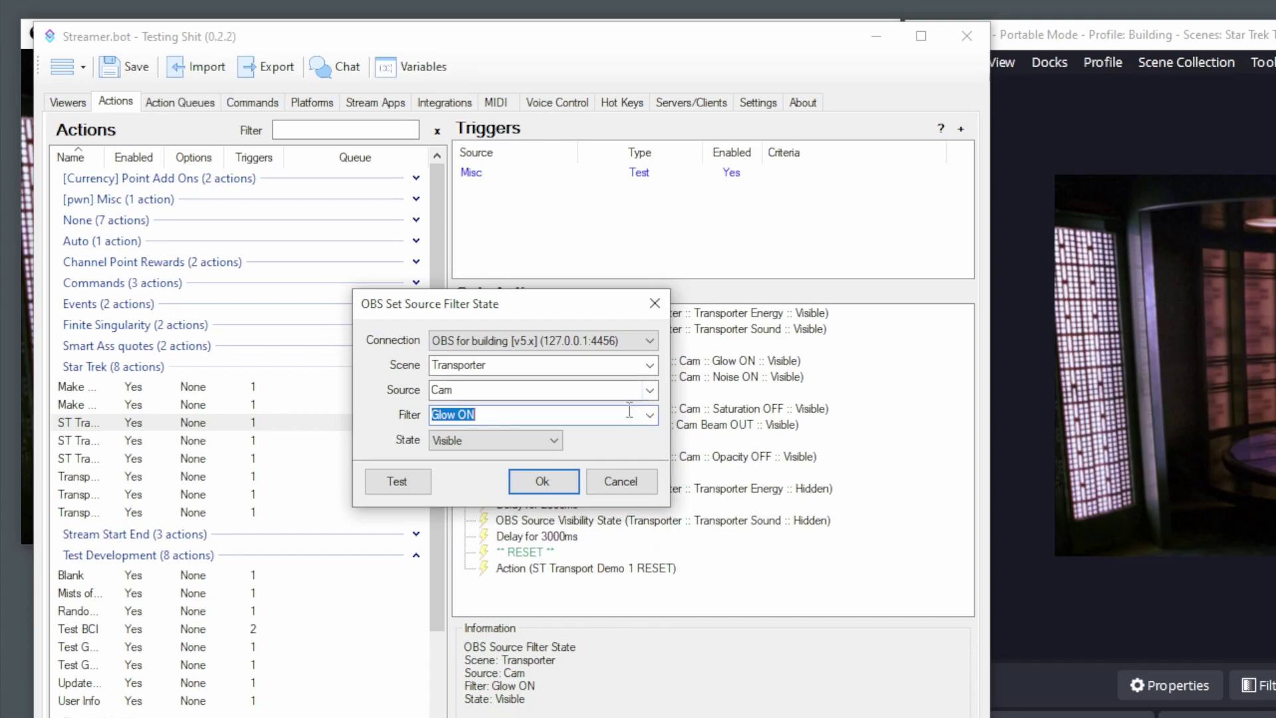
{"action": "left_click", "coordinate": [620, 483]}
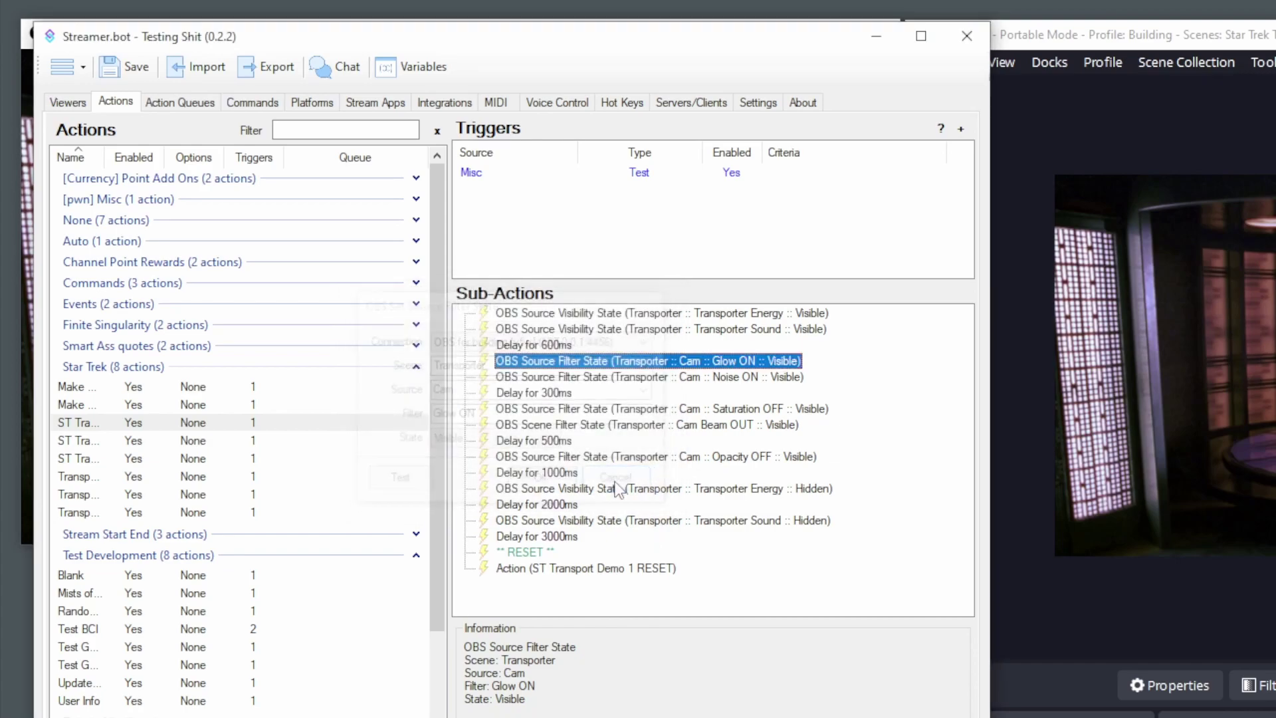
Review the Noise ON, 300 ms delay, Saturation OFF and Cam Beam OUT sub-actions, comparing the 300 ms and 600 ms delays.
{"action": "left_click", "coordinate": [665, 378]}
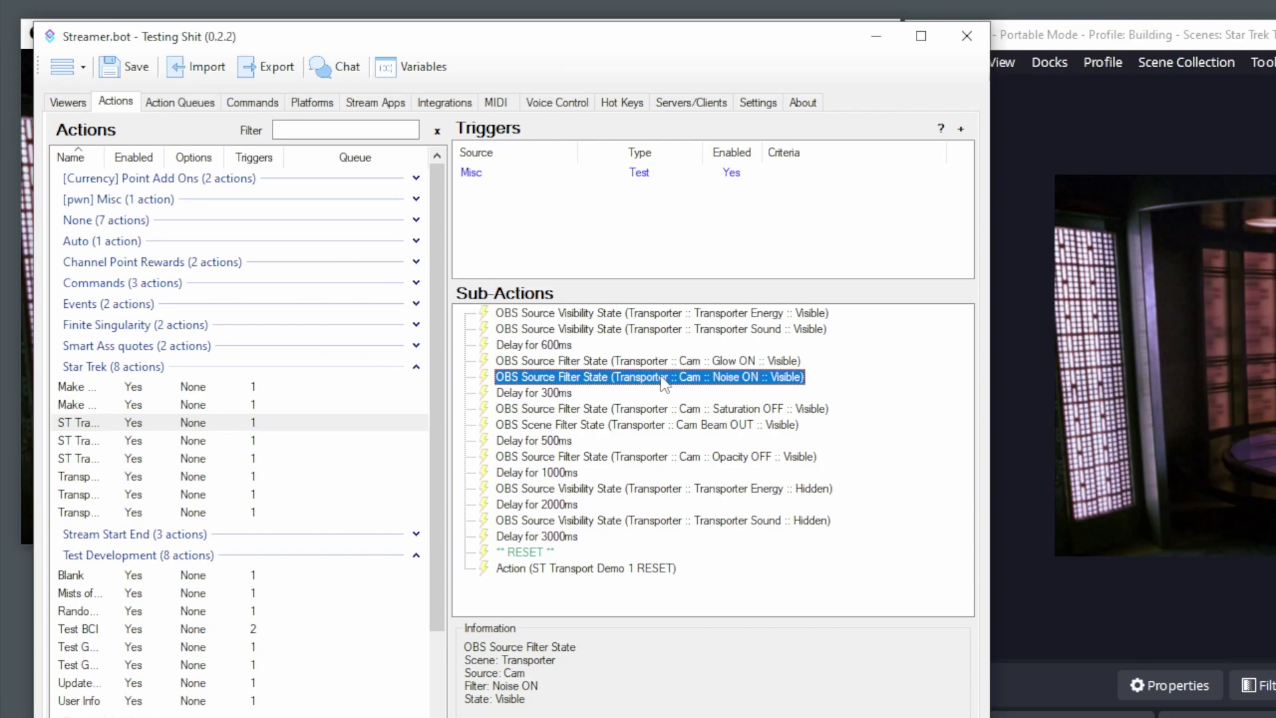
{"action": "left_click", "coordinate": [571, 394]}
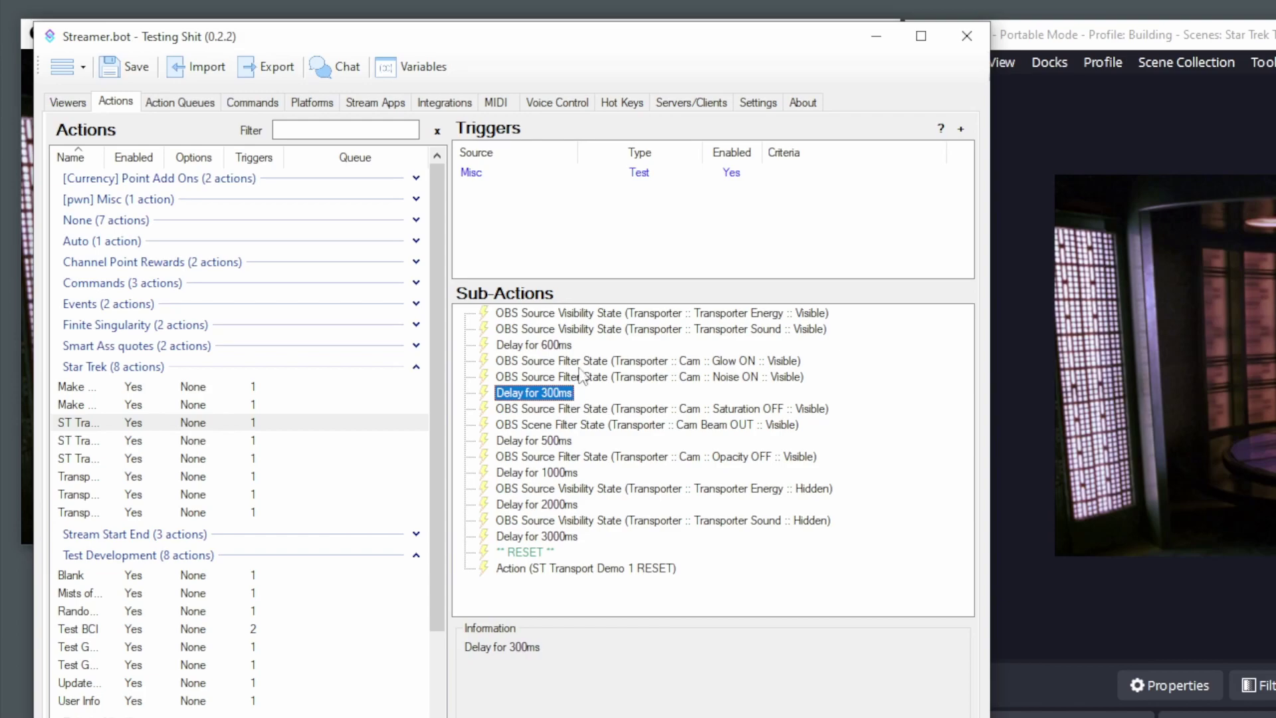
{"action": "left_click", "coordinate": [578, 346]}
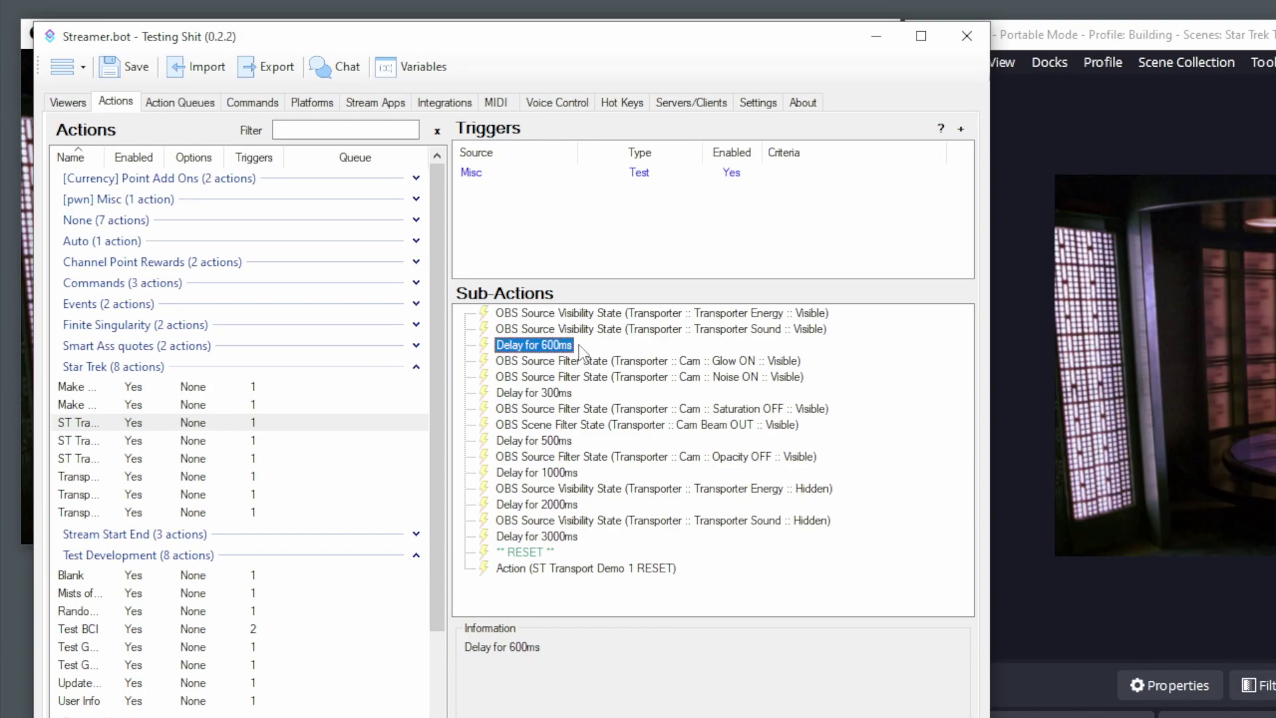
{"action": "left_click", "coordinate": [584, 395]}
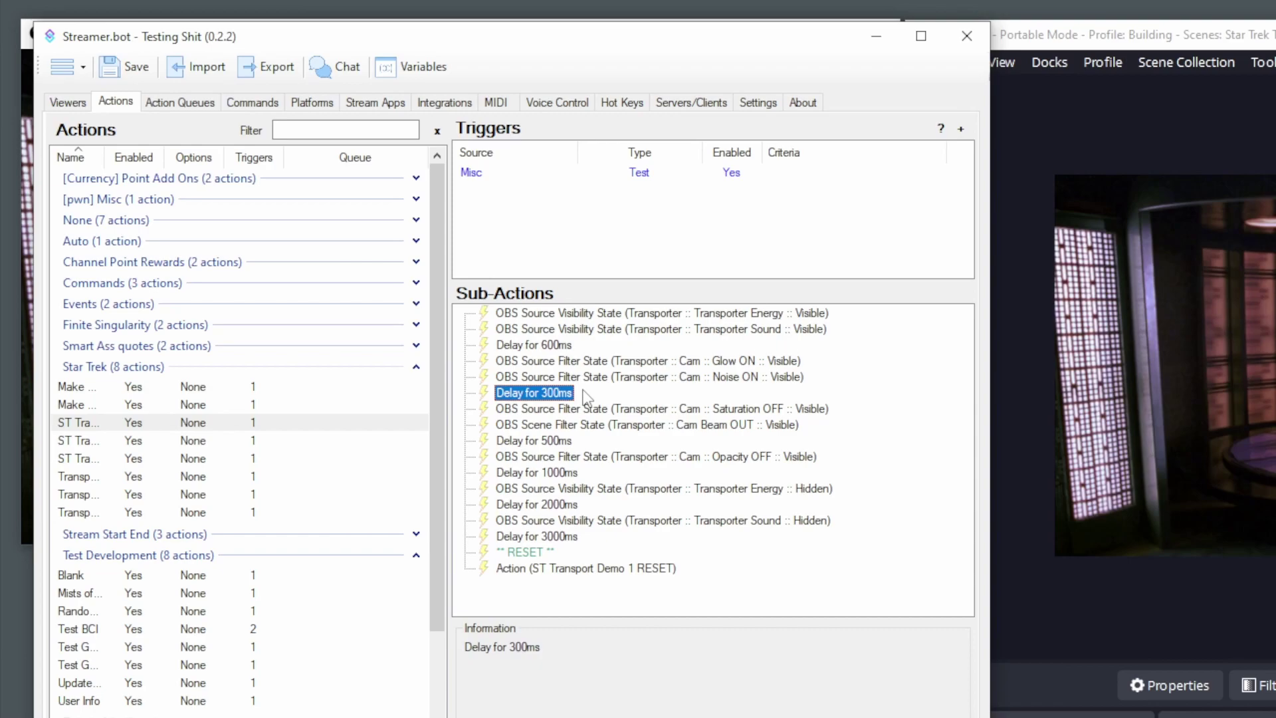
{"action": "left_click", "coordinate": [636, 409]}
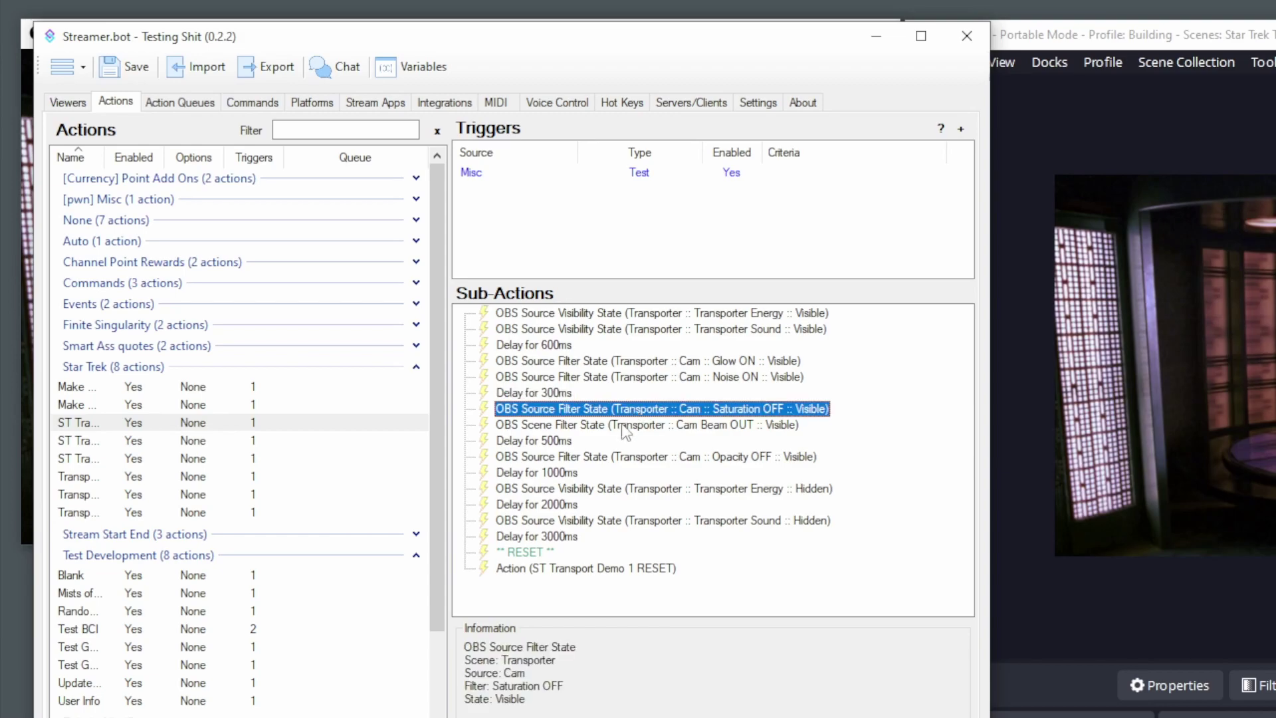
{"action": "left_click", "coordinate": [625, 426]}
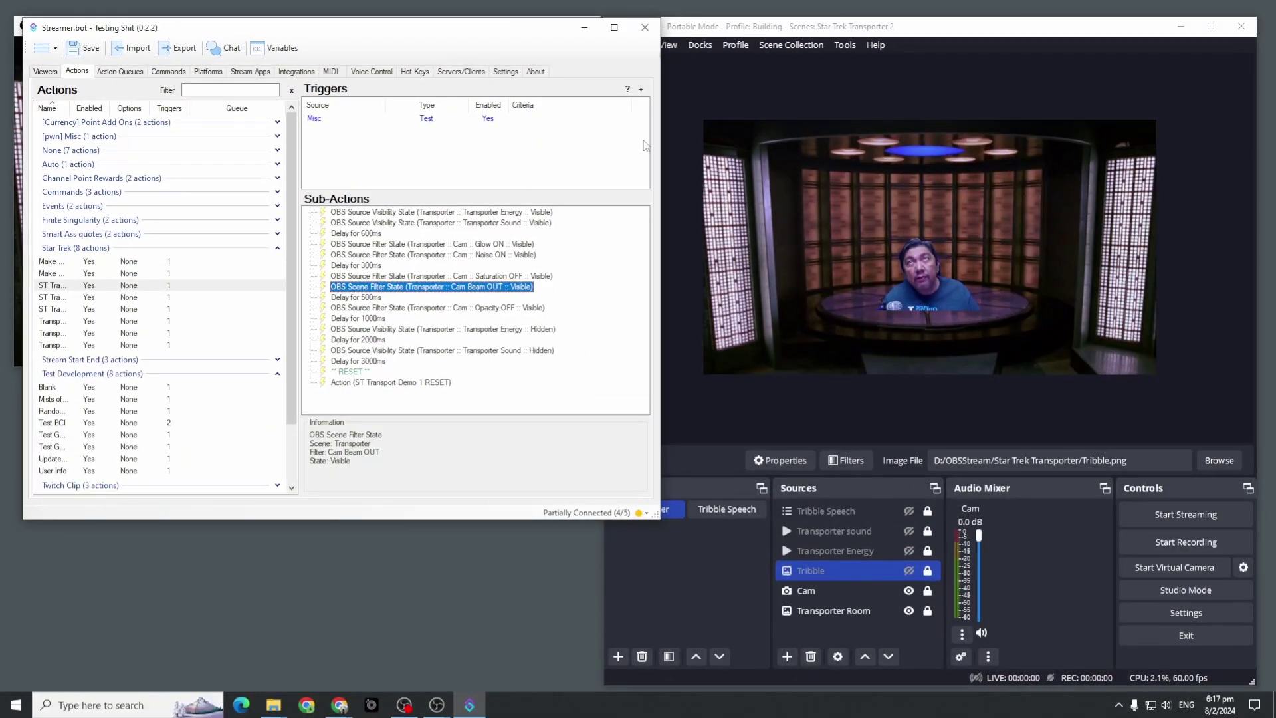
Run the camera beam-out action's test trigger to preview the effect in the Transporter scene.
{"action": "left_click", "coordinate": [513, 119]}
{"action": "right_click", "coordinate": [513, 118]}
{"action": "left_click", "coordinate": [525, 125]}
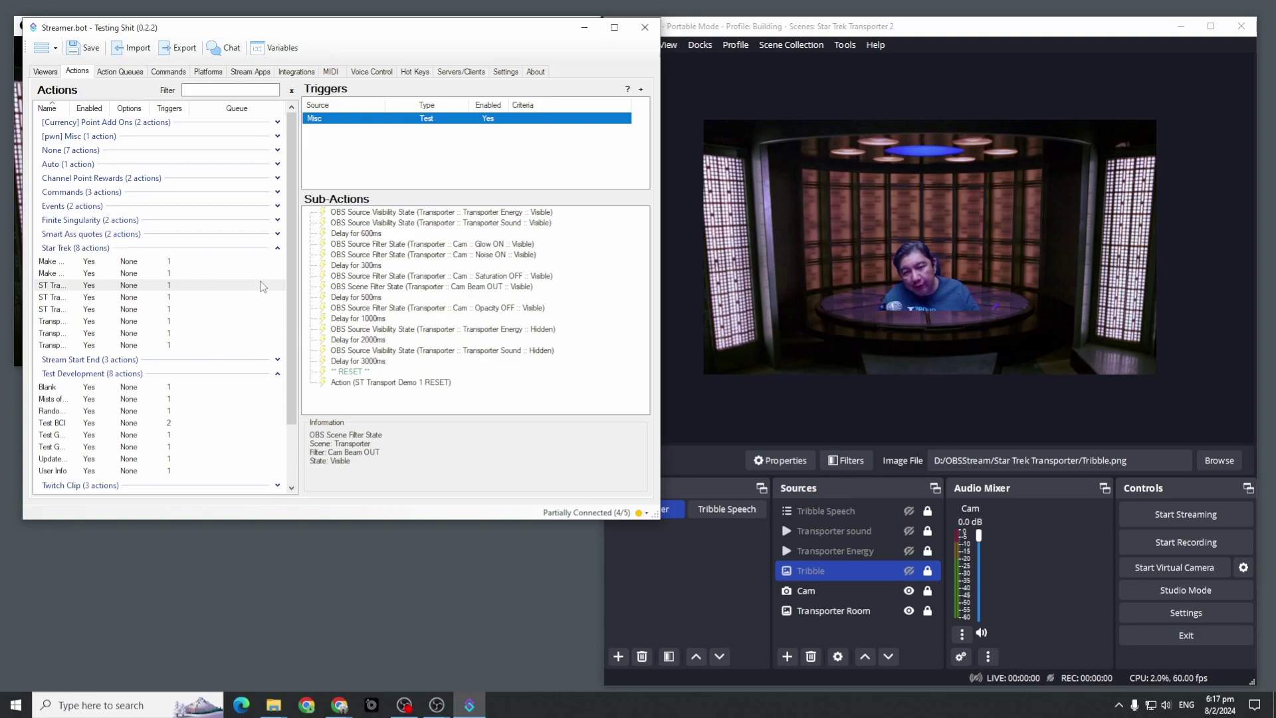
Inspect the Transporter Energy visibility settings and the sources selectable in the Glow ON sub-action, leaving both as they are.
{"action": "double_click", "coordinate": [522, 212]}
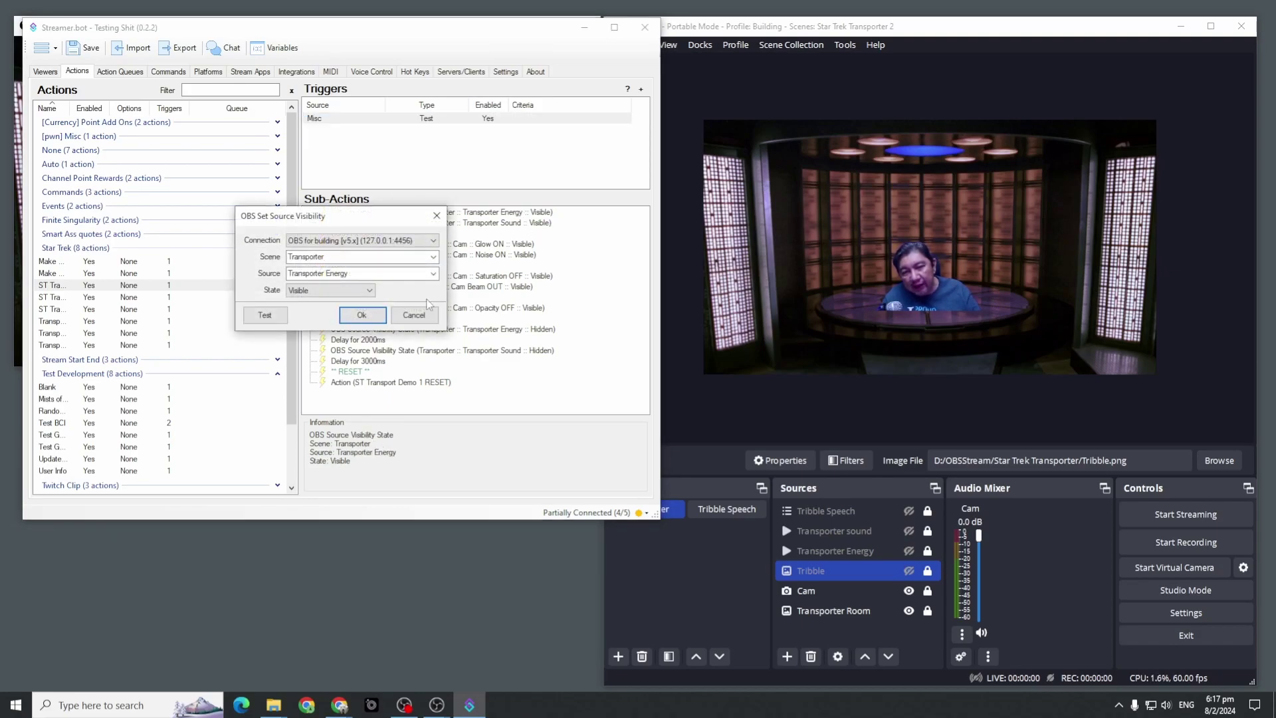
{"action": "left_click", "coordinate": [362, 315]}
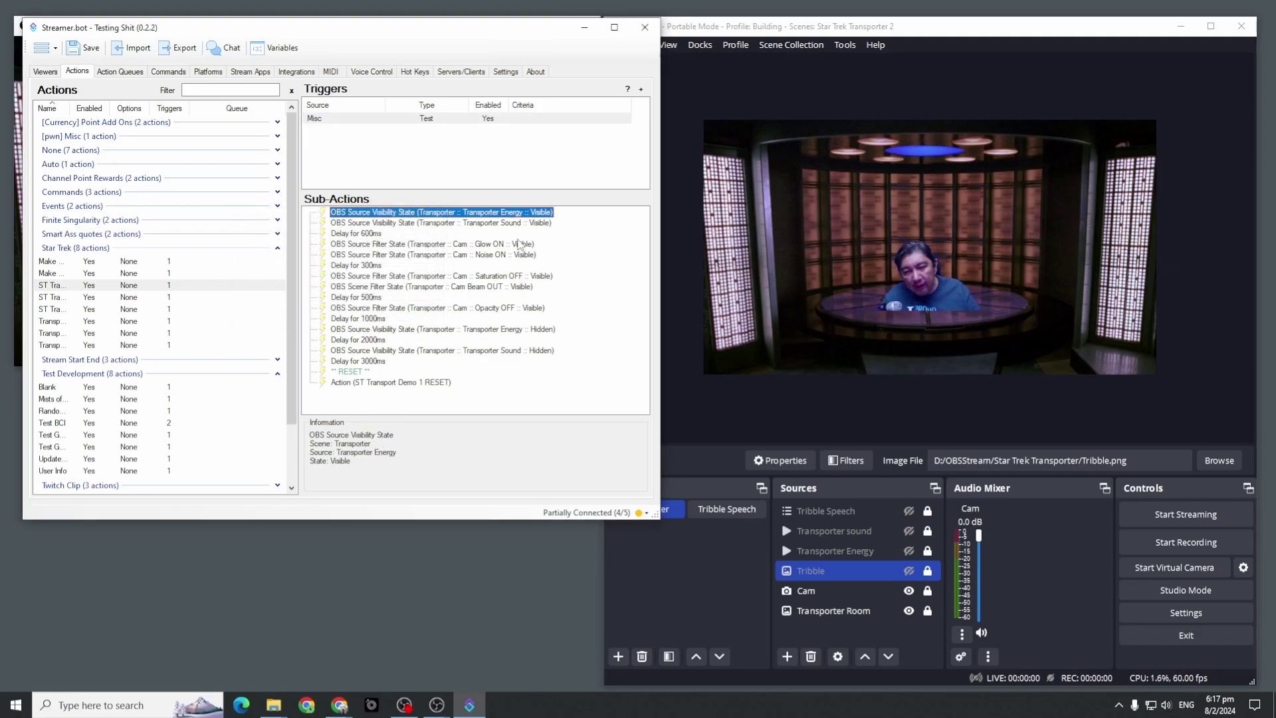
{"action": "double_click", "coordinate": [519, 245]}
{"action": "left_click", "coordinate": [434, 264]}
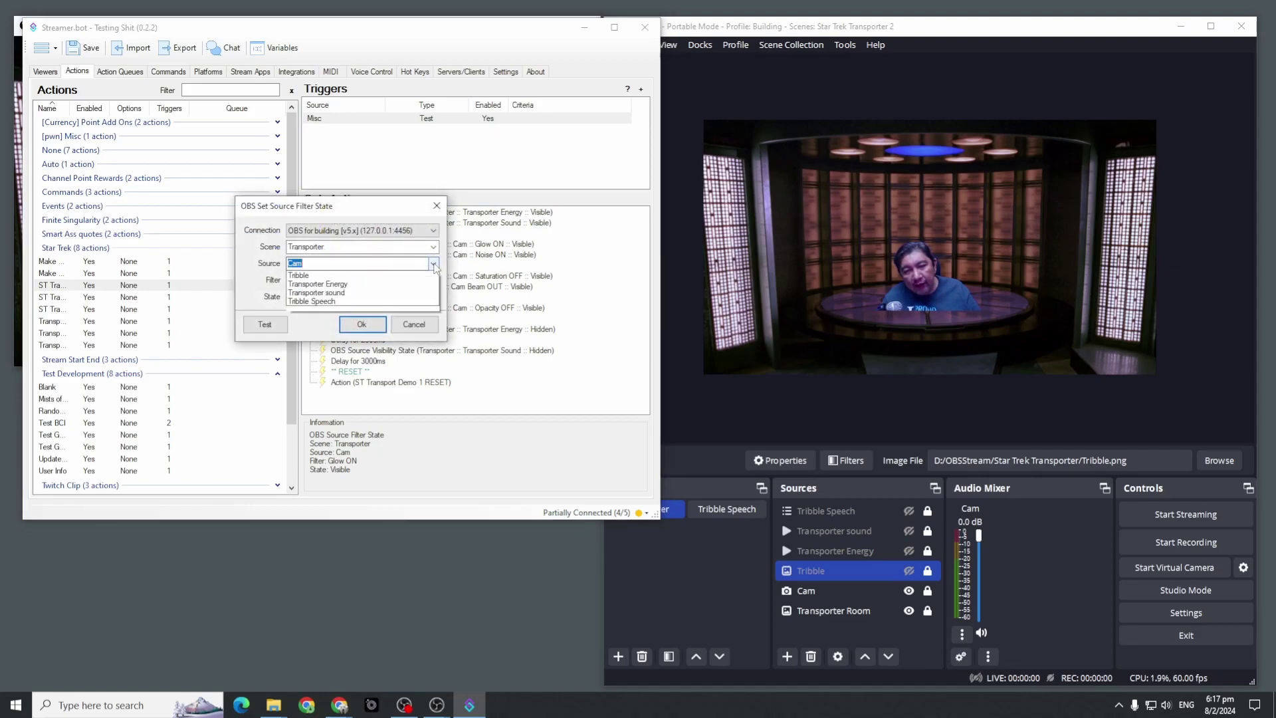
{"action": "left_click", "coordinate": [429, 330]}
{"action": "left_click", "coordinate": [429, 331]}
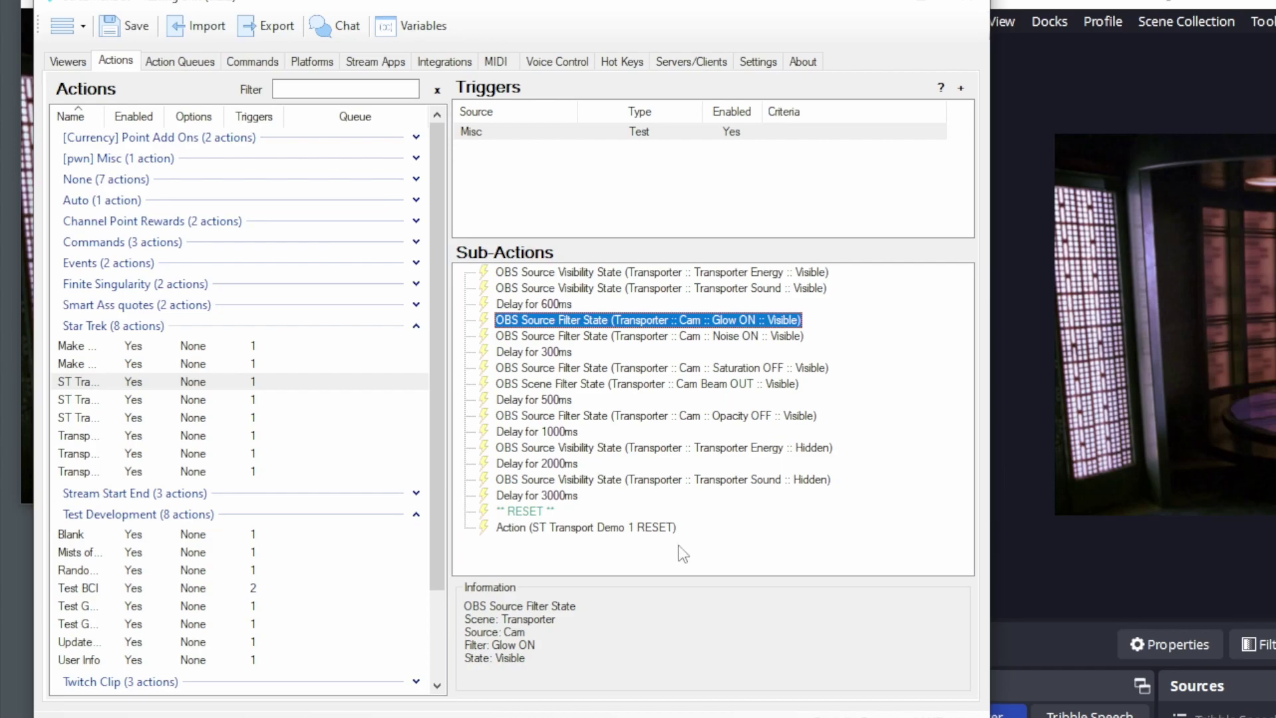
{"action": "left_click", "coordinate": [798, 528]}
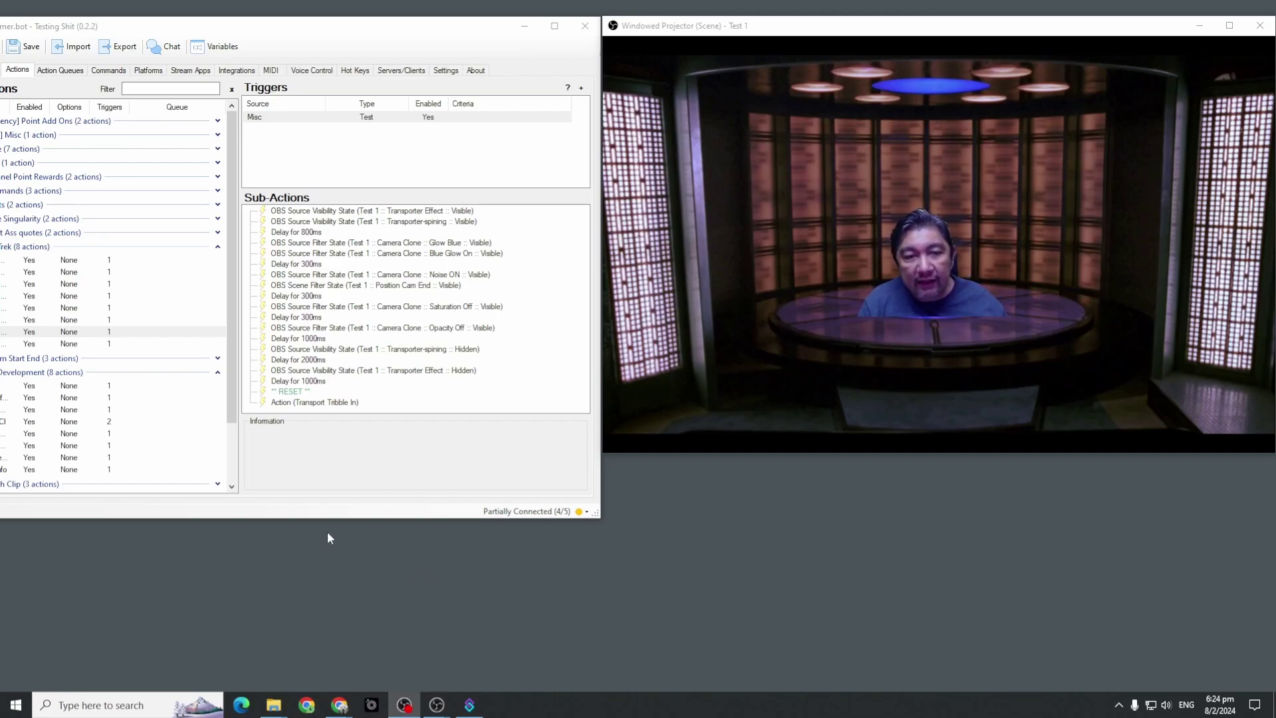
Run the test trigger of the Test 1 action that beams out Camera Clone and ends with Transport Tribble In.
{"action": "left_click", "coordinate": [357, 120]}
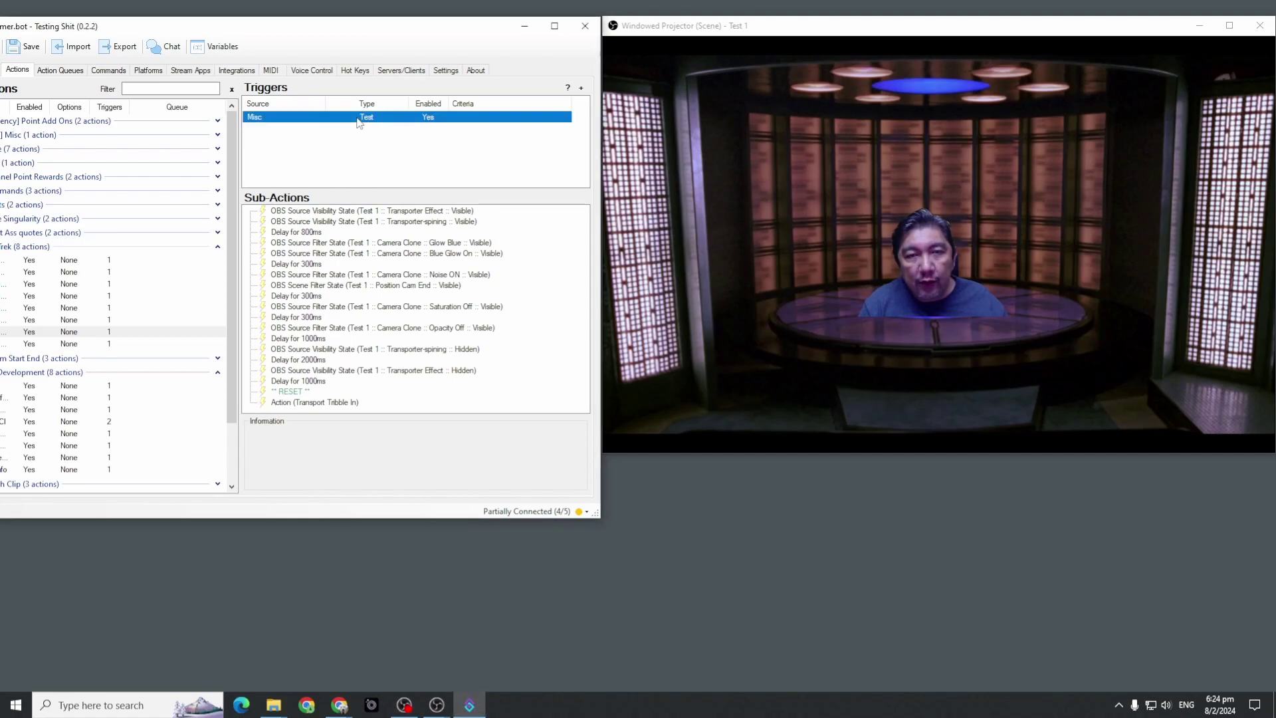
{"action": "right_click", "coordinate": [357, 118]}
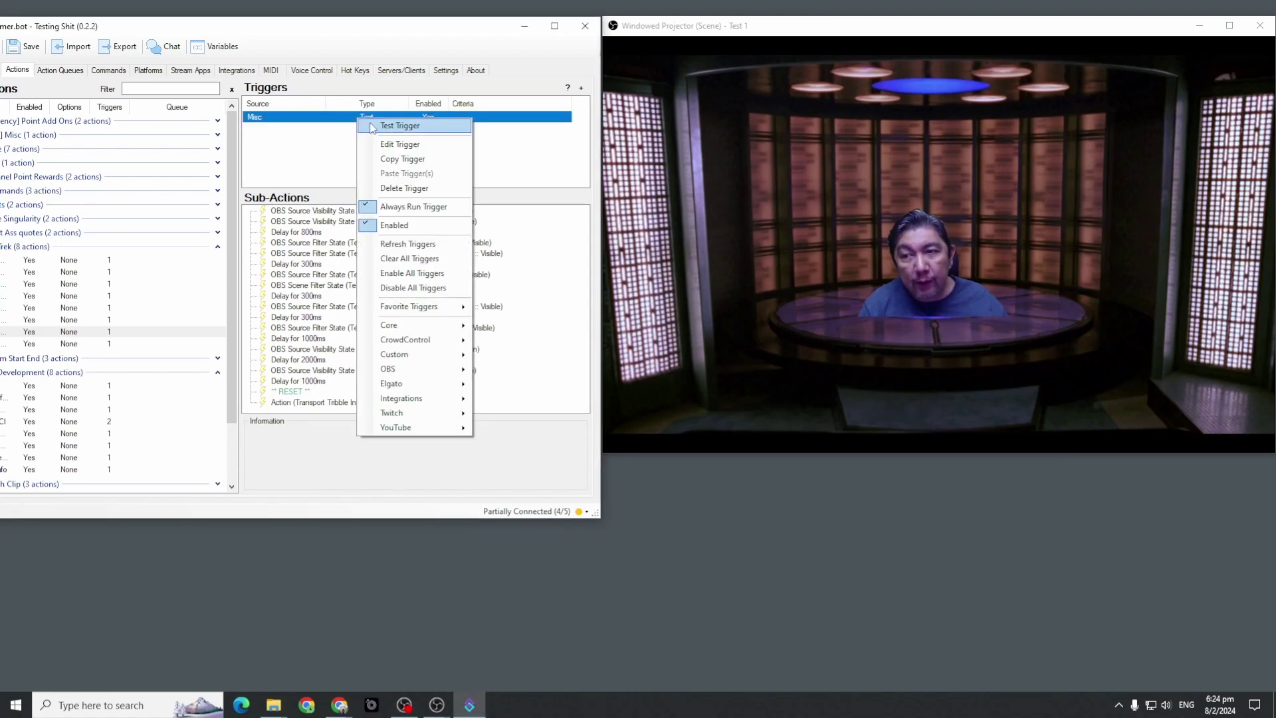
{"action": "left_click", "coordinate": [372, 126]}
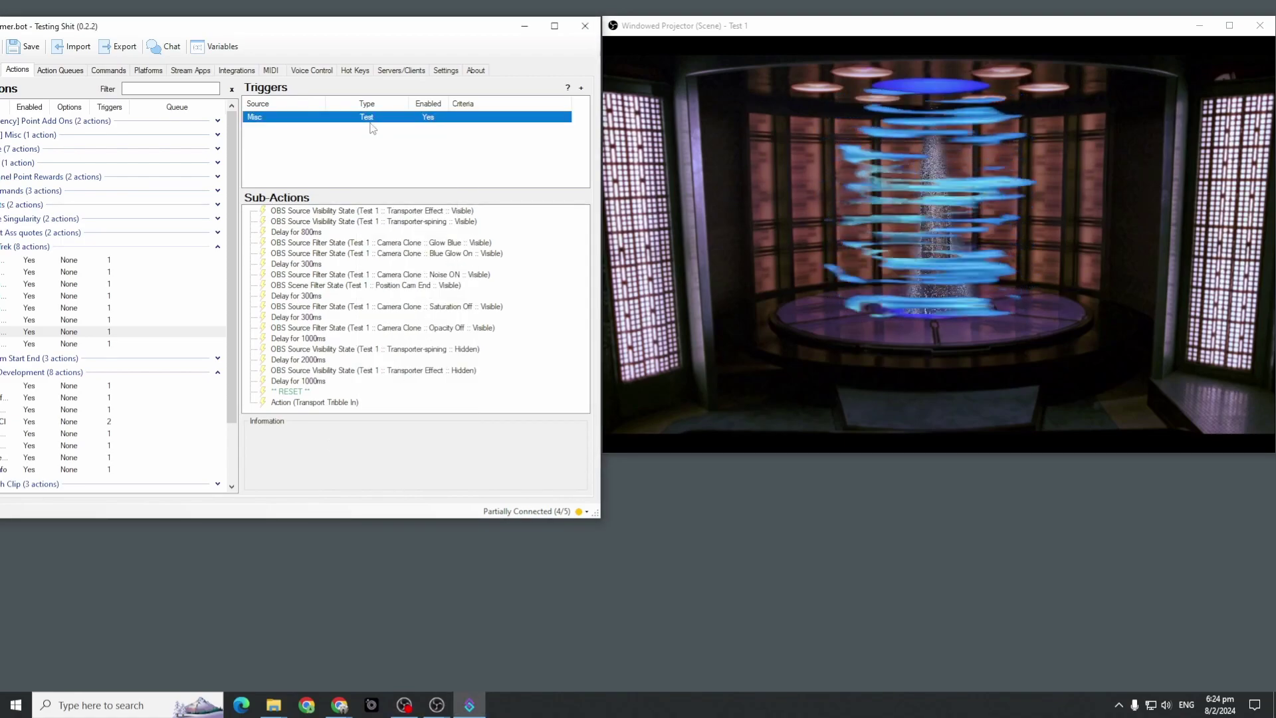